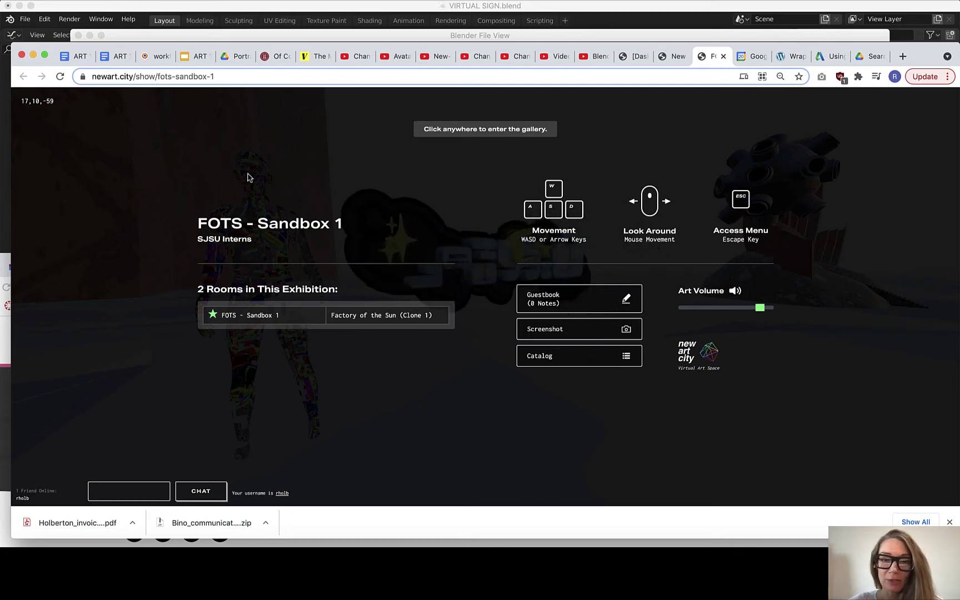
- Watch the spinning VIRTUAL sign in the FOTS - Sandbox 1 gallery, then close that gallery tab
{"action": "left_click", "coordinate": [377, 210]}
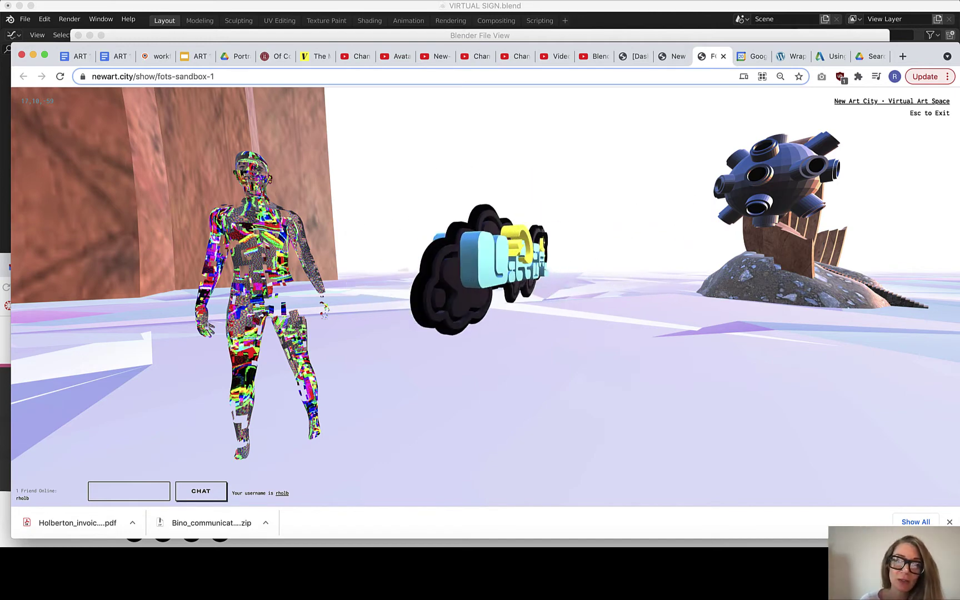
{"action": "mouse_move", "coordinate": [485, 299]}
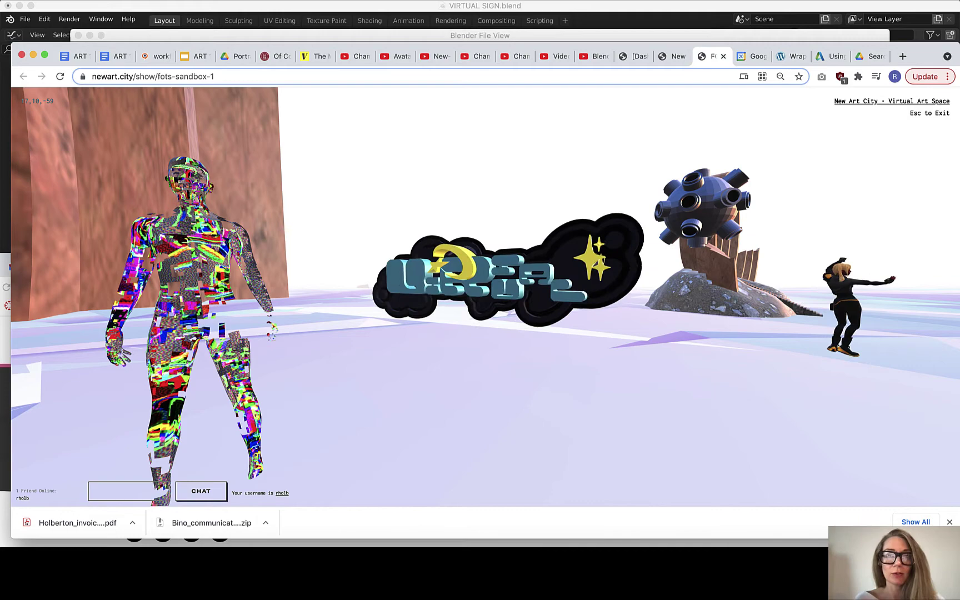
{"action": "key", "text": "Escape"}
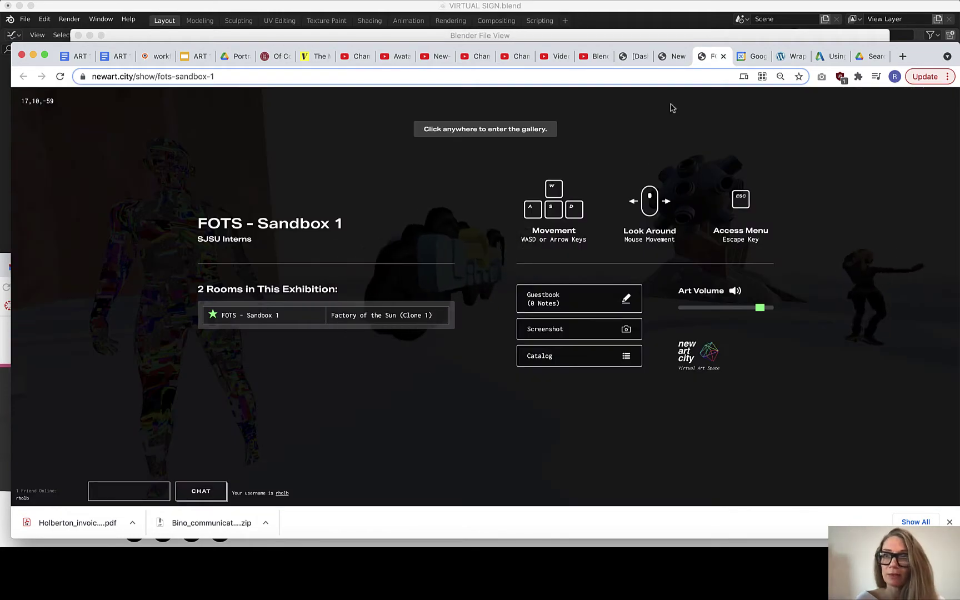
{"action": "left_click", "coordinate": [724, 56]}
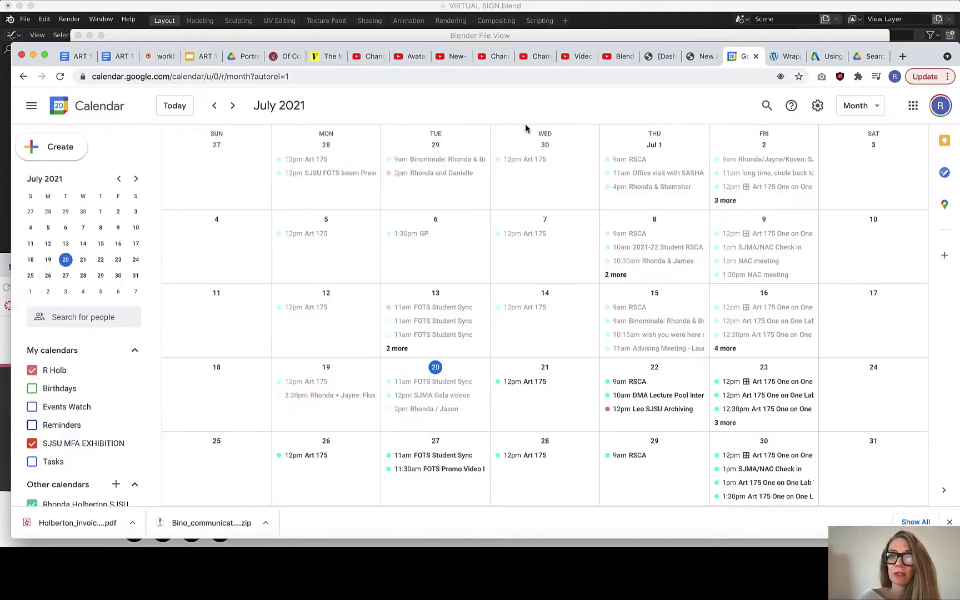
- Return to Blender and cancel the glTF export
{"action": "left_click", "coordinate": [699, 537]}
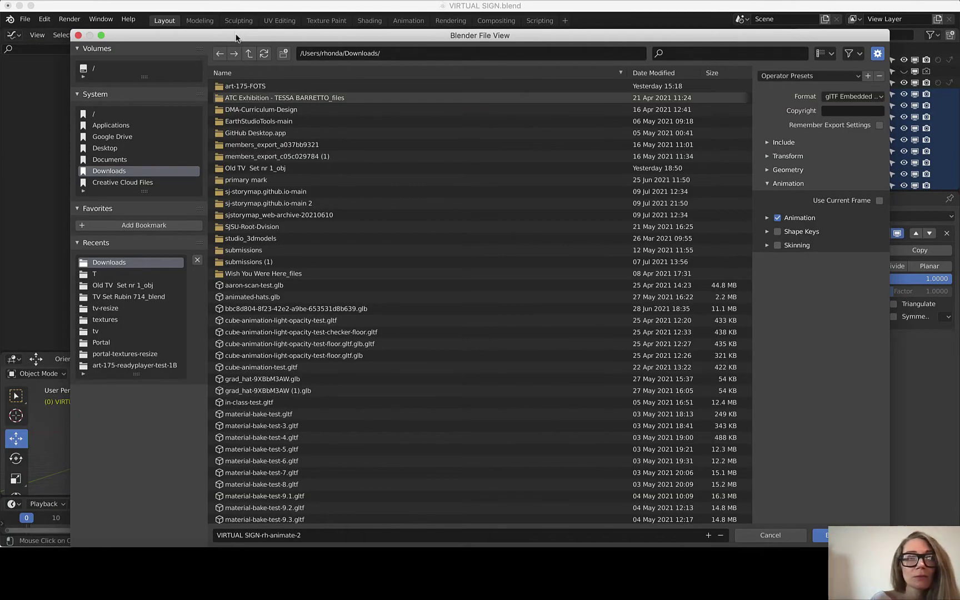
{"action": "left_click_drag", "start_coordinate": [236, 38], "coordinate": [250, 8]}
{"action": "scroll", "coordinate": [299, 360], "scroll_direction": "down", "scroll_amount": 10}
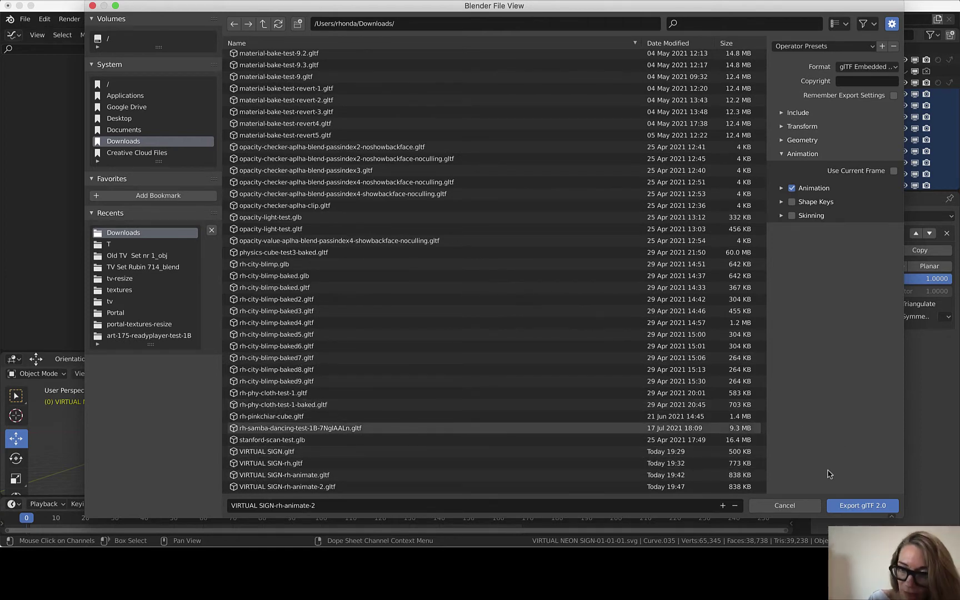
{"action": "left_click", "coordinate": [789, 505]}
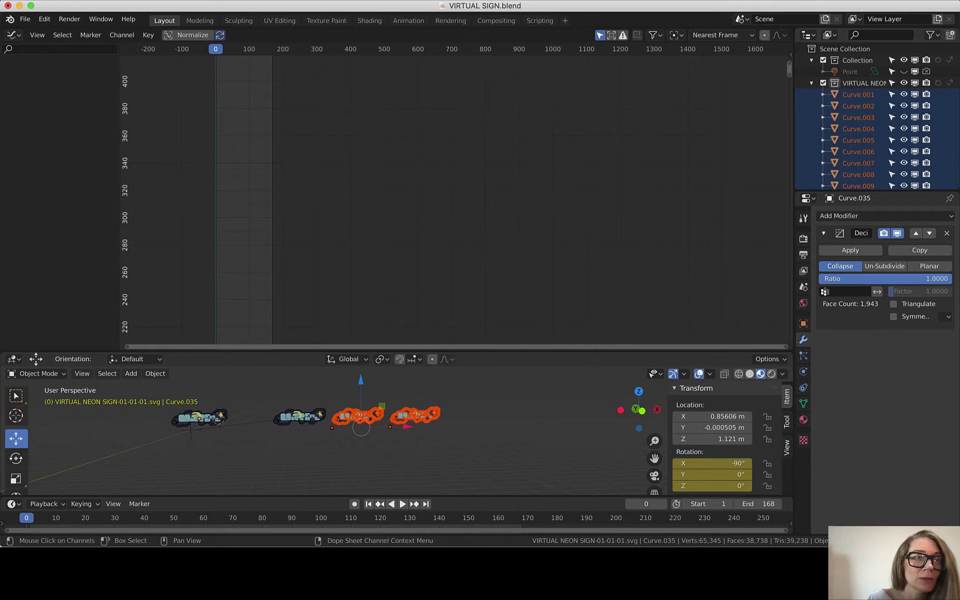
- Start a new General scene after saving VIRTUAL SIGN, and delete its cube, camera and light
{"action": "left_click", "coordinate": [26, 20]}
{"action": "mouse_move", "coordinate": [33, 31]}
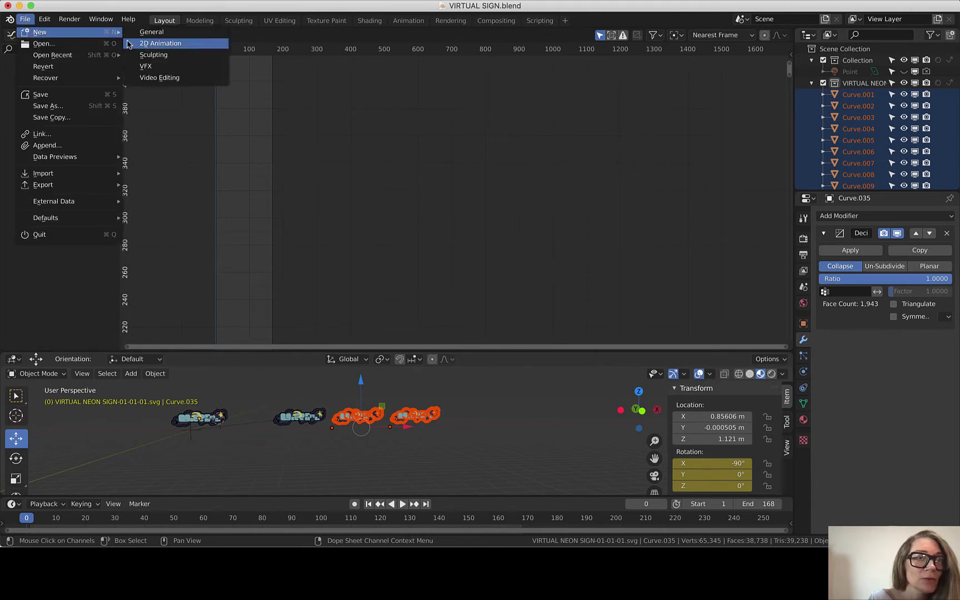
{"action": "left_click", "coordinate": [161, 33]}
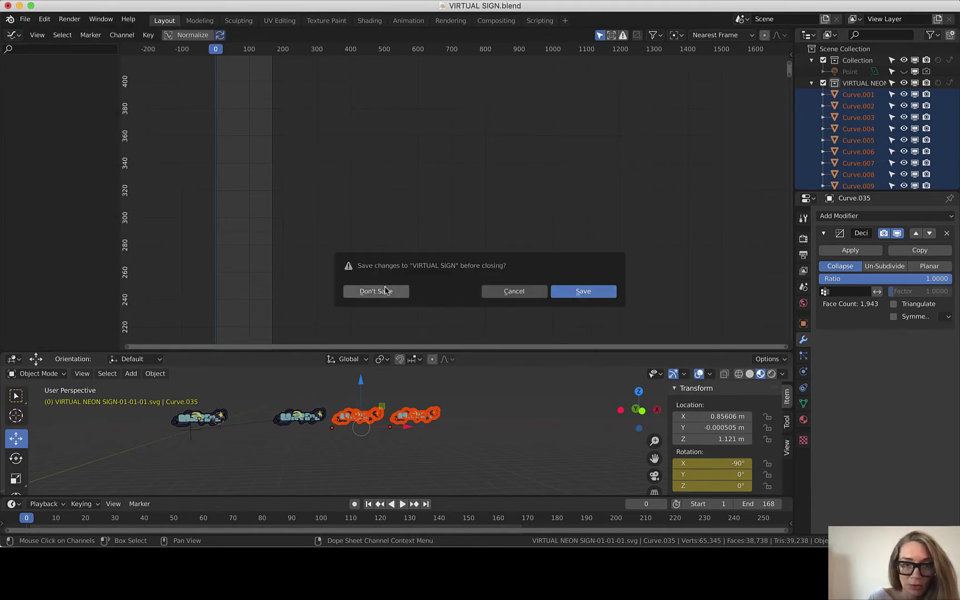
{"action": "left_click", "coordinate": [569, 298]}
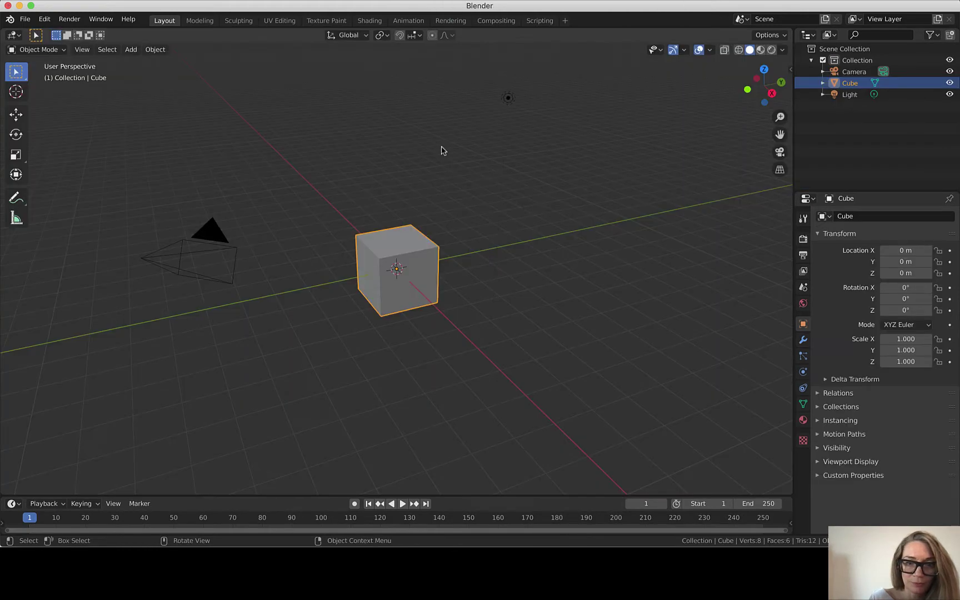
{"action": "key", "text": "a"}
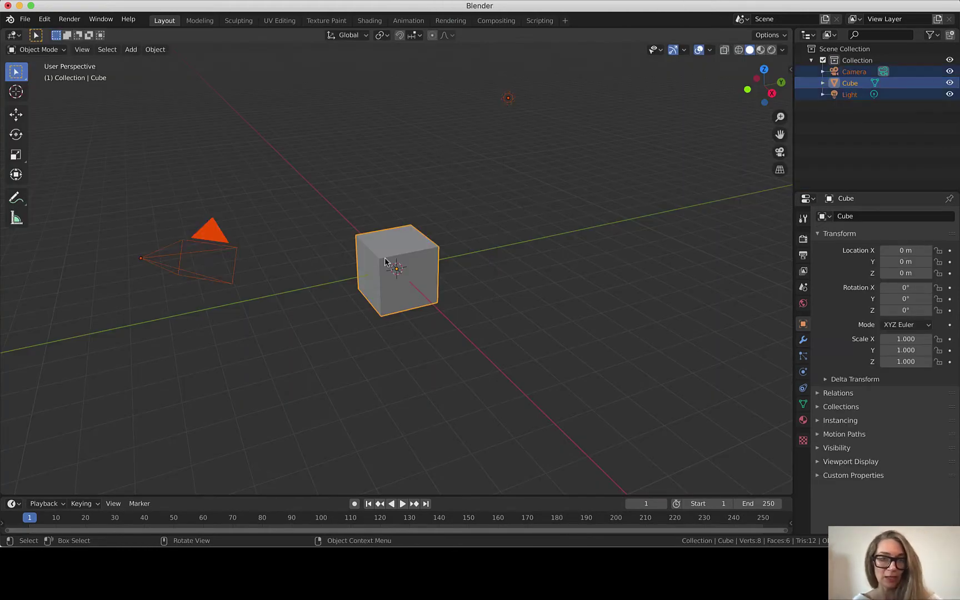
{"action": "key", "text": "x"}
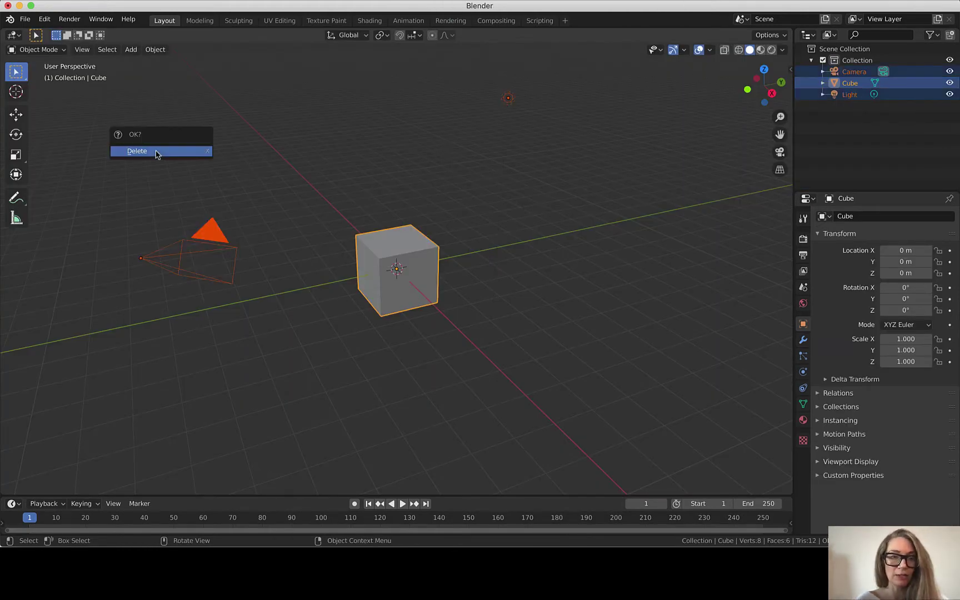
{"action": "left_click", "coordinate": [154, 153]}
- Open Virtual Sign 2.blend from the Downloads folder in Finder
{"action": "left_click", "coordinate": [25, 18]}
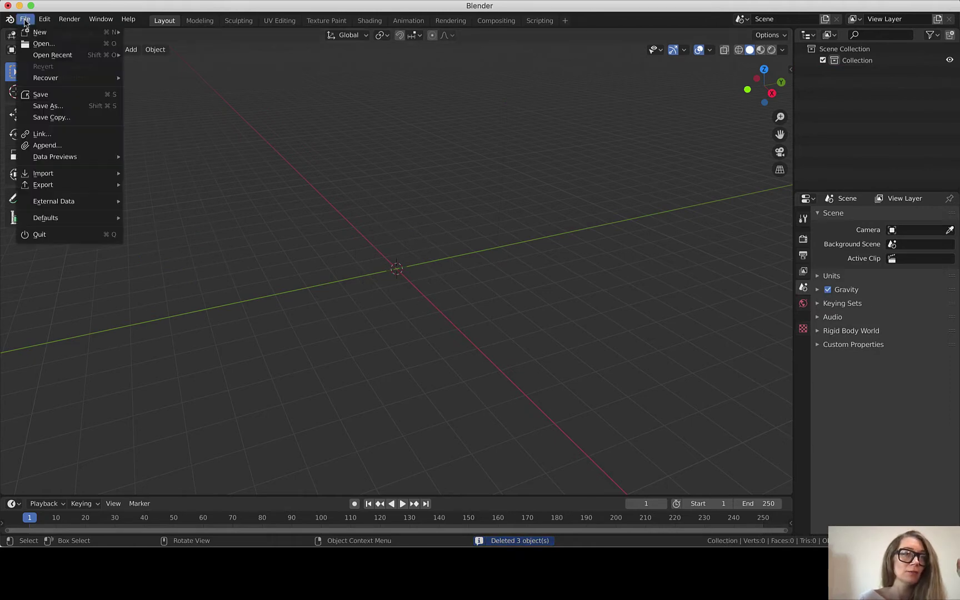
{"action": "mouse_move", "coordinate": [50, 189]}
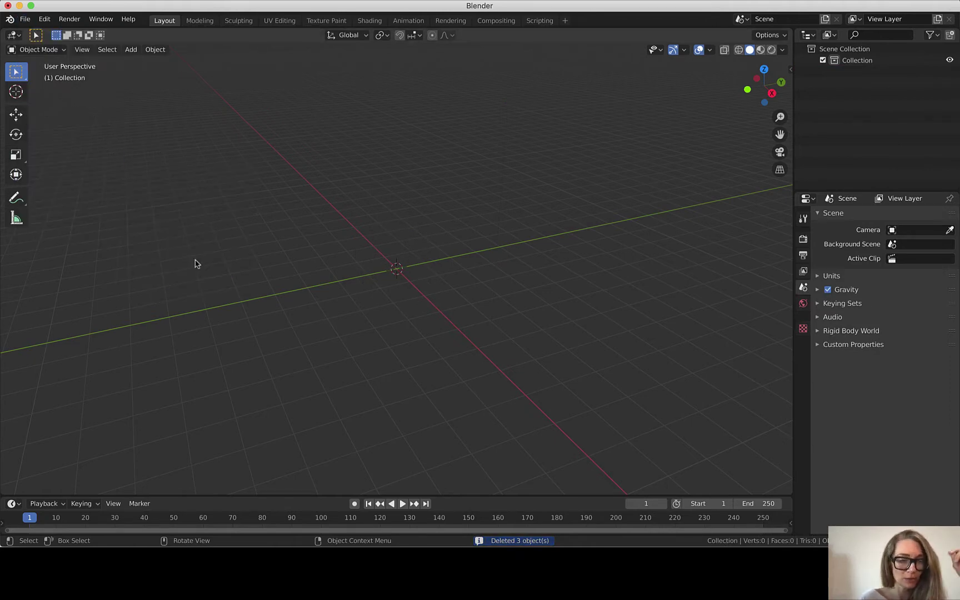
{"action": "left_click", "coordinate": [40, 564]}
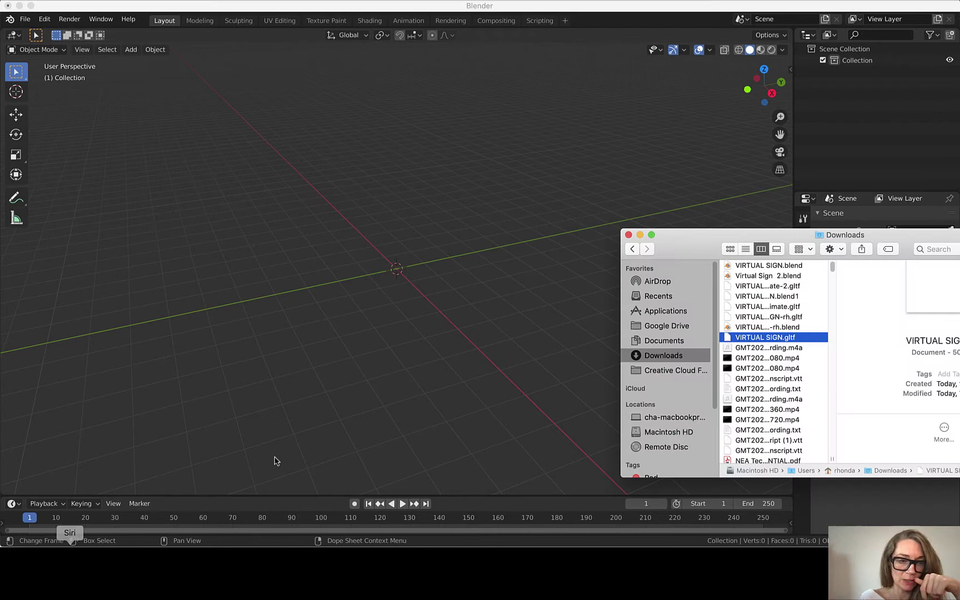
{"action": "left_click", "coordinate": [795, 275]}
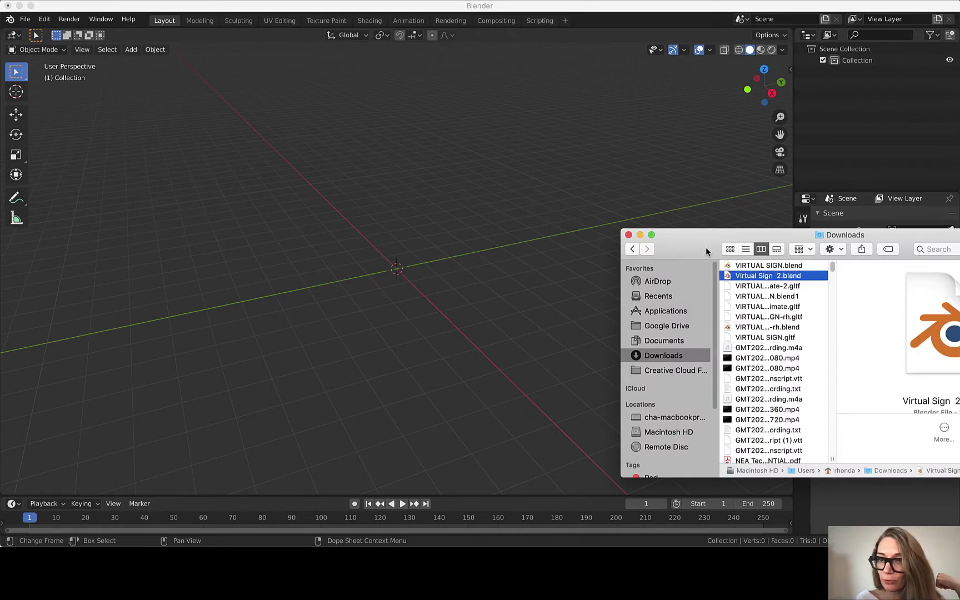
{"action": "left_click_drag", "start_coordinate": [706, 249], "coordinate": [521, 243]}
{"action": "double_click", "coordinate": [554, 270]}
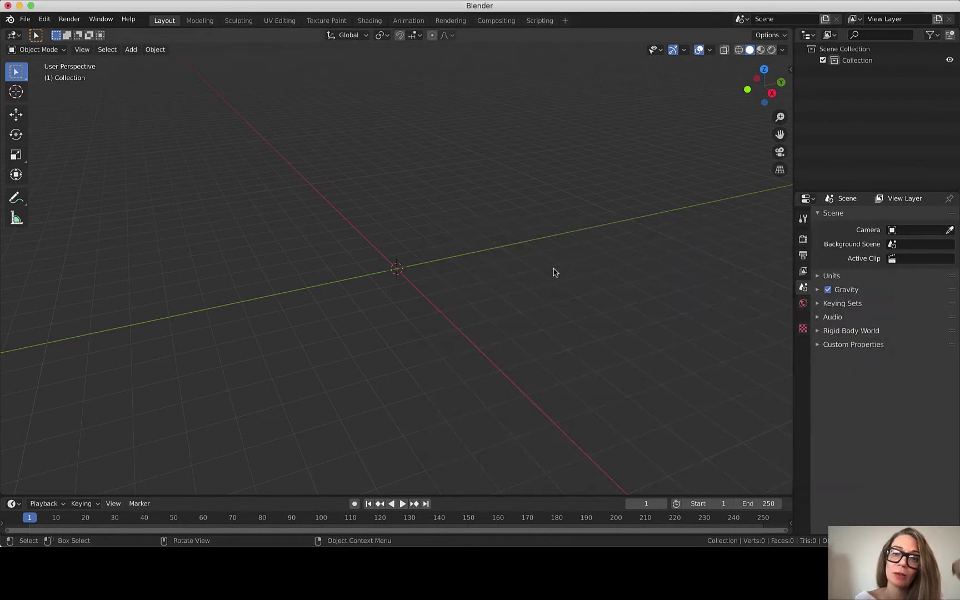
- Open Virtual Sign 2.blend without saving the current scene and inspect Curve.008 and Curve.010
{"action": "left_click", "coordinate": [568, 189]}
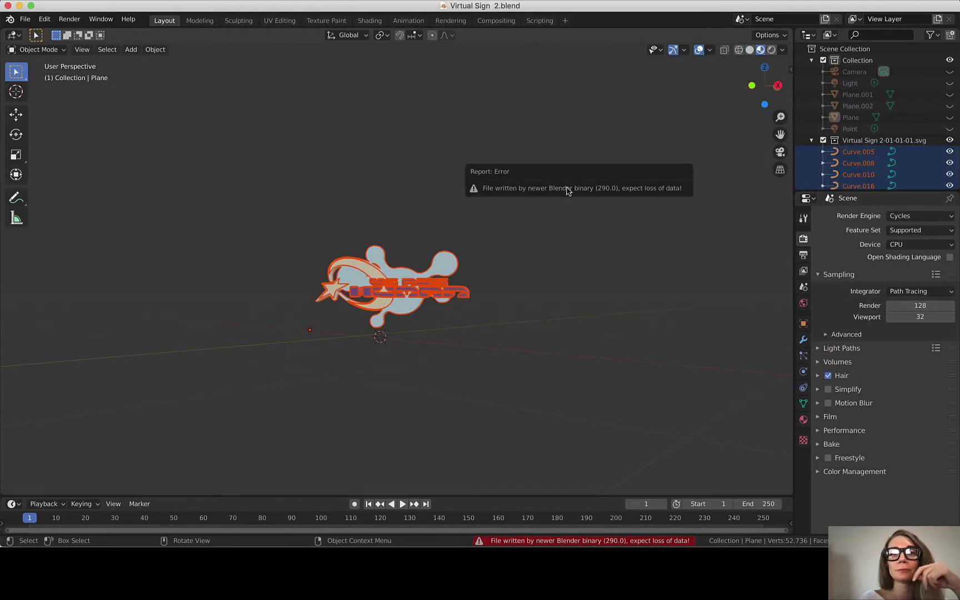
{"action": "scroll", "coordinate": [419, 261], "scroll_direction": "up", "scroll_amount": 3}
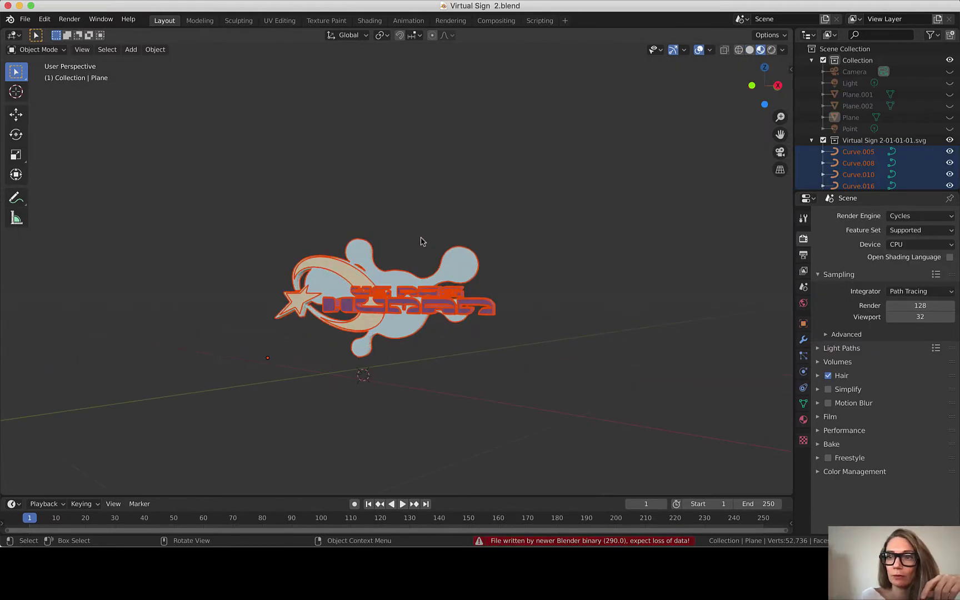
{"action": "left_click", "coordinate": [858, 152]}
{"action": "left_click", "coordinate": [858, 162]}
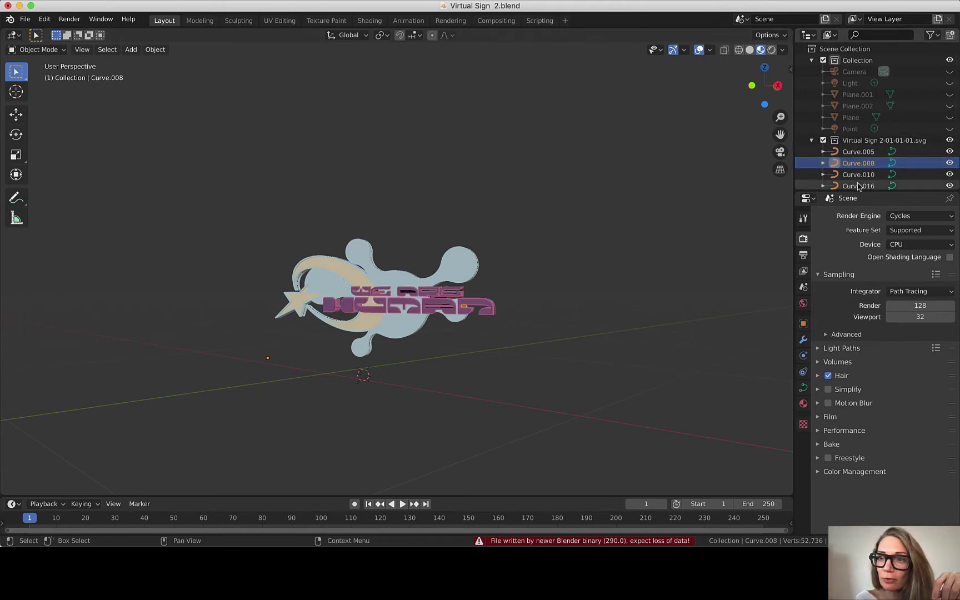
{"action": "left_click", "coordinate": [858, 174]}
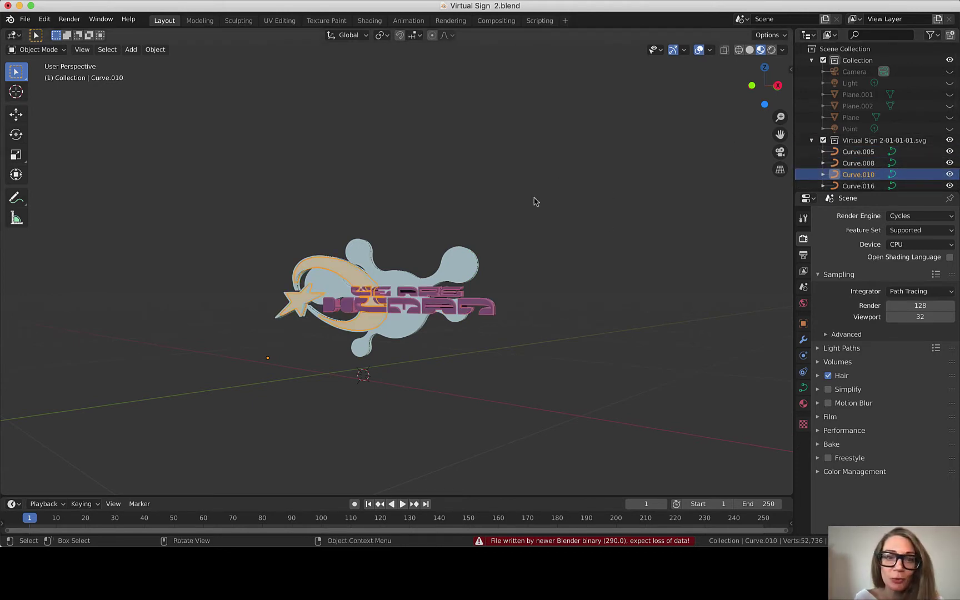
- Select every sign curve in the outliner, from Curve.005 down to Curve
{"action": "scroll", "coordinate": [479, 270], "scroll_direction": "left", "scroll_amount": 10}
{"action": "scroll", "coordinate": [480, 270], "scroll_direction": "left", "scroll_amount": 20}
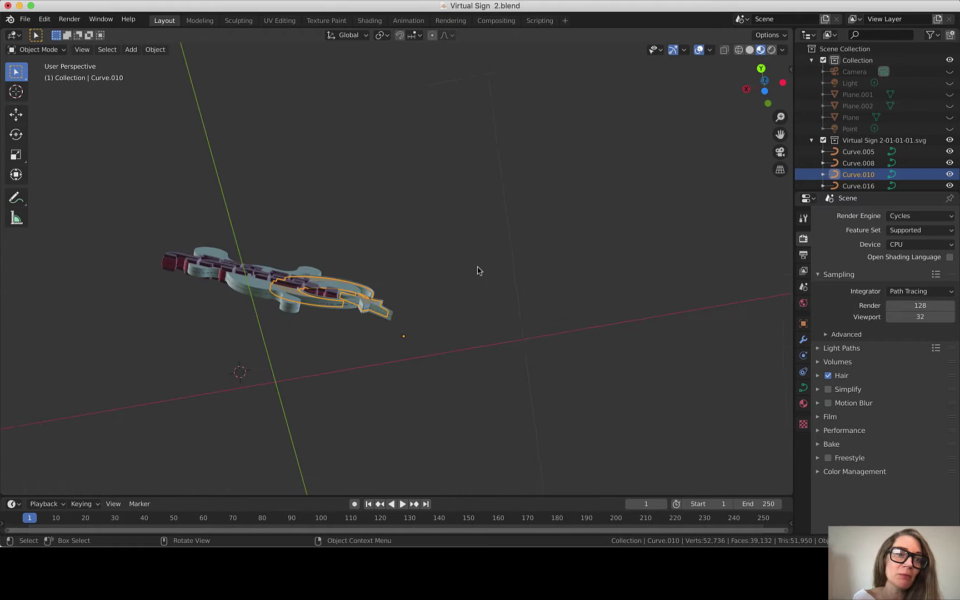
{"action": "scroll", "coordinate": [480, 270], "scroll_direction": "left", "scroll_amount": 20}
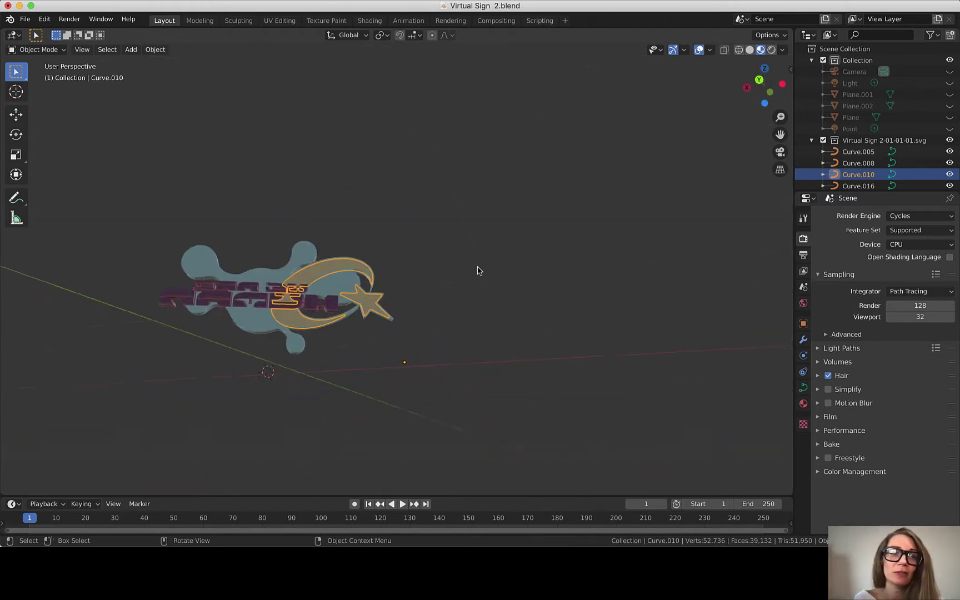
{"action": "scroll", "coordinate": [479, 270], "scroll_direction": "left", "scroll_amount": 20}
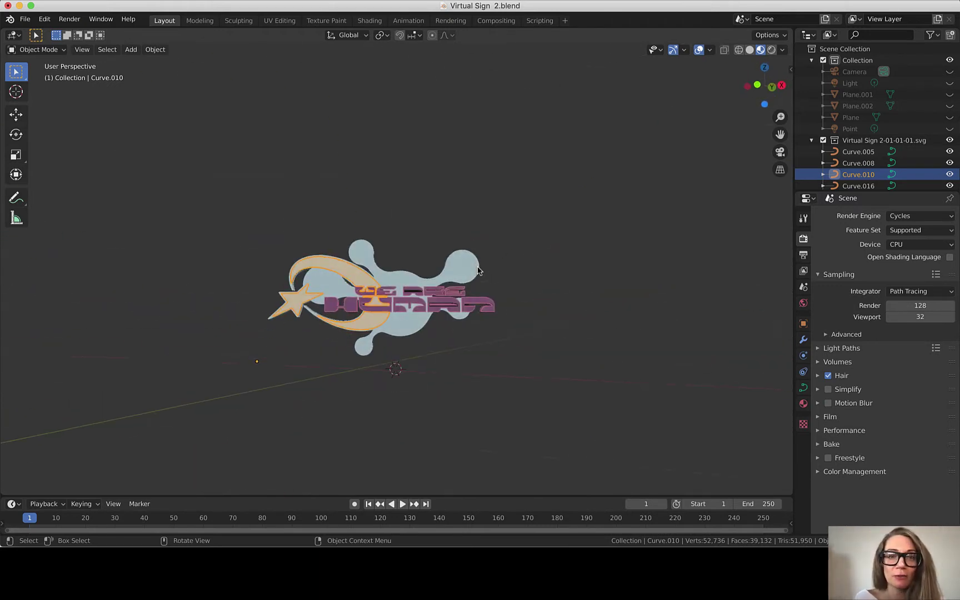
{"action": "scroll", "coordinate": [478, 270], "scroll_direction": "left", "scroll_amount": 5}
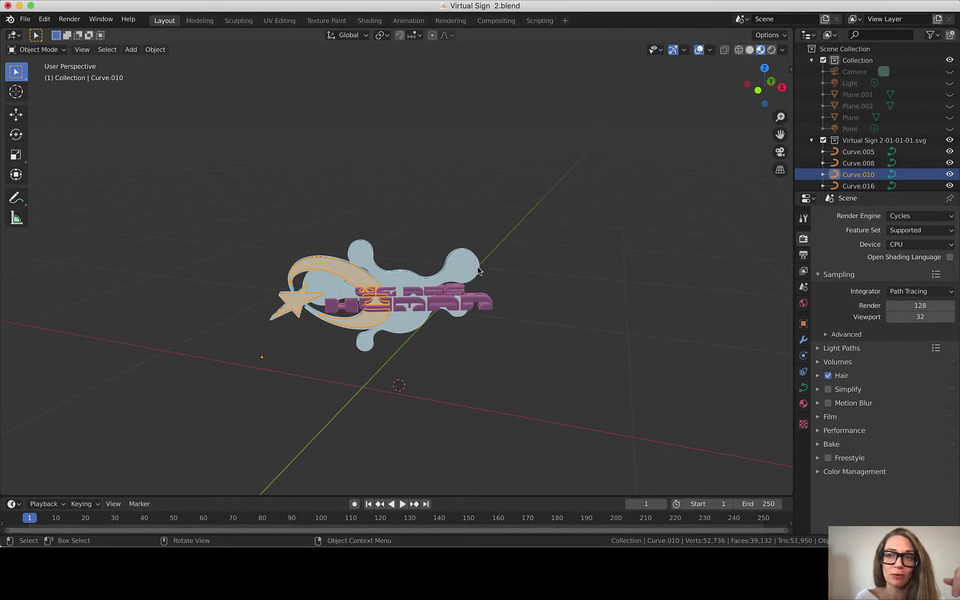
{"action": "scroll", "coordinate": [885, 144], "scroll_direction": "down", "scroll_amount": 5}
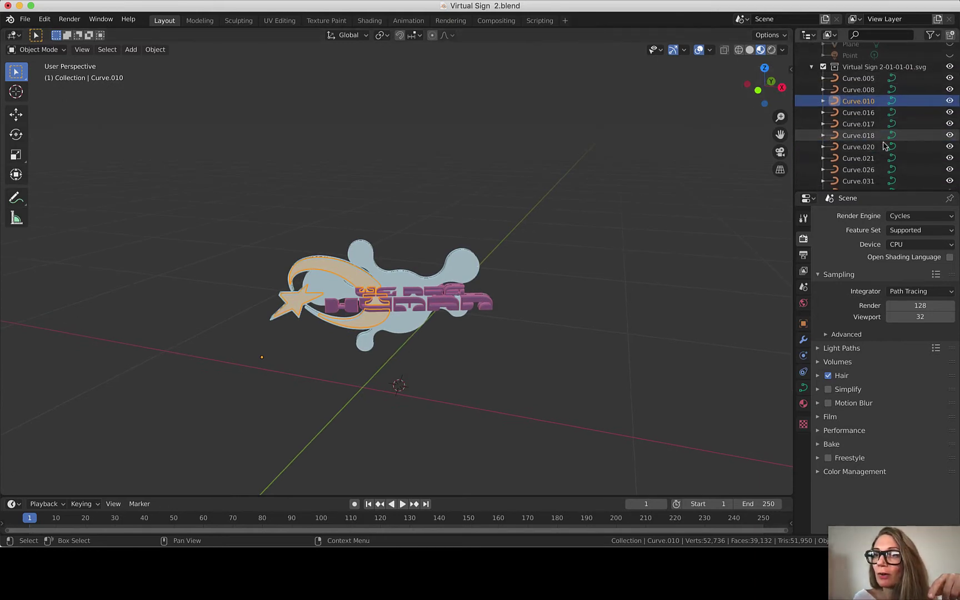
{"action": "scroll", "coordinate": [877, 113], "scroll_direction": "up", "scroll_amount": 2}
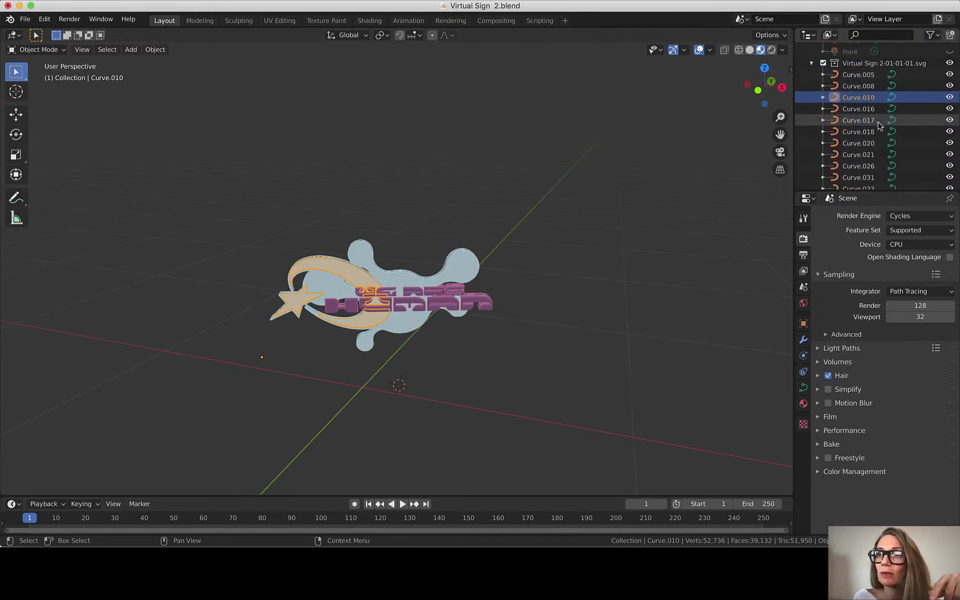
{"action": "left_click", "coordinate": [862, 73]}
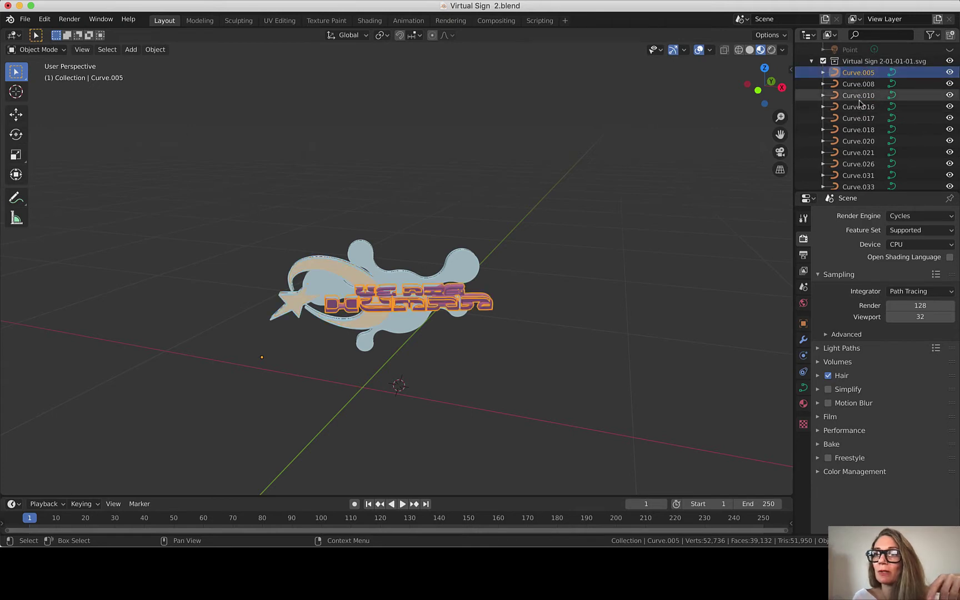
{"action": "scroll", "coordinate": [860, 104], "scroll_direction": "down", "scroll_amount": 3}
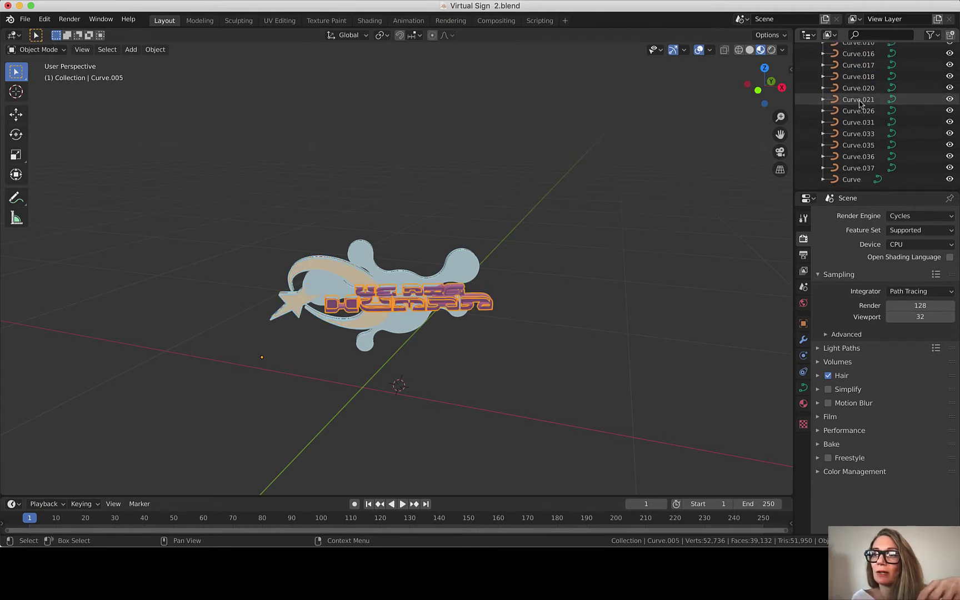
{"action": "left_click", "coordinate": [852, 180], "text": "shift"}
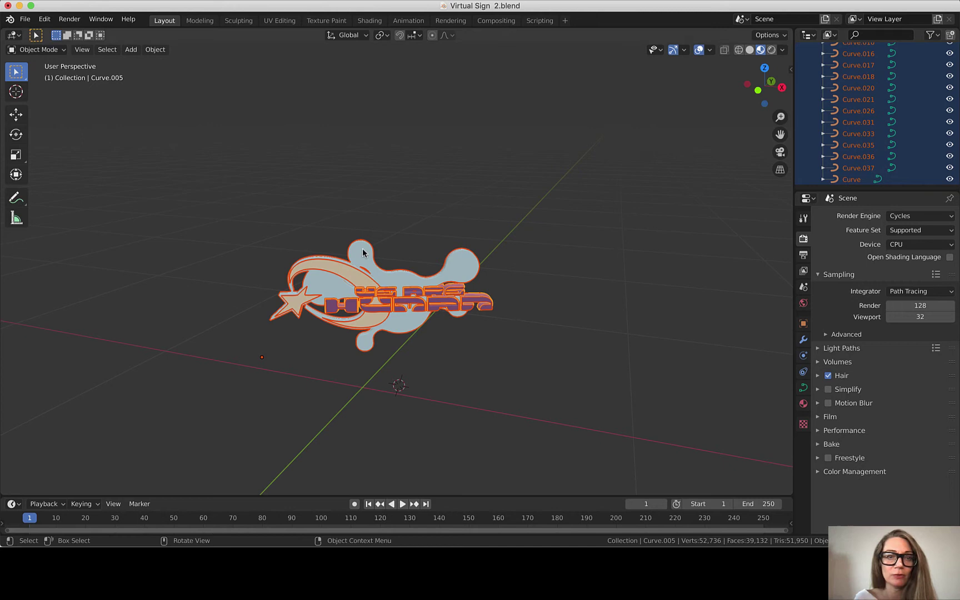
- Convert the selected curves with Object > Convert to > Mesh from Curve/Meta/Surf/Text
{"action": "left_click", "coordinate": [156, 51]}
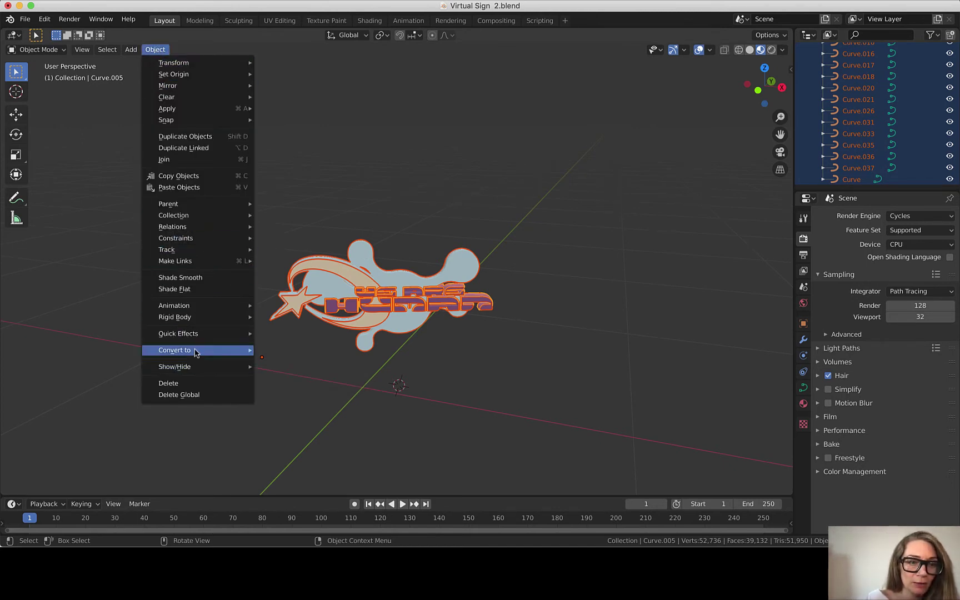
{"action": "mouse_move", "coordinate": [196, 352]}
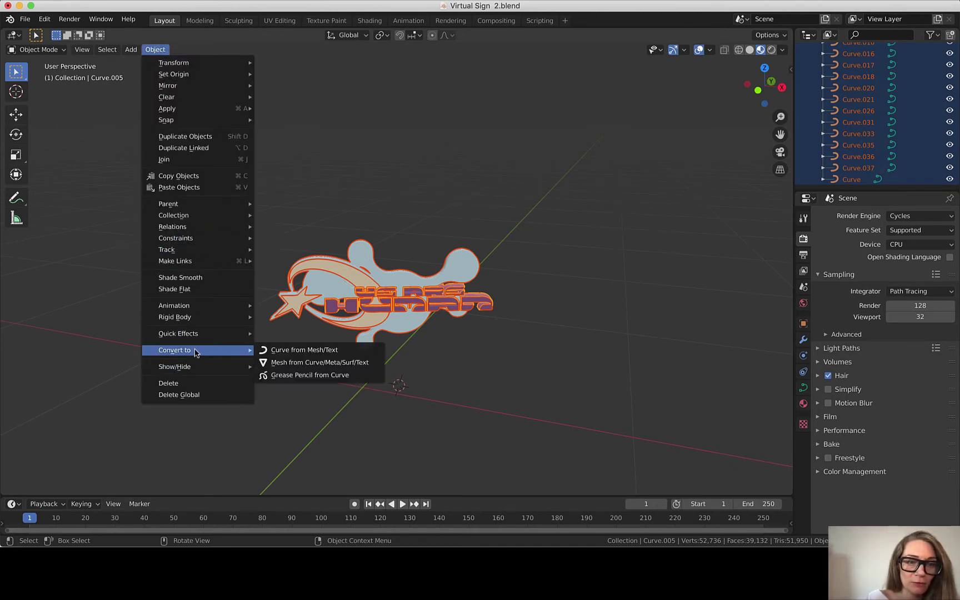
{"action": "left_click", "coordinate": [318, 362]}
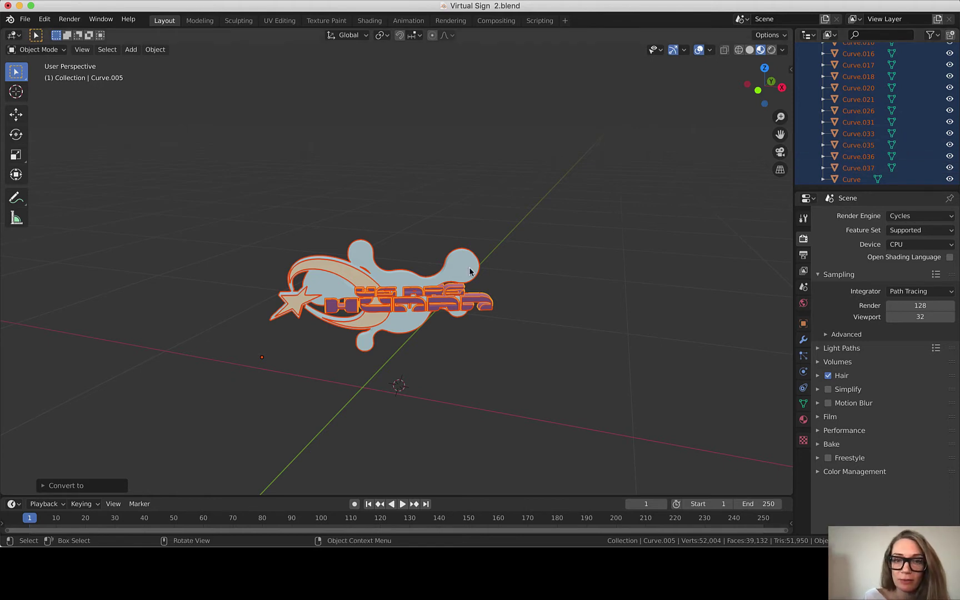
- Inspect Curve.037, Curve.035 and the blob-shaped backing piece, zooming in on the sign
{"action": "left_click", "coordinate": [851, 179]}
{"action": "left_click", "coordinate": [858, 167]}
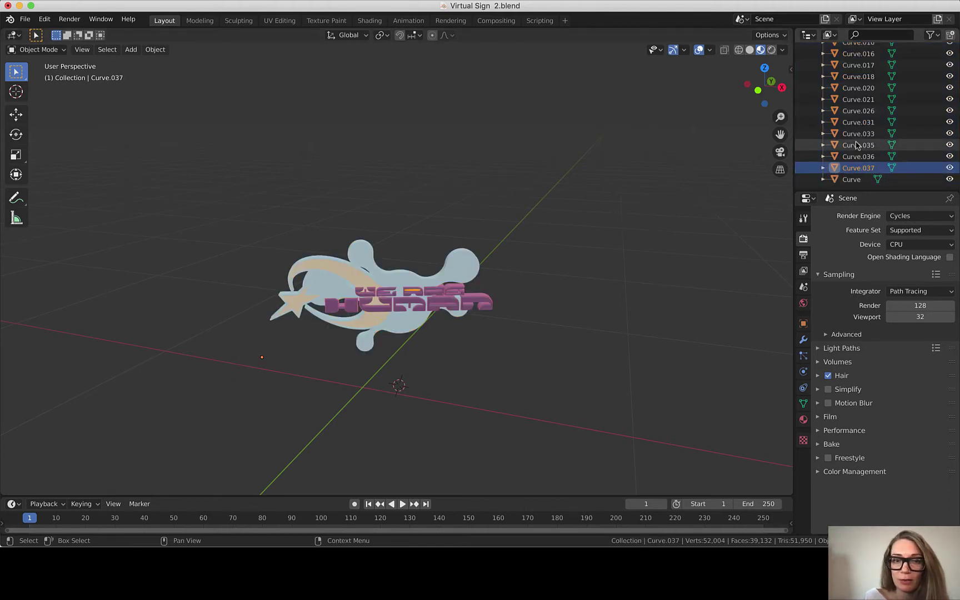
{"action": "left_click", "coordinate": [857, 145]}
{"action": "left_click", "coordinate": [460, 270]}
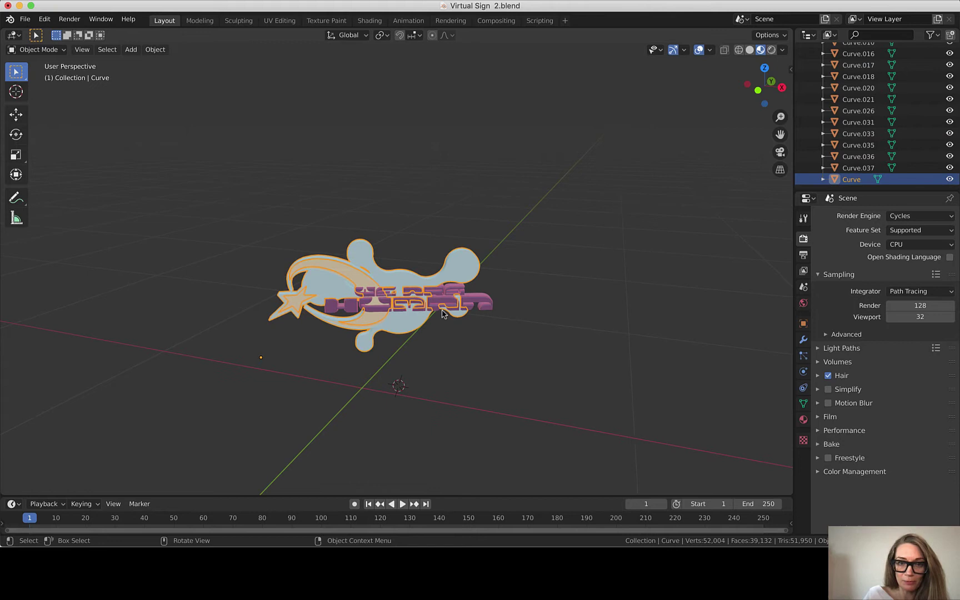
{"action": "scroll", "coordinate": [449, 300], "scroll_direction": "up", "scroll_amount": 5}
{"action": "scroll", "coordinate": [454, 276], "scroll_direction": "up", "scroll_amount": 2}
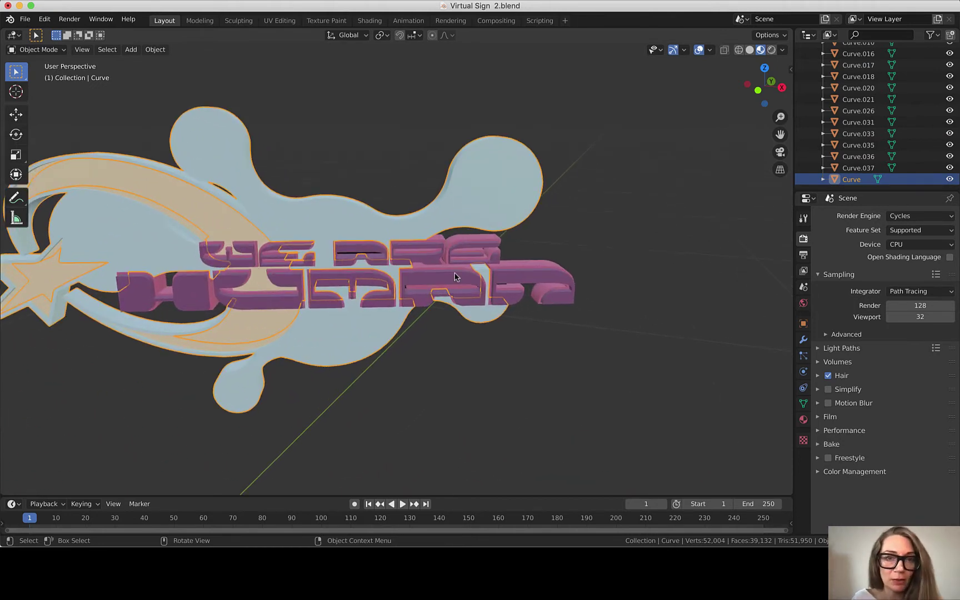
{"action": "key", "text": "Tab"}
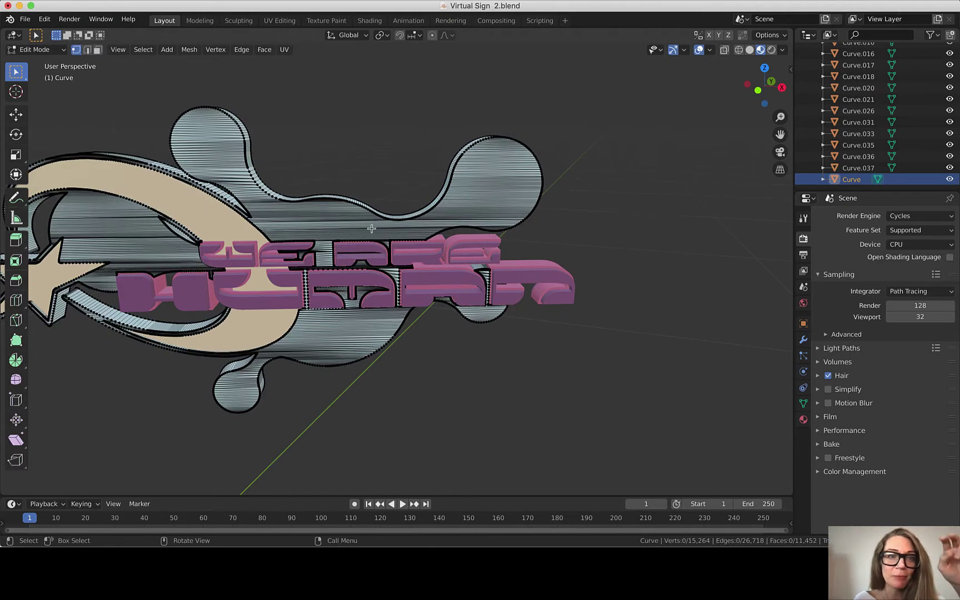
{"action": "key", "text": "a"}
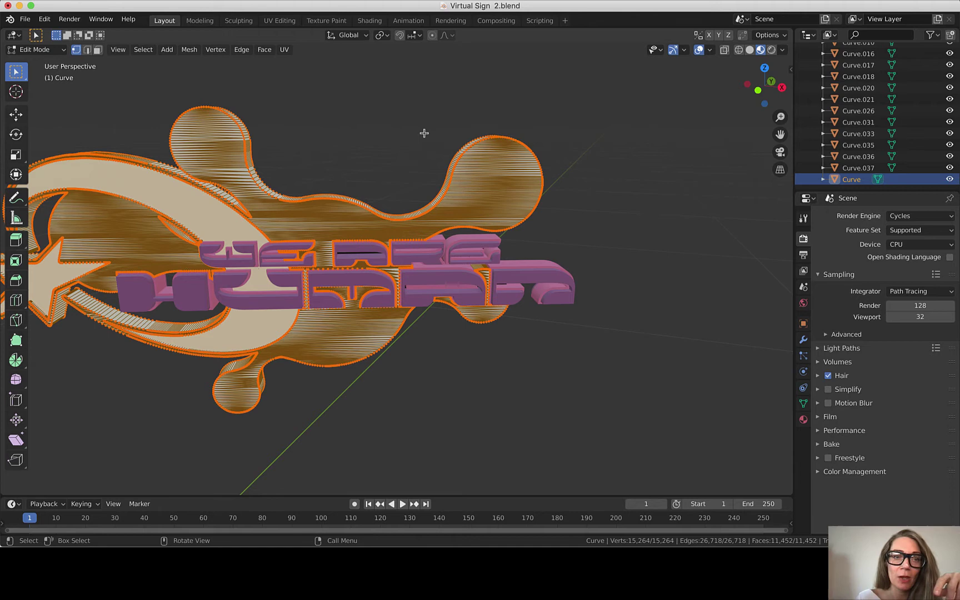
{"action": "key", "text": "alt+a"}
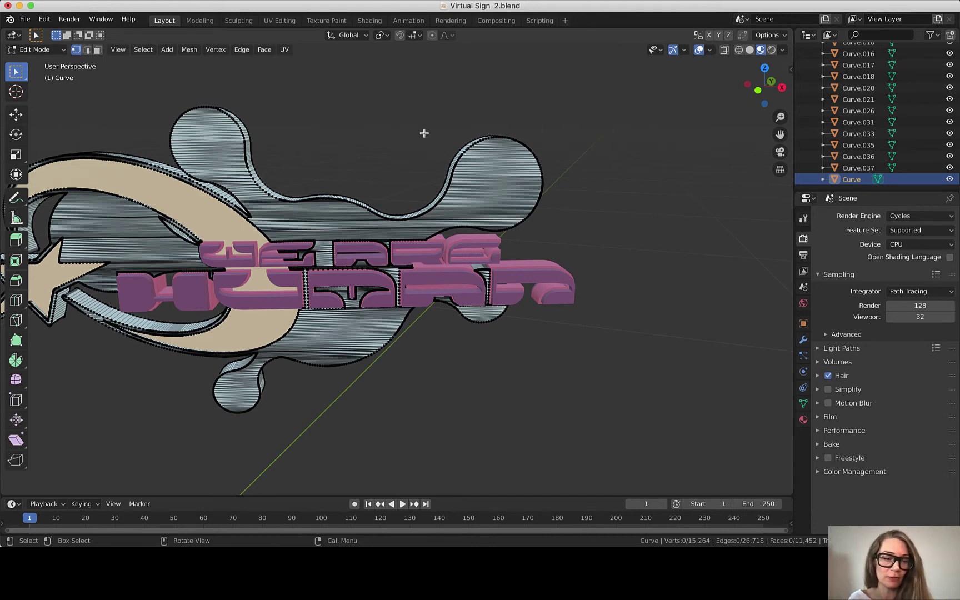
{"action": "key", "text": "Tab"}
- Show the Modifier properties for Curve and browse the list of modifiers to add
{"action": "scroll", "coordinate": [329, 127], "scroll_direction": "down", "scroll_amount": 3}
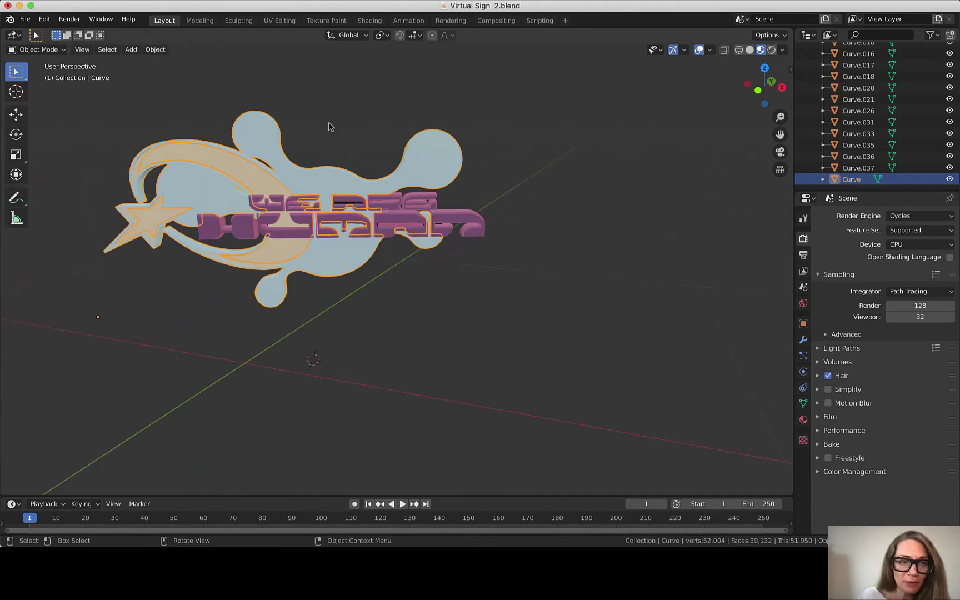
{"action": "scroll", "coordinate": [202, 122], "scroll_direction": "up", "scroll_amount": 4}
{"action": "scroll", "coordinate": [202, 122], "scroll_direction": "down", "scroll_amount": 2}
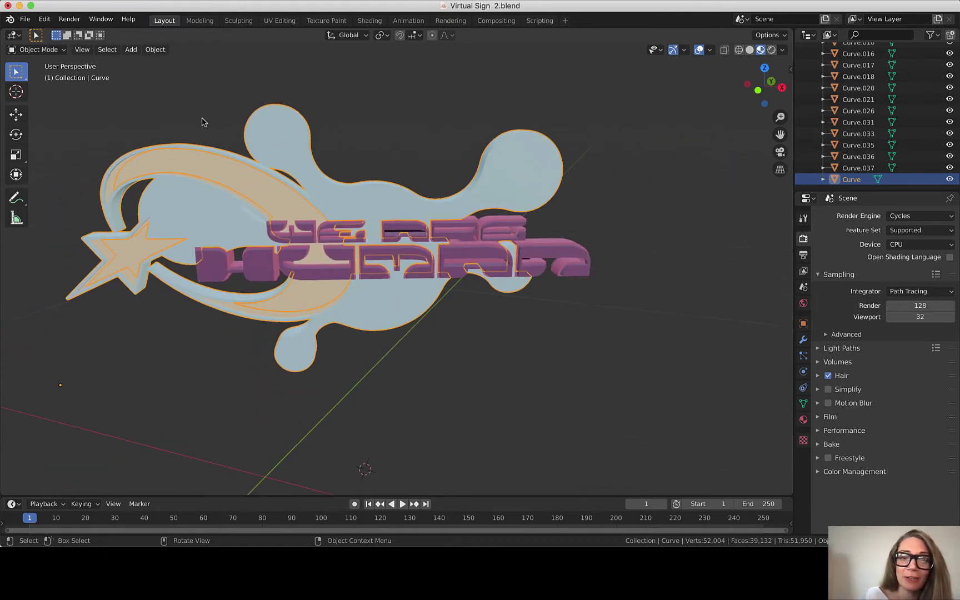
{"action": "left_click", "coordinate": [804, 340]}
{"action": "left_click", "coordinate": [856, 216]}
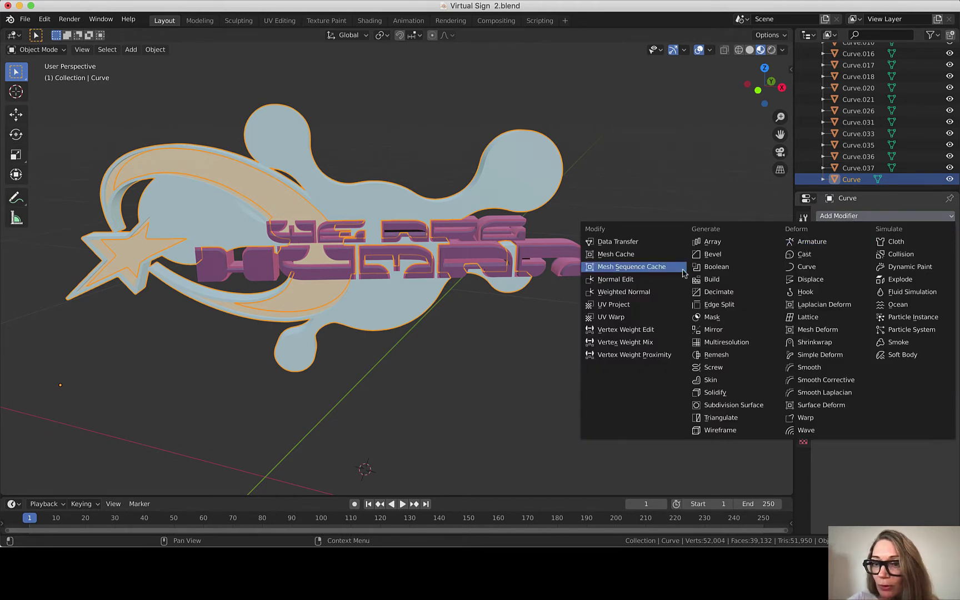
{"action": "scroll", "coordinate": [853, 113], "scroll_direction": "up", "scroll_amount": 5}
- Give Curve.005 a Decimate modifier, trying Ratio 0.1 before settling on 0.2
{"action": "left_click", "coordinate": [852, 112]}
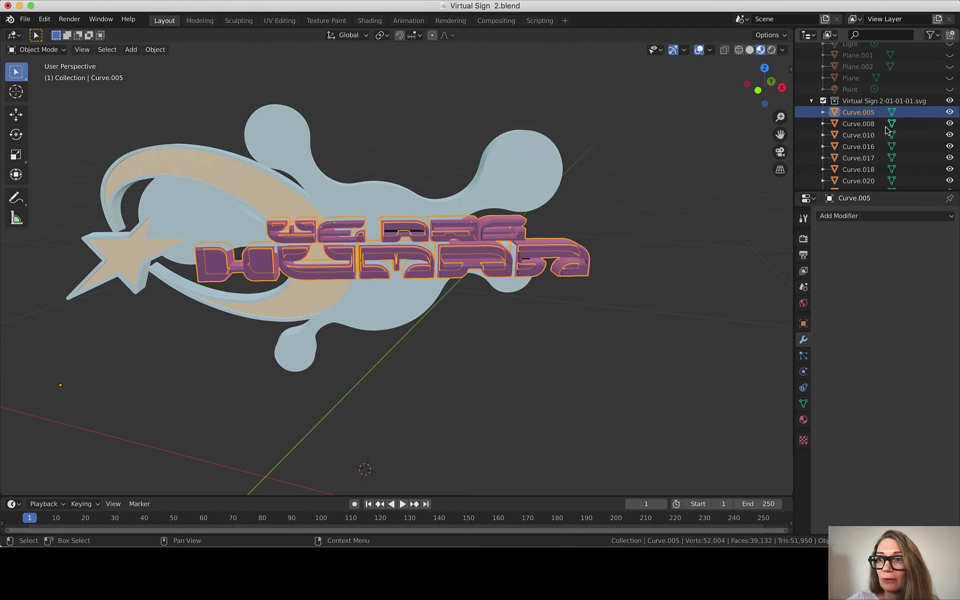
{"action": "left_click", "coordinate": [853, 216]}
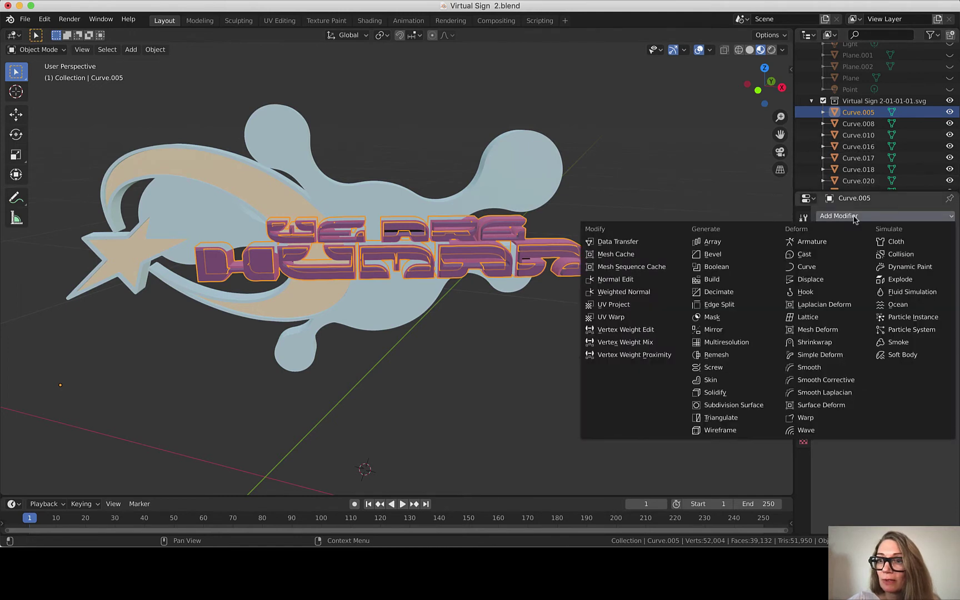
{"action": "left_click", "coordinate": [709, 291]}
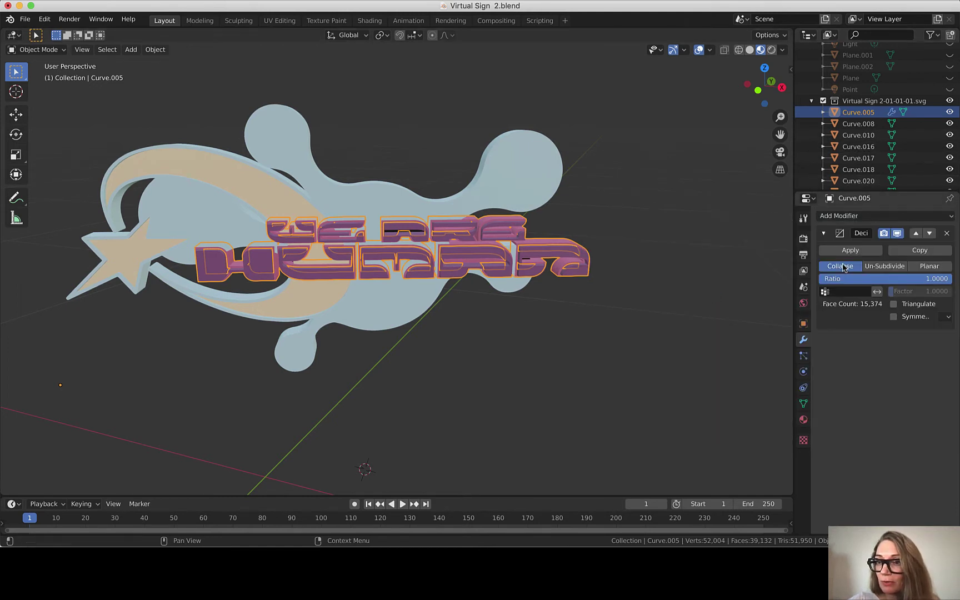
{"action": "left_click", "coordinate": [852, 280]}
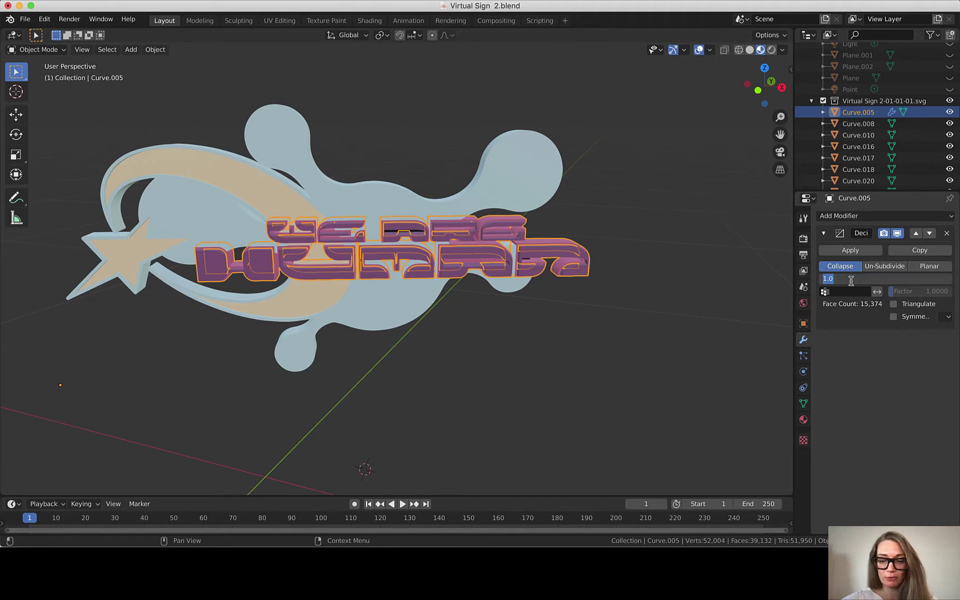
{"action": "key", "text": "Return"}
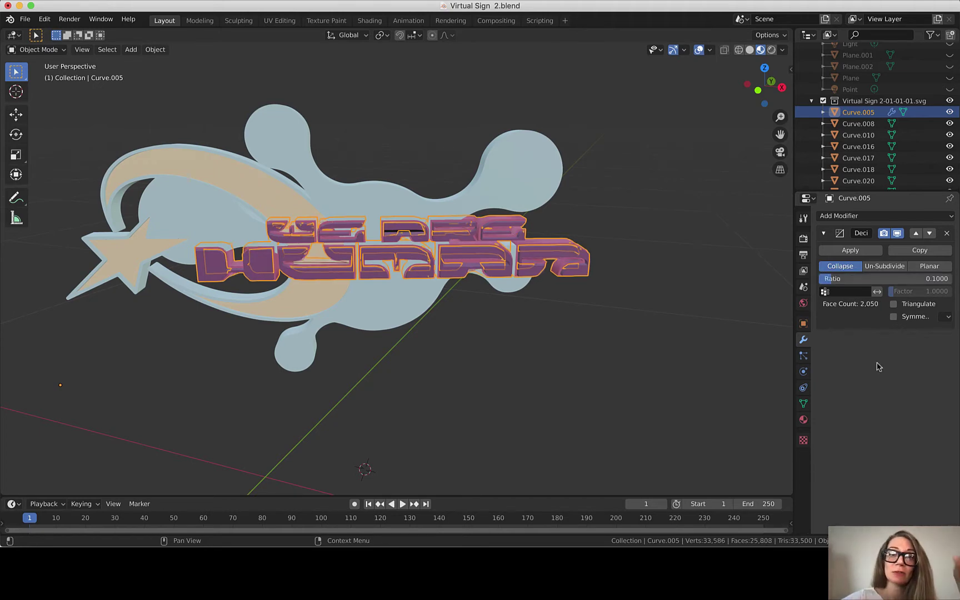
{"action": "middle_click_drag", "start_coordinate": [443, 251], "coordinate": [442, 251]}
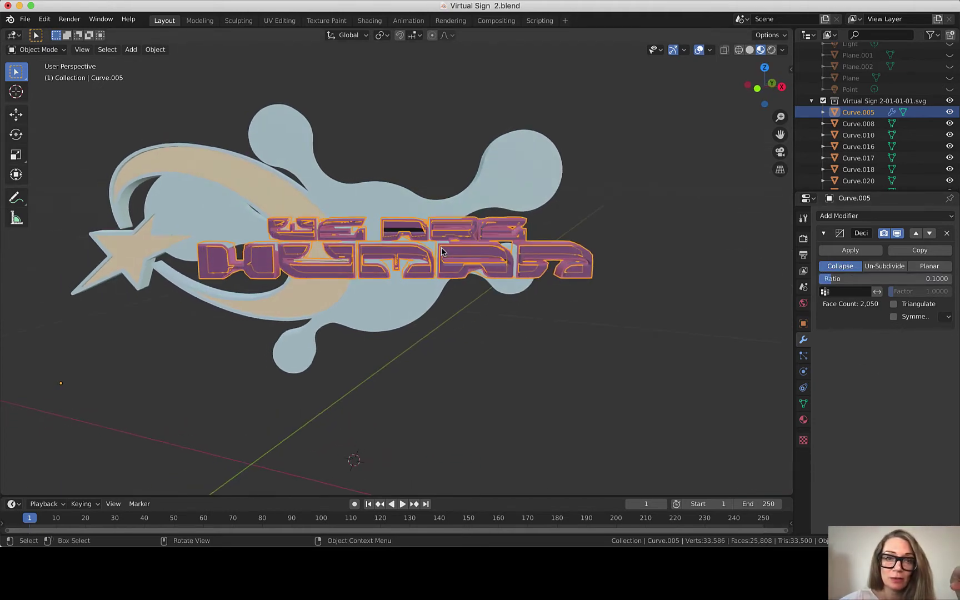
{"action": "left_click", "coordinate": [877, 279]}
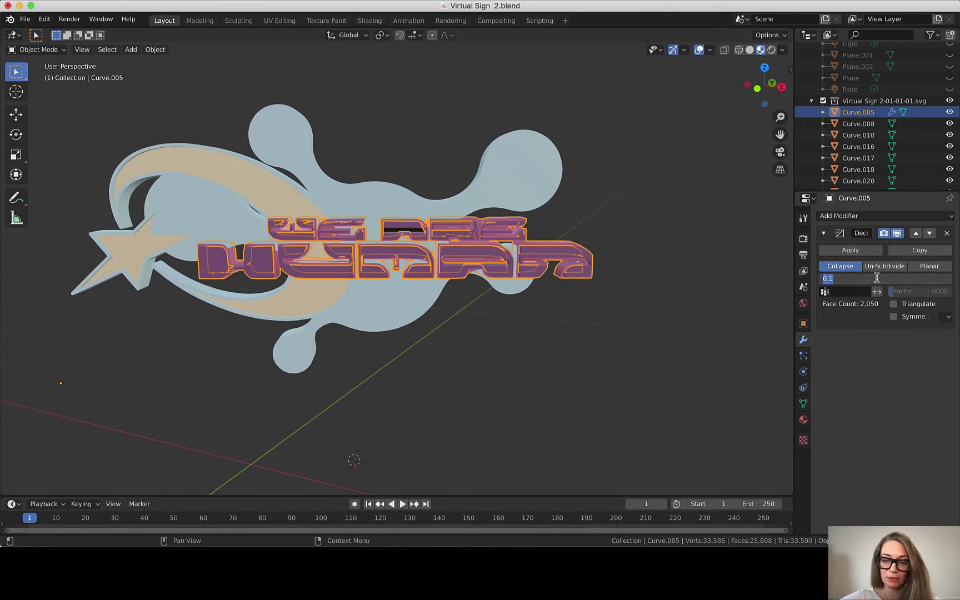
{"action": "key", "text": "Return"}
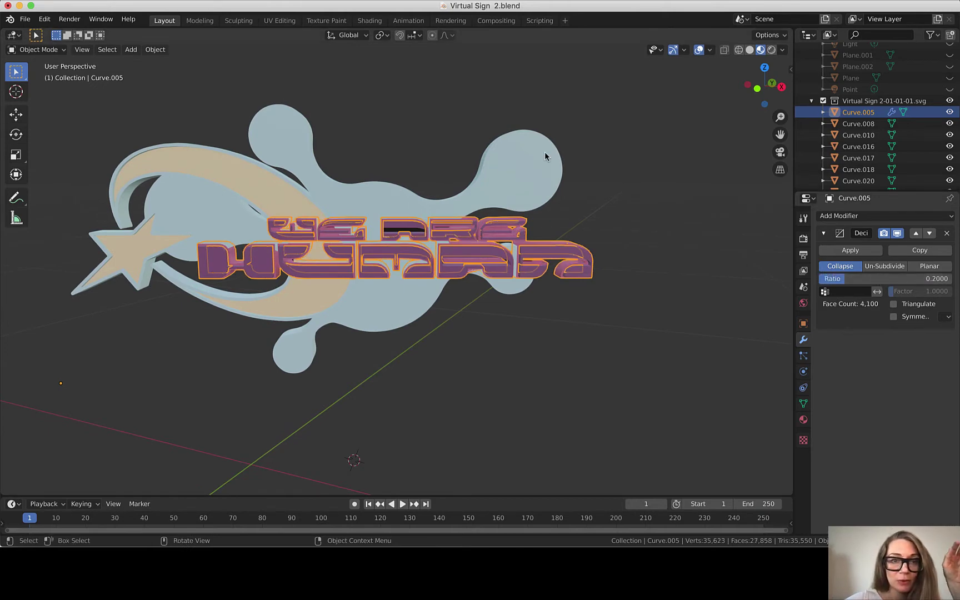
{"action": "middle_click_drag", "start_coordinate": [485, 186], "coordinate": [485, 189]}
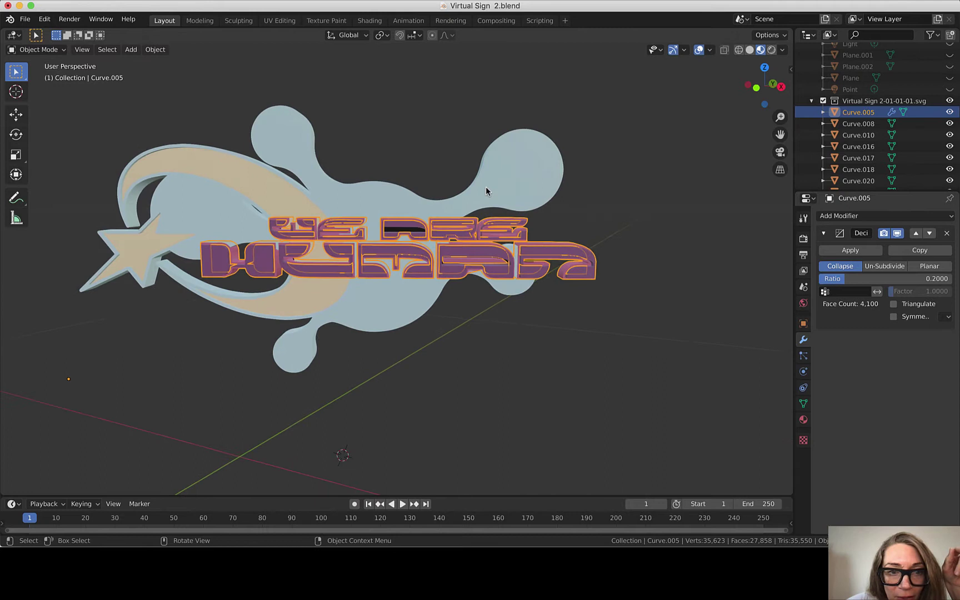
- Apply Curve.005's Decimate, then decimate Curve.008 at a 0.1 ratio and apply it
{"action": "left_click", "coordinate": [845, 251]}
{"action": "left_click", "coordinate": [858, 123]}
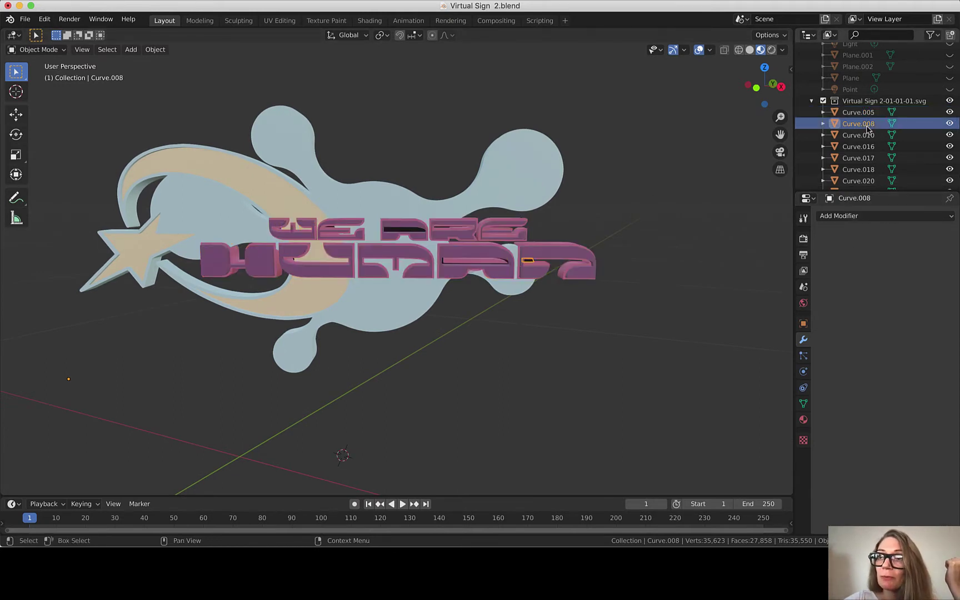
{"action": "left_click", "coordinate": [854, 217]}
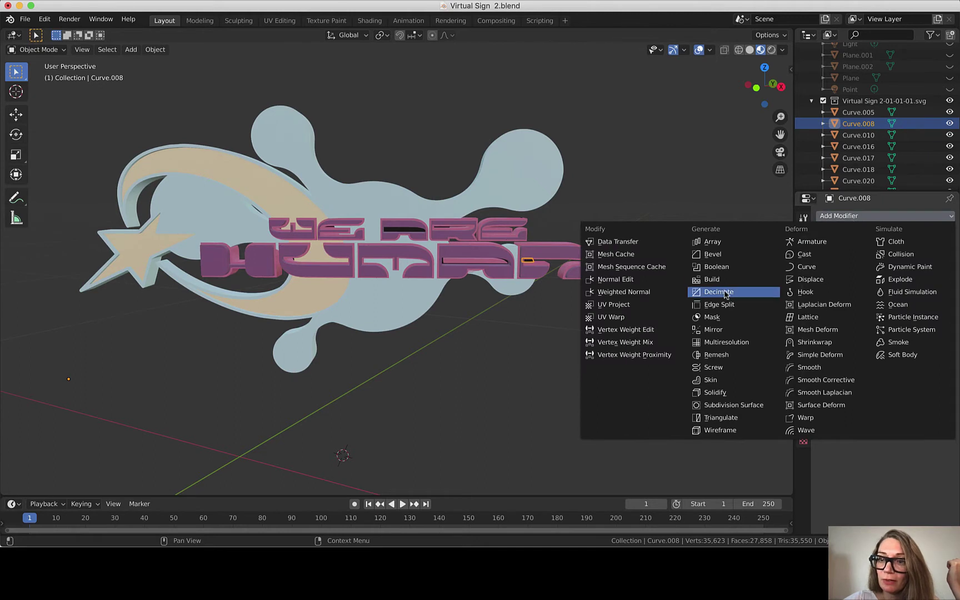
{"action": "left_click", "coordinate": [697, 283]}
{"action": "double_click", "coordinate": [868, 279]}
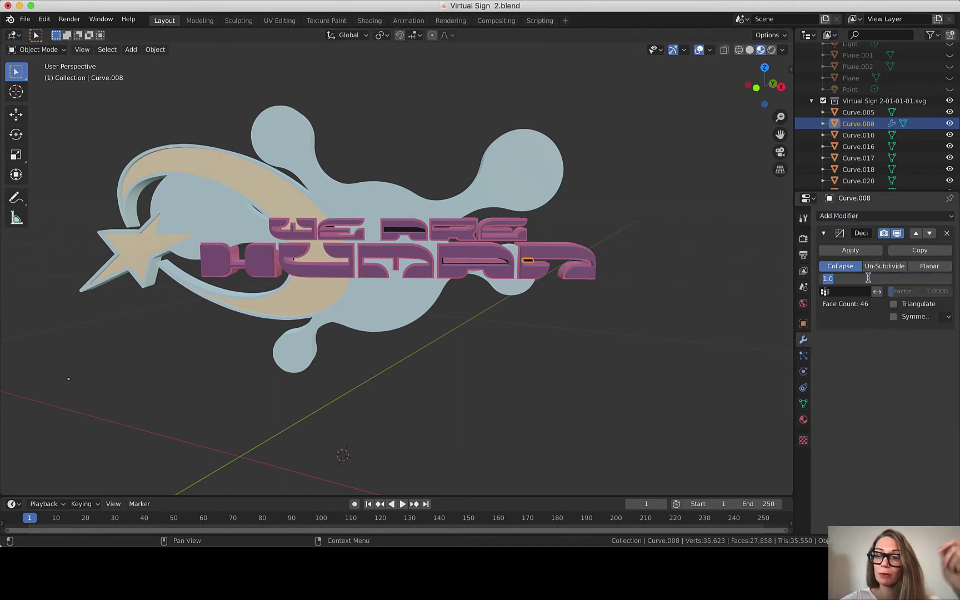
{"action": "type", "text": ".1"}
{"action": "key", "text": "Return"}
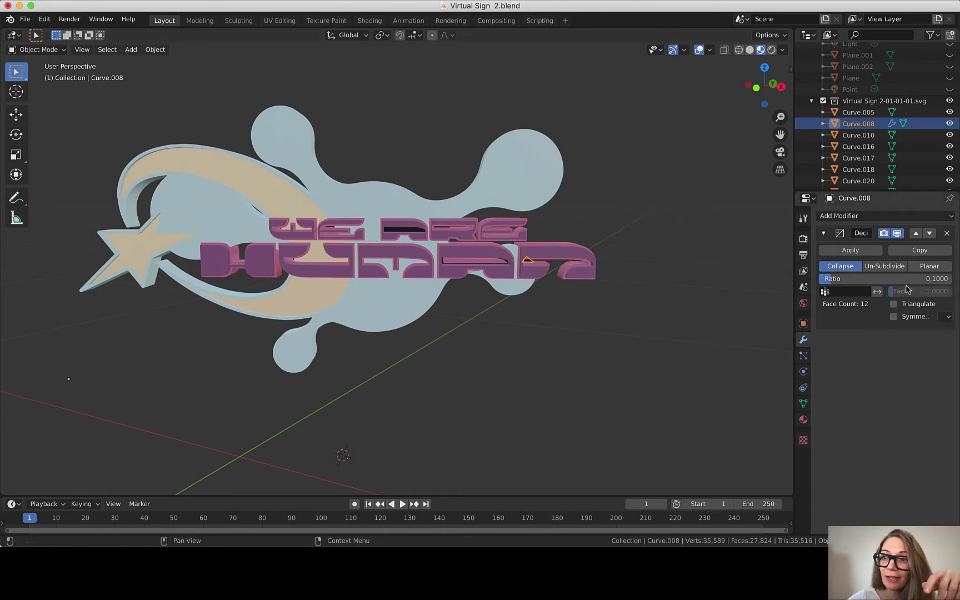
{"action": "left_click", "coordinate": [850, 250]}
- Decimate the star and moon object Curve.010 at a 0.1 ratio and apply it
{"action": "left_click", "coordinate": [856, 135]}
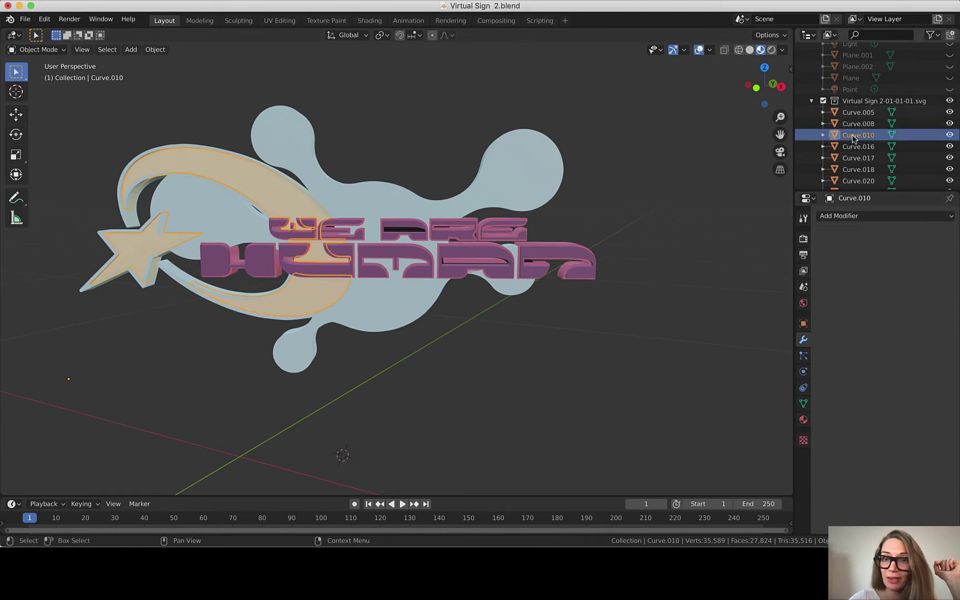
{"action": "left_click", "coordinate": [867, 216]}
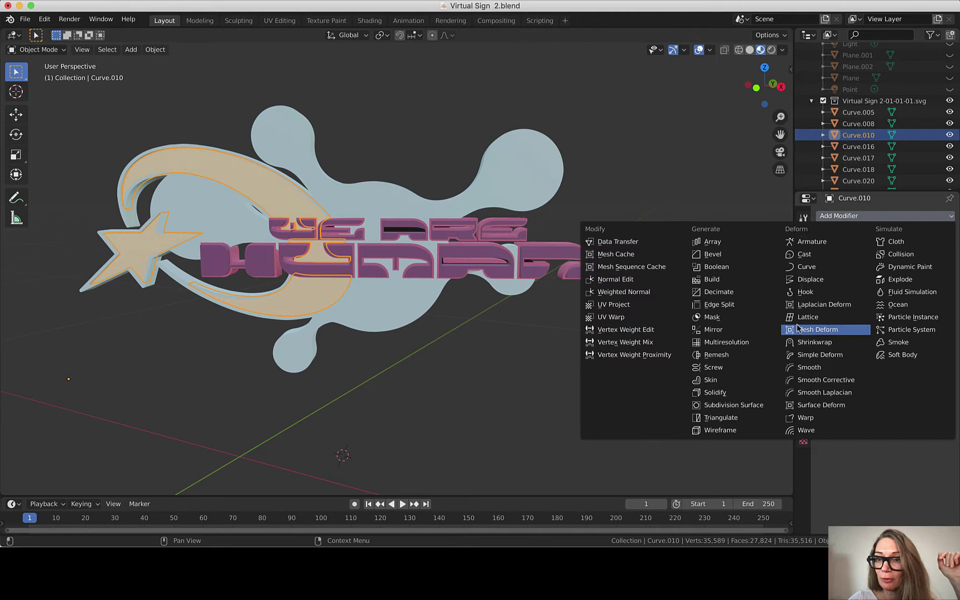
{"action": "left_click", "coordinate": [729, 295]}
{"action": "left_click", "coordinate": [871, 279]}
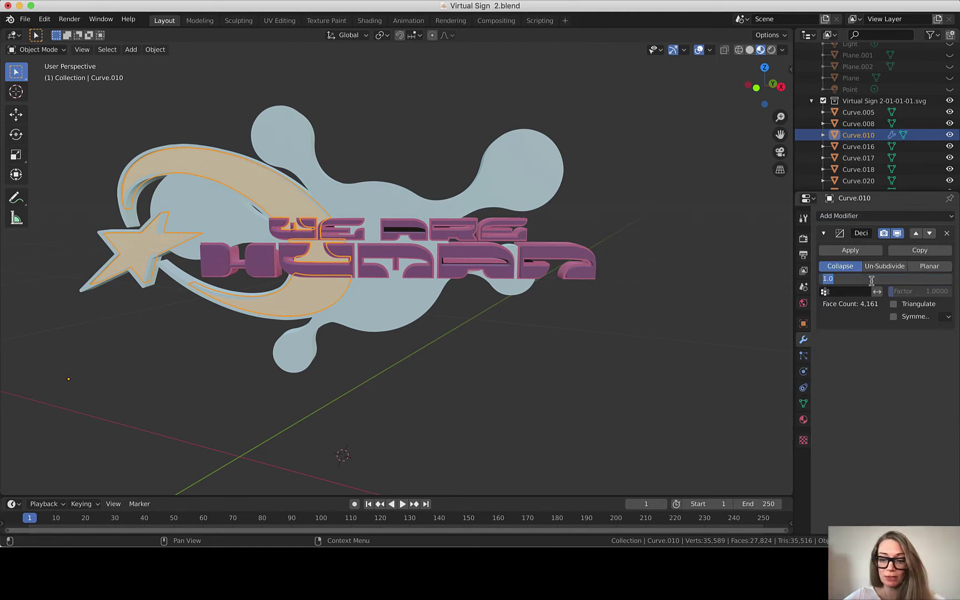
{"action": "key", "text": "Return"}
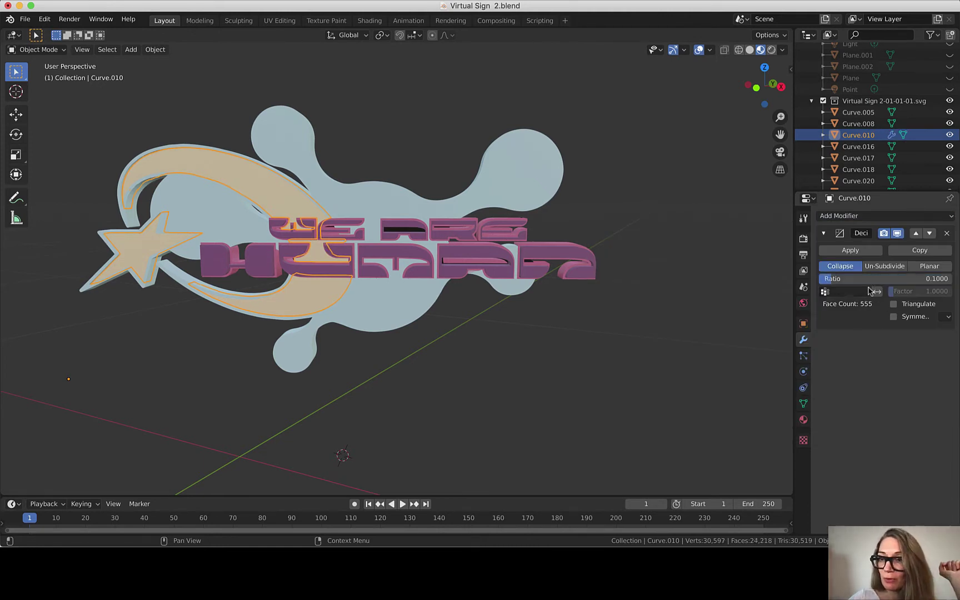
{"action": "left_click", "coordinate": [847, 251]}
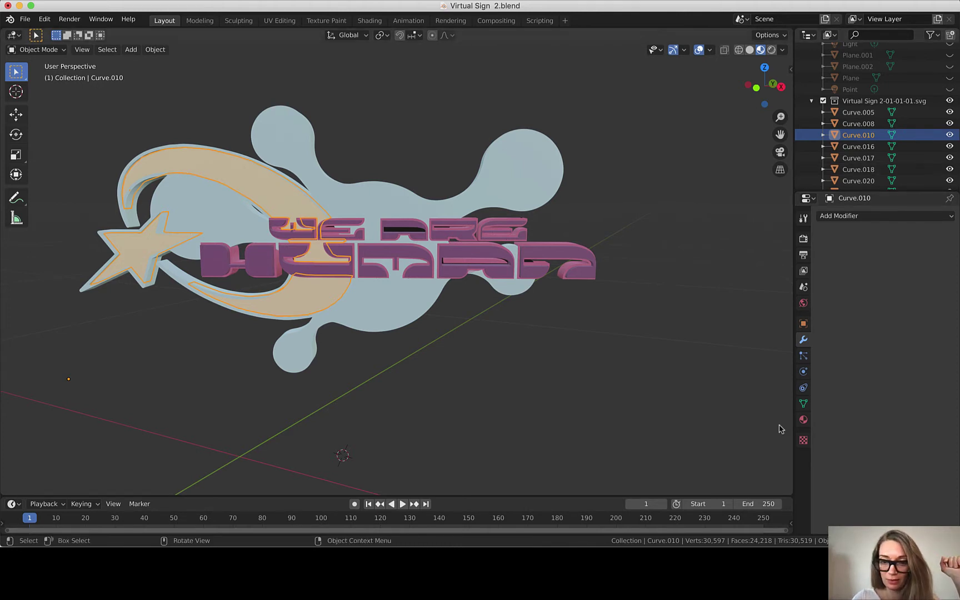
- Decimate Curve.016 at a 0.1 ratio and apply it
{"action": "left_click", "coordinate": [875, 146]}
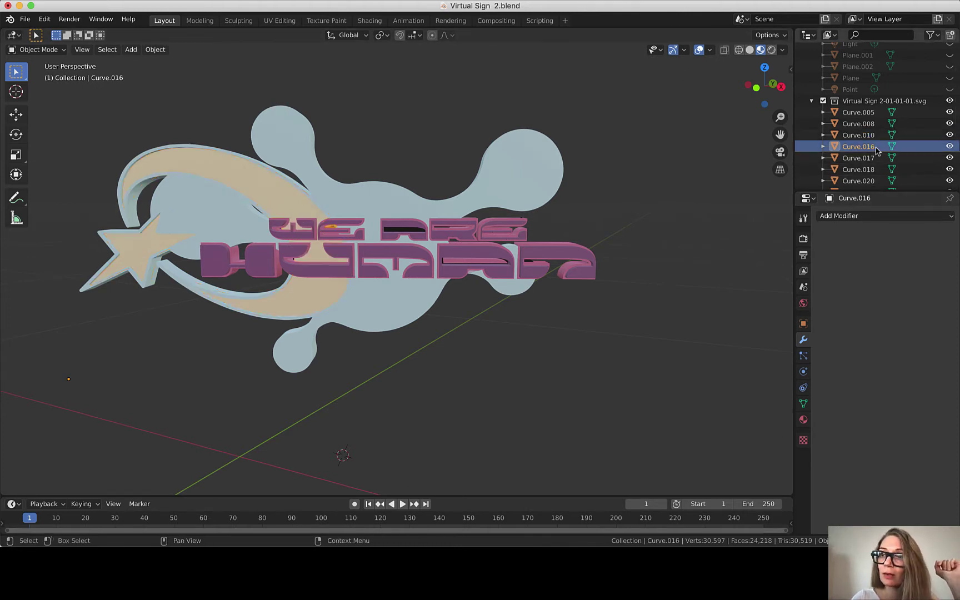
{"action": "left_click", "coordinate": [838, 216]}
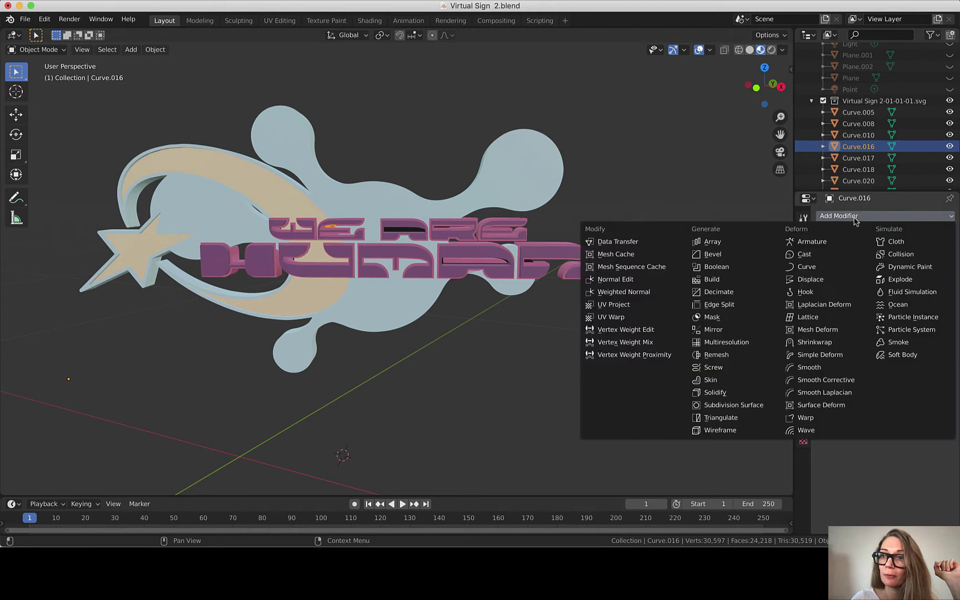
{"action": "left_click", "coordinate": [726, 293]}
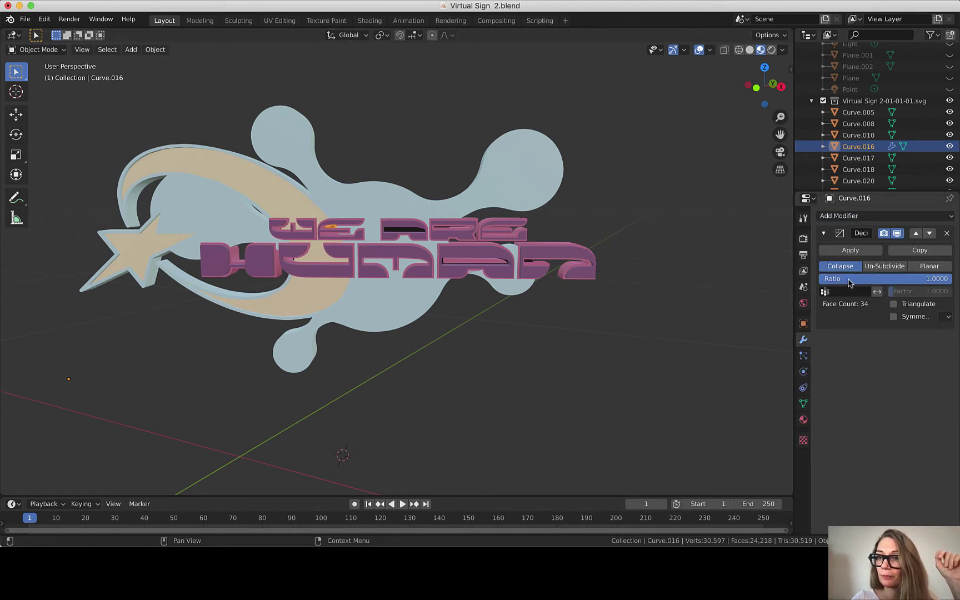
{"action": "left_click", "coordinate": [848, 280]}
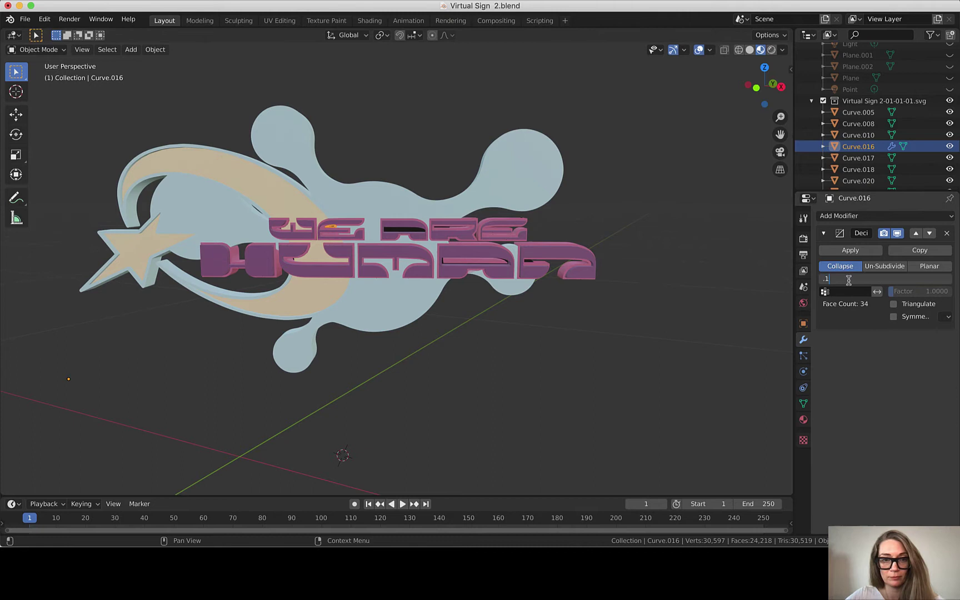
{"action": "type", "text": ".1"}
{"action": "key", "text": "Return"}
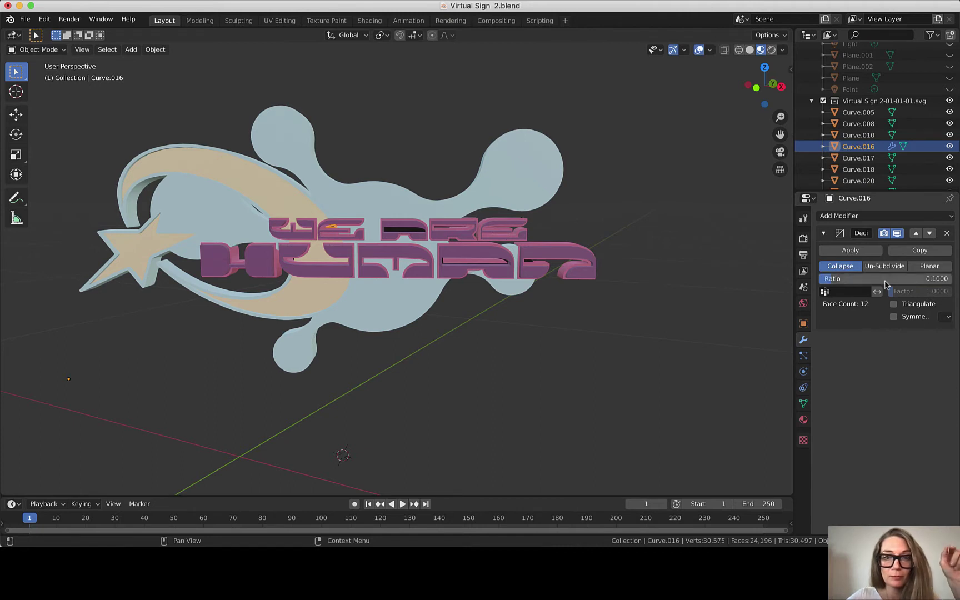
{"action": "left_click", "coordinate": [851, 251]}
- Decimate Curve.017 at a 0.1 ratio and apply it
{"action": "left_click", "coordinate": [859, 158]}
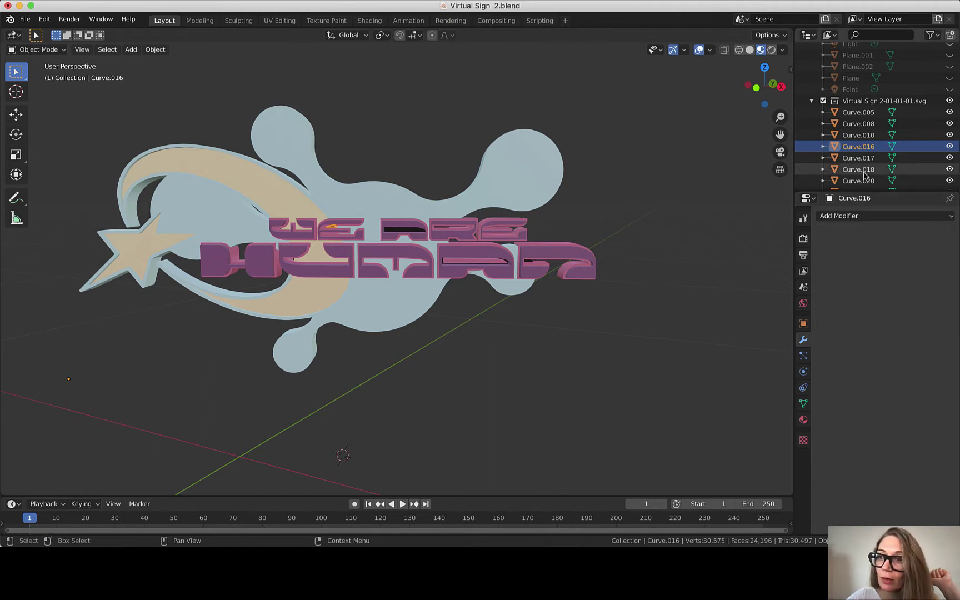
{"action": "left_click", "coordinate": [859, 216]}
{"action": "left_click", "coordinate": [714, 292]}
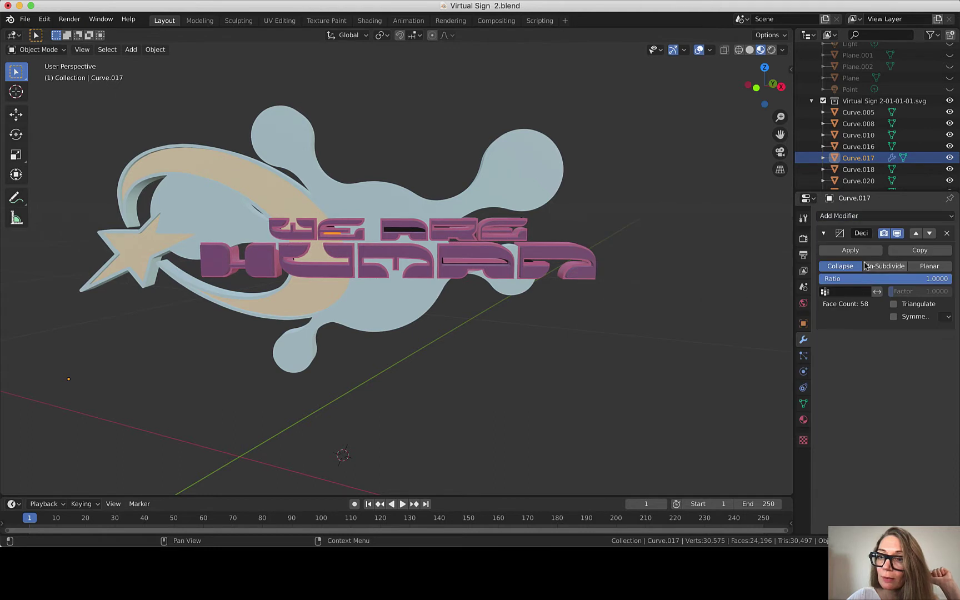
{"action": "left_click", "coordinate": [852, 280]}
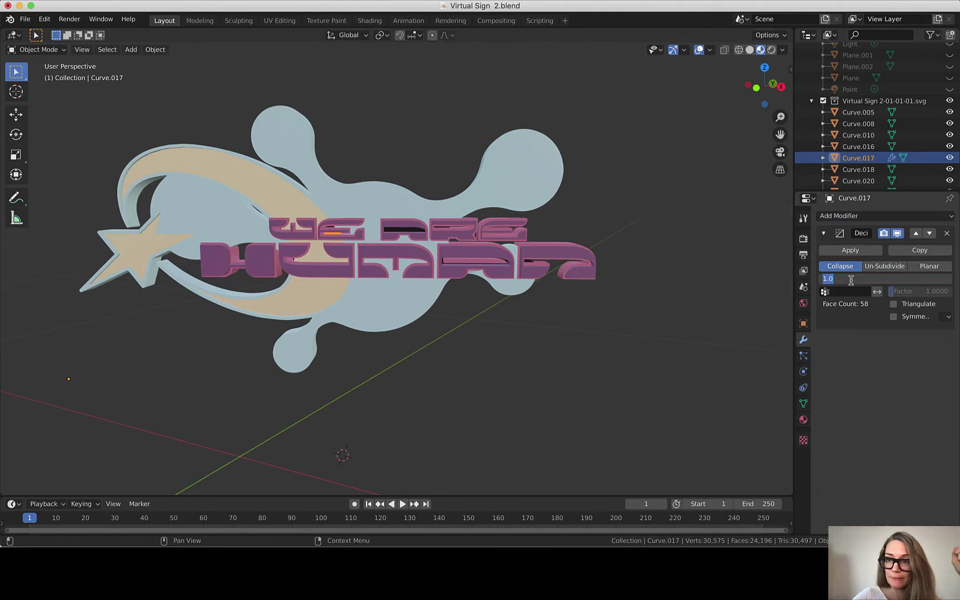
{"action": "type", "text": ".1"}
{"action": "key", "text": "Return"}
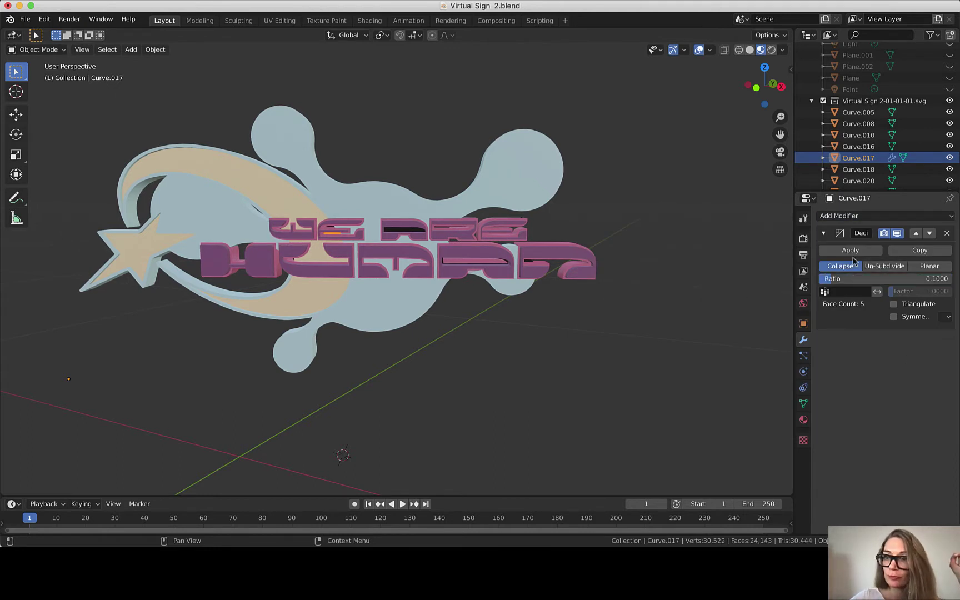
{"action": "left_click", "coordinate": [850, 251]}
- Apply a second 0.1-ratio Decimate to Curve.017, then select Curve.020
{"action": "left_click", "coordinate": [854, 218]}
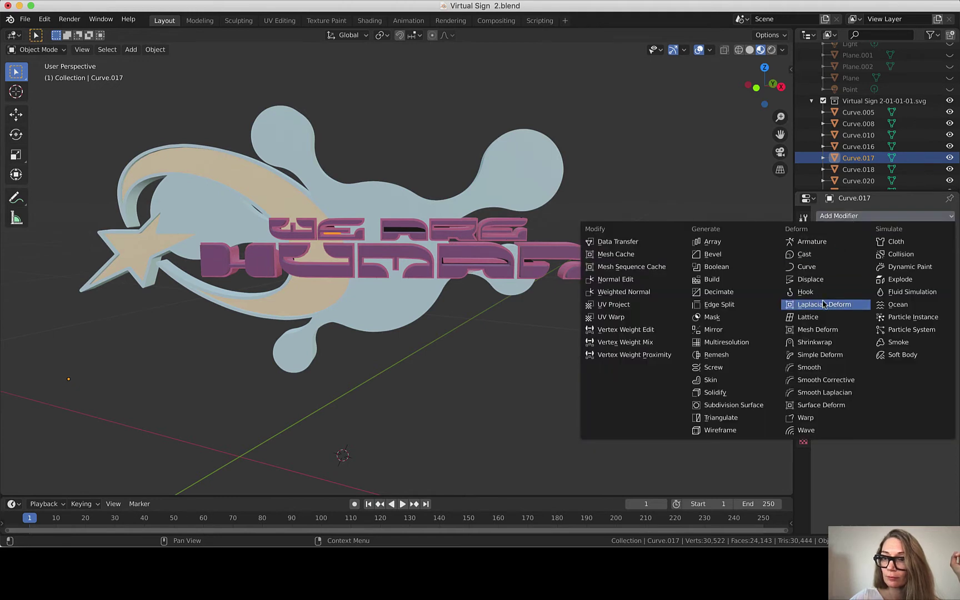
{"action": "left_click", "coordinate": [723, 295]}
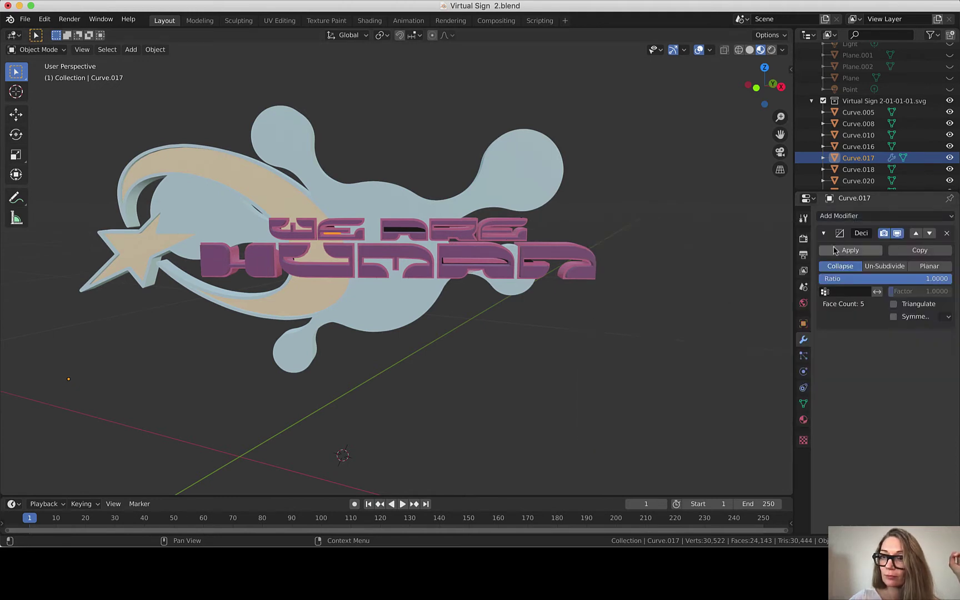
{"action": "left_click", "coordinate": [840, 278]}
{"action": "type", "text": ".1"}
{"action": "key", "text": "Return"}
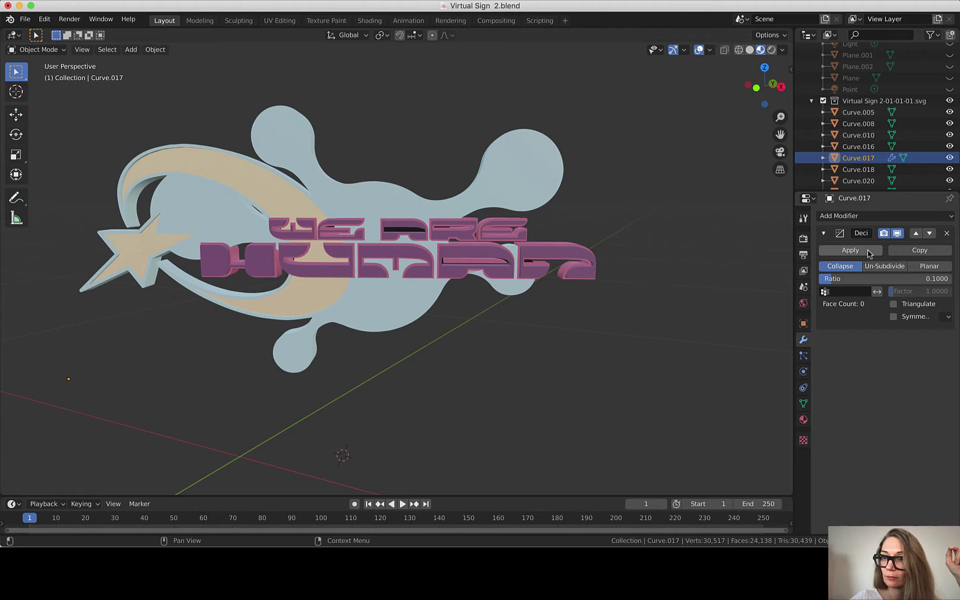
{"action": "left_click", "coordinate": [863, 250]}
{"action": "left_click", "coordinate": [858, 181]}
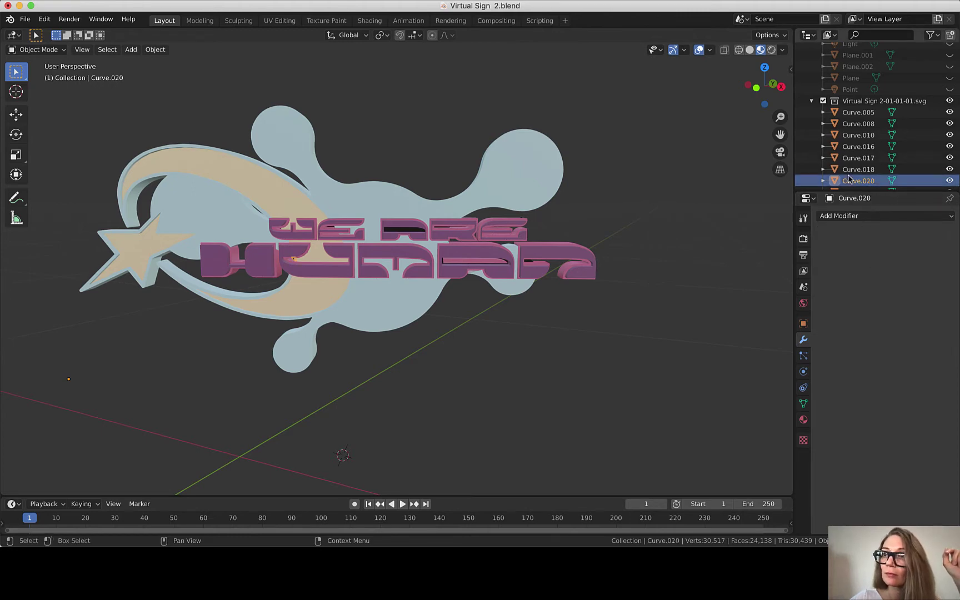
- Add a 0.1 Decimate modifier to Curve.018, then remove it again
{"action": "left_click", "coordinate": [854, 171]}
{"action": "scroll", "coordinate": [854, 173], "scroll_direction": "down", "scroll_amount": 5}
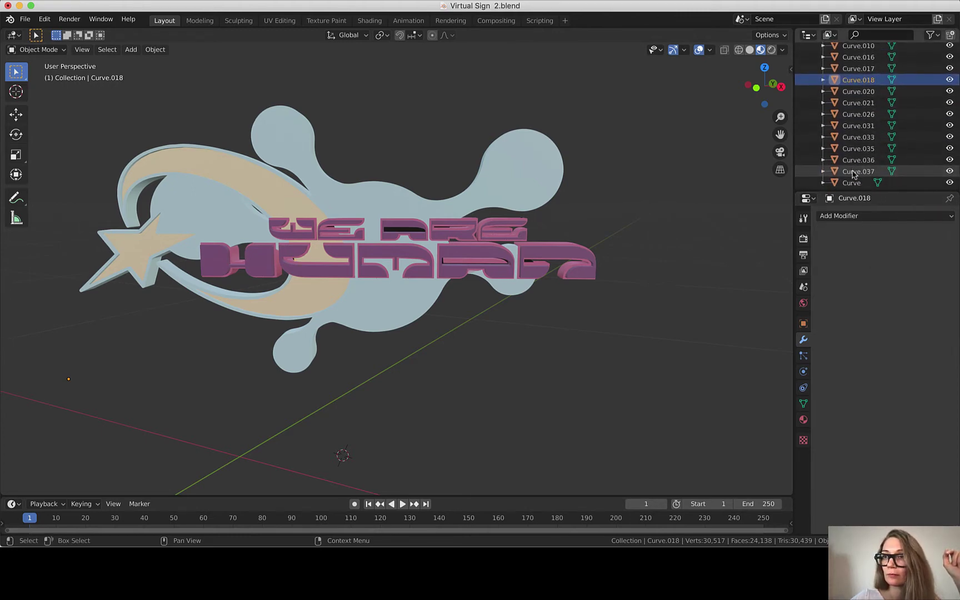
{"action": "left_click", "coordinate": [853, 218]}
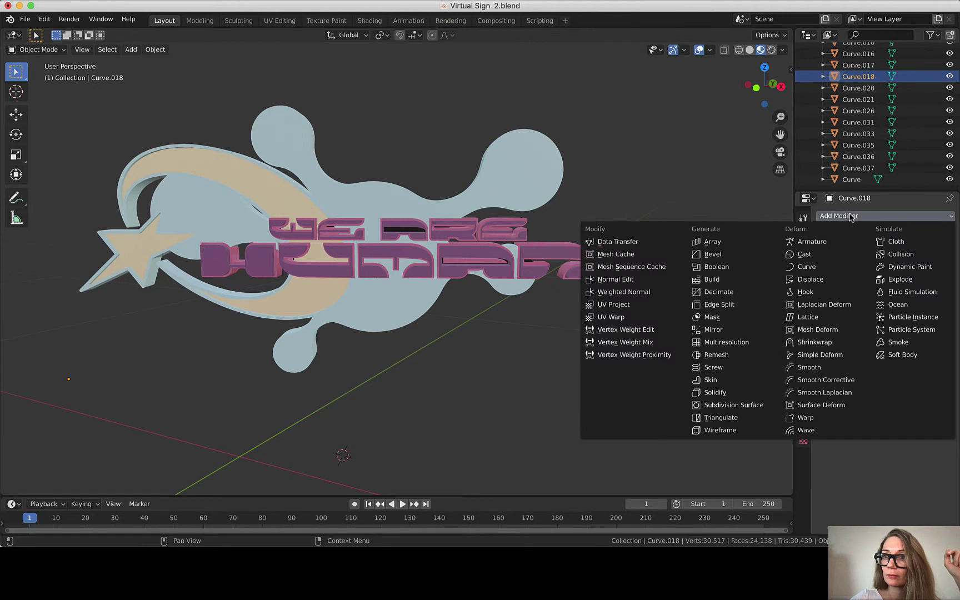
{"action": "left_click", "coordinate": [713, 300]}
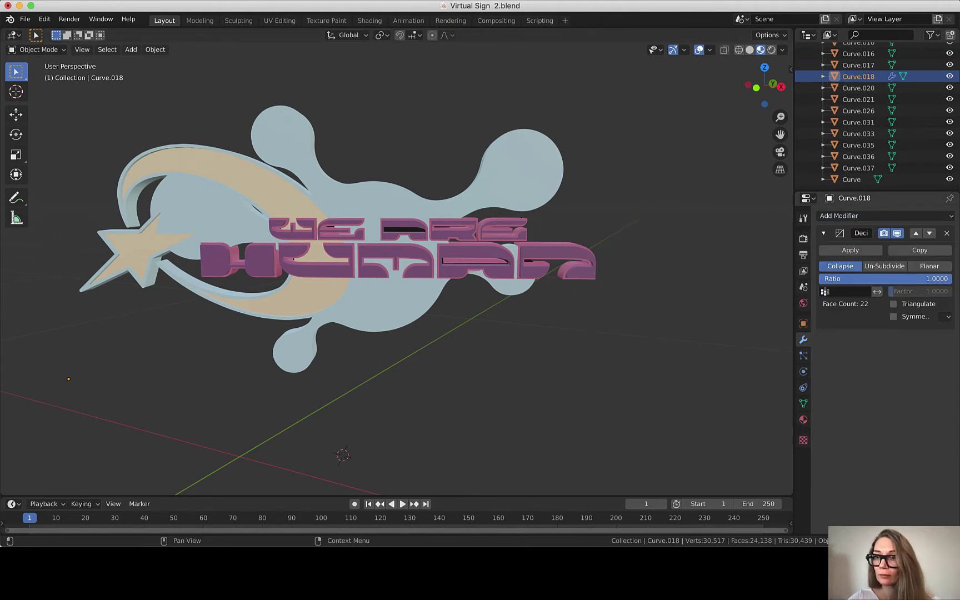
{"action": "left_click", "coordinate": [871, 279]}
{"action": "key", "text": "Return"}
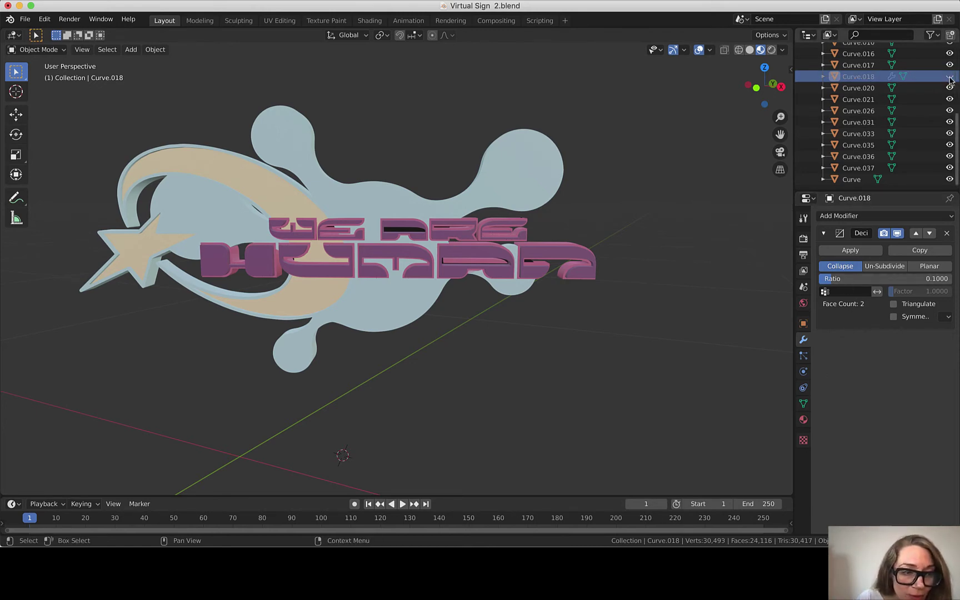
{"action": "scroll", "coordinate": [196, 380], "scroll_direction": "right", "scroll_amount": 15}
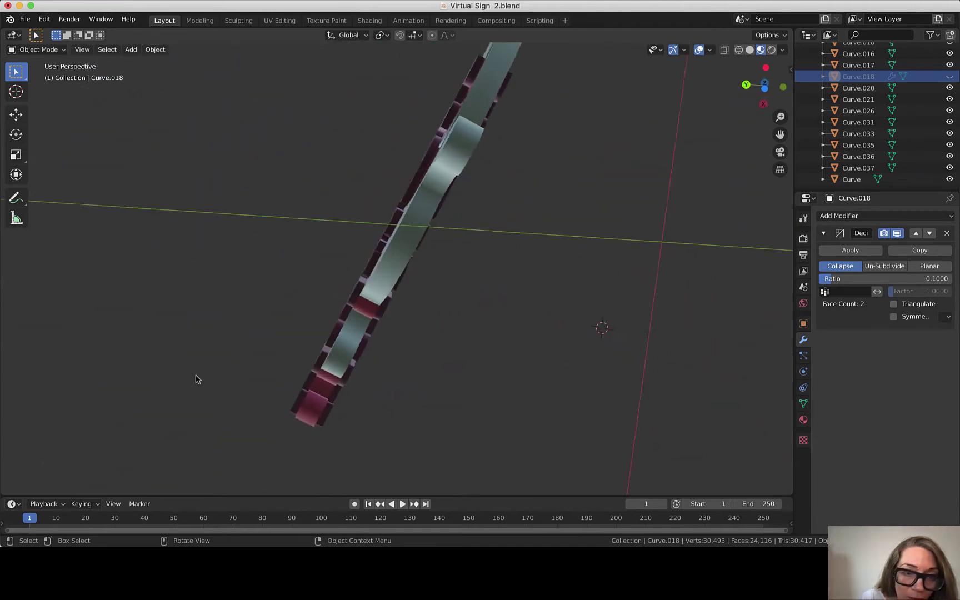
{"action": "scroll", "coordinate": [195, 380], "scroll_direction": "right", "scroll_amount": 15}
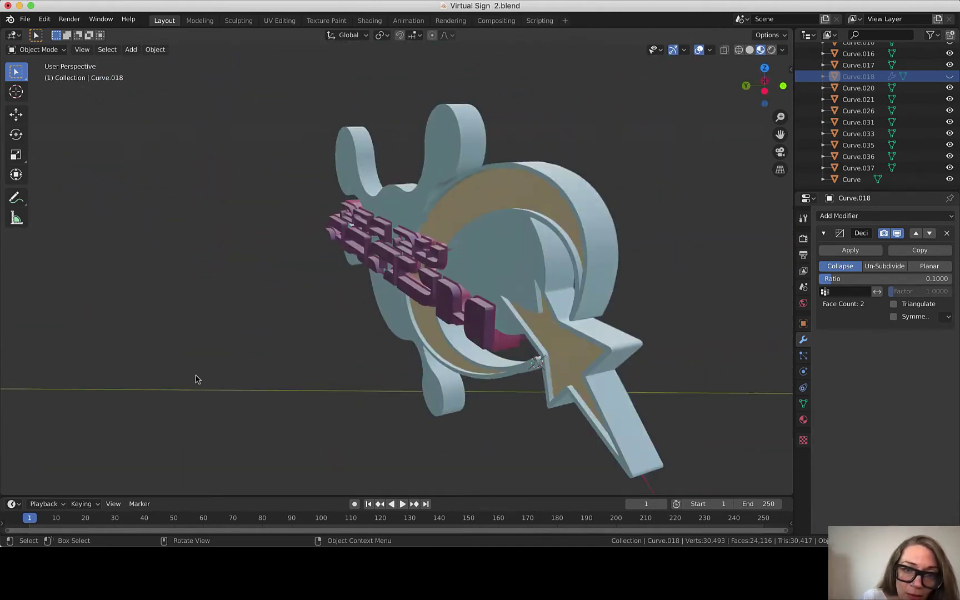
{"action": "scroll", "coordinate": [196, 379], "scroll_direction": "right", "scroll_amount": 5}
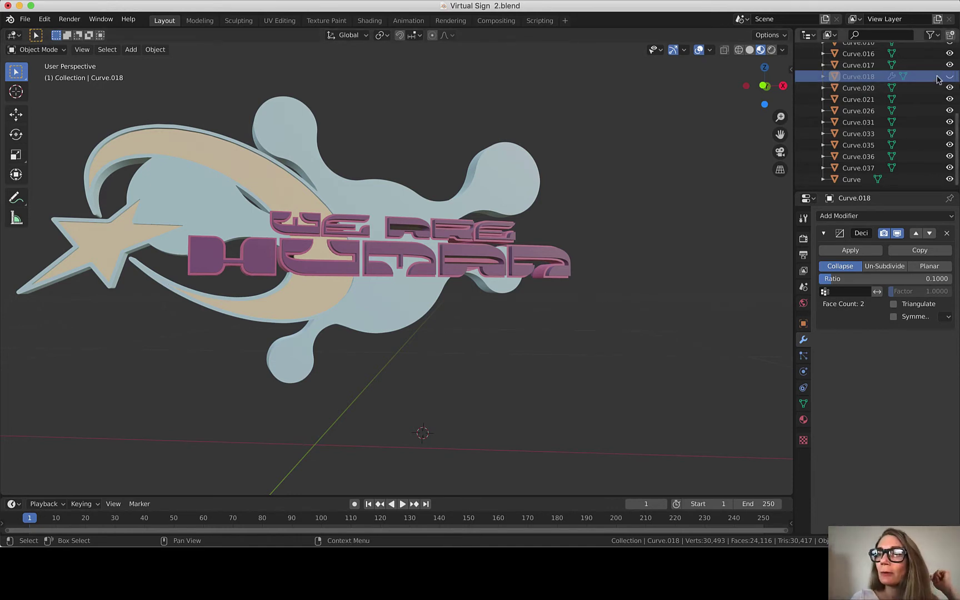
{"action": "left_click", "coordinate": [946, 234]}
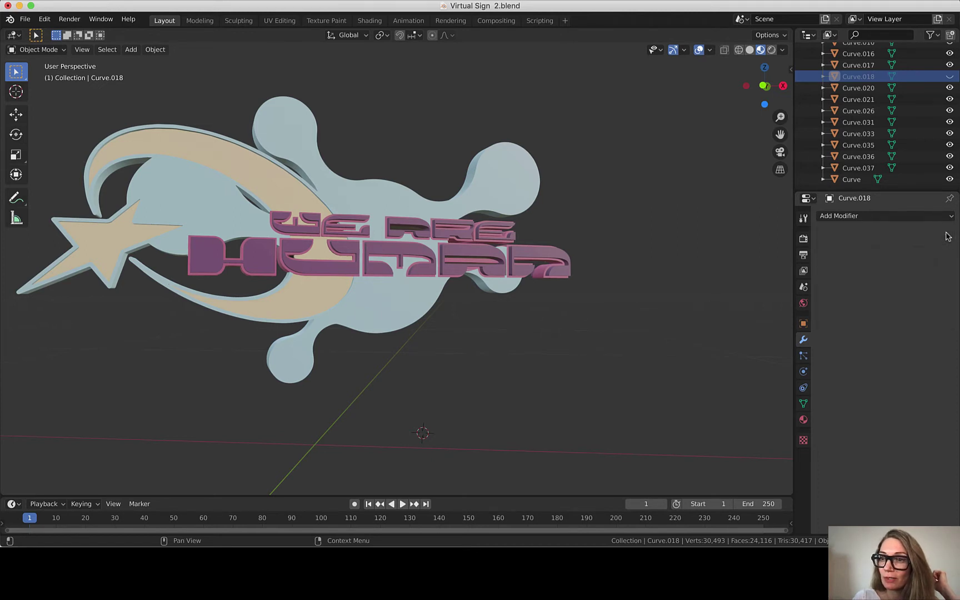
- Toggle Curve.018's visibility to identify it, then delete it via the Outliner
{"action": "left_click", "coordinate": [949, 77]}
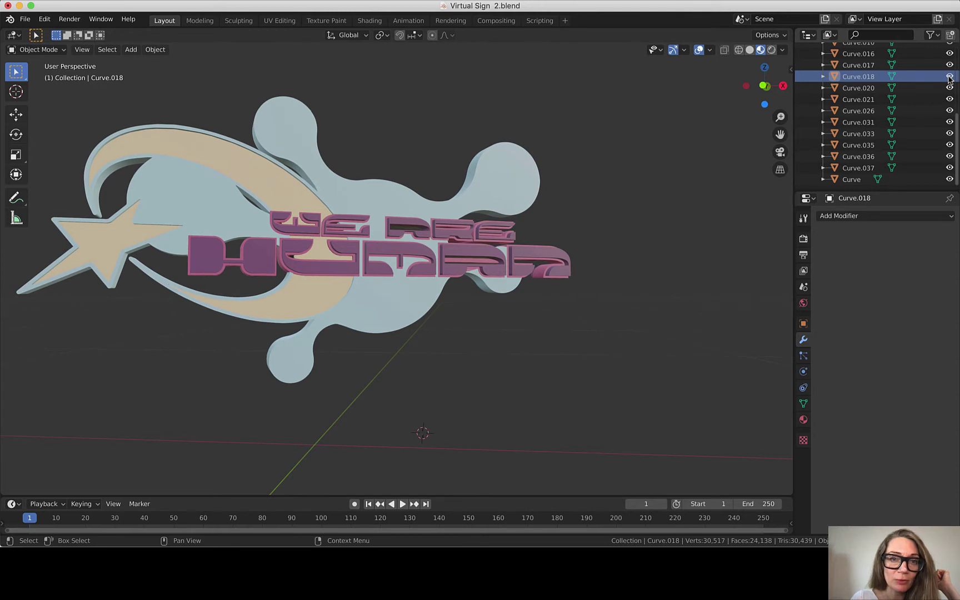
{"action": "left_click", "coordinate": [949, 77]}
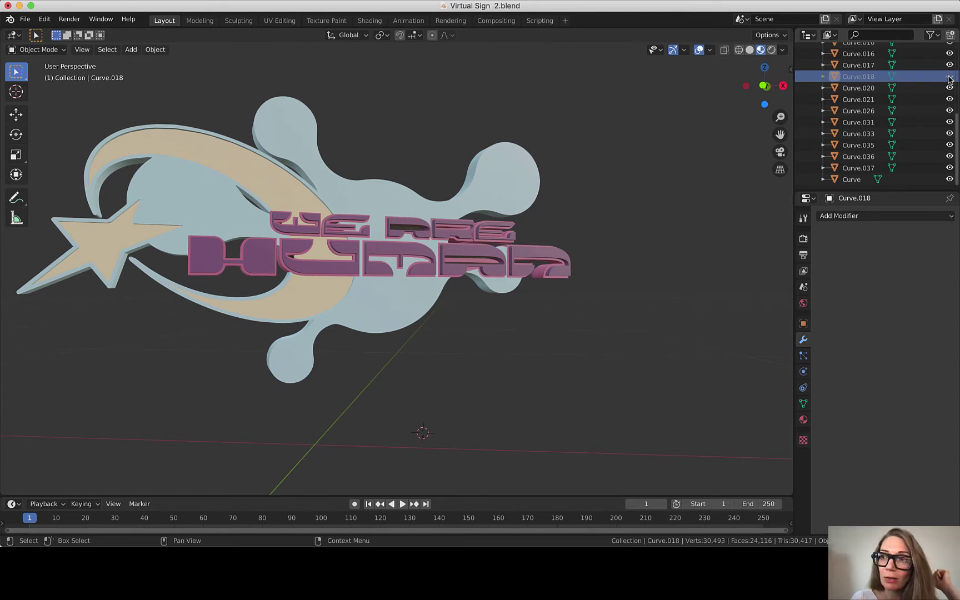
{"action": "left_click", "coordinate": [950, 77]}
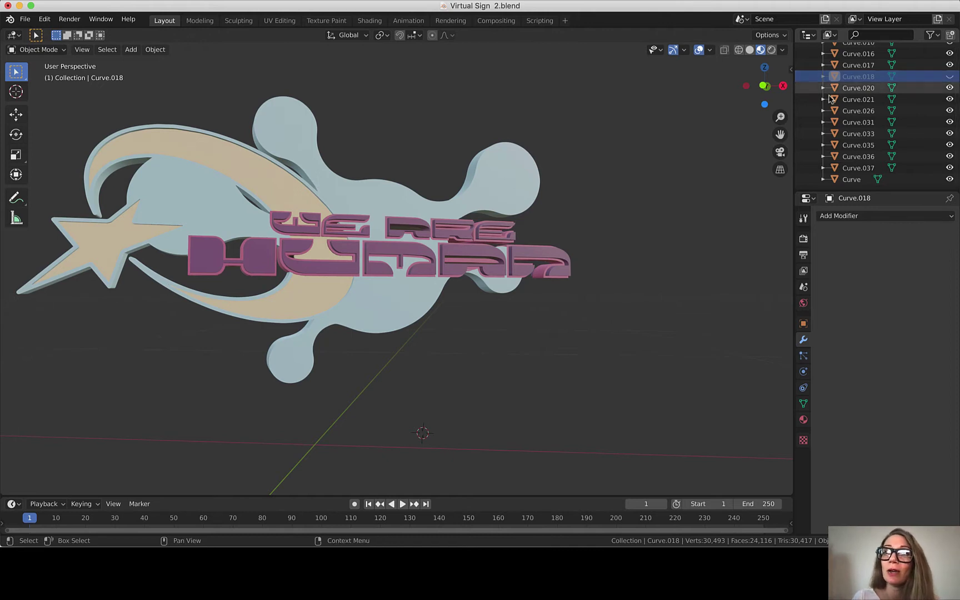
{"action": "right_click", "coordinate": [854, 79]}
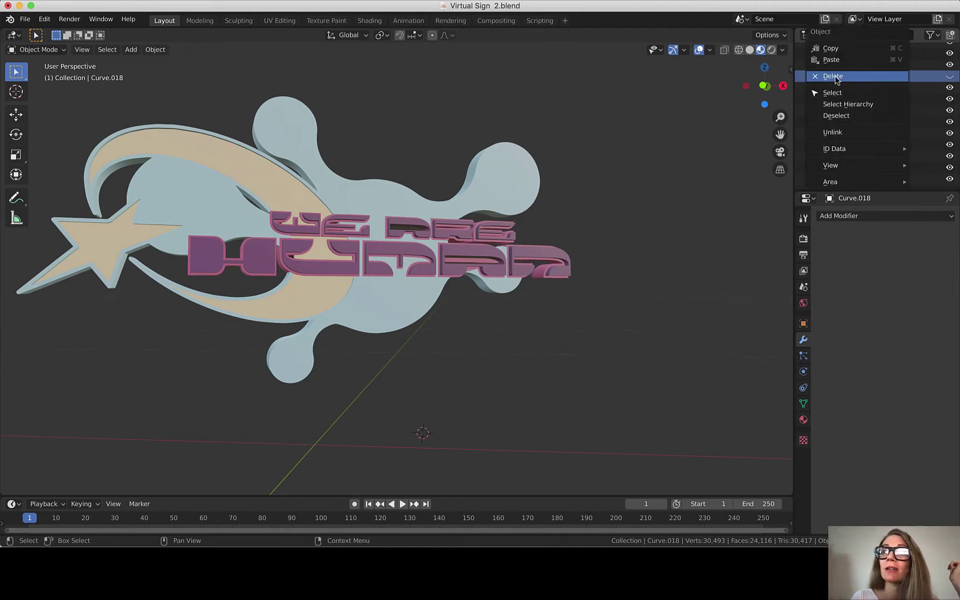
{"action": "left_click", "coordinate": [853, 77]}
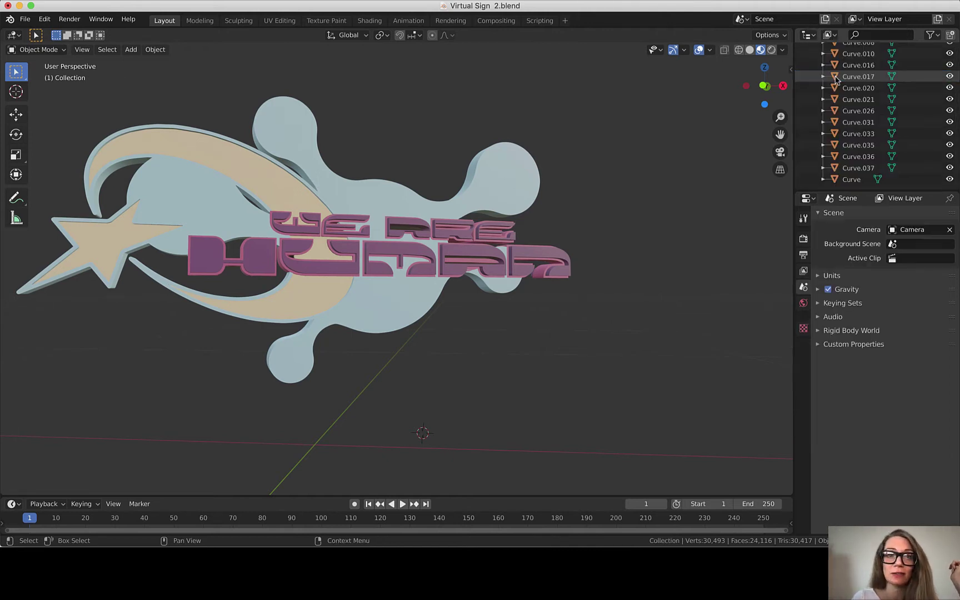
- Decimate Curve.020 at a 0.1 ratio and apply it
{"action": "left_click", "coordinate": [868, 89]}
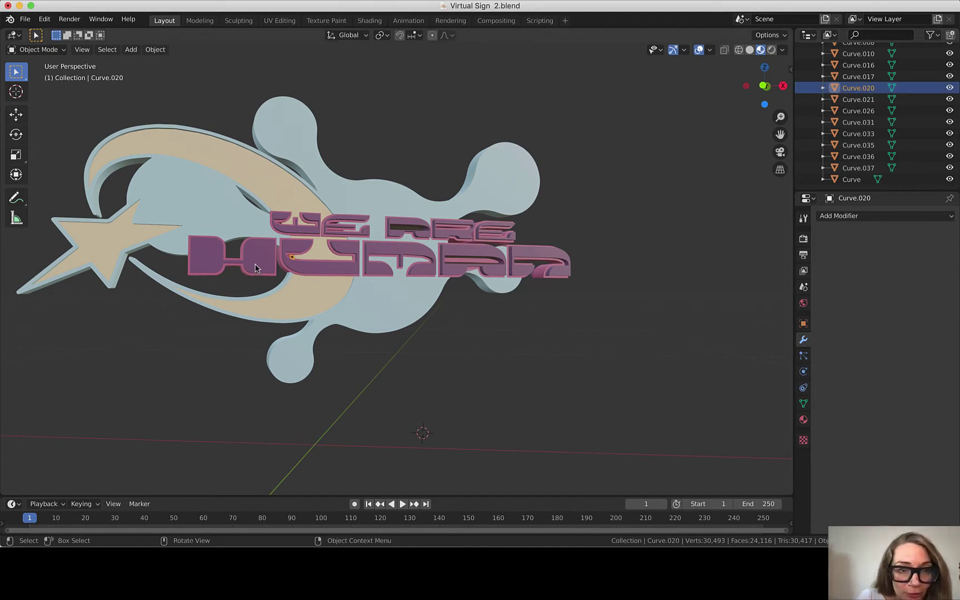
{"action": "mouse_move", "coordinate": [255, 268]}
{"action": "middle_mouse_down"}
{"action": "mouse_move", "coordinate": [267, 267]}
{"action": "mouse_move", "coordinate": [255, 268]}
{"action": "middle_mouse_up"}
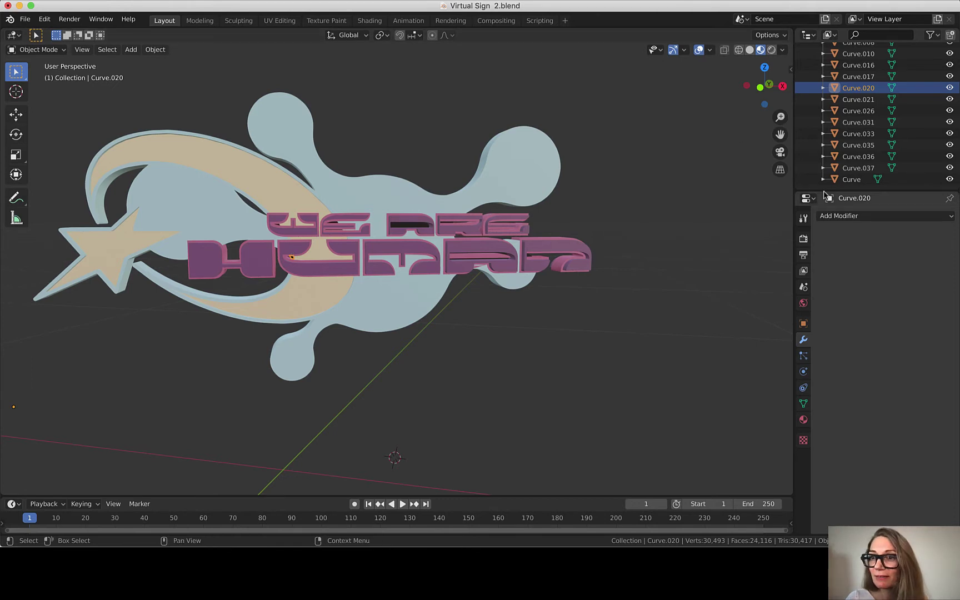
{"action": "left_click", "coordinate": [845, 216]}
{"action": "left_click", "coordinate": [720, 292]}
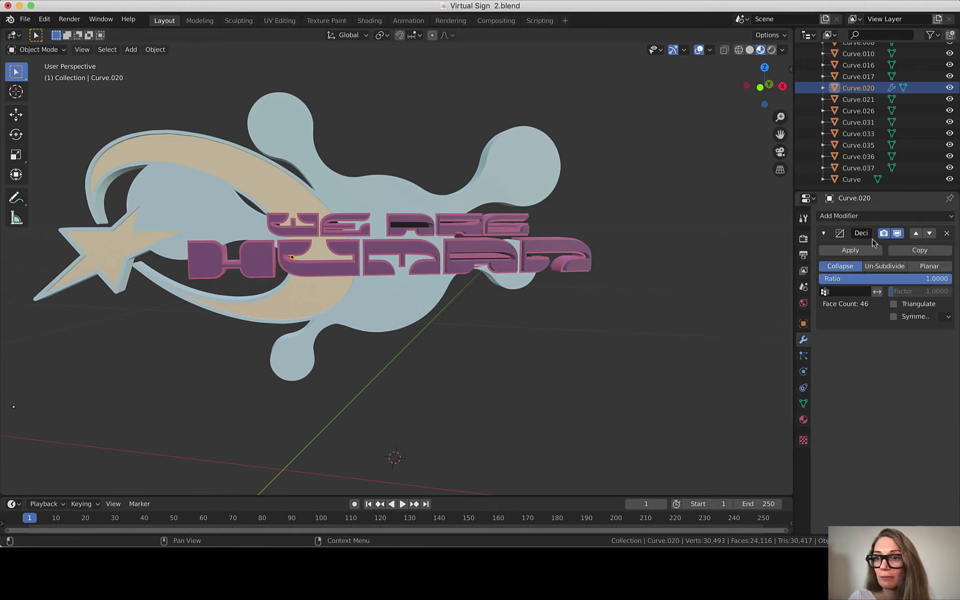
{"action": "left_click", "coordinate": [881, 280]}
{"action": "key", "text": "BackSpace"}
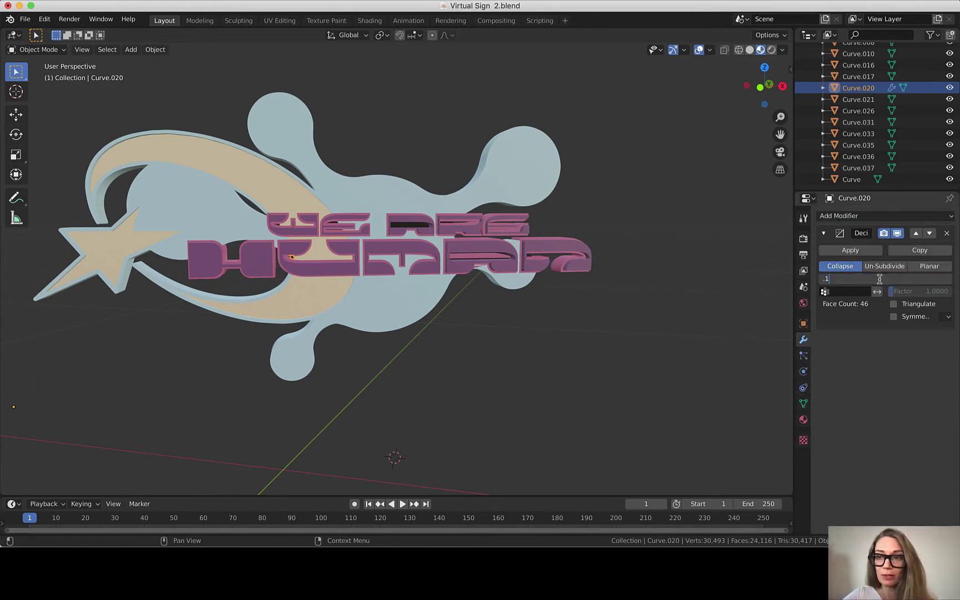
{"action": "type", "text": ".1"}
{"action": "key", "text": "Return"}
{"action": "left_click", "coordinate": [850, 250]}
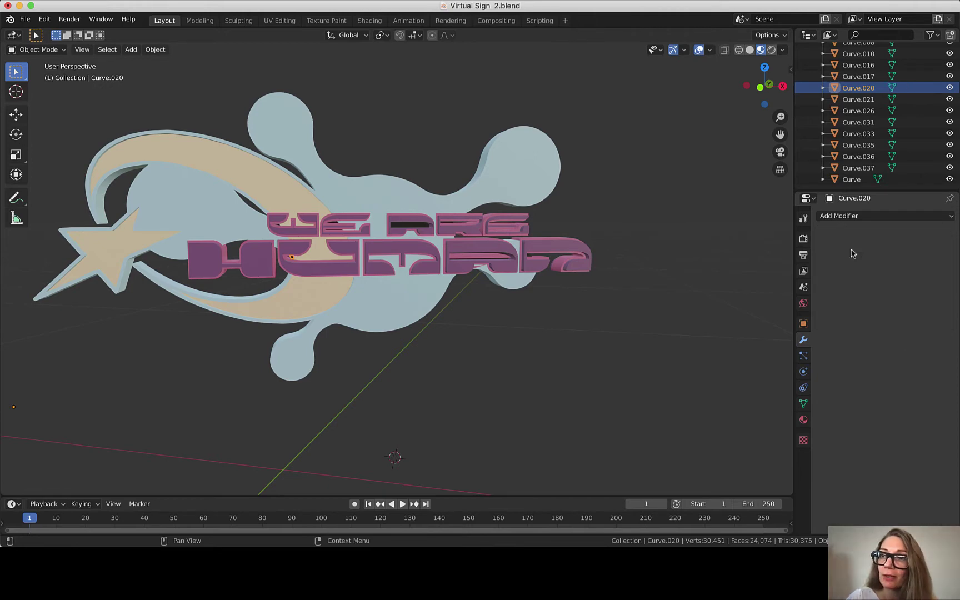
- Add a Decimate modifier to Curve.021, trying ratios 0.1 and 0.2
{"action": "left_click", "coordinate": [864, 100]}
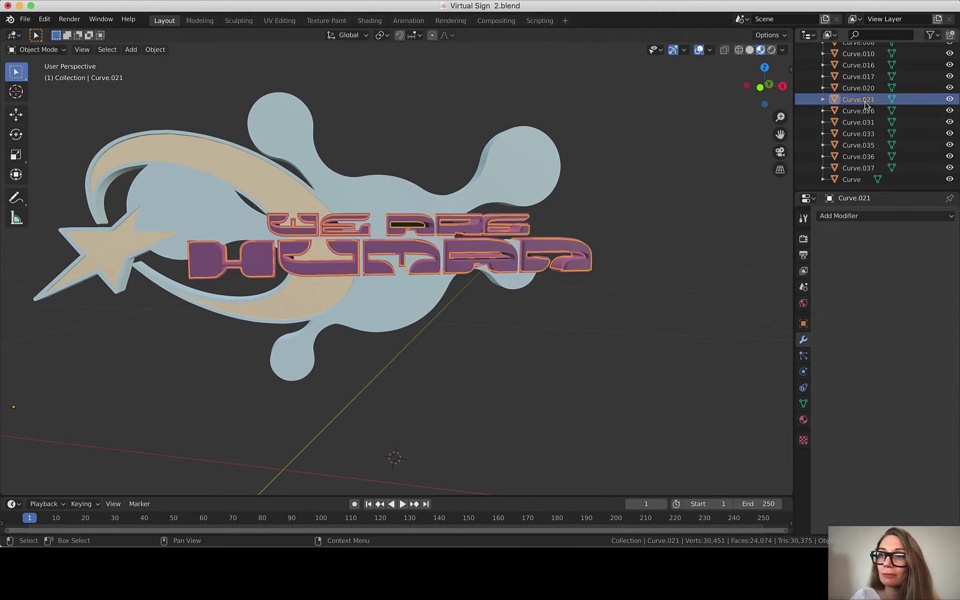
{"action": "left_click", "coordinate": [858, 224]}
{"action": "left_click", "coordinate": [723, 292]}
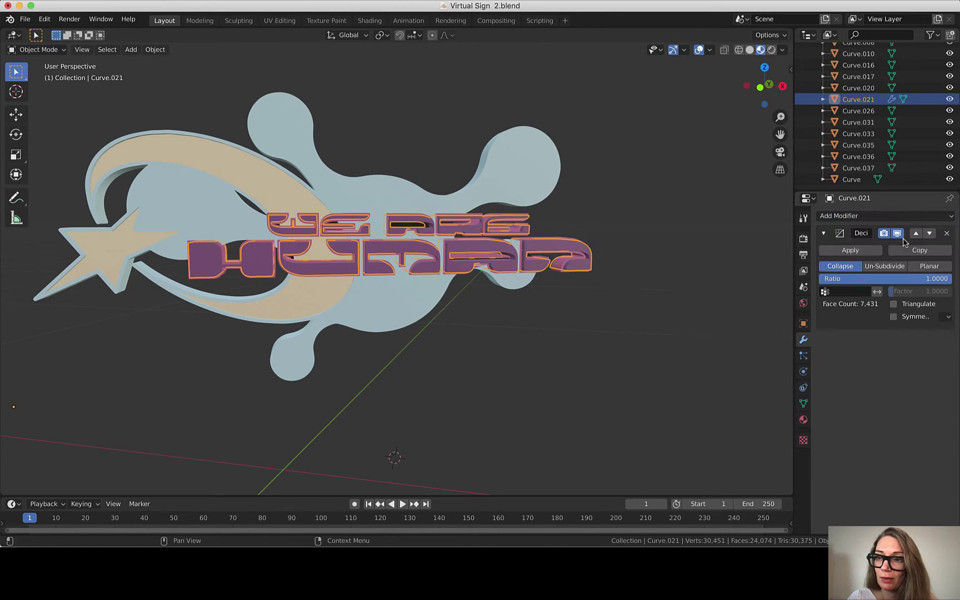
{"action": "left_click", "coordinate": [848, 278]}
{"action": "type", "text": ".1"}
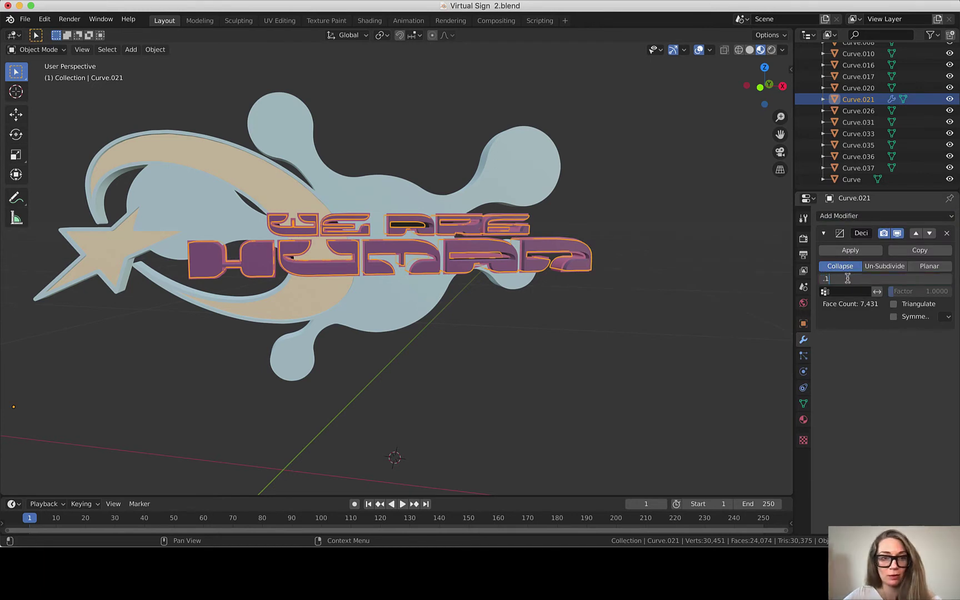
{"action": "key", "text": "Return"}
{"action": "left_click", "coordinate": [864, 279]}
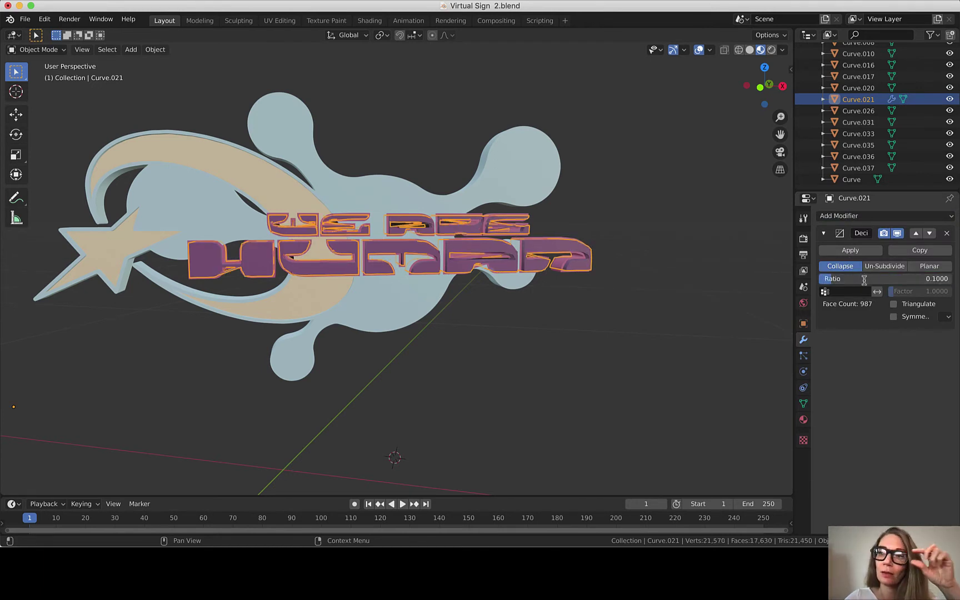
{"action": "key", "text": "Return"}
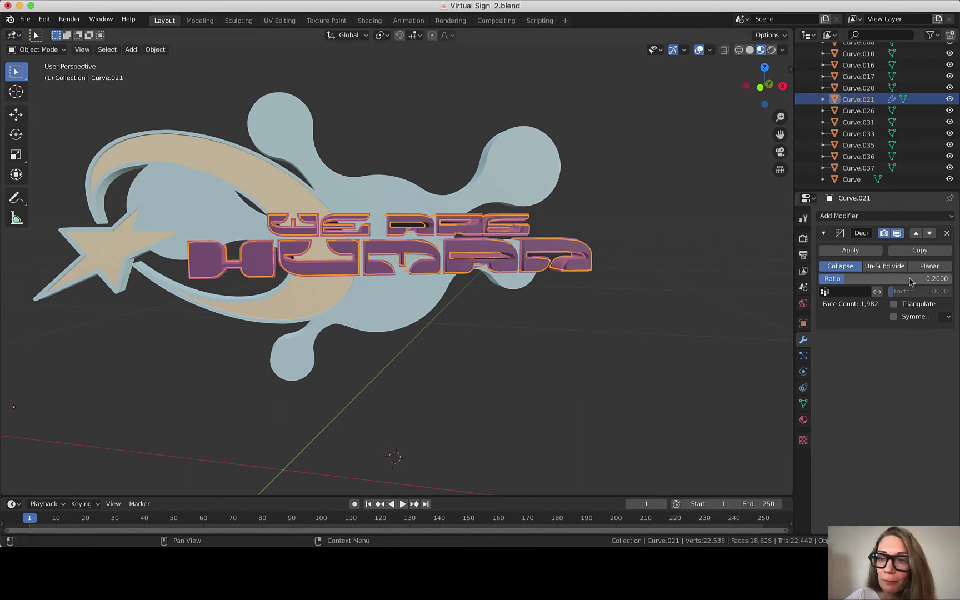
- Try ratios 0.3 and 0.25 on Curve.021, then apply the decimation at 0.2
{"action": "left_click", "coordinate": [874, 282]}
{"action": "type", "text": ".3"}
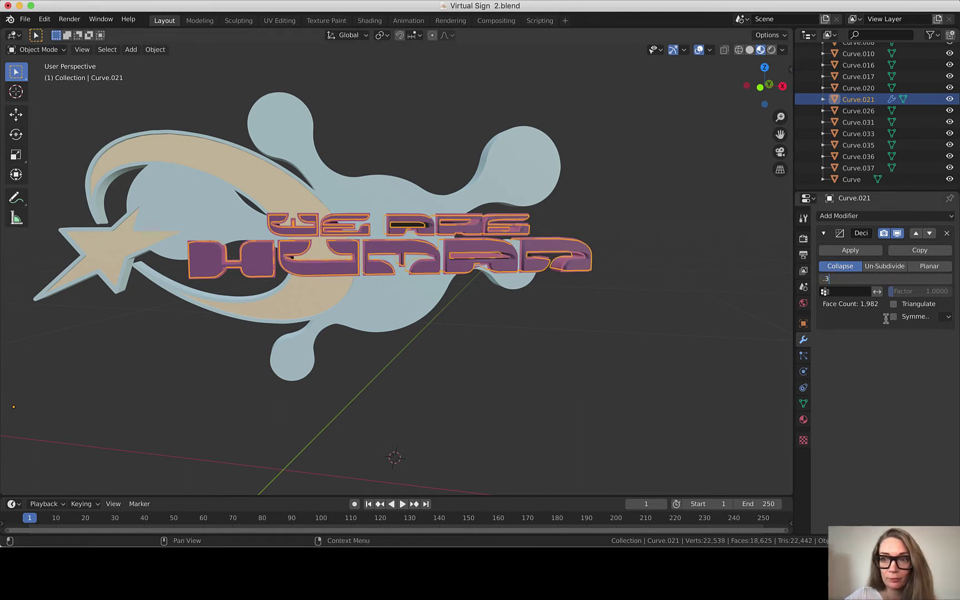
{"action": "key", "text": "Return"}
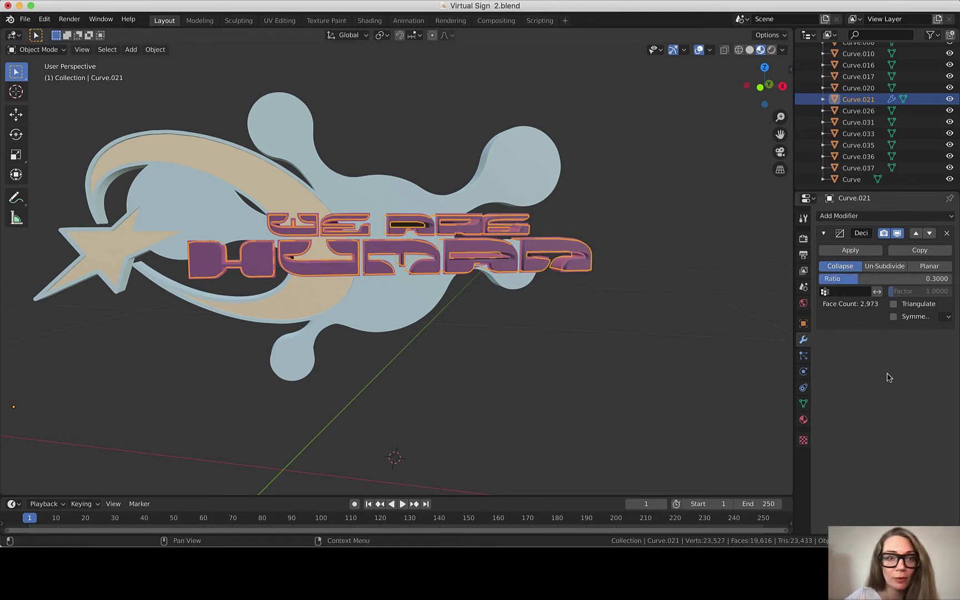
{"action": "left_click", "coordinate": [853, 278]}
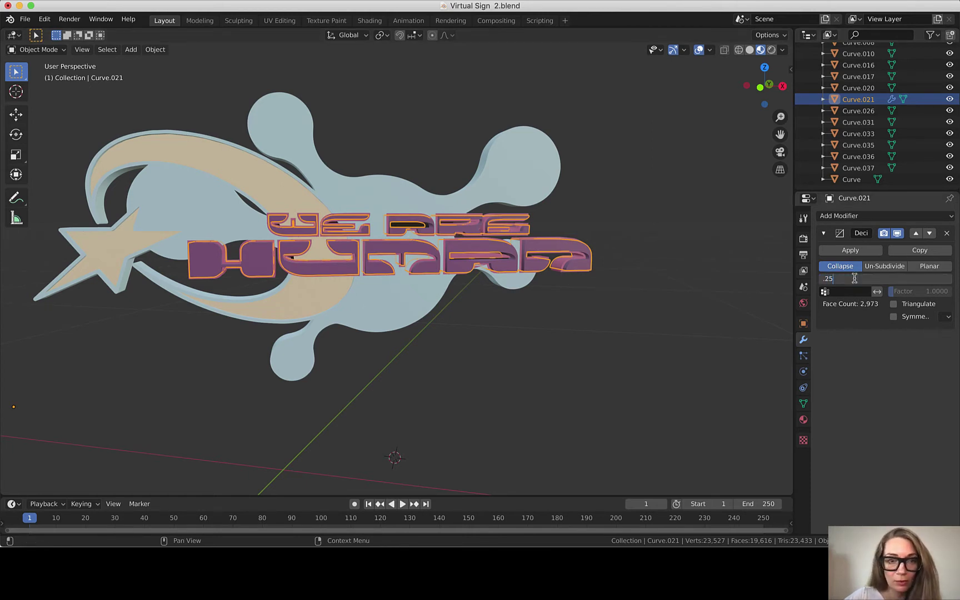
{"action": "type", "text": ".25"}
{"action": "key", "text": "Return"}
{"action": "left_click", "coordinate": [862, 276]}
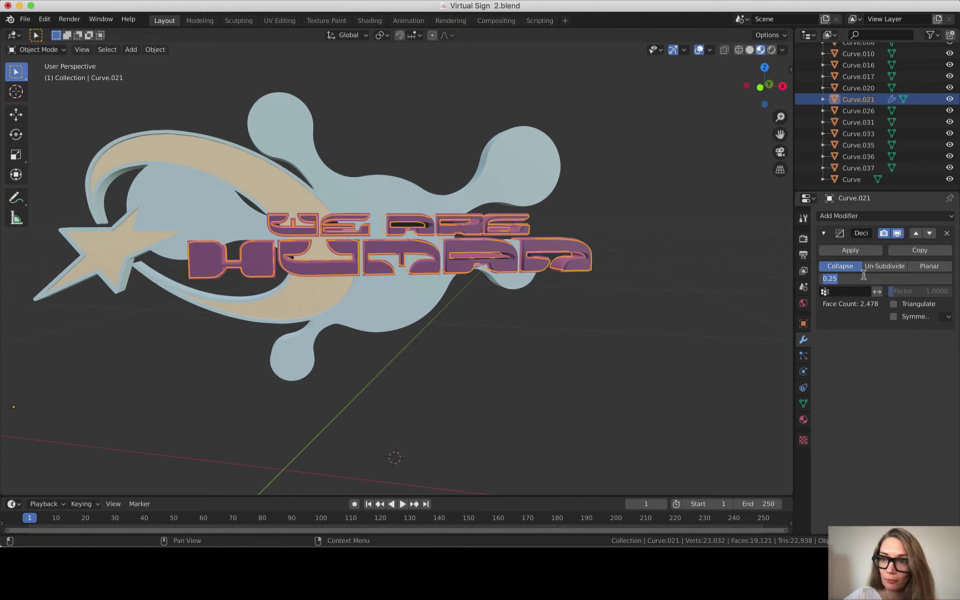
{"action": "type", "text": ".2"}
{"action": "key", "text": "Return"}
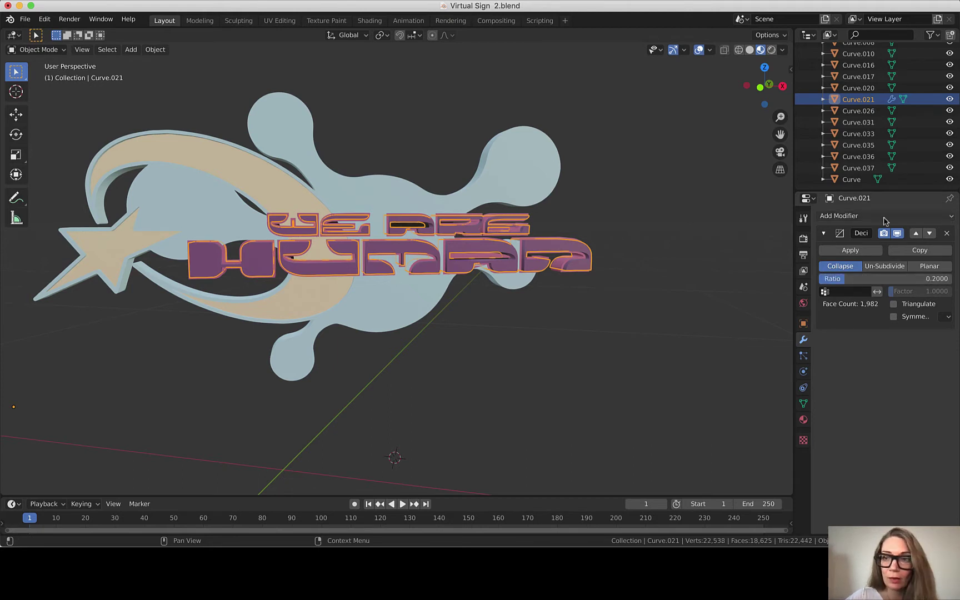
{"action": "left_click", "coordinate": [850, 250]}
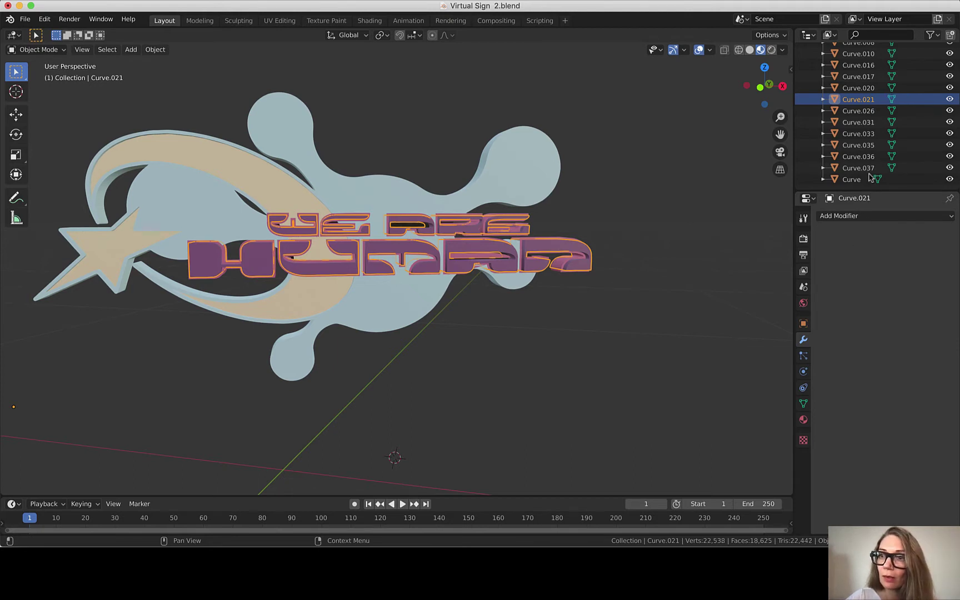
- Apply a 0.1-ratio Decimate modifier to Curve.026 and Curve.031
{"action": "left_click", "coordinate": [858, 110]}
{"action": "left_click", "coordinate": [859, 216]}
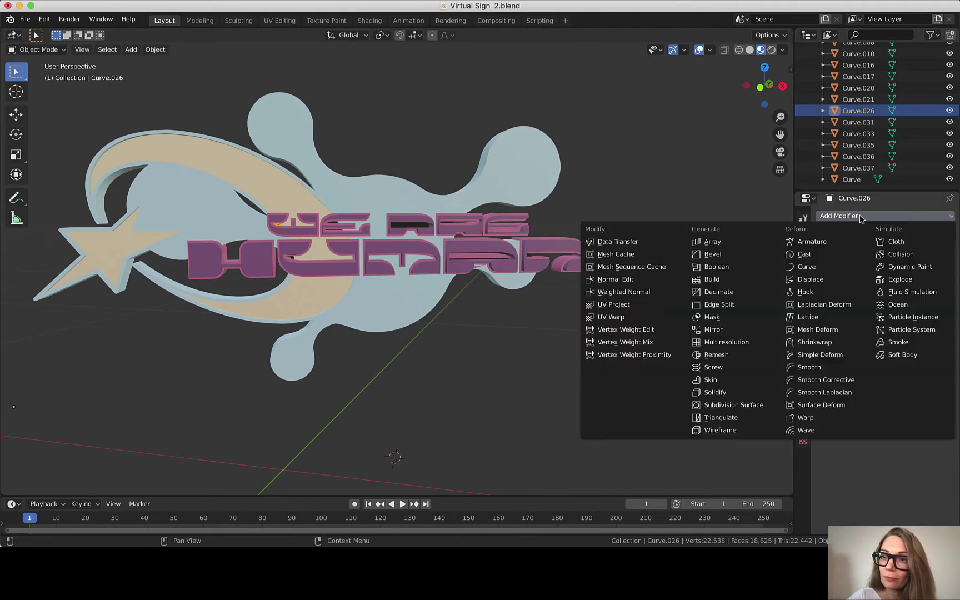
{"action": "left_click", "coordinate": [723, 292]}
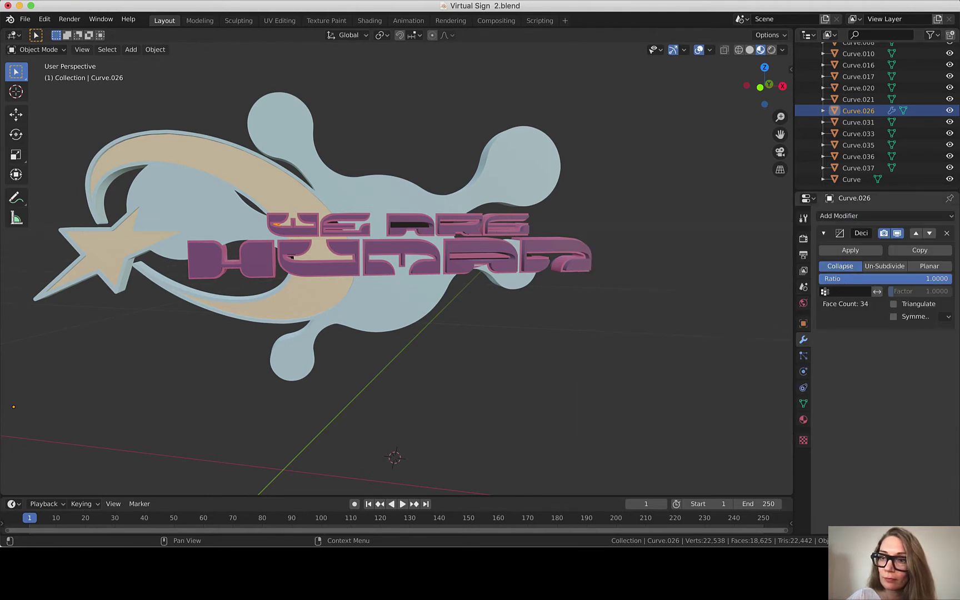
{"action": "left_click", "coordinate": [849, 279]}
{"action": "type", "text": ".1"}
{"action": "key", "text": "Return"}
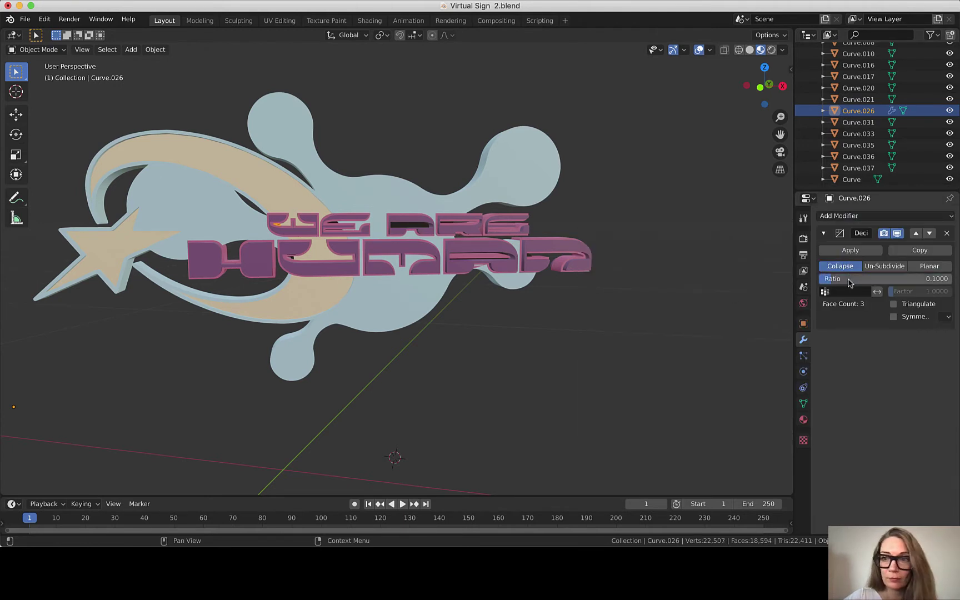
{"action": "left_click", "coordinate": [850, 250]}
{"action": "left_click", "coordinate": [858, 122]}
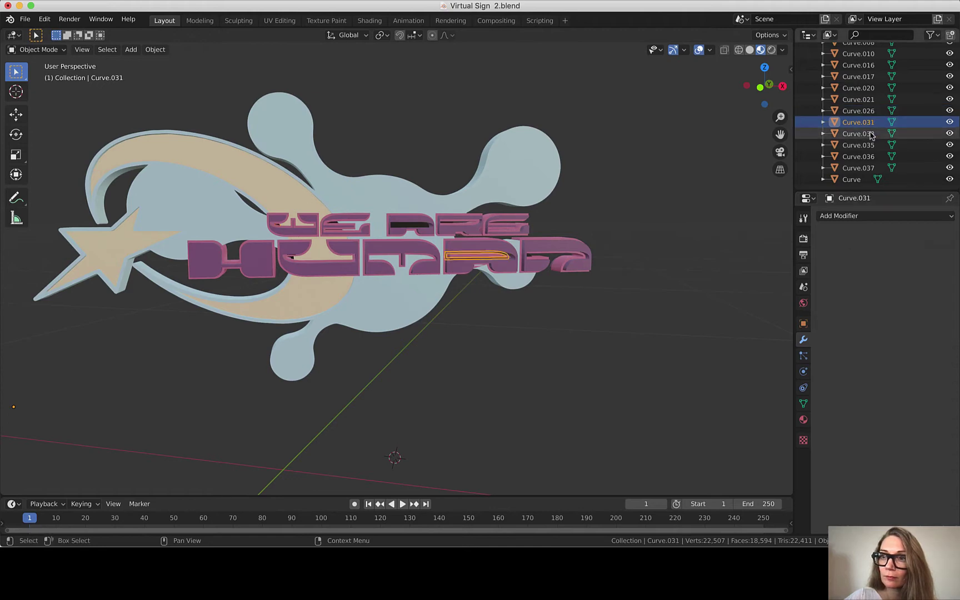
{"action": "left_click", "coordinate": [850, 217]}
{"action": "left_click", "coordinate": [723, 293]}
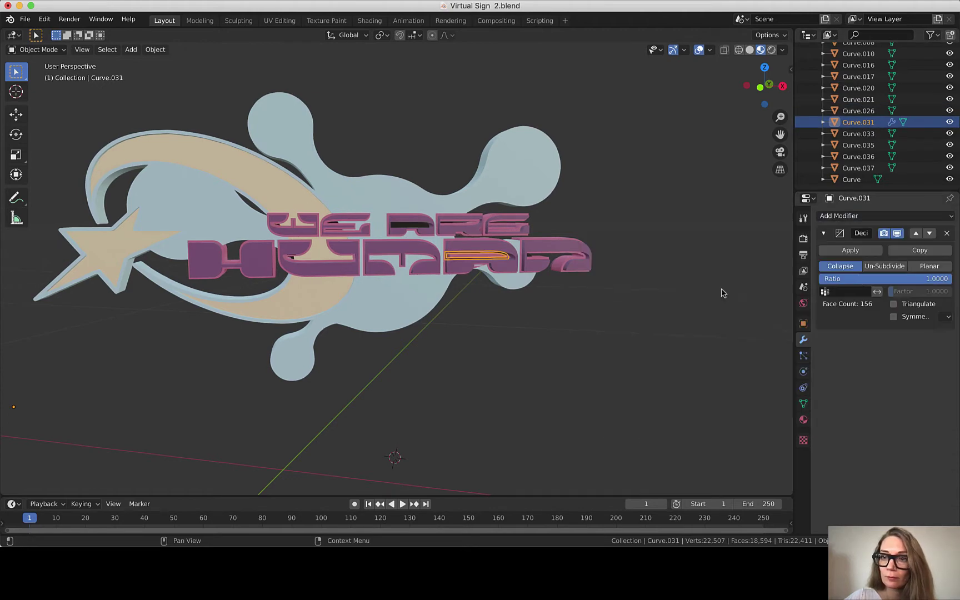
{"action": "left_click", "coordinate": [851, 278]}
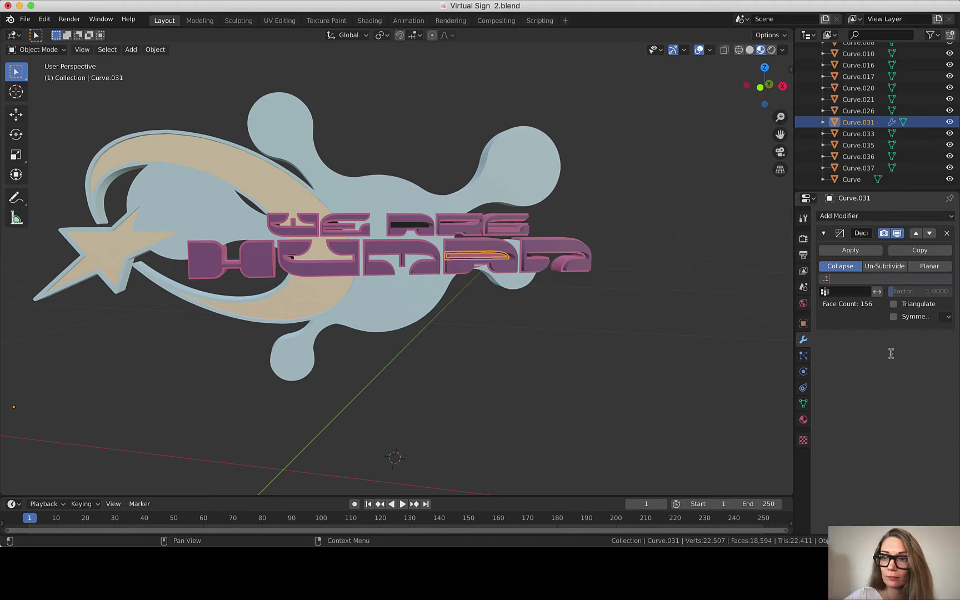
{"action": "type", "text": ".1"}
{"action": "key", "text": "Return"}
{"action": "left_click", "coordinate": [850, 250]}
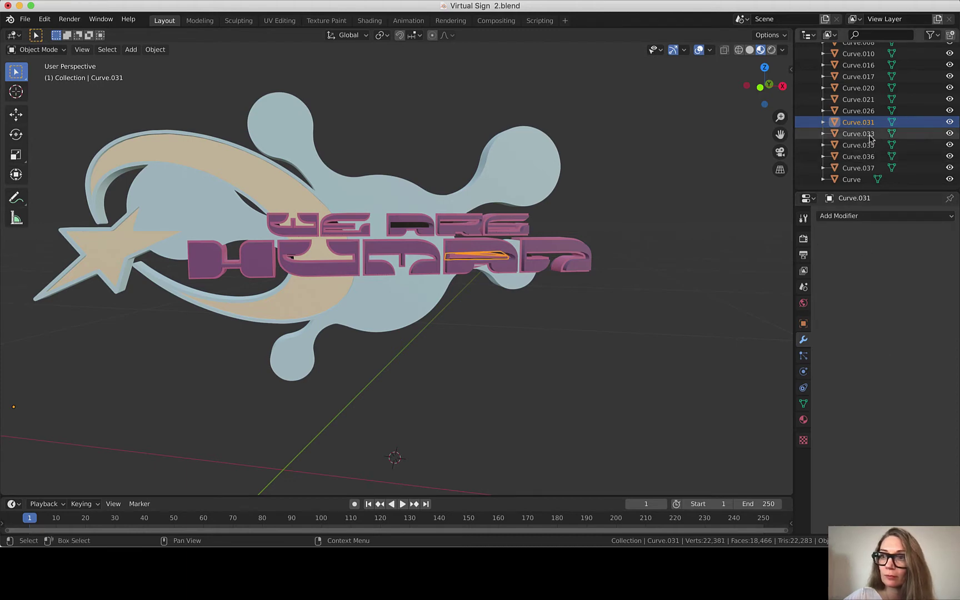
- Apply a 0.1-ratio Decimate modifier to Curve.033 and Curve.035
{"action": "left_click", "coordinate": [870, 136]}
{"action": "left_click", "coordinate": [854, 218]}
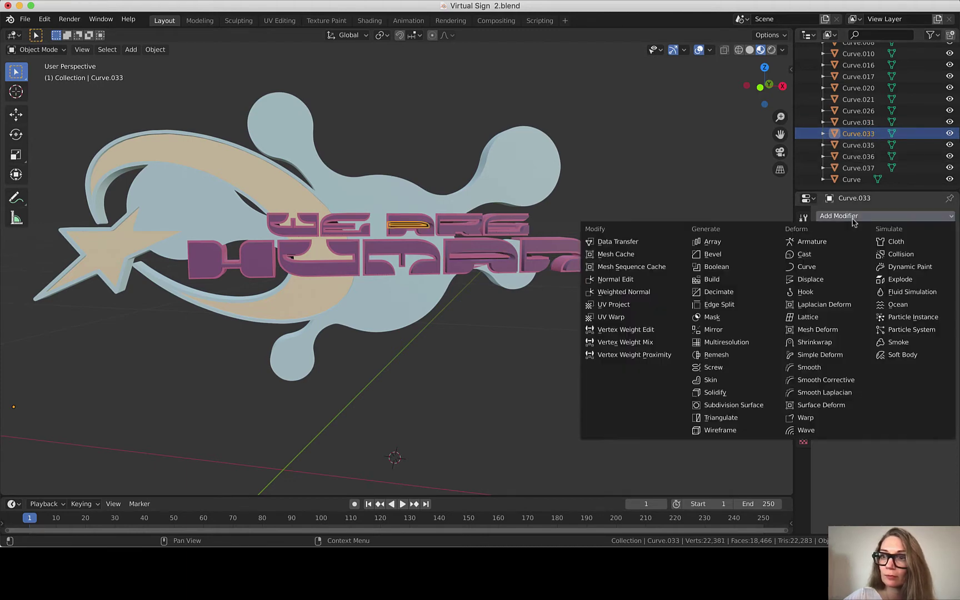
{"action": "left_click", "coordinate": [718, 291]}
{"action": "left_click", "coordinate": [855, 278]}
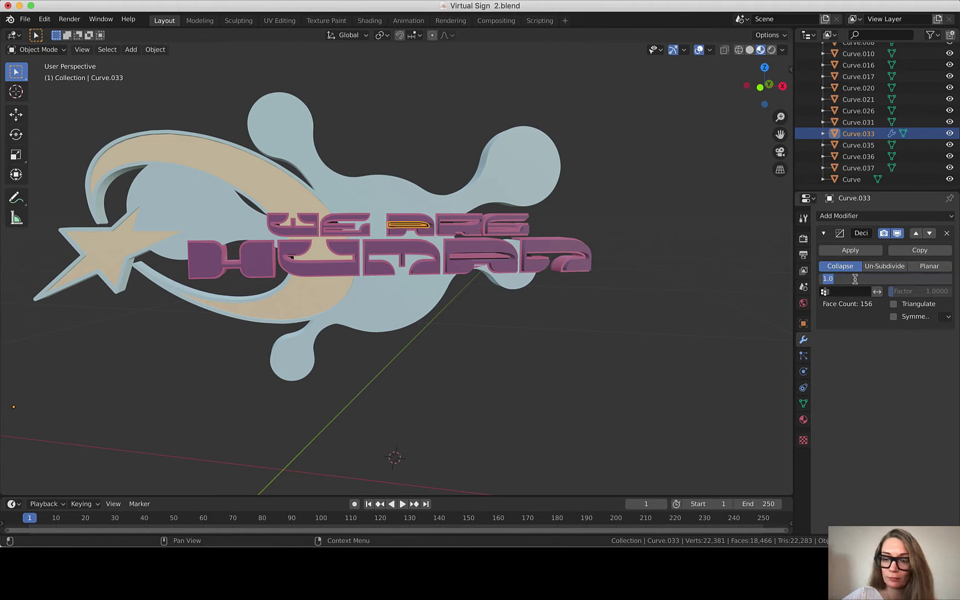
{"action": "type", "text": ".1"}
{"action": "key", "text": "Return"}
{"action": "left_click", "coordinate": [850, 250]}
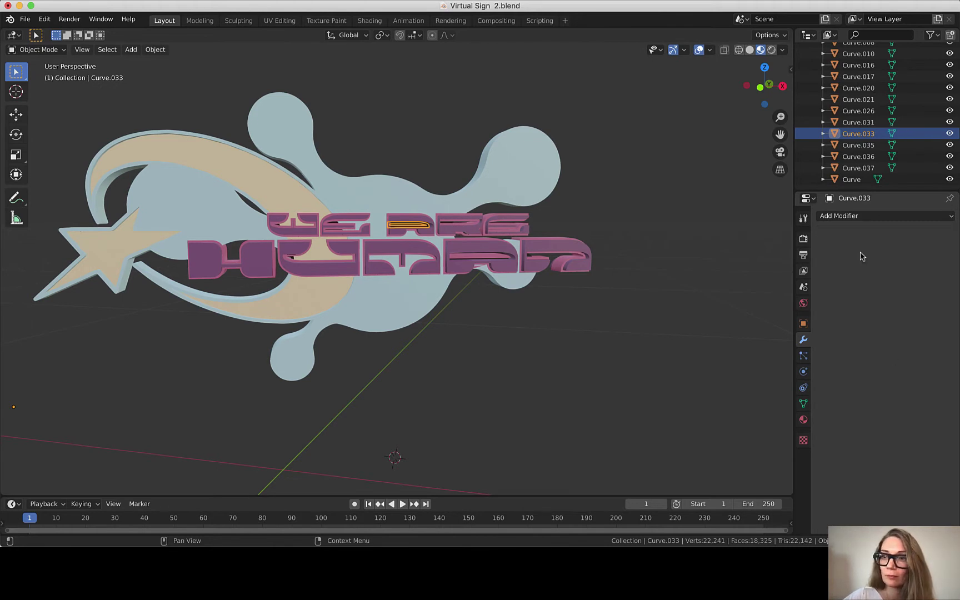
{"action": "left_click", "coordinate": [858, 145]}
{"action": "left_click", "coordinate": [859, 218]}
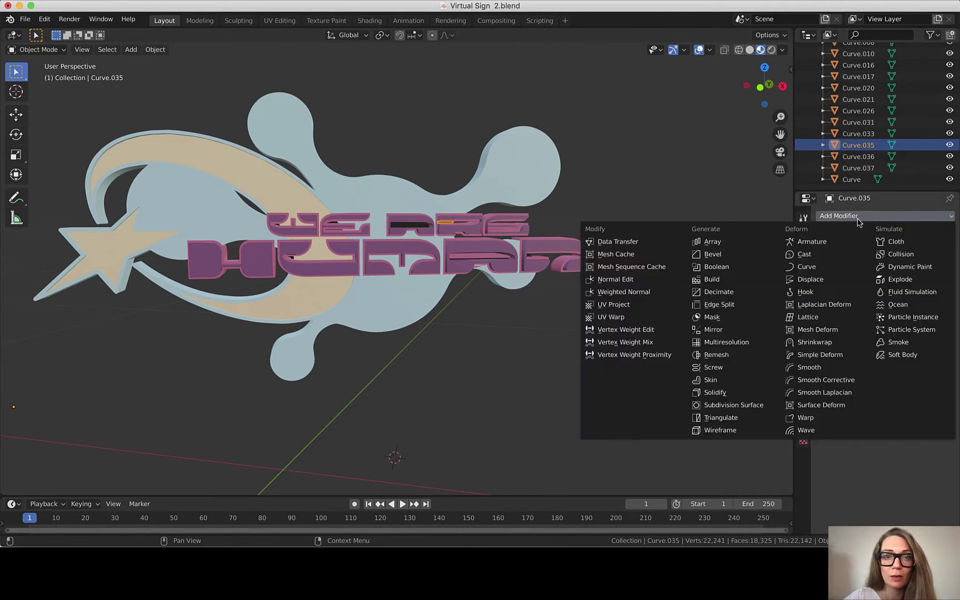
{"action": "left_click", "coordinate": [722, 292]}
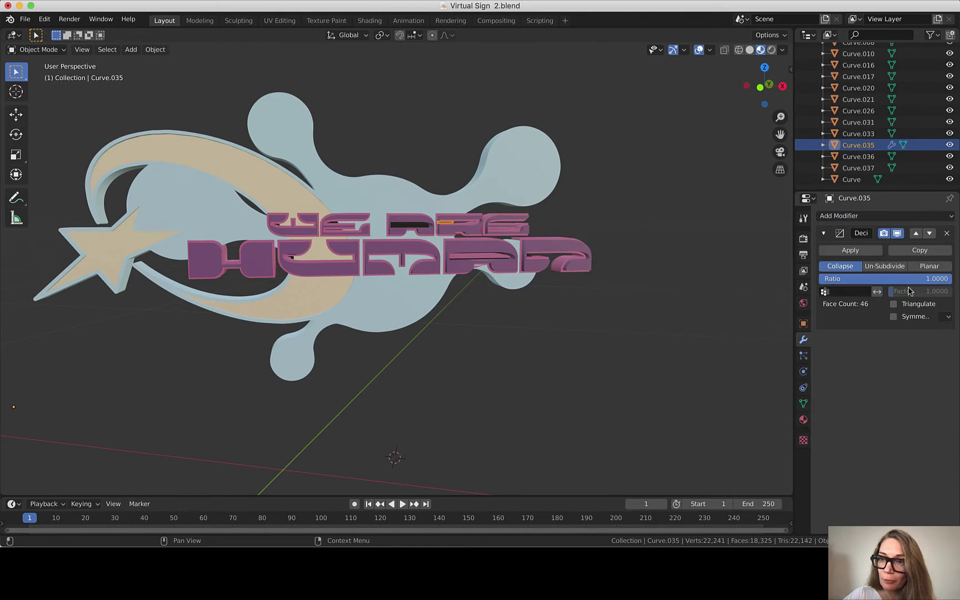
{"action": "left_click", "coordinate": [870, 282]}
{"action": "type", "text": ".1"}
{"action": "key", "text": "Return"}
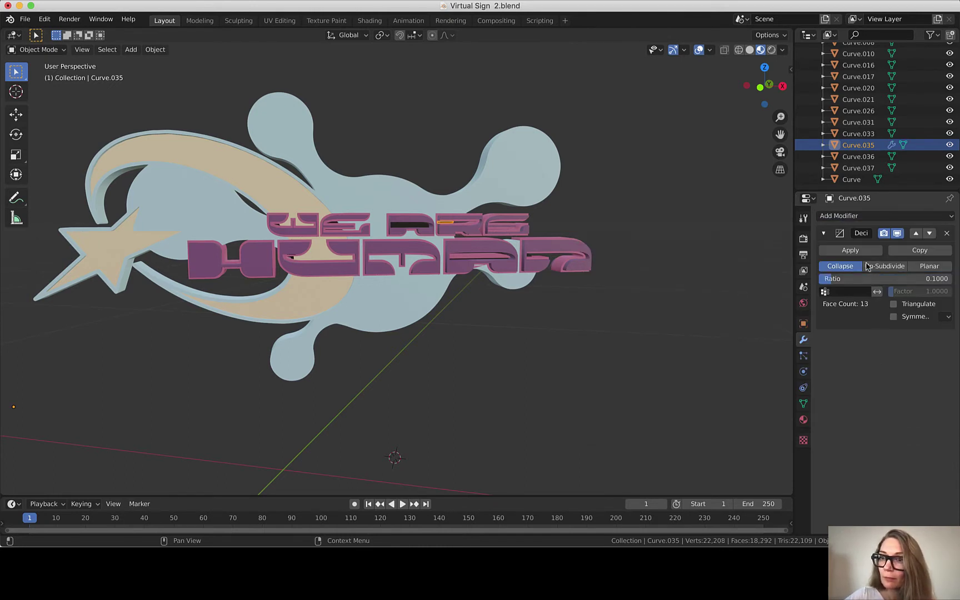
{"action": "left_click", "coordinate": [850, 250]}
- Hide Curve.036 to identify it, then delete it from the scene
{"action": "left_click", "coordinate": [867, 156]}
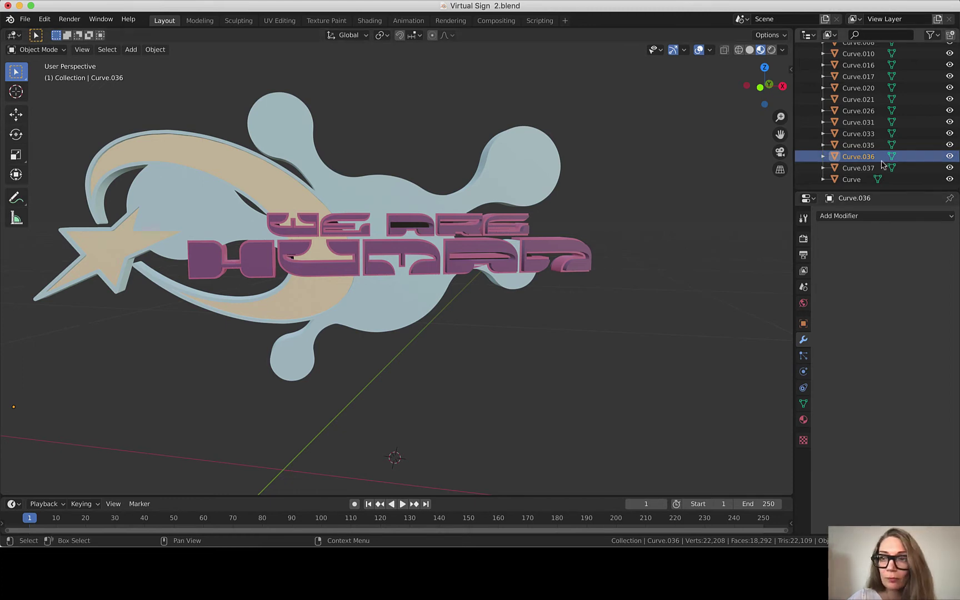
{"action": "left_click", "coordinate": [950, 157]}
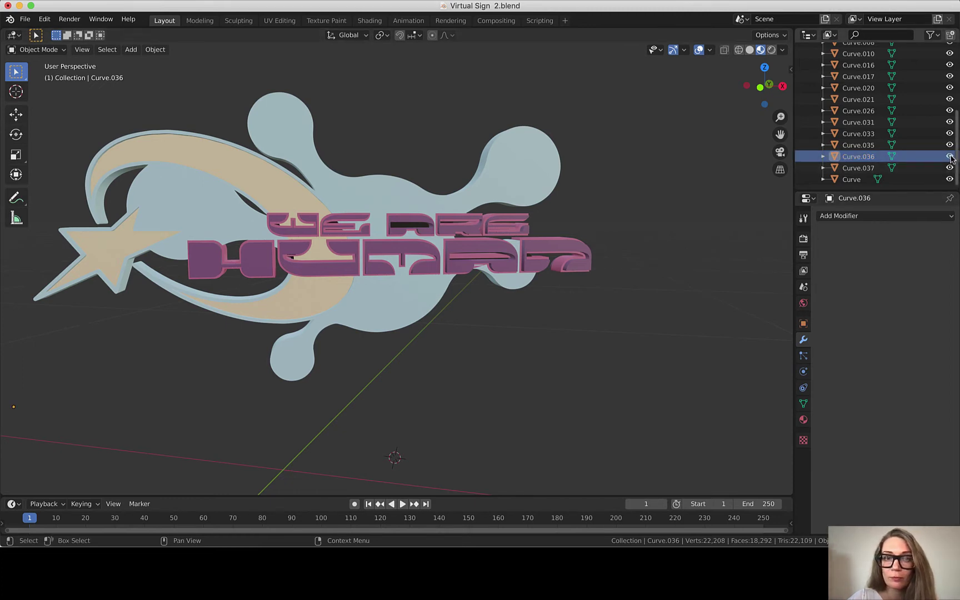
{"action": "right_click", "coordinate": [878, 161]}
{"action": "left_click", "coordinate": [877, 158]}
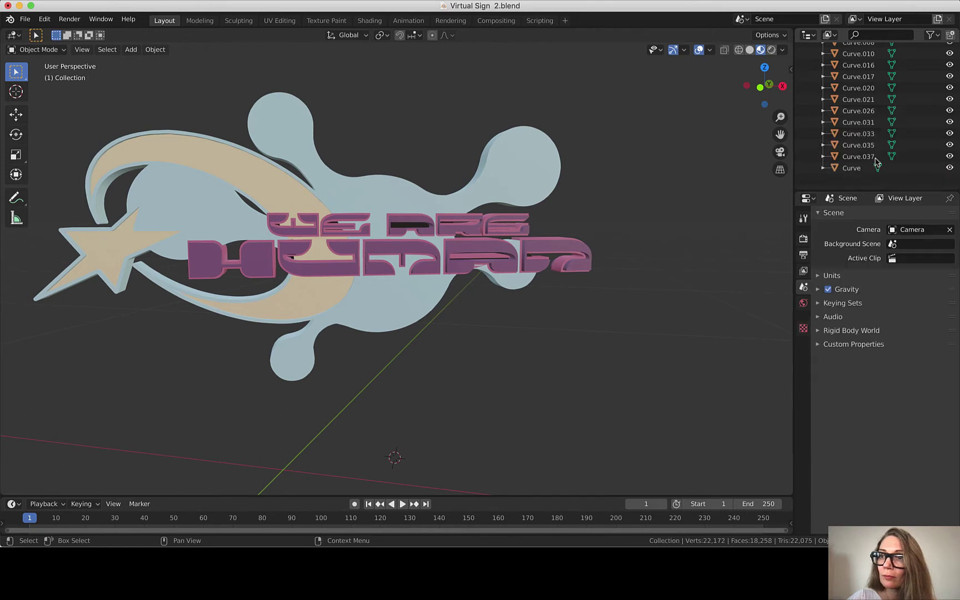
- Decimate Curve.037, trying ratio 0.1, then apply it at 0.2
{"action": "left_click", "coordinate": [863, 168]}
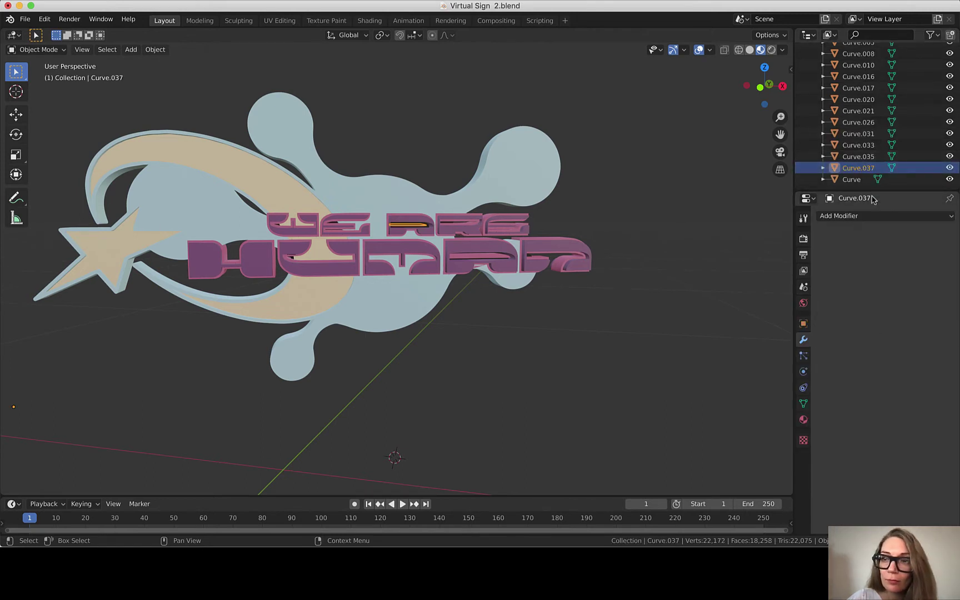
{"action": "left_click", "coordinate": [842, 216]}
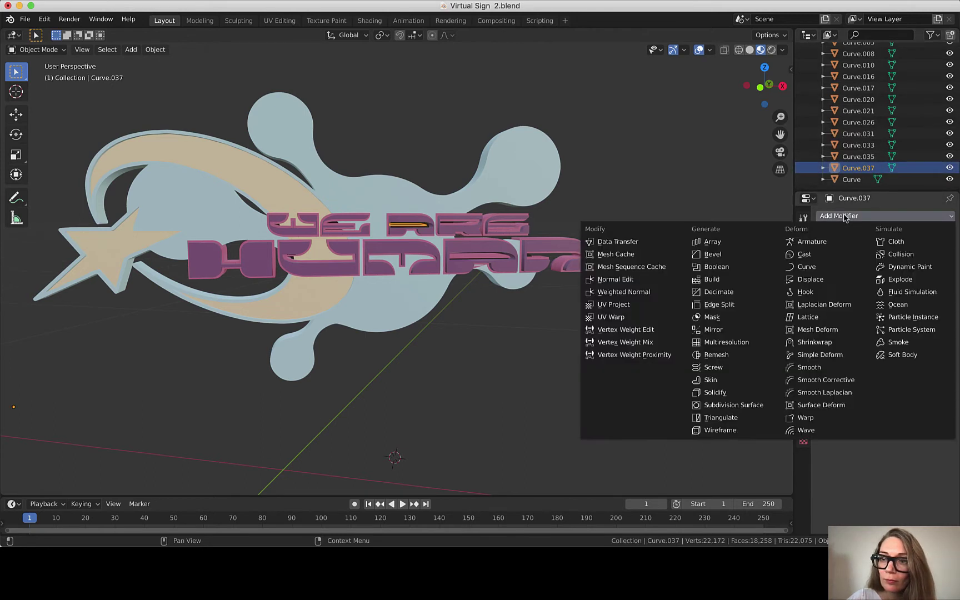
{"action": "left_click", "coordinate": [735, 292]}
{"action": "left_click", "coordinate": [847, 280]}
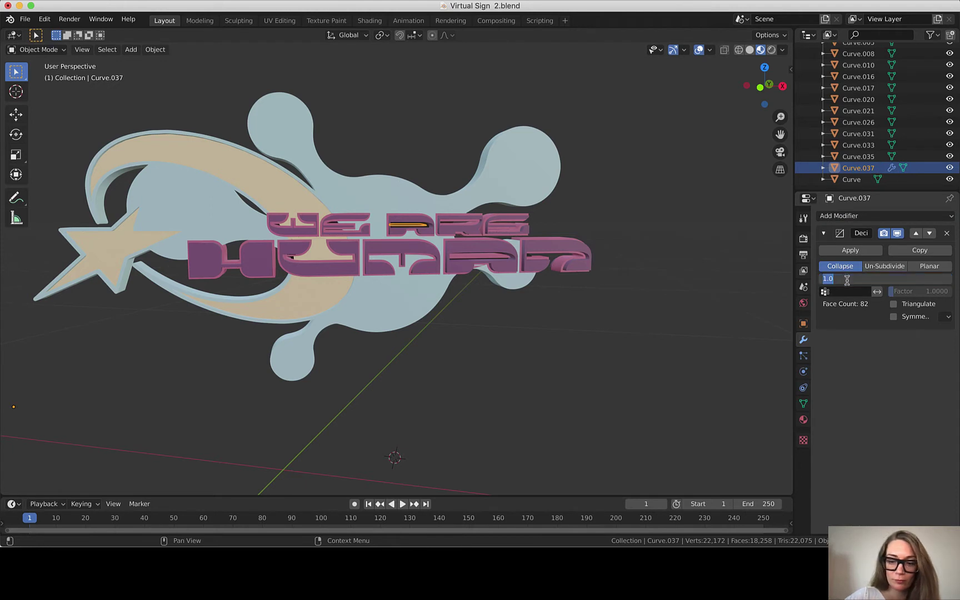
{"action": "type", "text": ".1"}
{"action": "key", "text": "Return"}
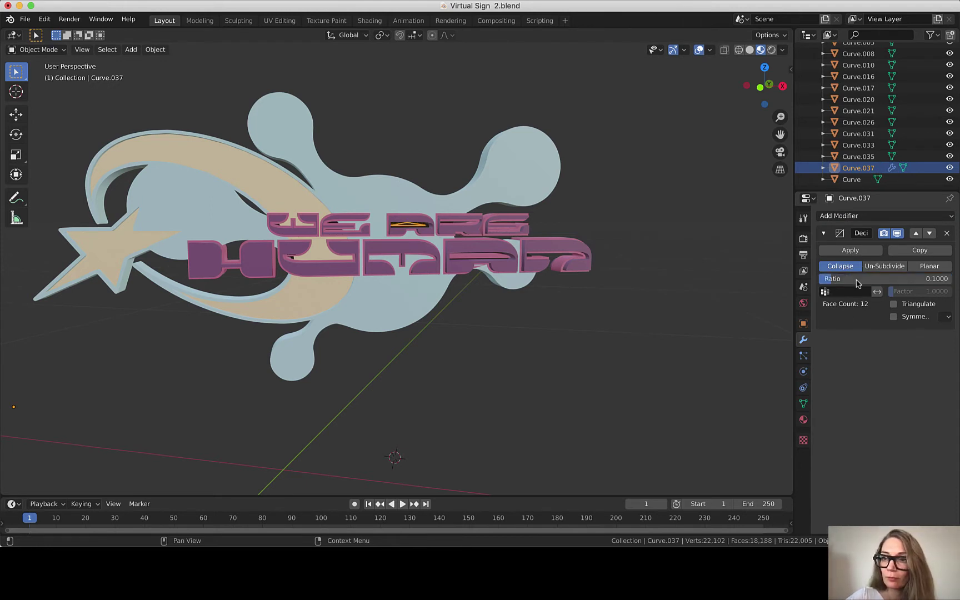
{"action": "left_click", "coordinate": [849, 279]}
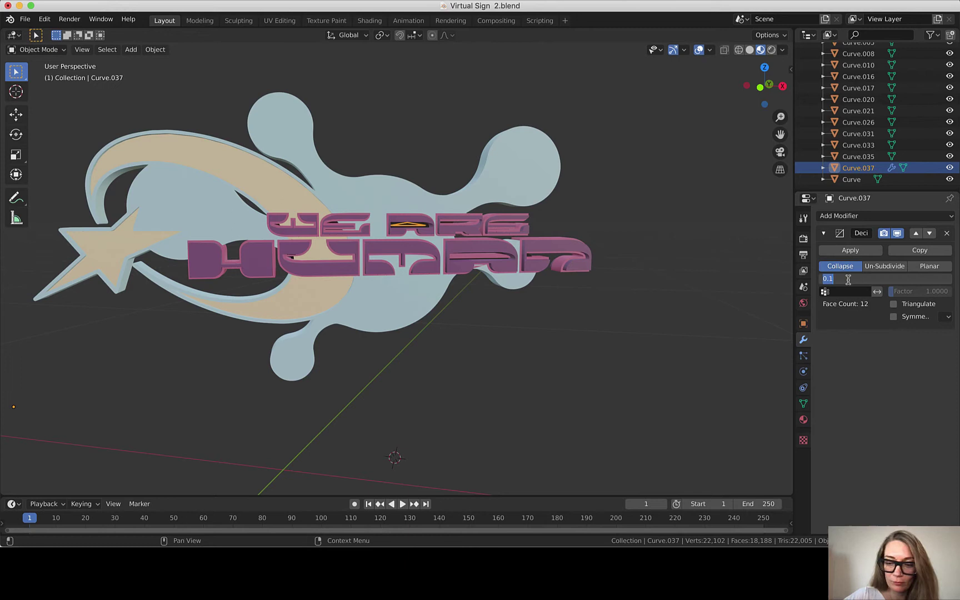
{"action": "type", "text": ".2"}
{"action": "key", "text": "Return"}
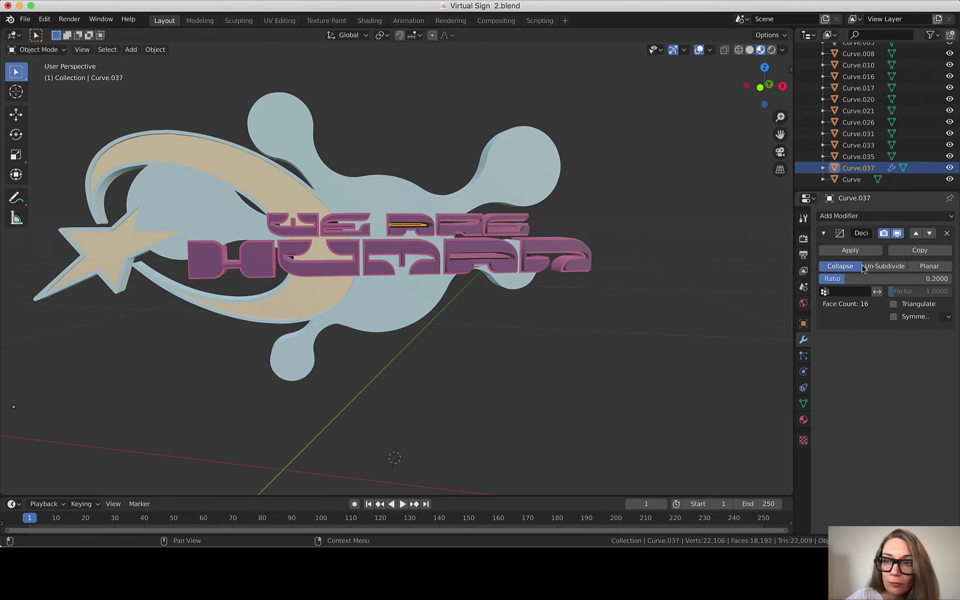
{"action": "left_click", "coordinate": [849, 250]}
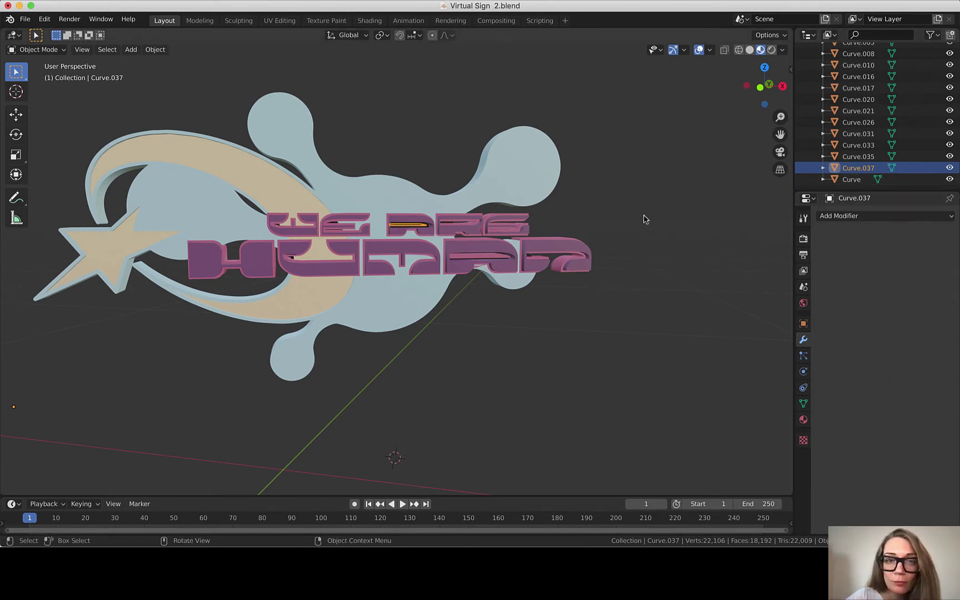
{"action": "scroll", "coordinate": [568, 244], "scroll_direction": "left", "scroll_amount": 5}
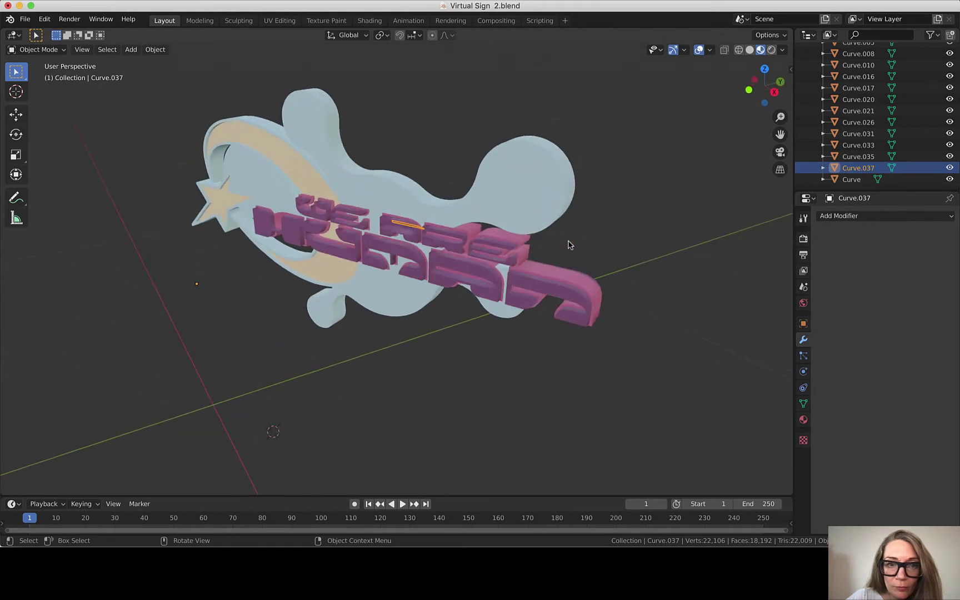
{"action": "scroll", "coordinate": [568, 244], "scroll_direction": "left", "scroll_amount": 2}
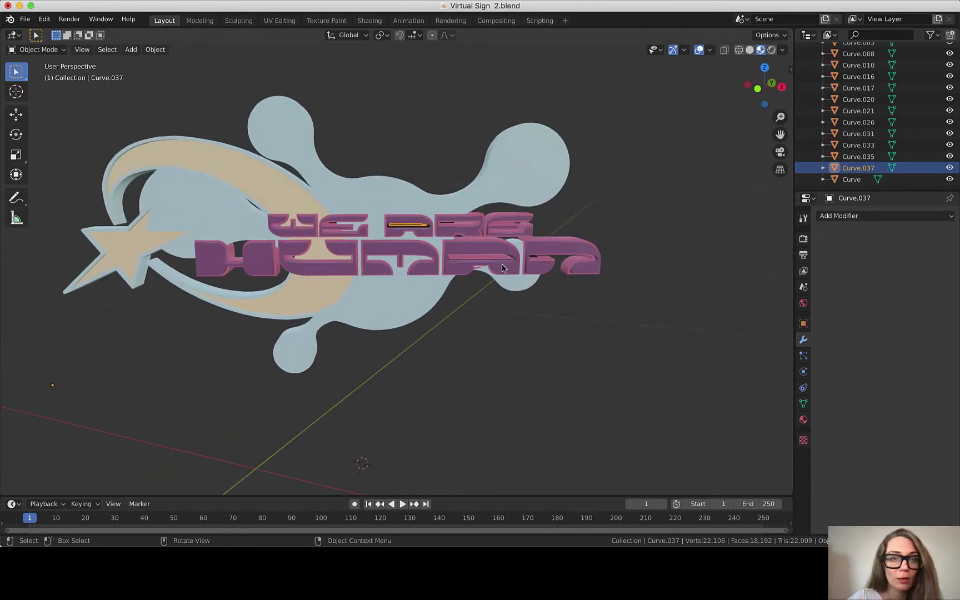
{"action": "scroll", "coordinate": [501, 264], "scroll_direction": "left", "scroll_amount": 6}
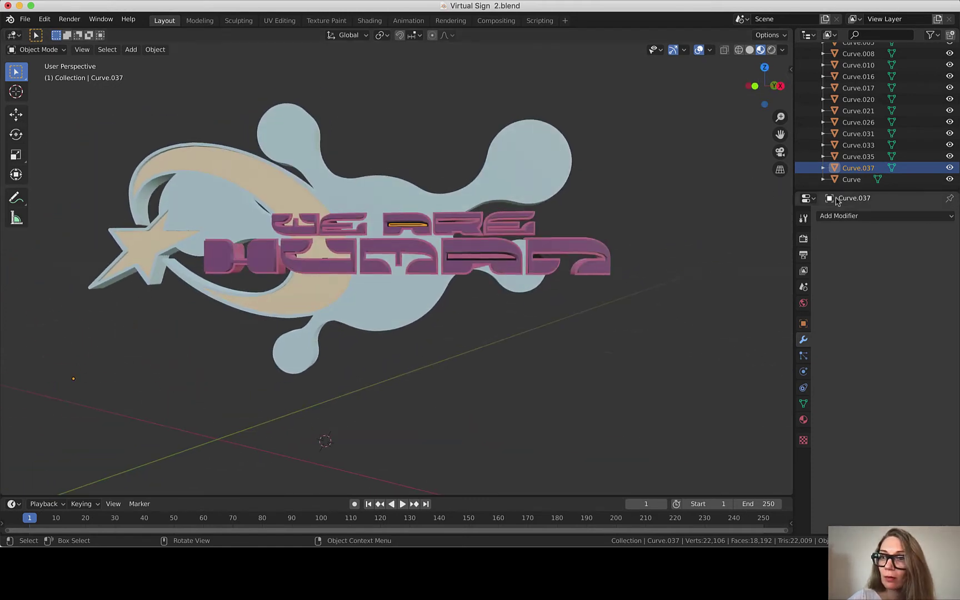
- Add a Decimate modifier to Curve and try ratios 0.1 and then 0.2
{"action": "left_click", "coordinate": [852, 180]}
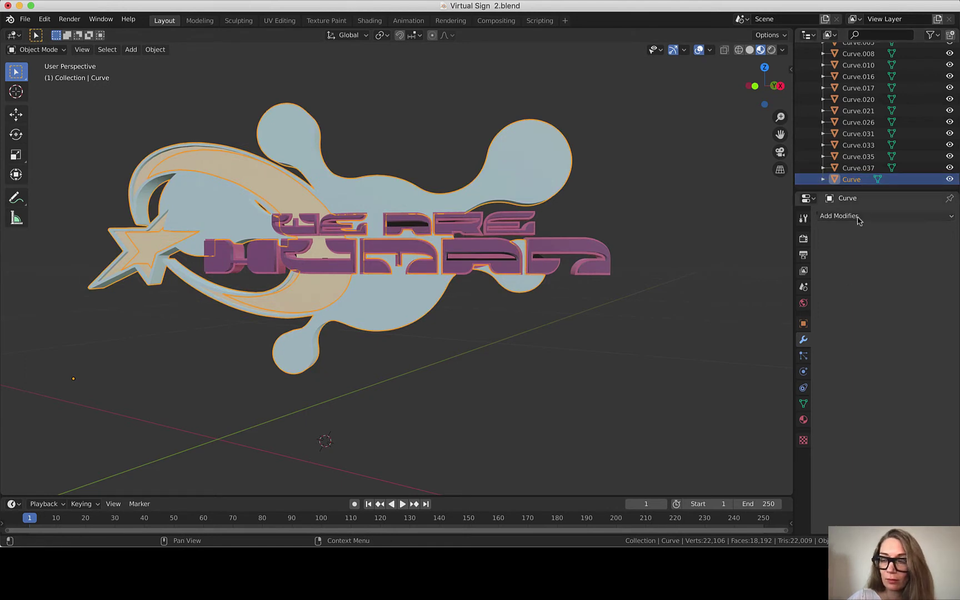
{"action": "left_click", "coordinate": [857, 219]}
{"action": "left_click", "coordinate": [732, 291]}
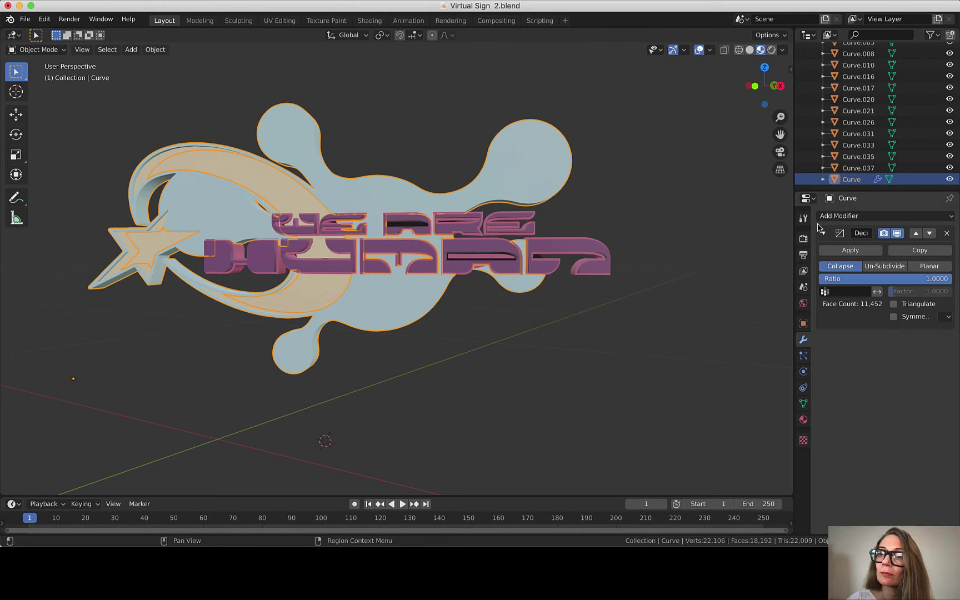
{"action": "double_click", "coordinate": [840, 280]}
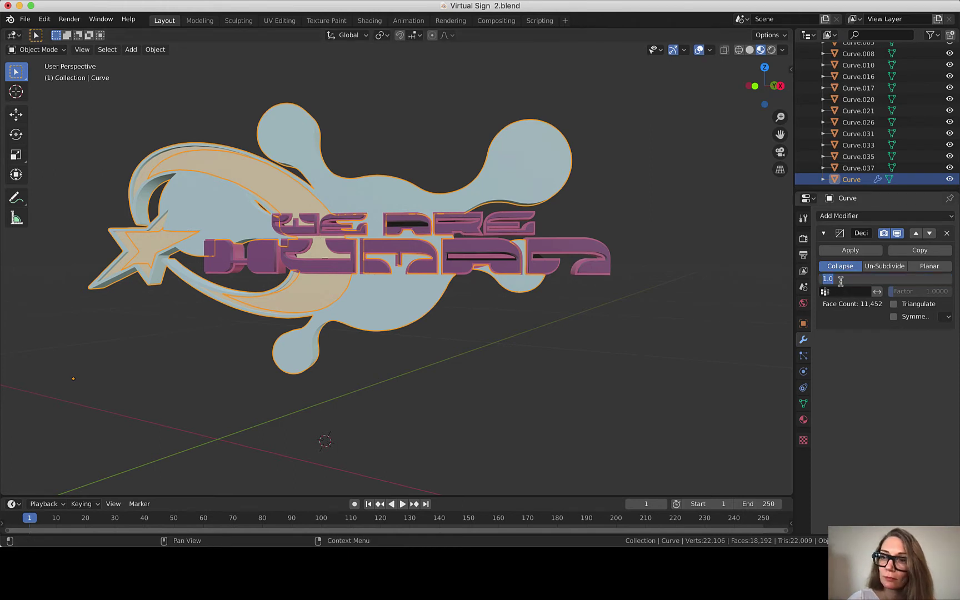
{"action": "type", "text": ".1"}
{"action": "key", "text": "Return"}
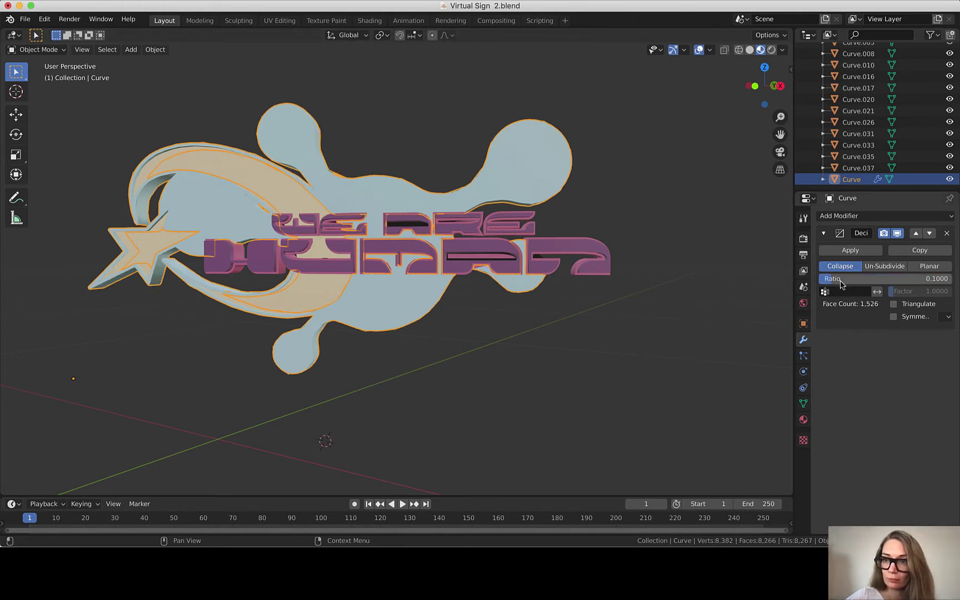
{"action": "double_click", "coordinate": [840, 280]}
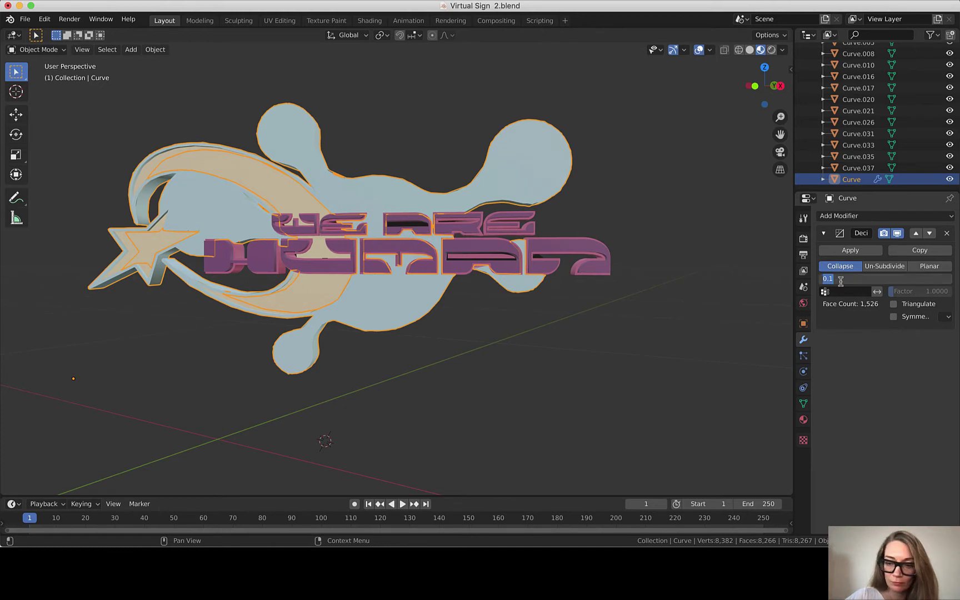
{"action": "type", "text": ".2"}
{"action": "key", "text": "Return"}
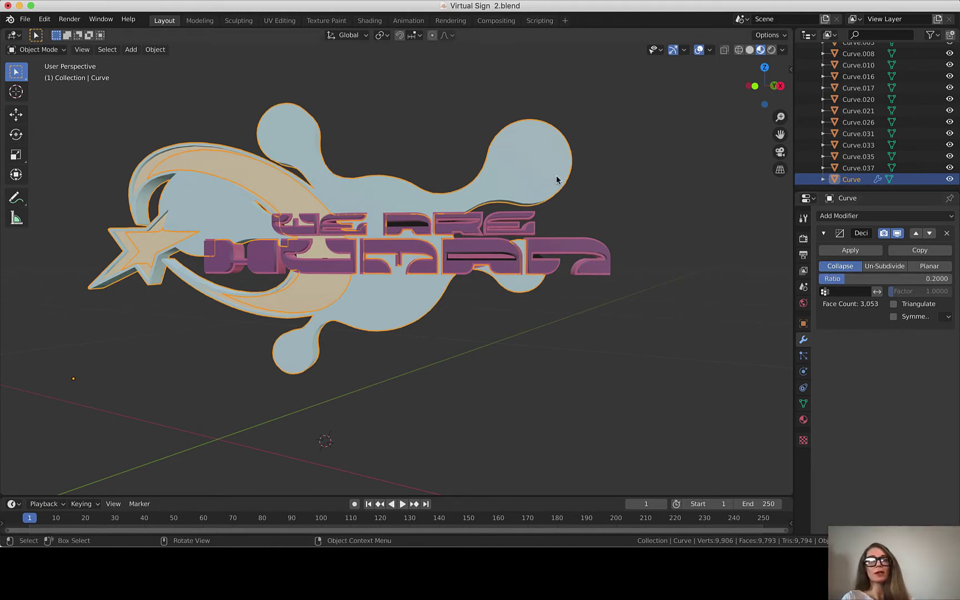
- Compare ratio 0.1 against 0.2 in the viewport, settle on 0.2 and apply the Decimate
{"action": "middle_click_drag", "start_coordinate": [352, 171], "coordinate": [364, 180]}
{"action": "right_click", "coordinate": [364, 180]}
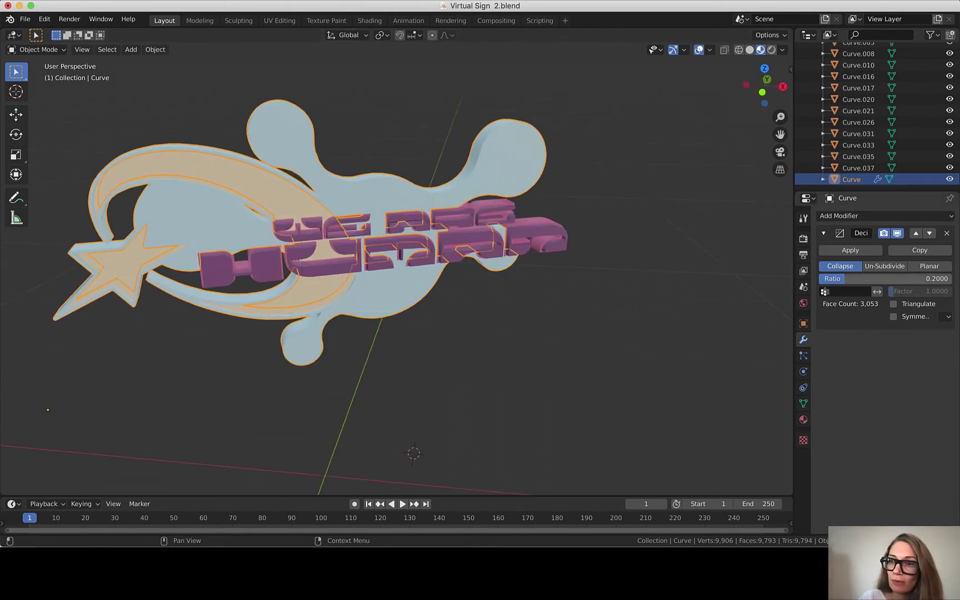
{"action": "left_click", "coordinate": [907, 278]}
{"action": "type", "text": ".1"}
{"action": "key", "text": "Return"}
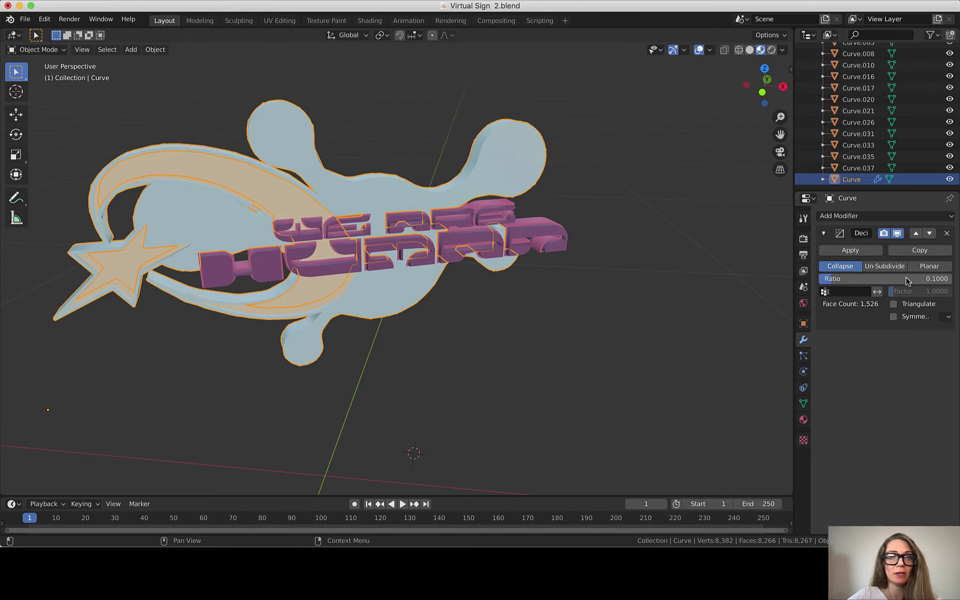
{"action": "middle_click_drag", "start_coordinate": [618, 370], "coordinate": [619, 373]}
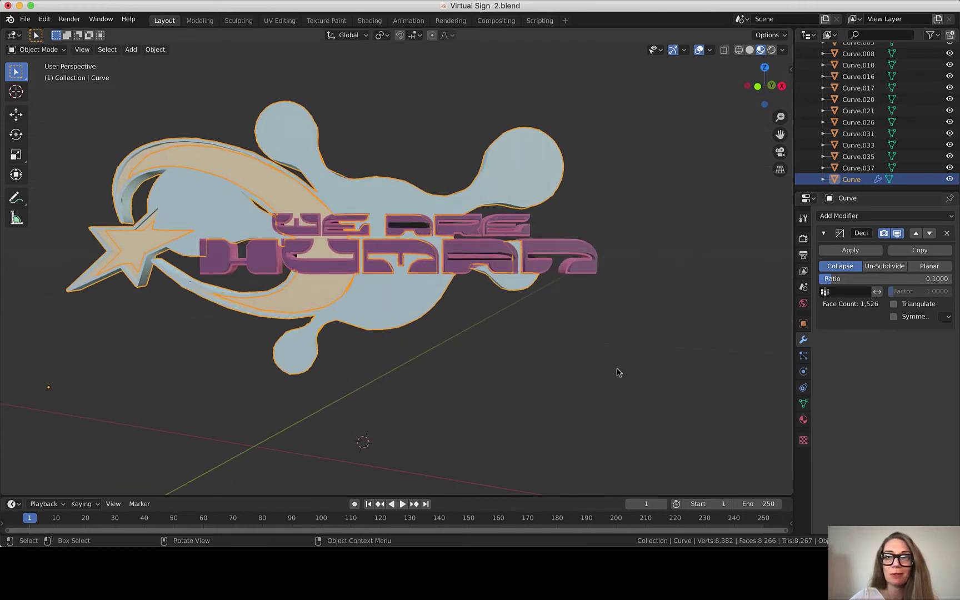
{"action": "left_click", "coordinate": [838, 279]}
{"action": "type", "text": ".2"}
{"action": "key", "text": "Return"}
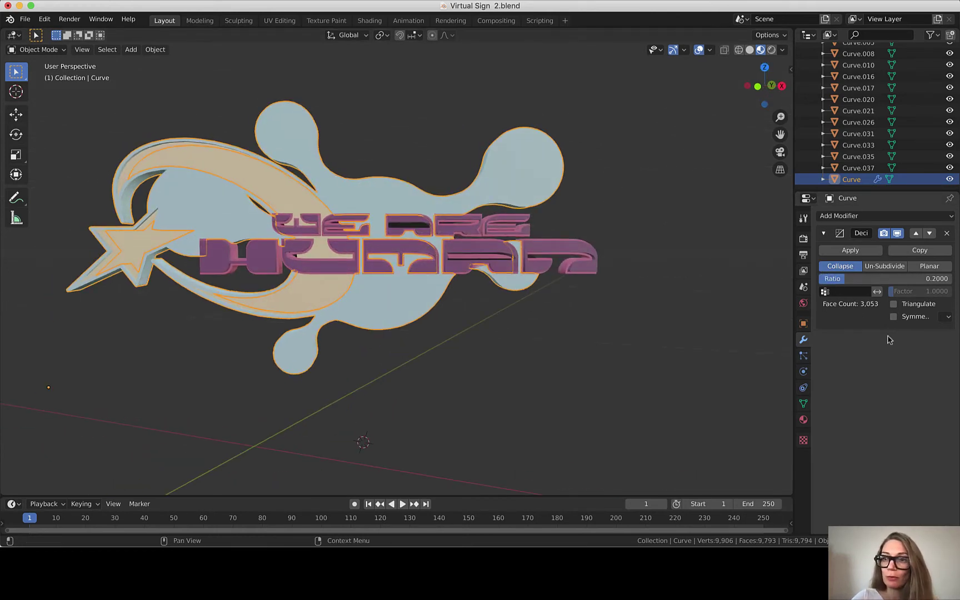
{"action": "left_click", "coordinate": [850, 250]}
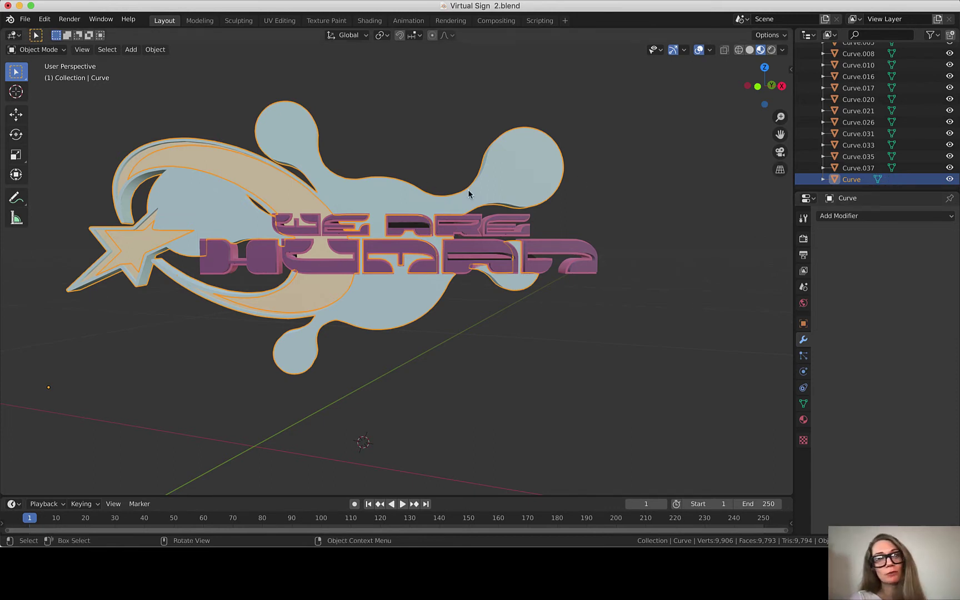
{"action": "scroll", "coordinate": [468, 189], "scroll_direction": "down", "scroll_amount": 3}
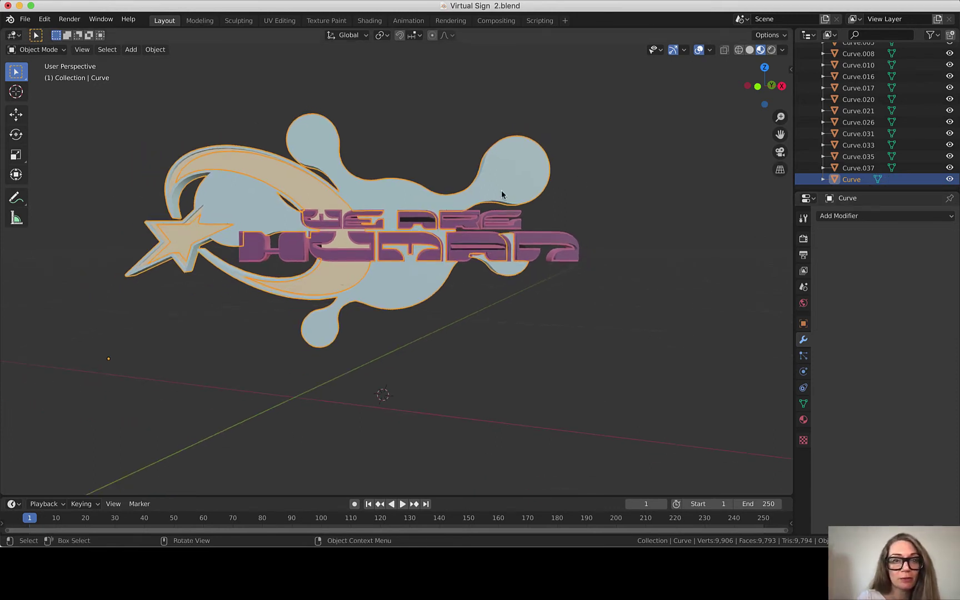
- Orbit around the decimated sign and box-select all of its curve pieces
{"action": "scroll", "coordinate": [298, 287], "scroll_direction": "down", "scroll_amount": 10}
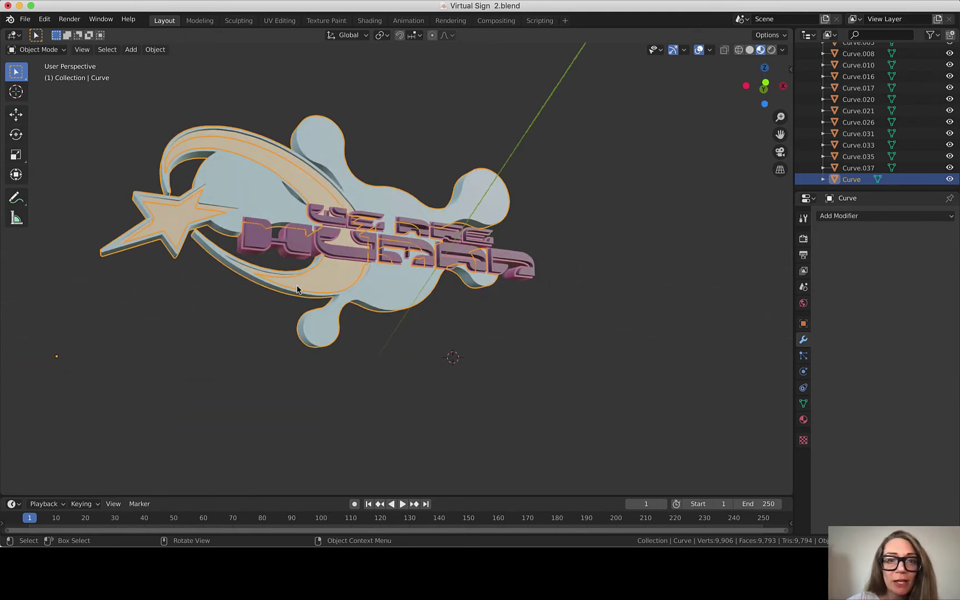
{"action": "scroll", "coordinate": [297, 288], "scroll_direction": "up", "scroll_amount": 10}
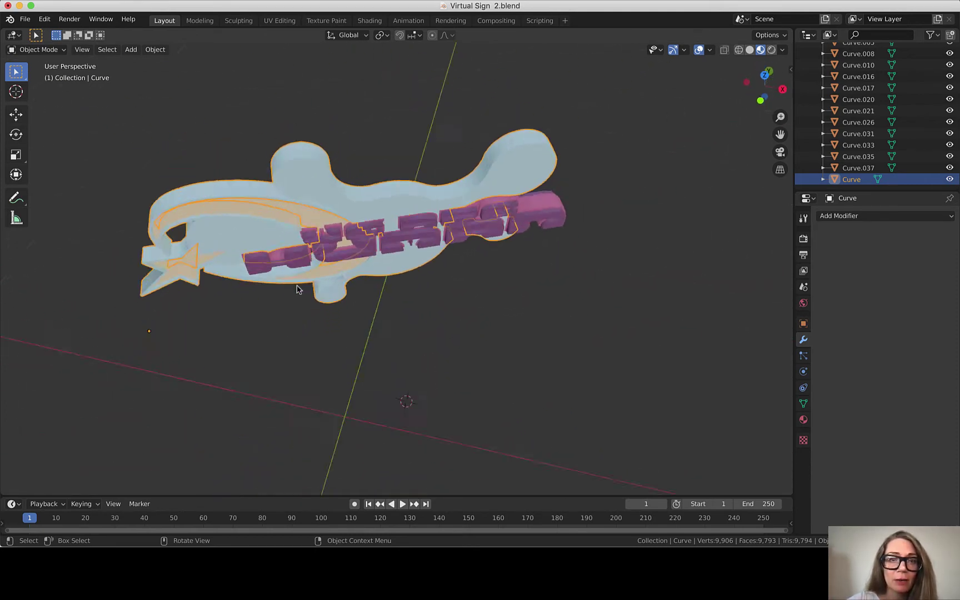
{"action": "scroll", "coordinate": [297, 289], "scroll_direction": "up", "scroll_amount": 3}
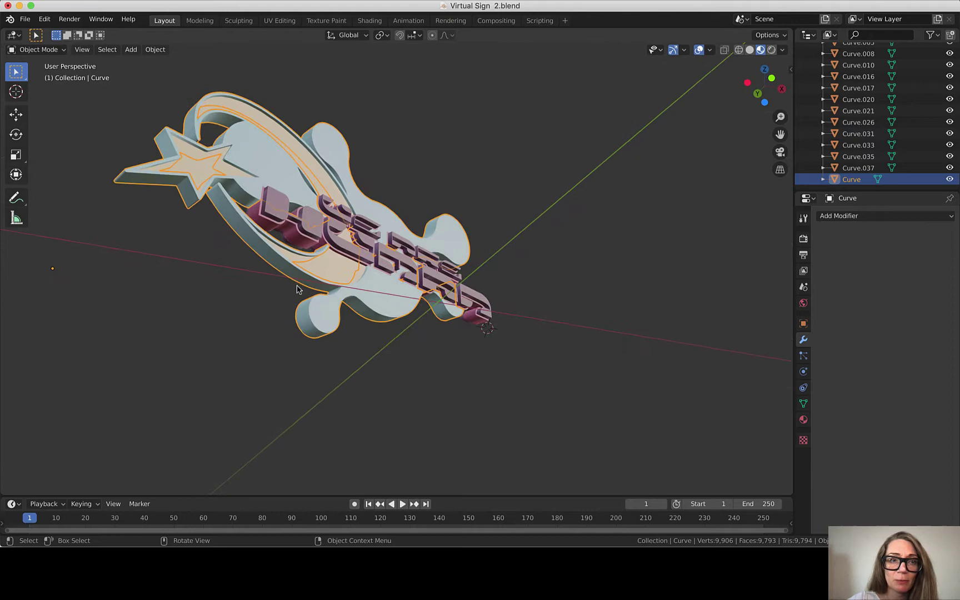
{"action": "scroll", "coordinate": [298, 288], "scroll_direction": "left", "scroll_amount": 10}
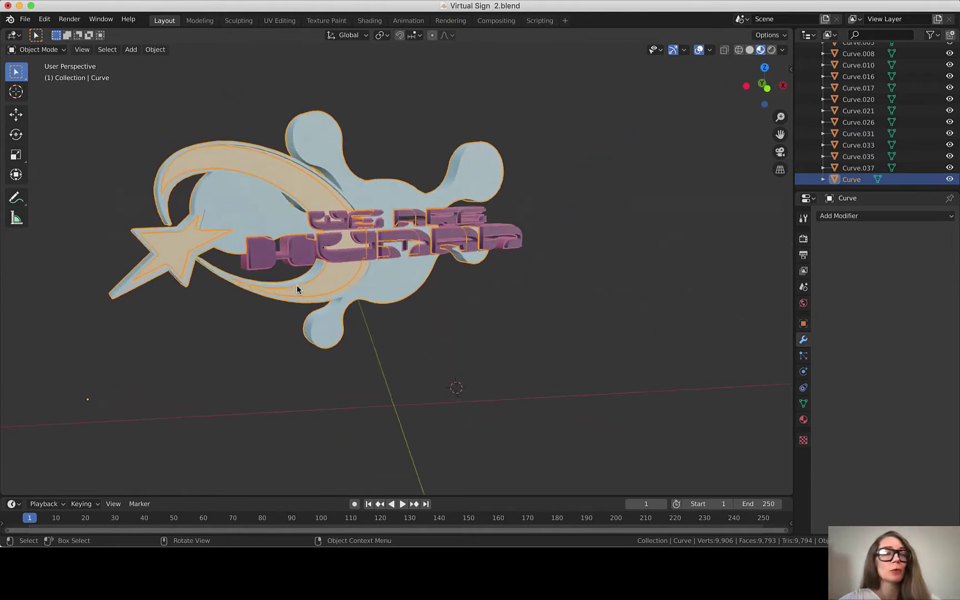
{"action": "scroll", "coordinate": [297, 287], "scroll_direction": "left", "scroll_amount": 5}
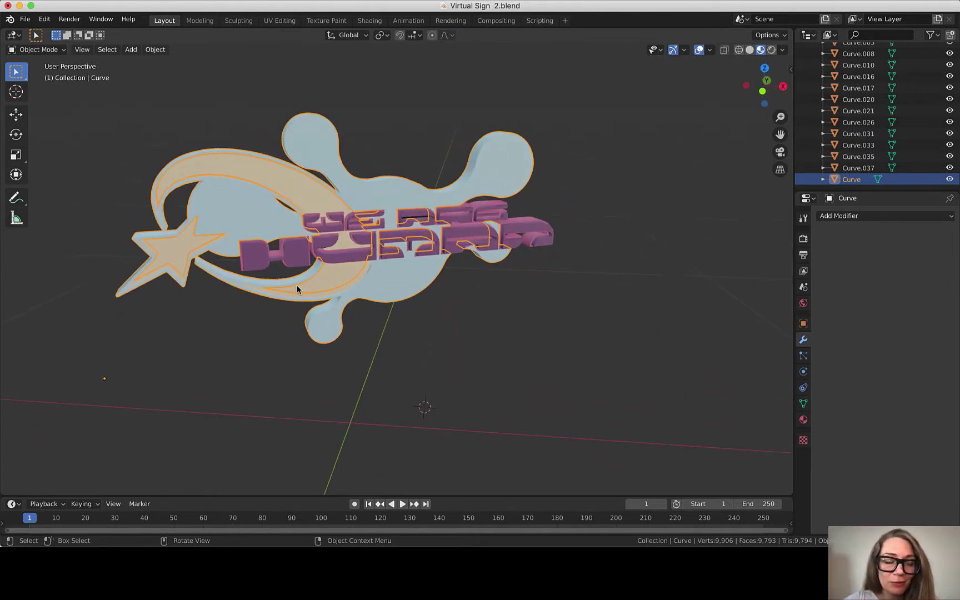
{"action": "scroll", "coordinate": [155, 238], "scroll_direction": "left", "scroll_amount": 5}
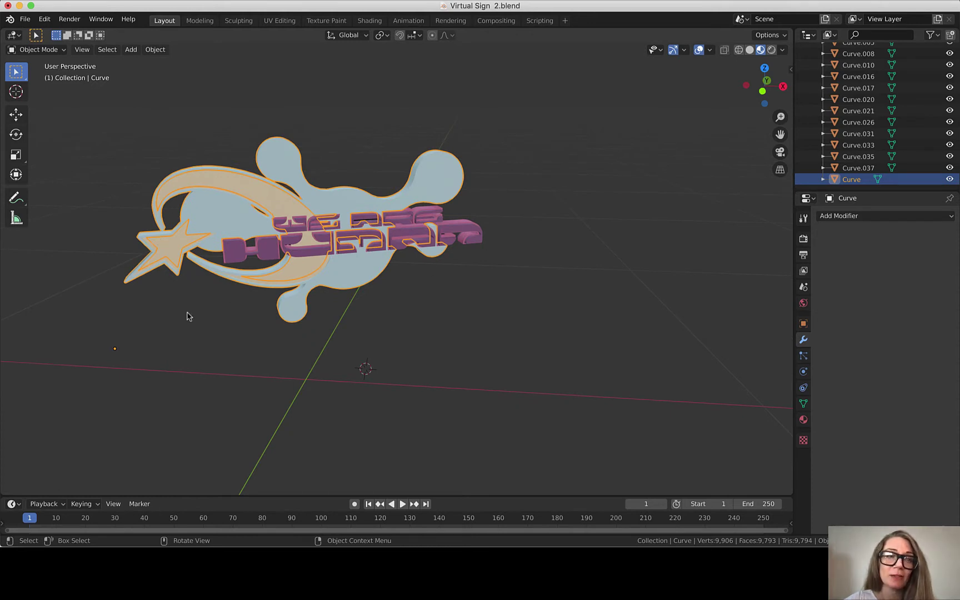
{"action": "key", "text": "b"}
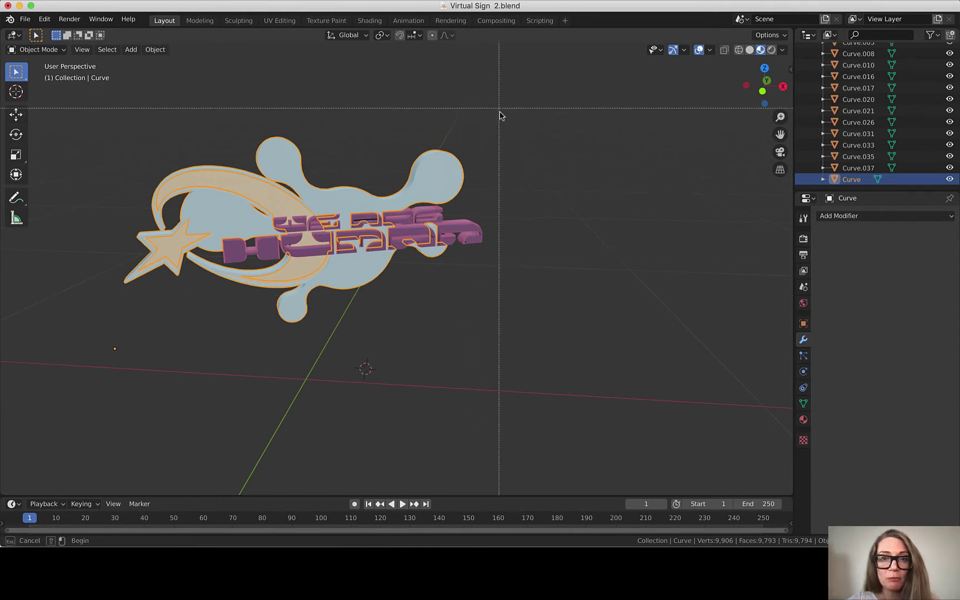
{"action": "left_click_drag", "start_coordinate": [499, 116], "coordinate": [47, 439]}
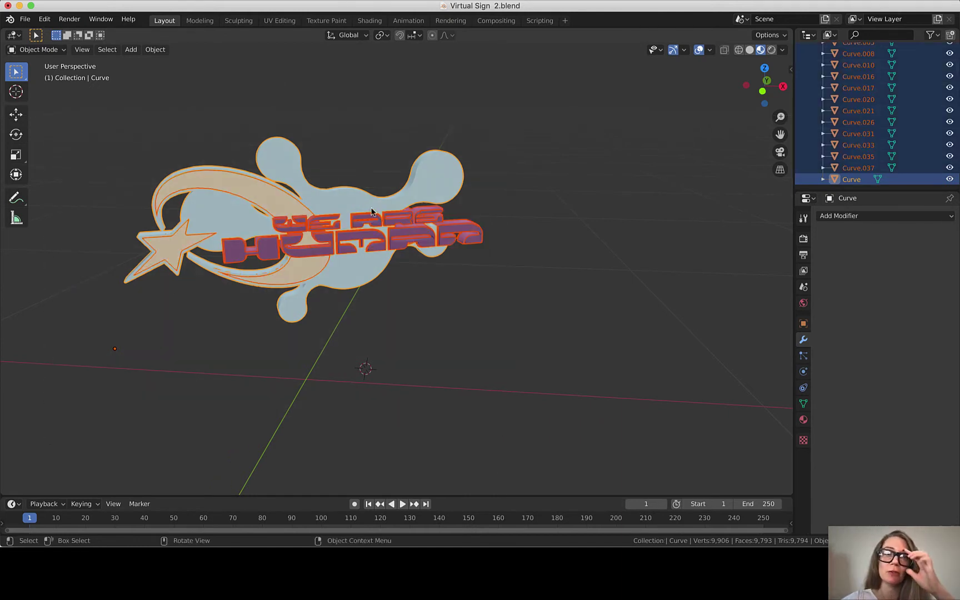
{"action": "scroll", "coordinate": [900, 136], "scroll_direction": "up", "scroll_amount": 5}
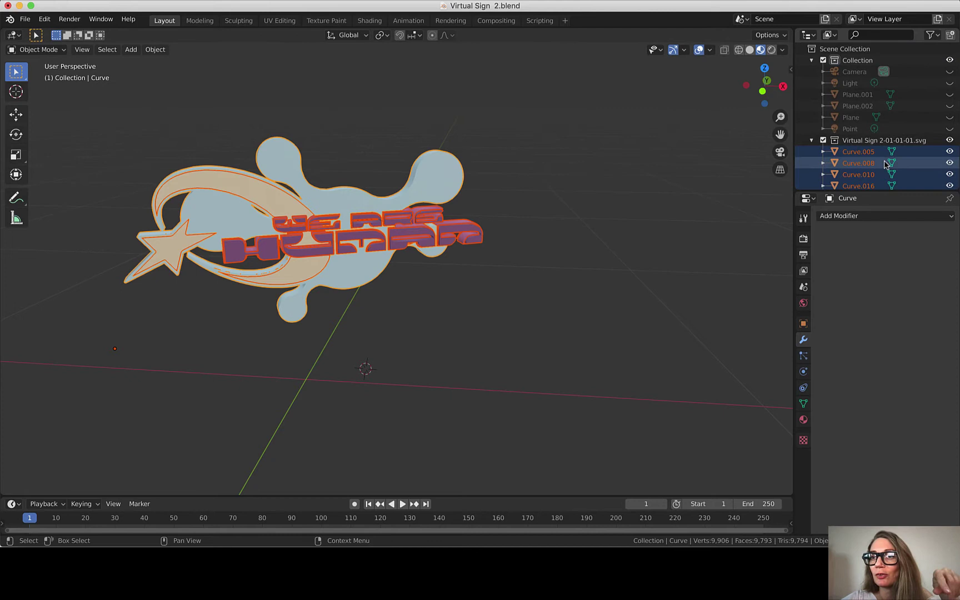
{"action": "scroll", "coordinate": [854, 168], "scroll_direction": "down", "scroll_amount": 5}
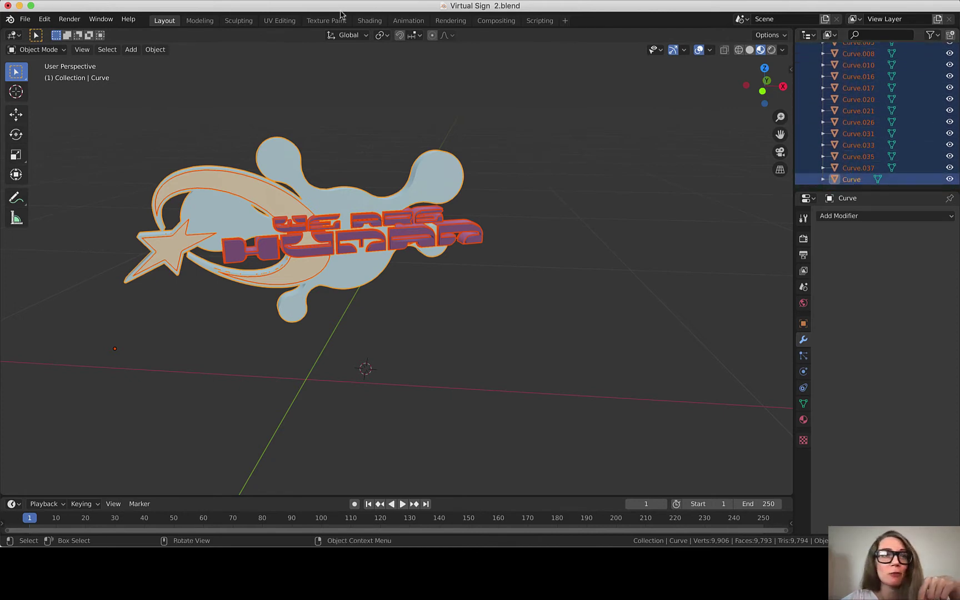
- Export the selected objects only as glTF Embedded file 'Virtual Sign 2'
{"action": "left_click", "coordinate": [25, 19]}
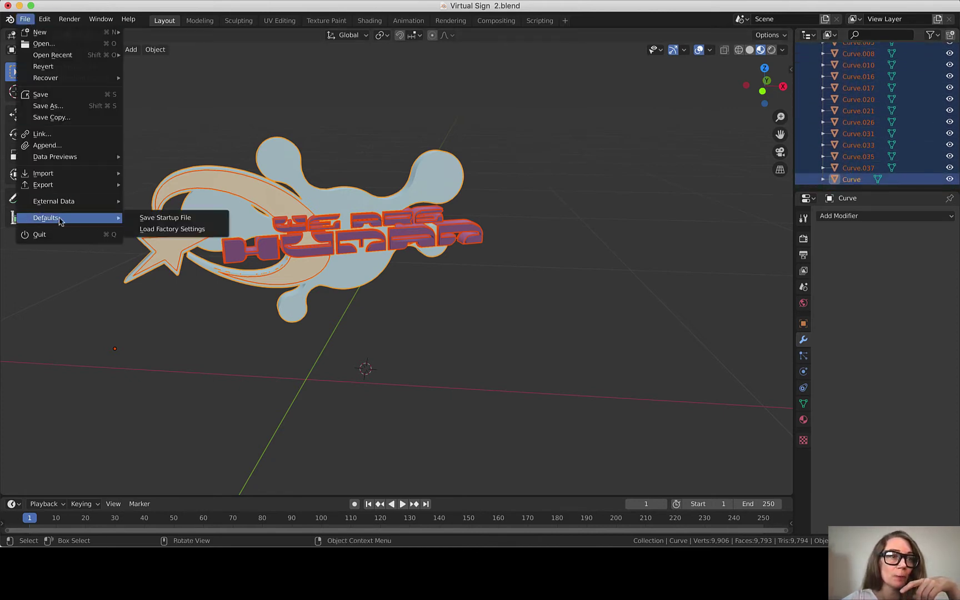
{"action": "mouse_move", "coordinate": [64, 189]}
{"action": "left_click", "coordinate": [167, 253]}
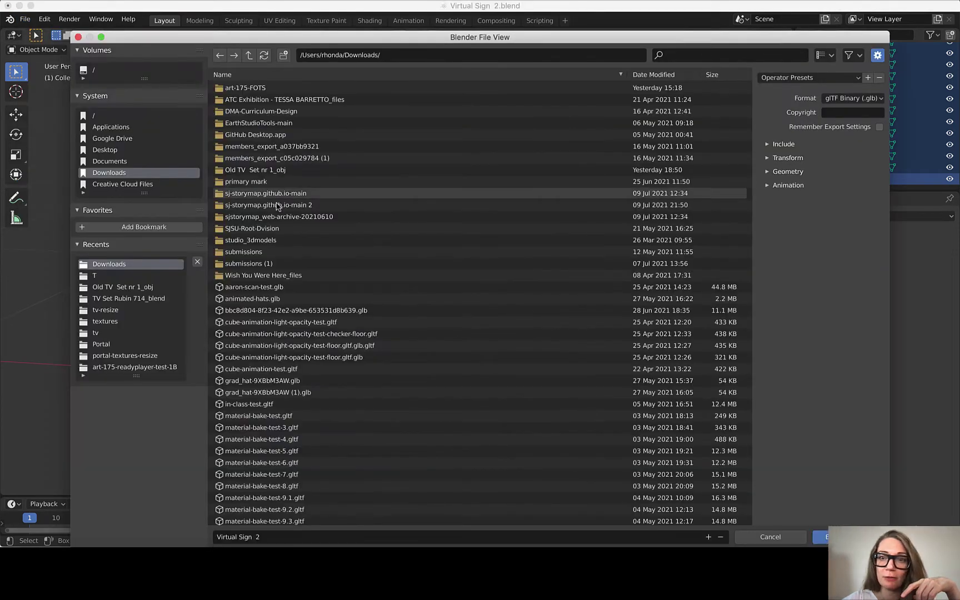
{"action": "left_click", "coordinate": [853, 98]}
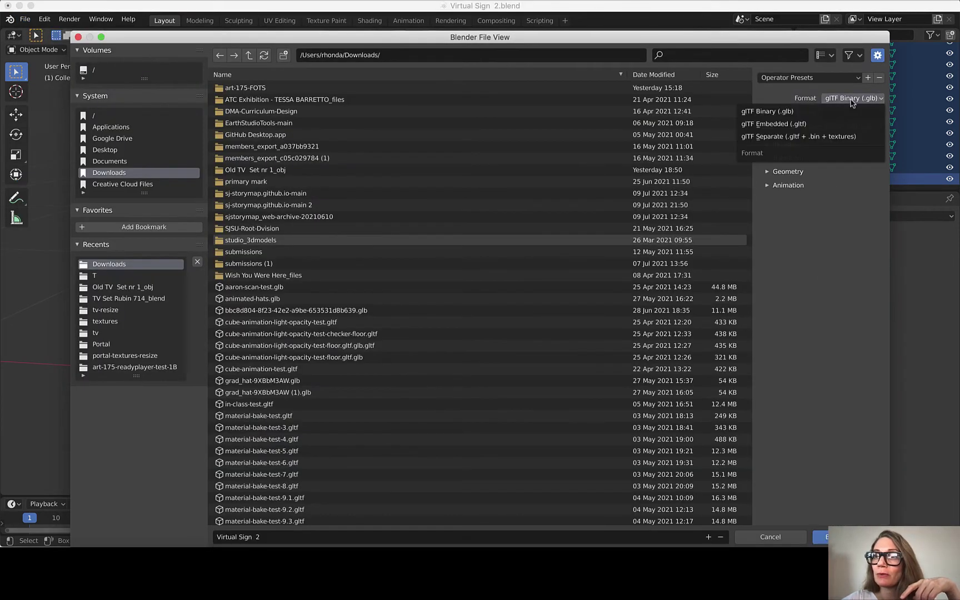
{"action": "left_click", "coordinate": [773, 126]}
{"action": "left_click", "coordinate": [772, 145]}
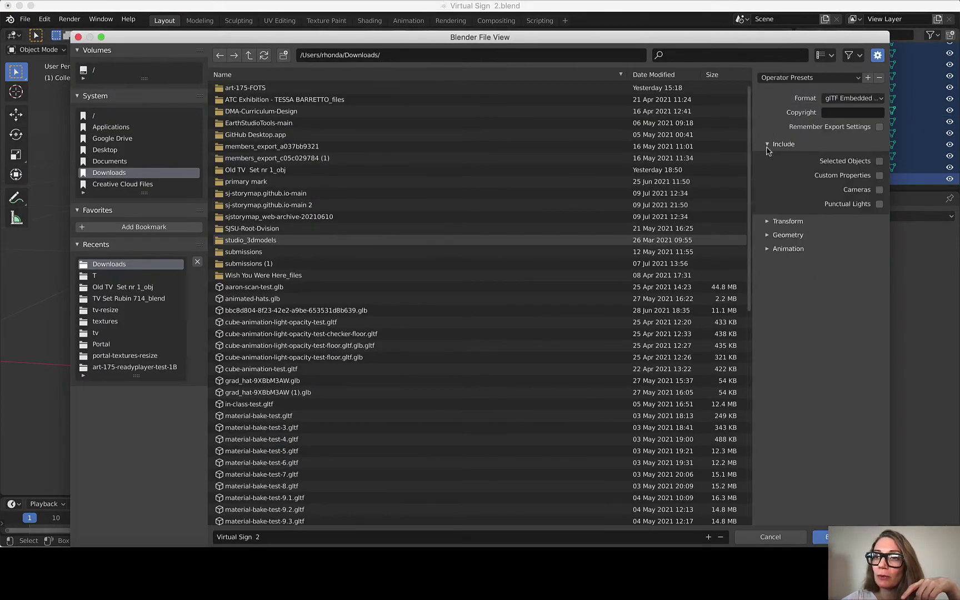
{"action": "left_click", "coordinate": [879, 161]}
{"action": "left_click", "coordinate": [770, 221]}
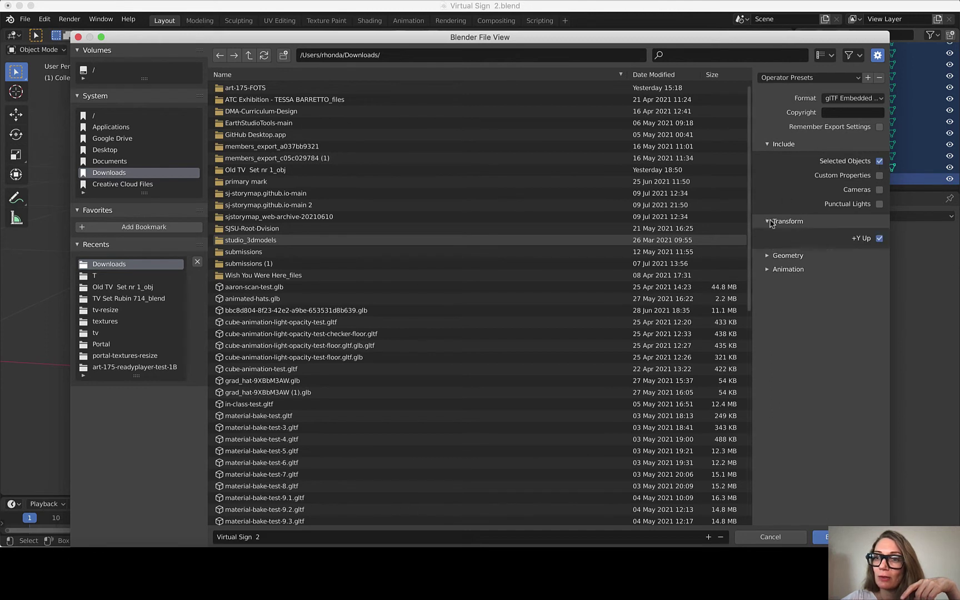
{"action": "left_click", "coordinate": [771, 255]}
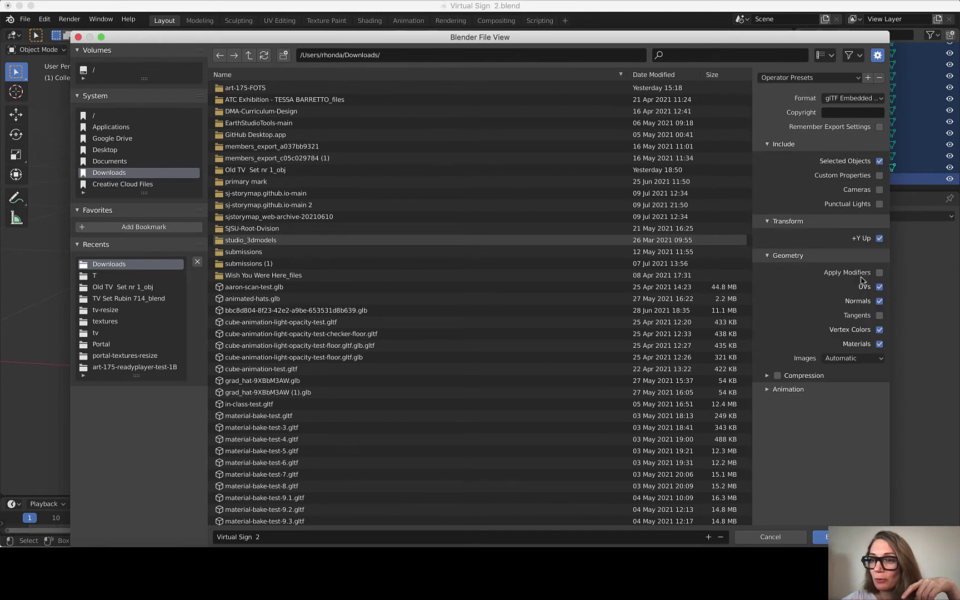
{"action": "left_click", "coordinate": [773, 391]}
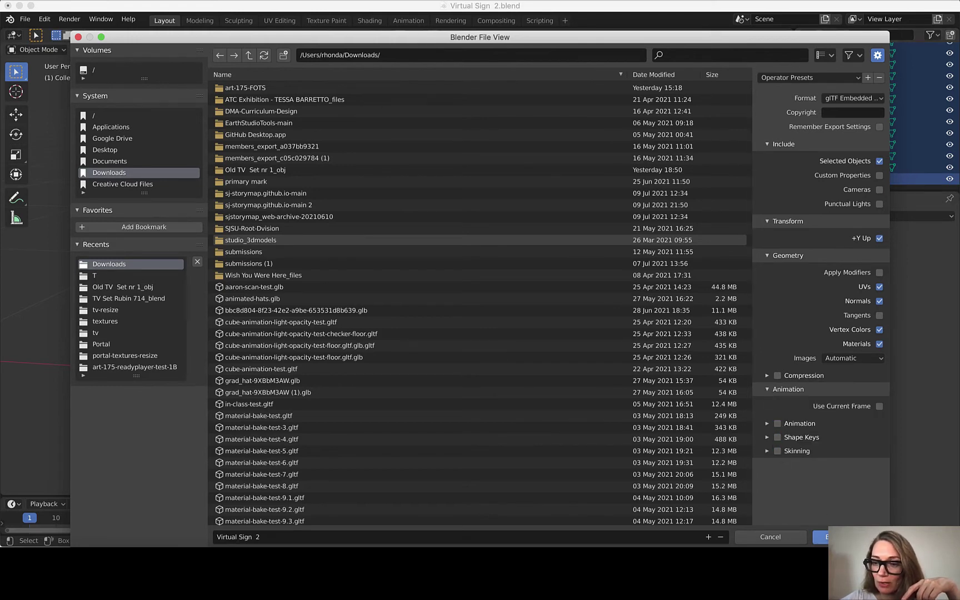
{"action": "left_click", "coordinate": [821, 537]}
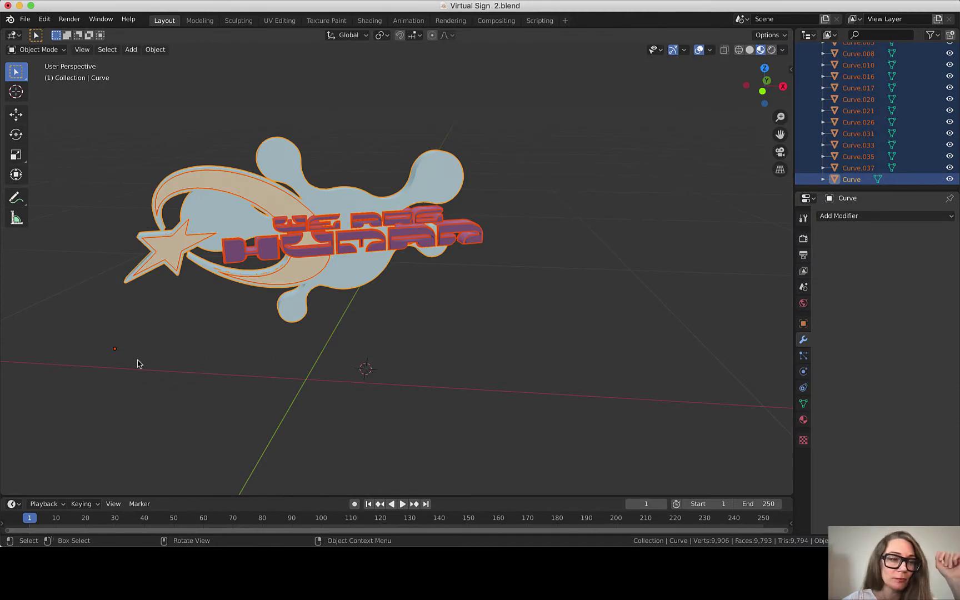
- Slide the sign about 2 m along X, then import Virtual Sign 2.gltf from Downloads
{"action": "left_click", "coordinate": [16, 115]}
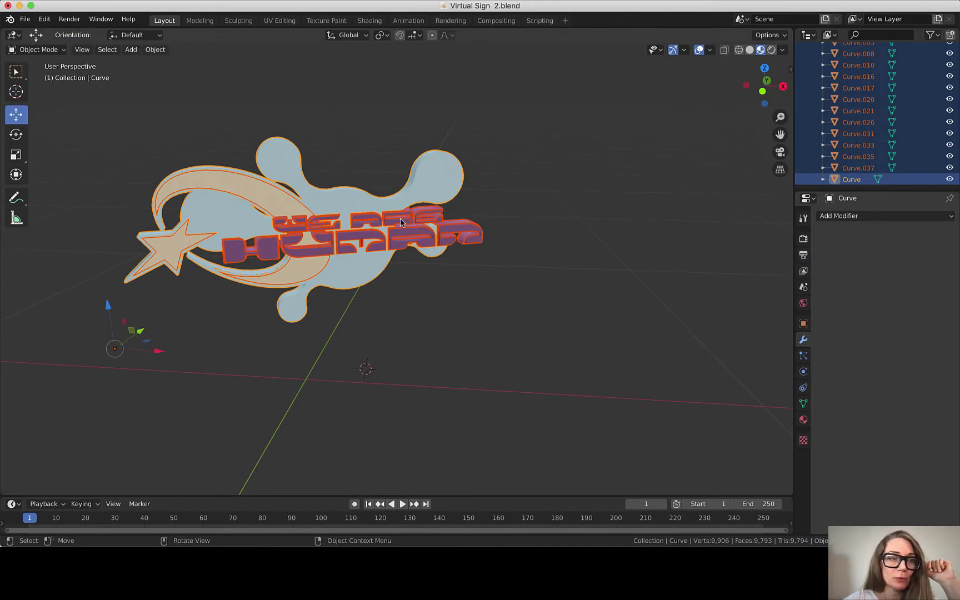
{"action": "left_click_drag", "start_coordinate": [160, 351], "coordinate": [237, 393]}
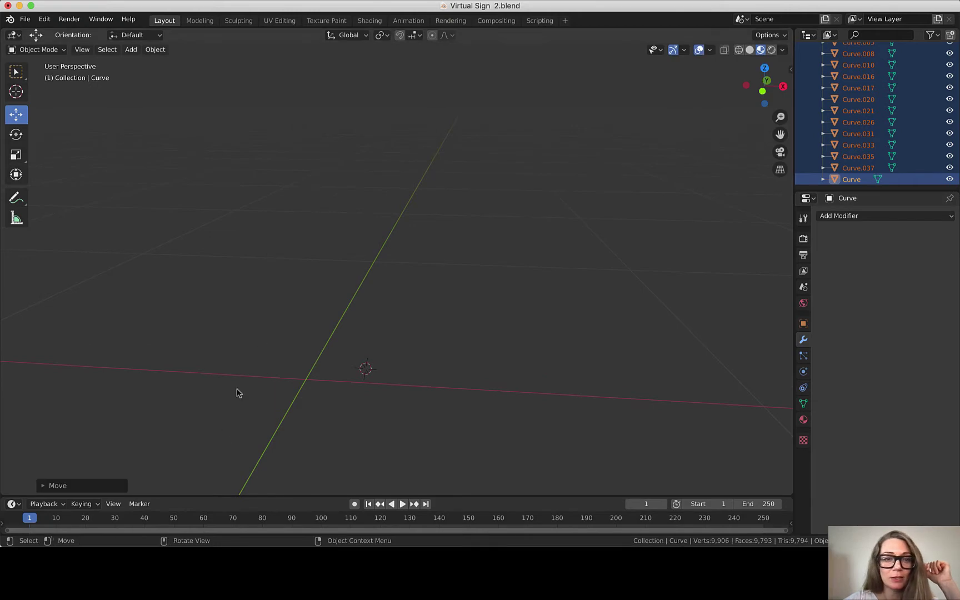
{"action": "left_click", "coordinate": [25, 18]}
{"action": "mouse_move", "coordinate": [62, 174]}
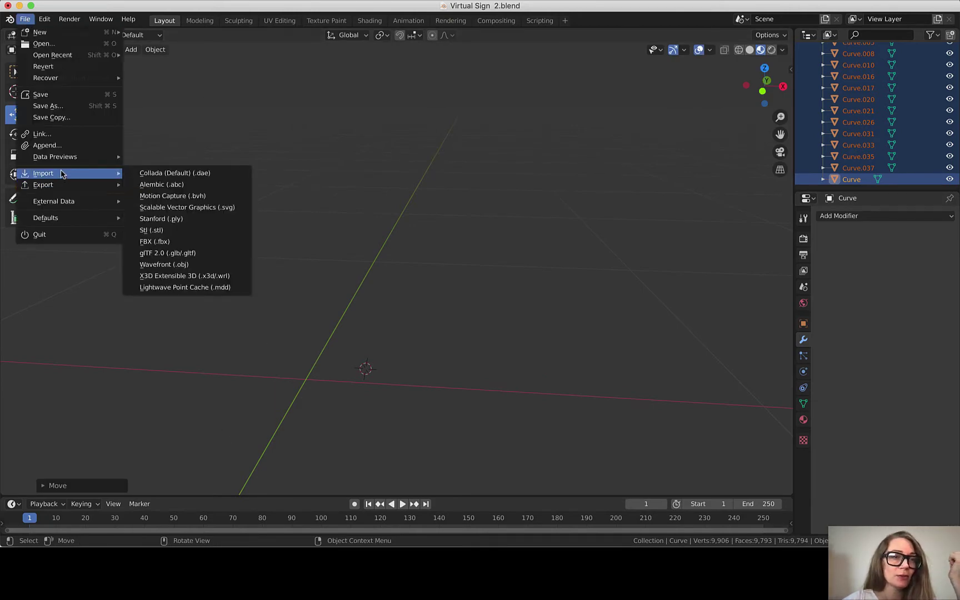
{"action": "left_click", "coordinate": [197, 255]}
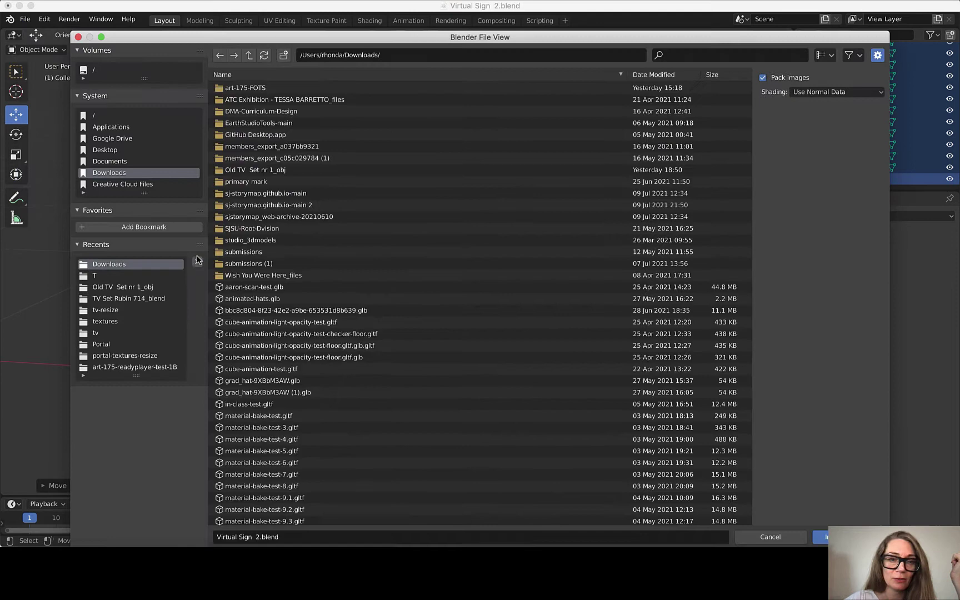
{"action": "scroll", "coordinate": [359, 429], "scroll_direction": "down", "scroll_amount": 10}
{"action": "scroll", "coordinate": [358, 429], "scroll_direction": "down", "scroll_amount": 7}
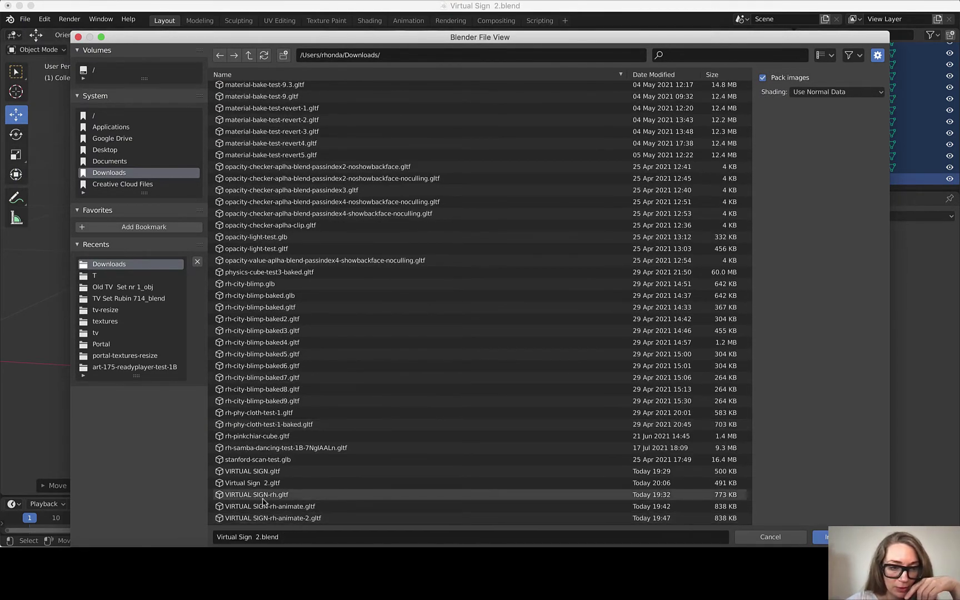
{"action": "left_click", "coordinate": [250, 483]}
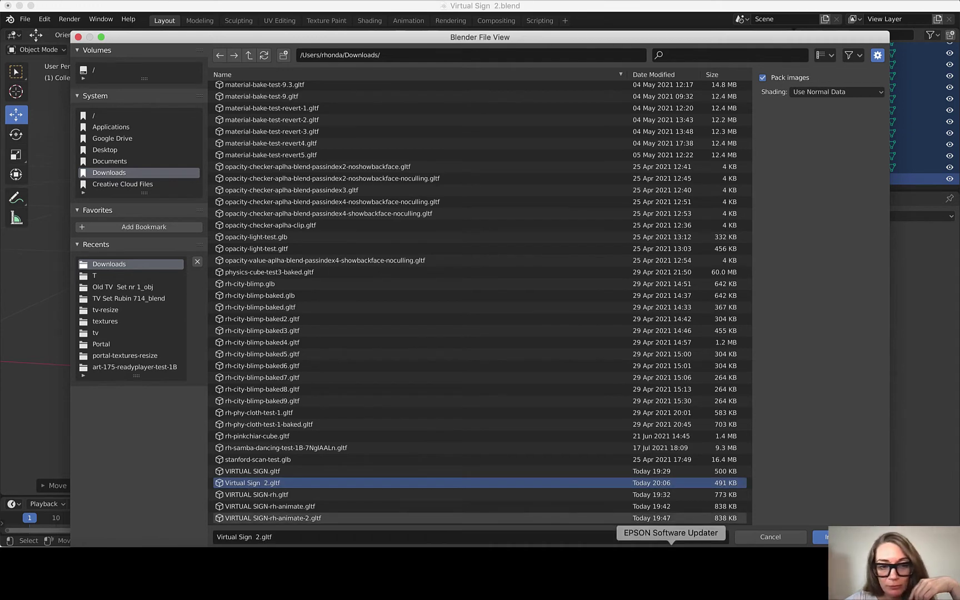
{"action": "left_click", "coordinate": [819, 537]}
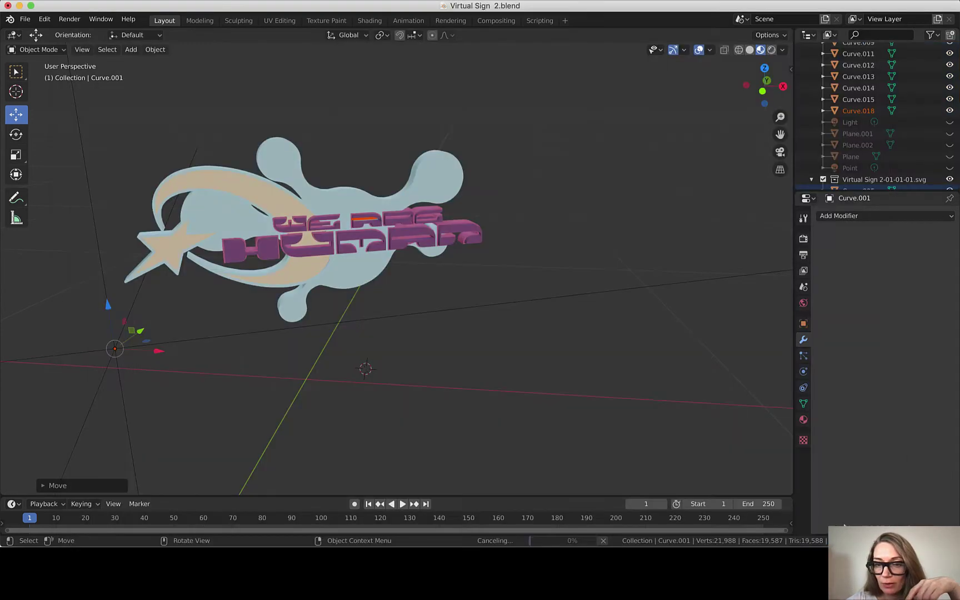
{"action": "left_click", "coordinate": [415, 348]}
{"action": "scroll", "coordinate": [416, 347], "scroll_direction": "right", "scroll_amount": 5}
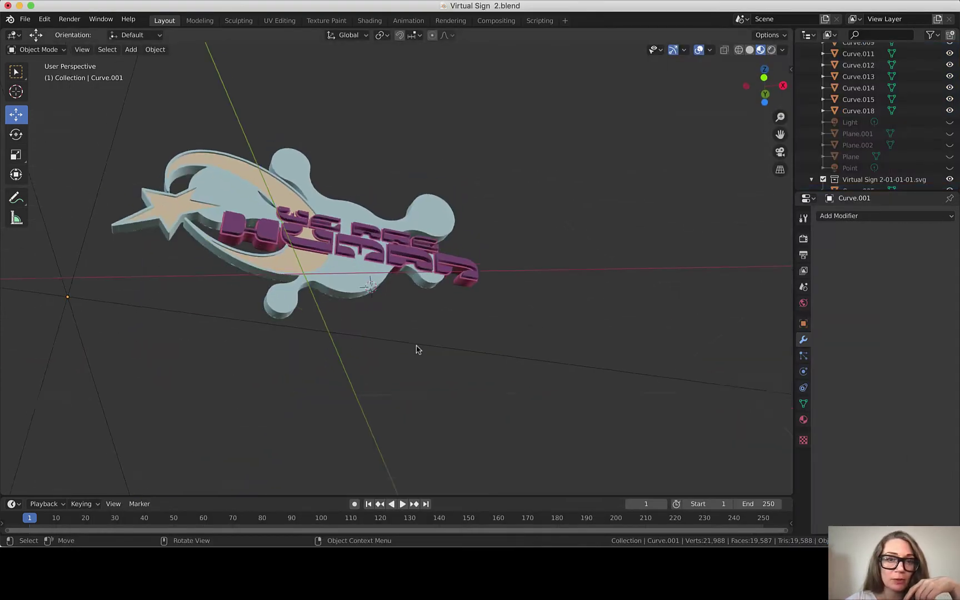
{"action": "scroll", "coordinate": [418, 348], "scroll_direction": "right", "scroll_amount": 5}
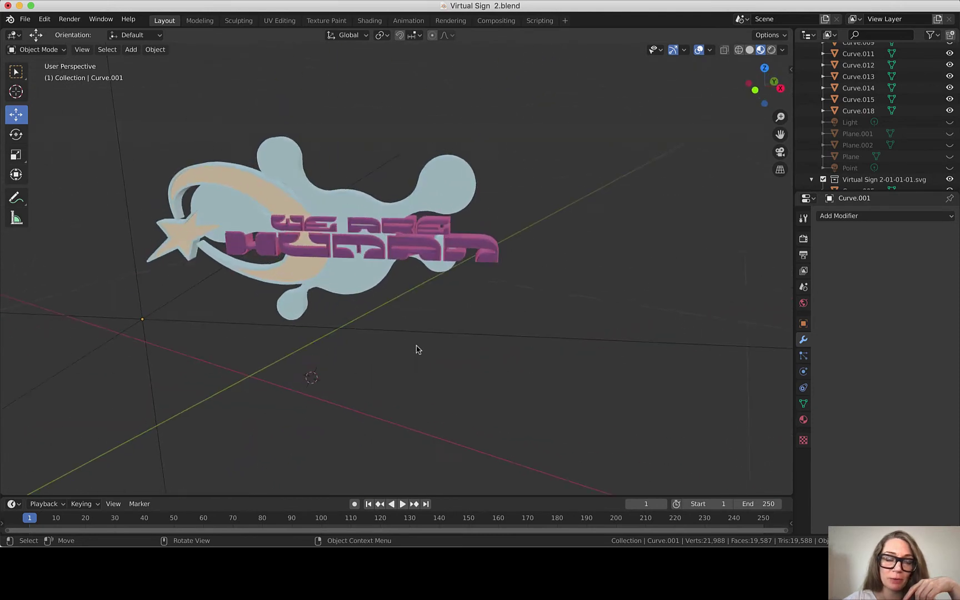
{"action": "left_click", "coordinate": [285, 156]}
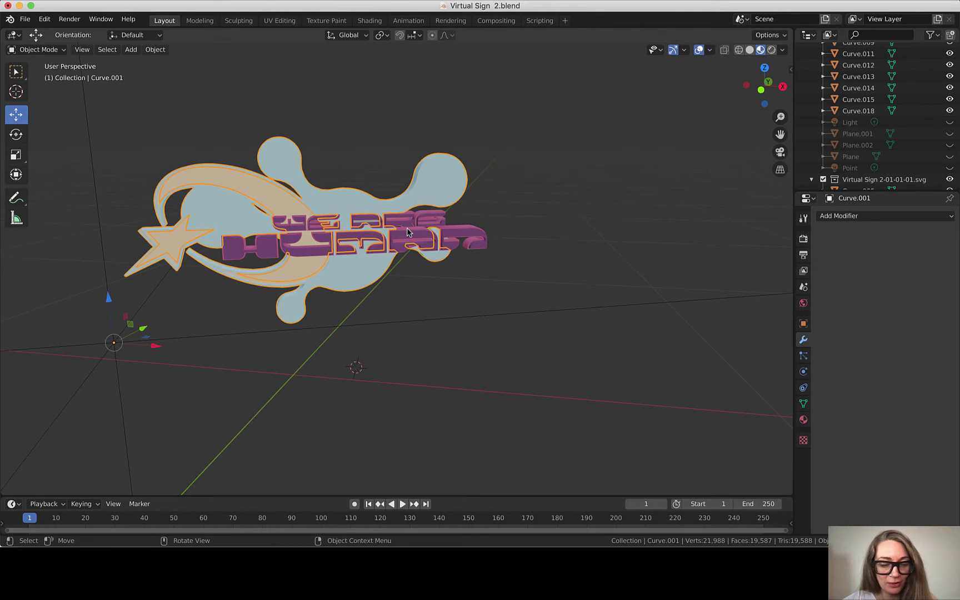
- Select all imported sign pieces, Curve.001 through Curve.018, trying box selection before pressing A
{"action": "key", "text": "shift+b"}
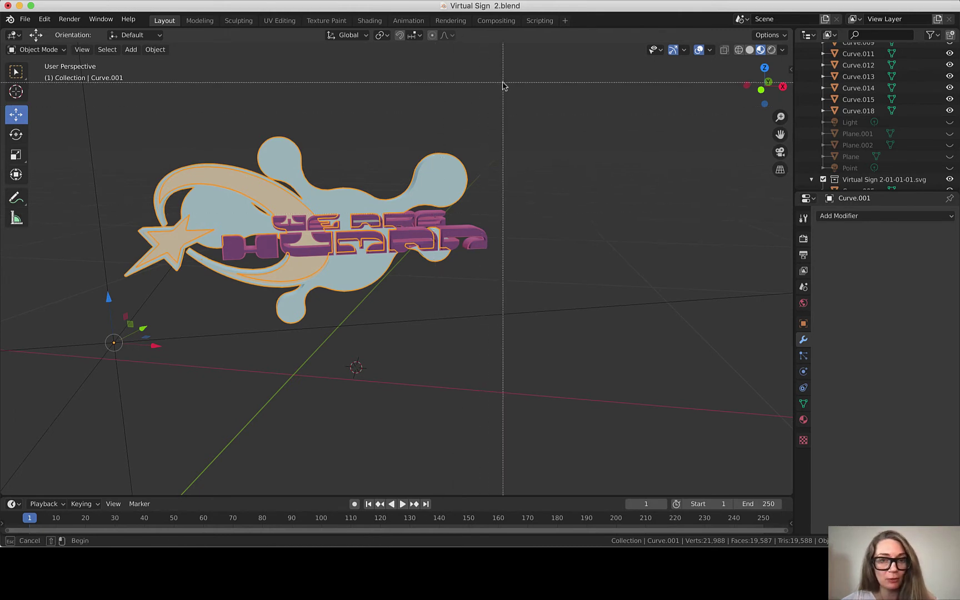
{"action": "left_click_drag", "start_coordinate": [503, 81], "coordinate": [81, 407]}
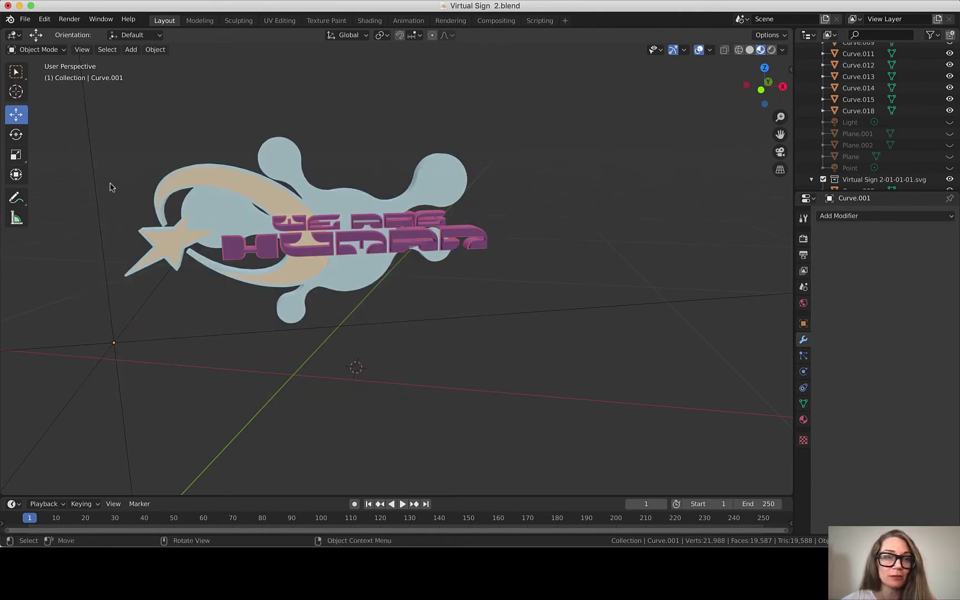
{"action": "key", "text": "b"}
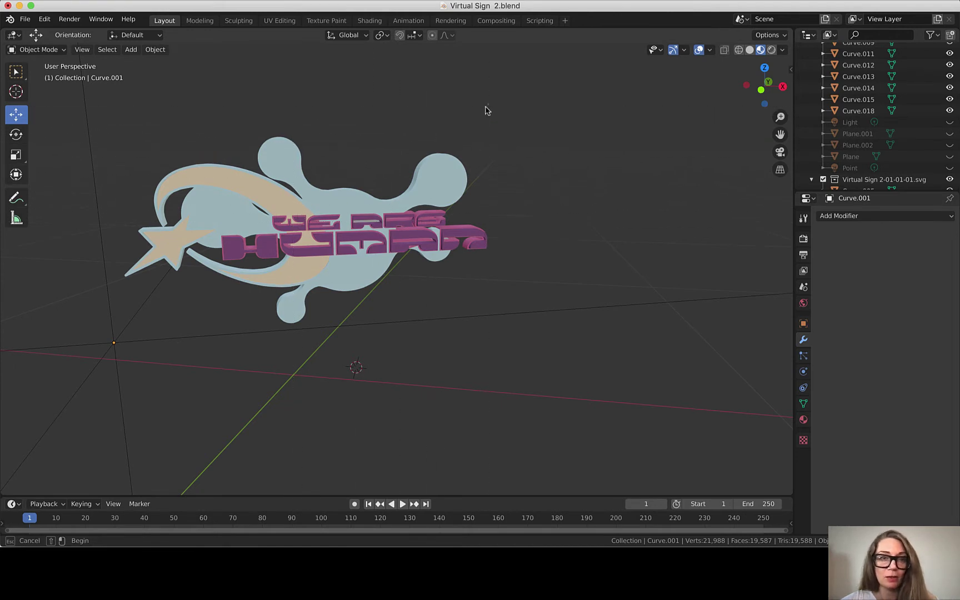
{"action": "left_click_drag", "start_coordinate": [488, 104], "coordinate": [77, 443]}
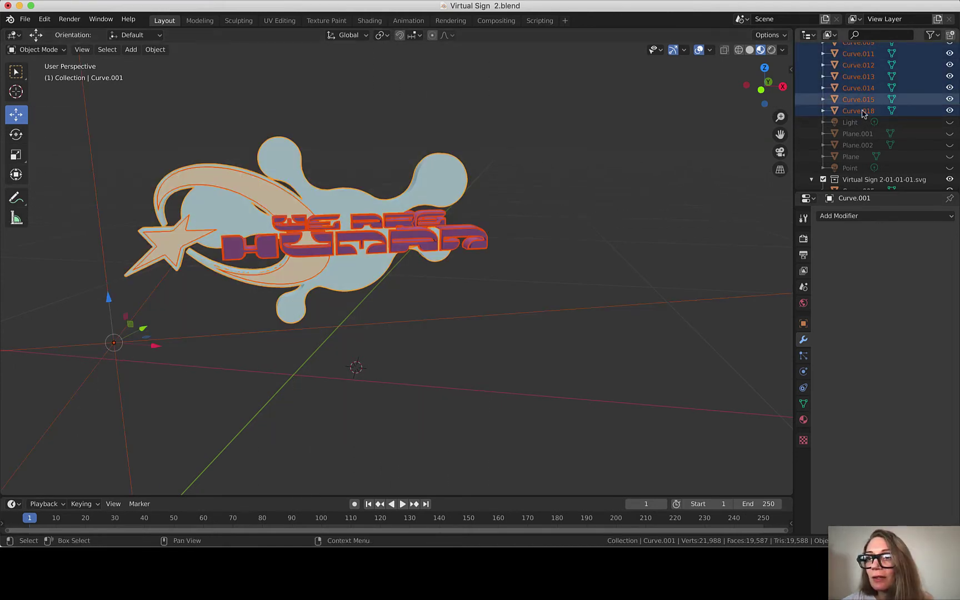
{"action": "scroll", "coordinate": [853, 117], "scroll_direction": "down", "scroll_amount": 6}
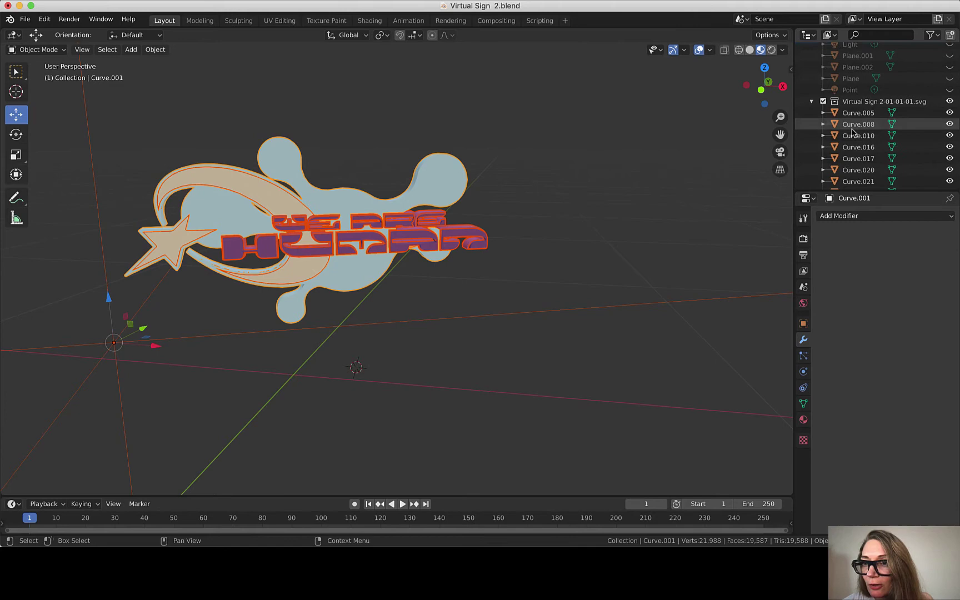
{"action": "middle_click_drag", "start_coordinate": [400, 209], "coordinate": [417, 214]}
{"action": "key", "text": "a"}
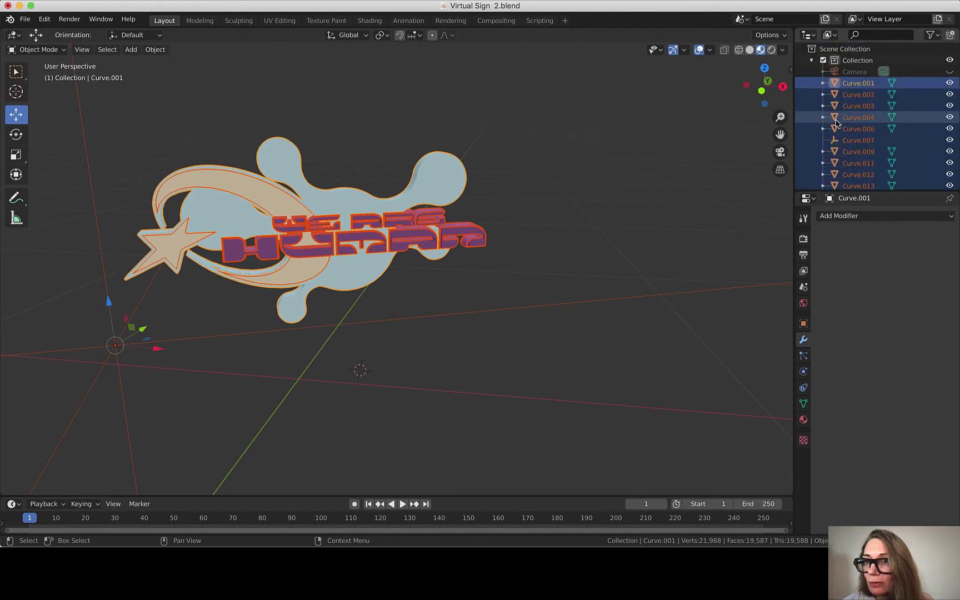
{"action": "scroll", "coordinate": [836, 123], "scroll_direction": "down", "scroll_amount": 3}
{"action": "scroll", "coordinate": [836, 123], "scroll_direction": "up", "scroll_amount": 5}
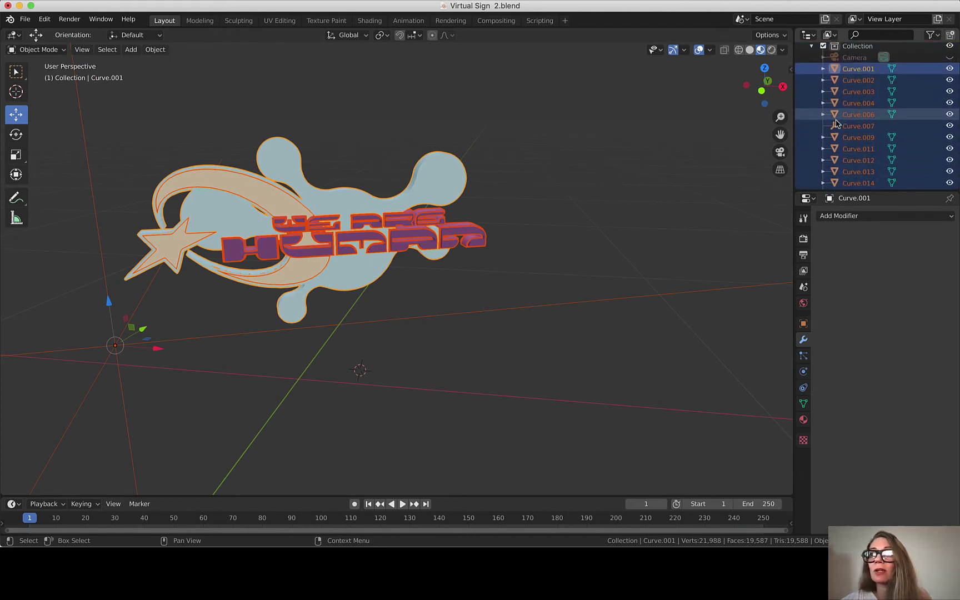
{"action": "scroll", "coordinate": [865, 70], "scroll_direction": "down", "scroll_amount": 1}
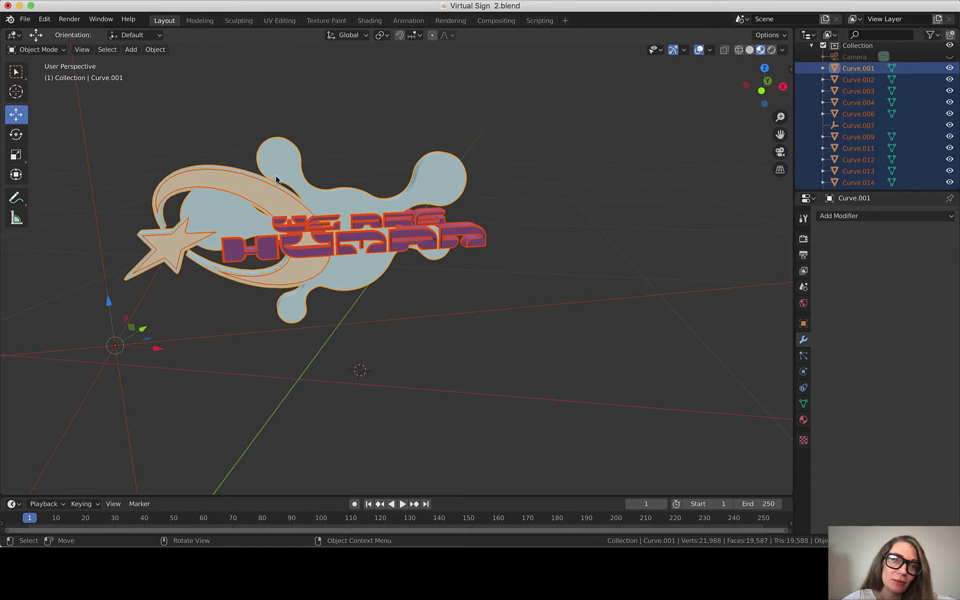
{"action": "scroll", "coordinate": [348, 192], "scroll_direction": "up", "scroll_amount": 8}
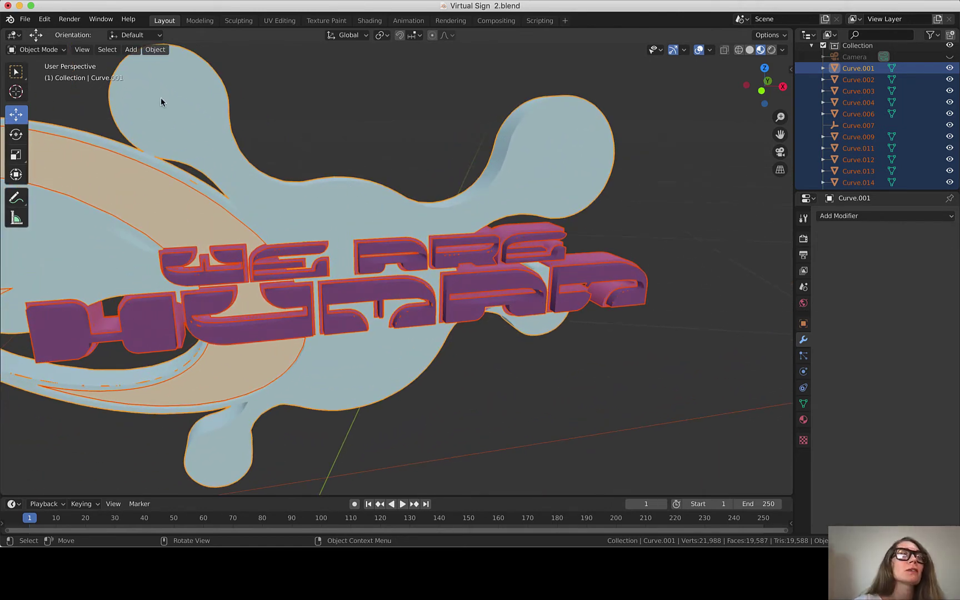
- Select the blob shape and test moving it along Y, then undo the move
{"action": "left_click", "coordinate": [155, 50]}
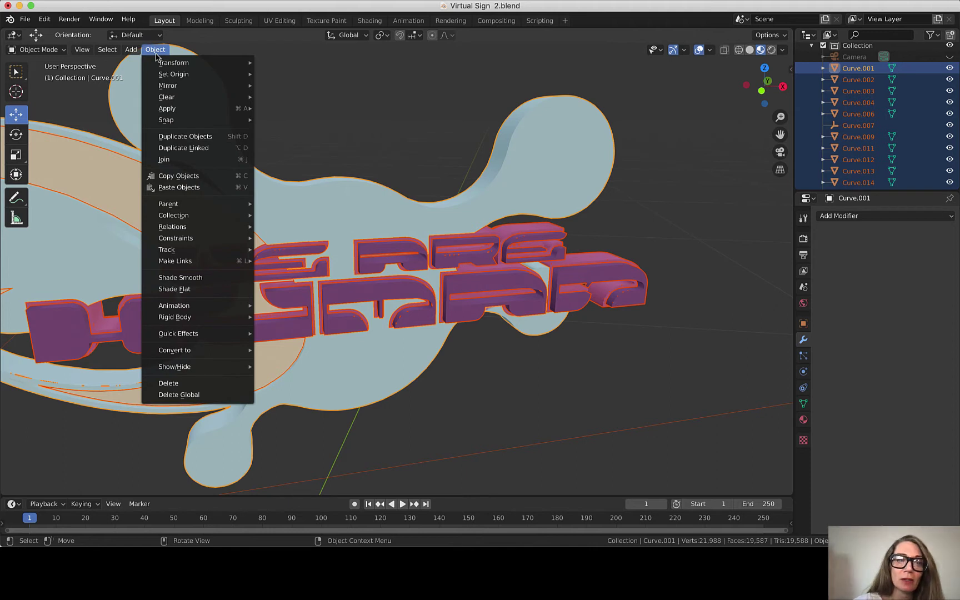
{"action": "mouse_move", "coordinate": [188, 206]}
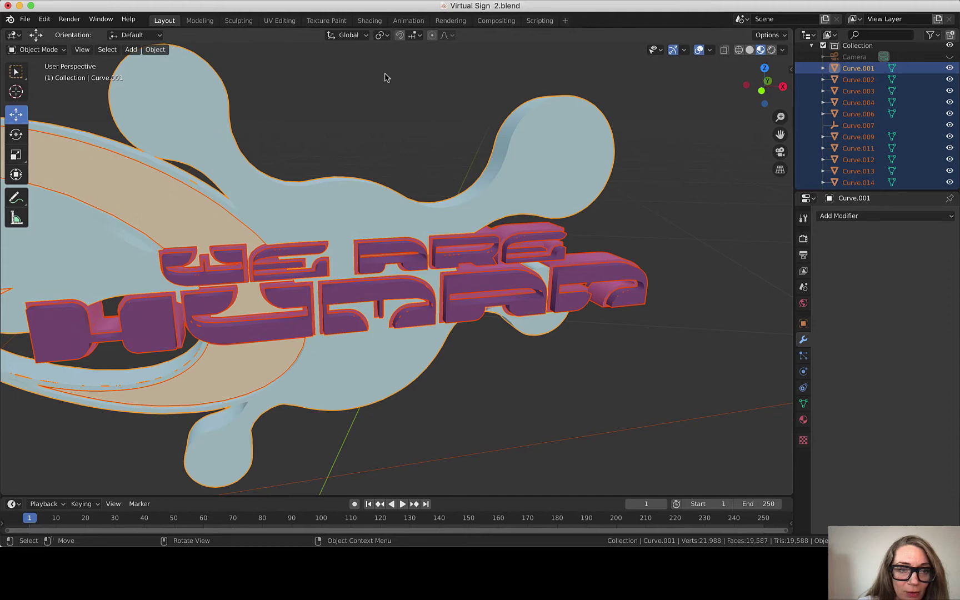
{"action": "left_click", "coordinate": [345, 232]}
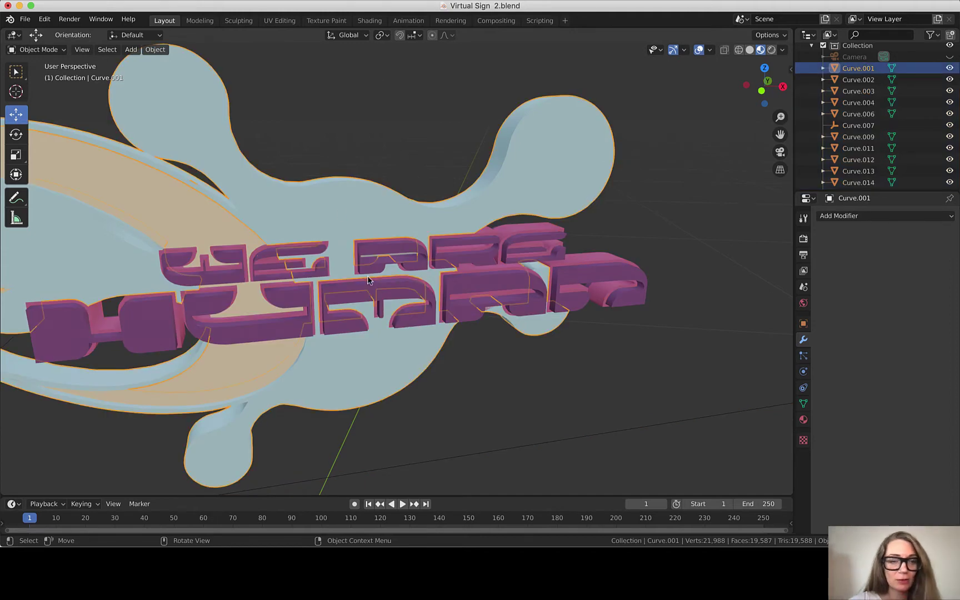
{"action": "middle_click_drag", "start_coordinate": [368, 279], "coordinate": [368, 278]}
{"action": "key", "text": "w"}
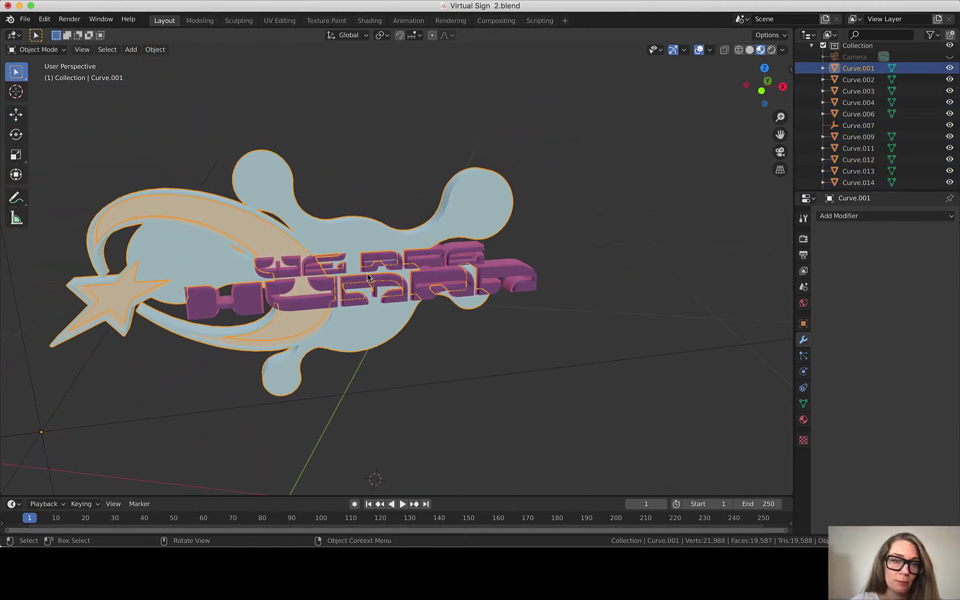
{"action": "left_click", "coordinate": [16, 115]}
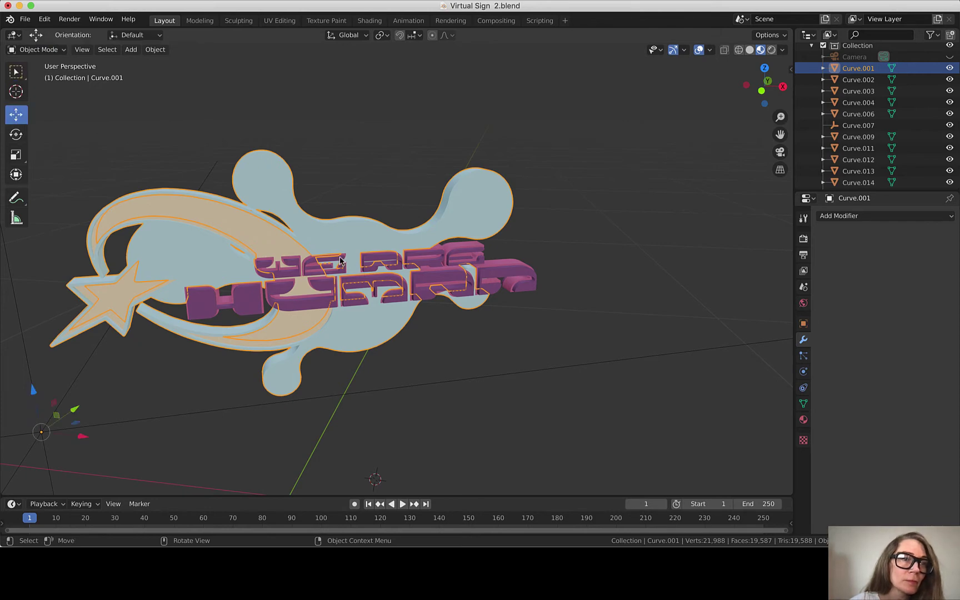
{"action": "left_click_drag", "start_coordinate": [86, 415], "coordinate": [124, 332]}
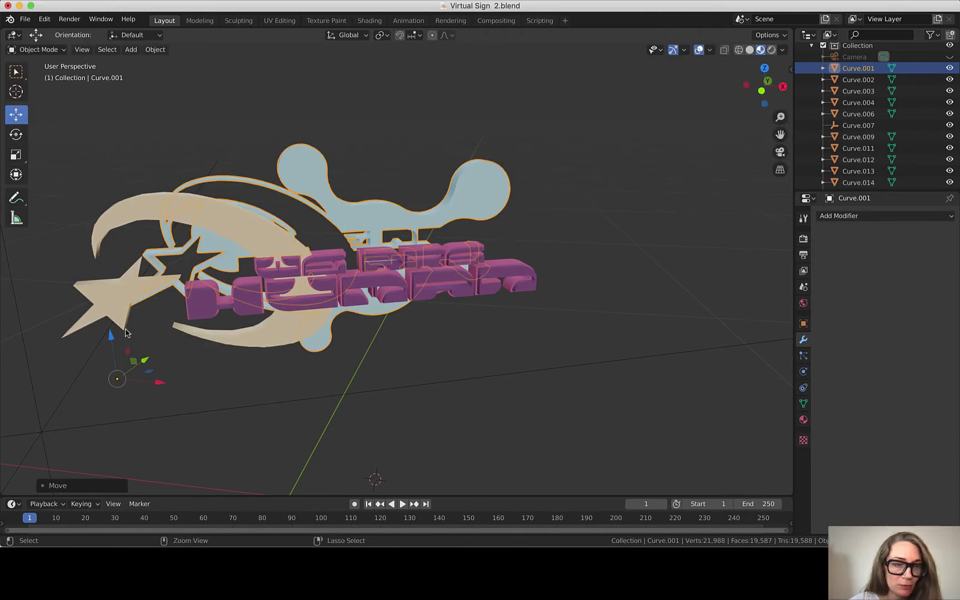
{"action": "key", "text": "ctrl+z"}
{"action": "key", "text": "ctrl+z"}
{"action": "key", "text": "ctrl+z"}
{"action": "key", "text": "ctrl+z"}
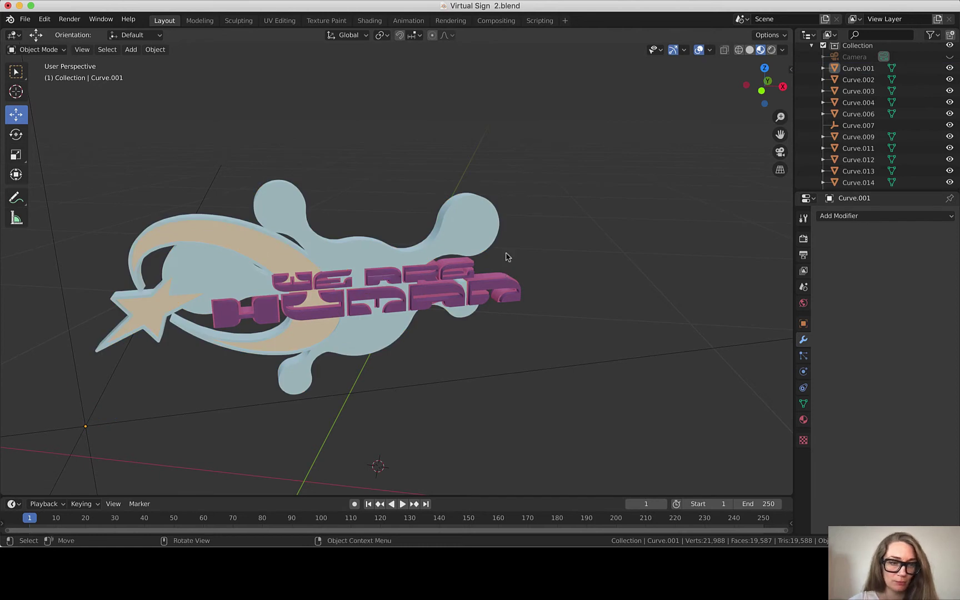
- Delete the thin line object Curve.007 from the sign
{"action": "middle_click_drag", "start_coordinate": [507, 256], "coordinate": [507, 250]}
{"action": "left_click", "coordinate": [55, 208]}
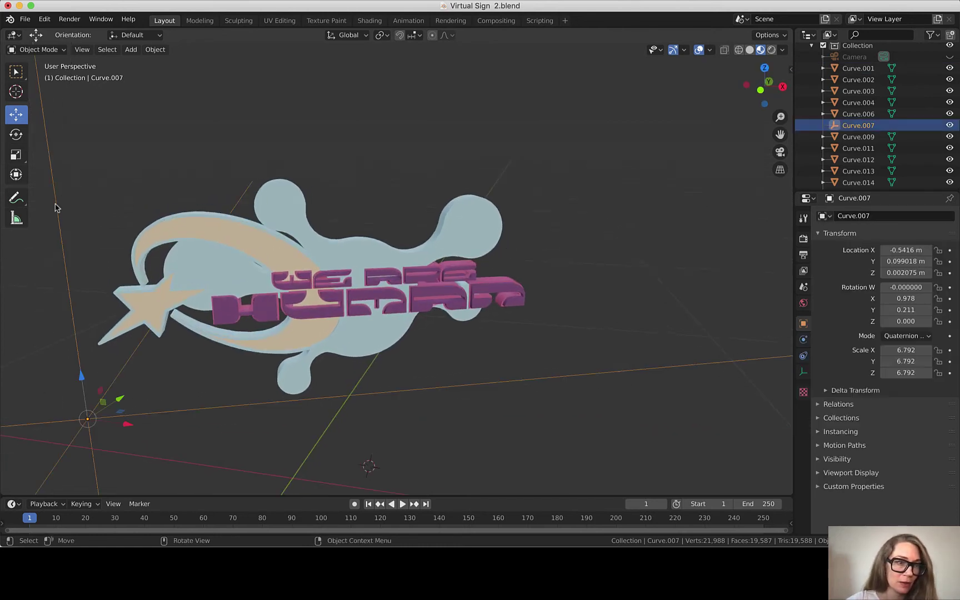
{"action": "left_click_drag", "start_coordinate": [118, 399], "coordinate": [404, 492]}
{"action": "key", "text": "x"}
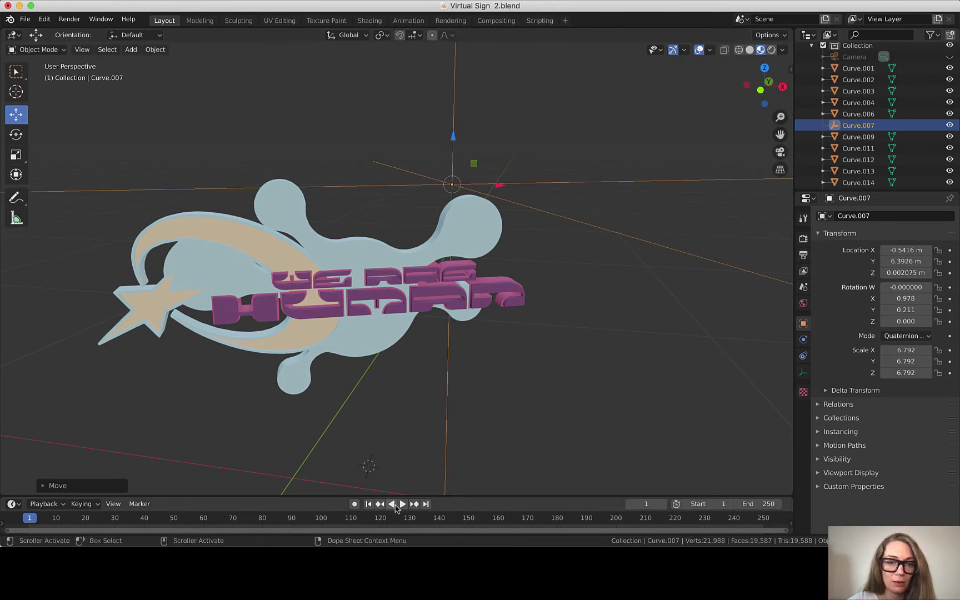
{"action": "key", "text": "x"}
{"action": "left_click", "coordinate": [401, 476]}
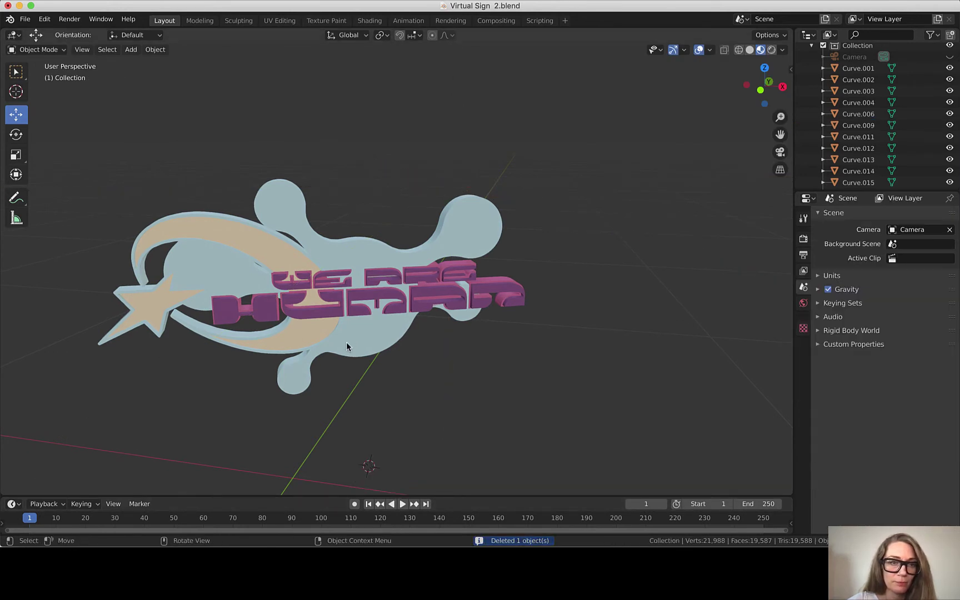
- Select Curve.001 through Curve.018 in the Outliner, then open the Object menu
{"action": "left_click_drag", "start_coordinate": [568, 113], "coordinate": [77, 466]}
{"action": "left_click", "coordinate": [131, 50]}
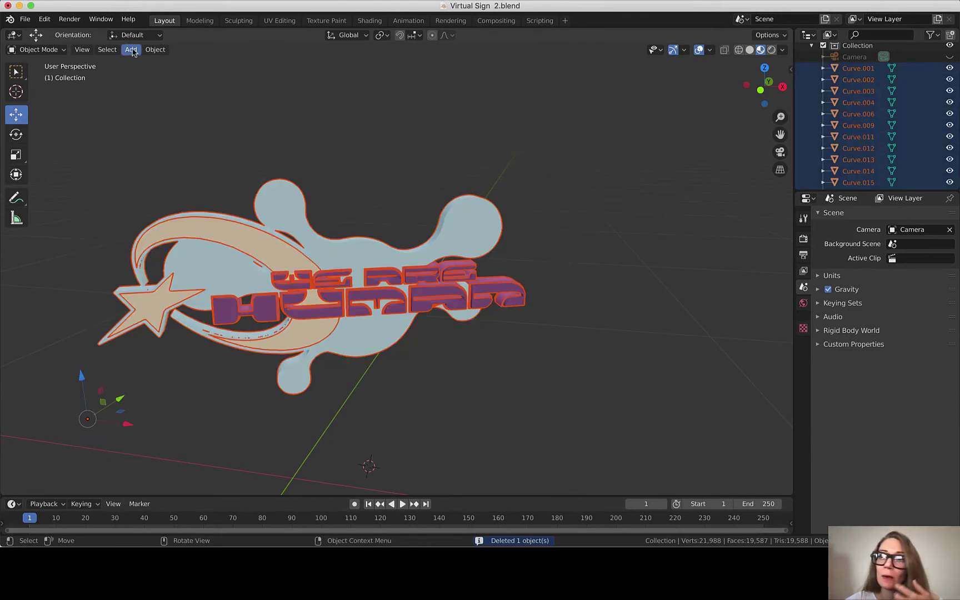
{"action": "scroll", "coordinate": [854, 119], "scroll_direction": "down", "scroll_amount": 10}
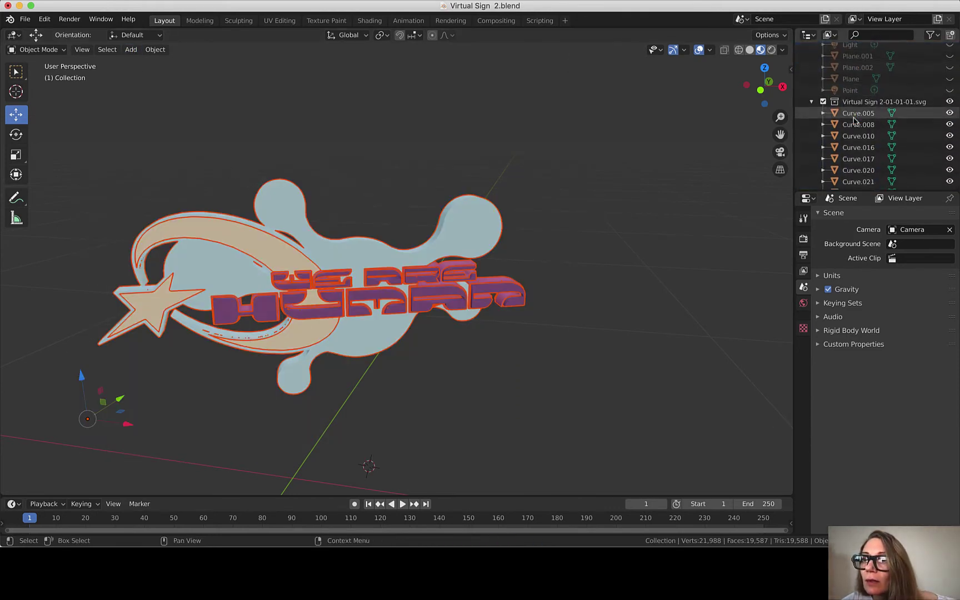
{"action": "scroll", "coordinate": [854, 120], "scroll_direction": "up", "scroll_amount": 5}
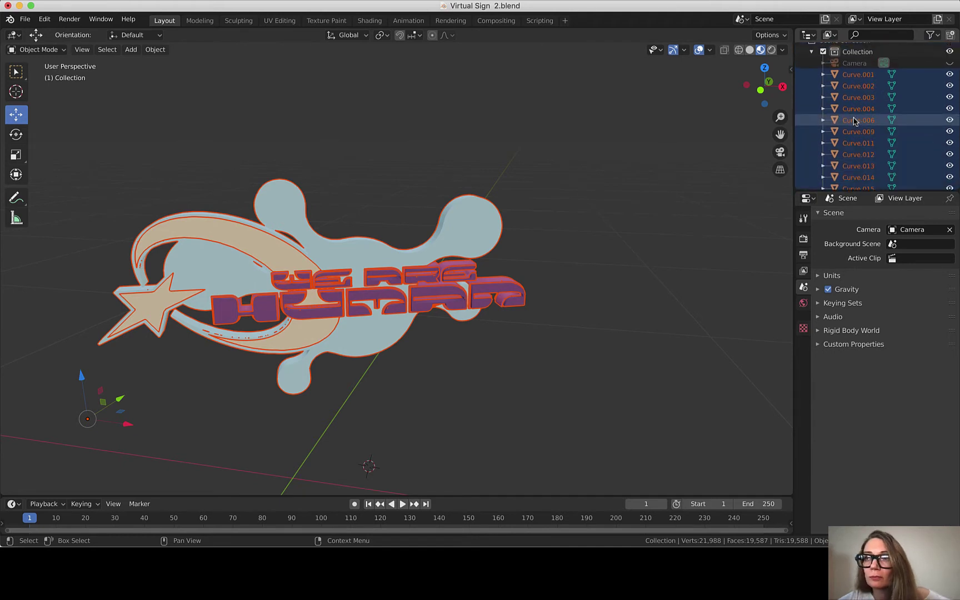
{"action": "left_click", "coordinate": [855, 76]}
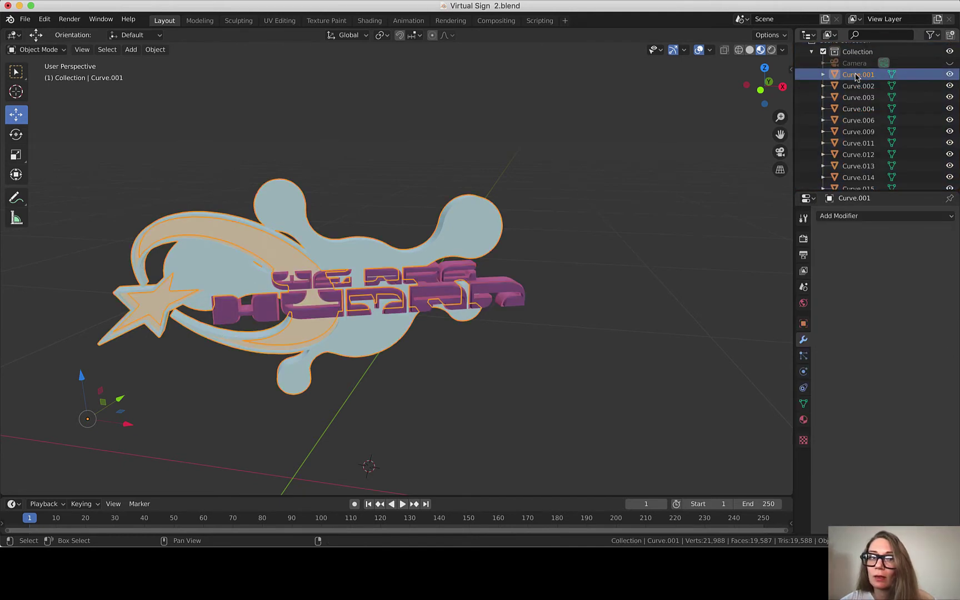
{"action": "scroll", "coordinate": [857, 100], "scroll_direction": "down", "scroll_amount": 5}
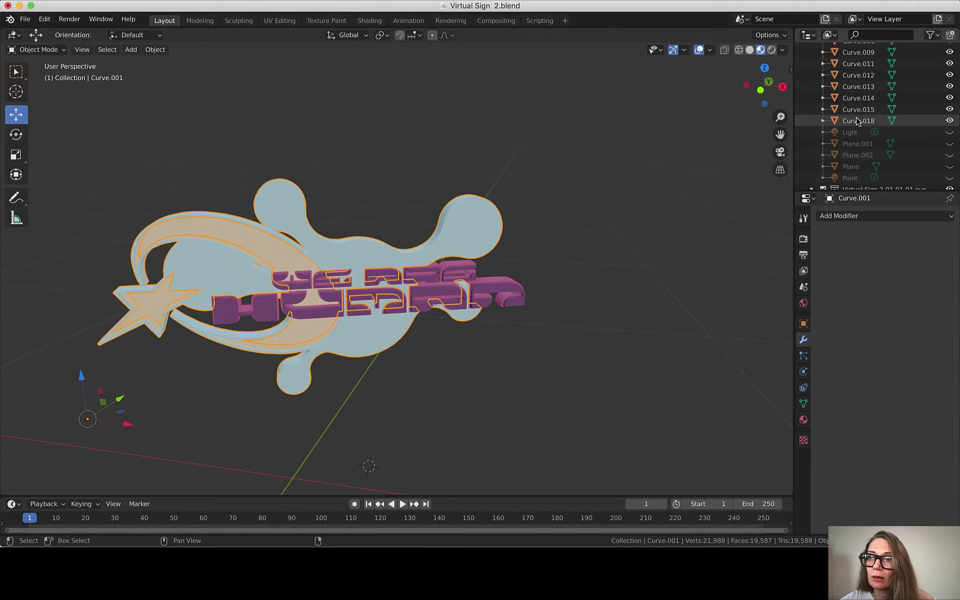
{"action": "left_click", "coordinate": [857, 121], "text": "shift"}
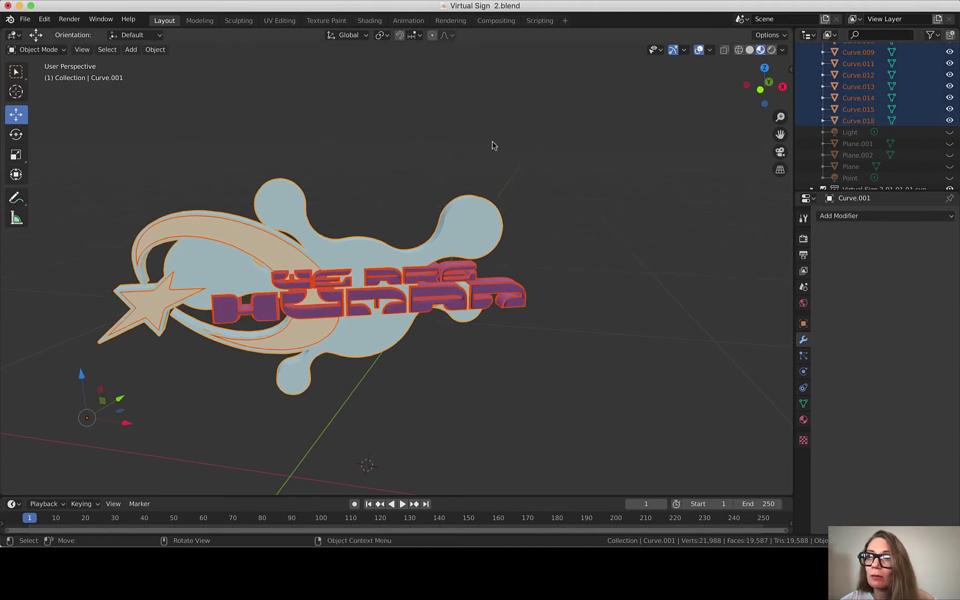
{"action": "scroll", "coordinate": [862, 97], "scroll_direction": "up", "scroll_amount": 4}
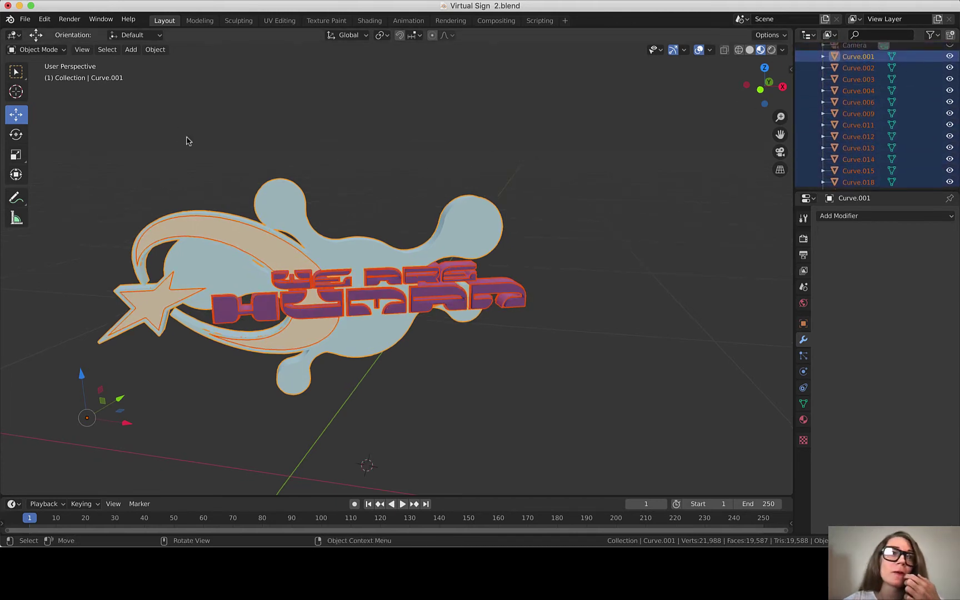
{"action": "left_click", "coordinate": [155, 50]}
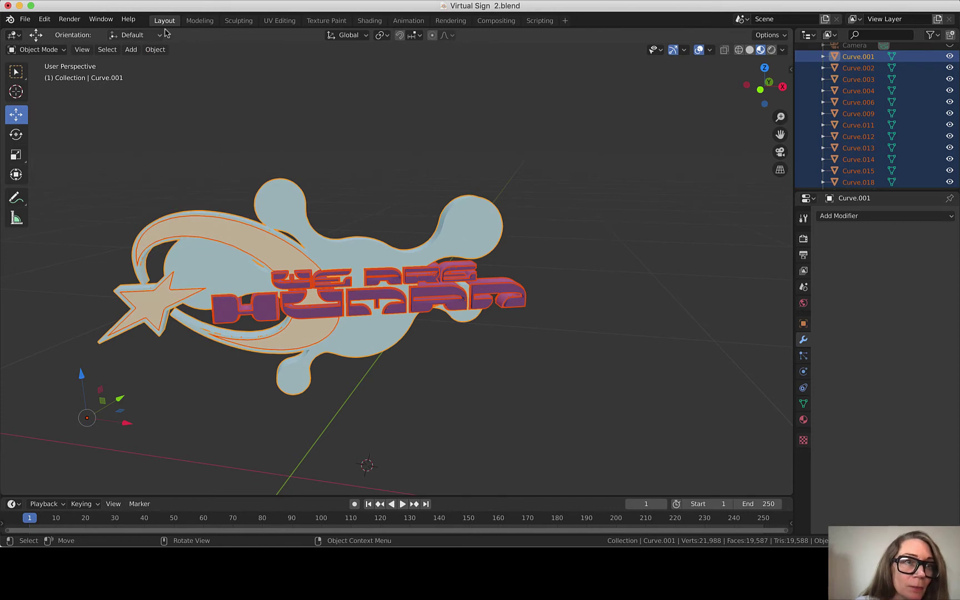
{"action": "left_click", "coordinate": [155, 49]}
{"action": "left_click", "coordinate": [155, 49]}
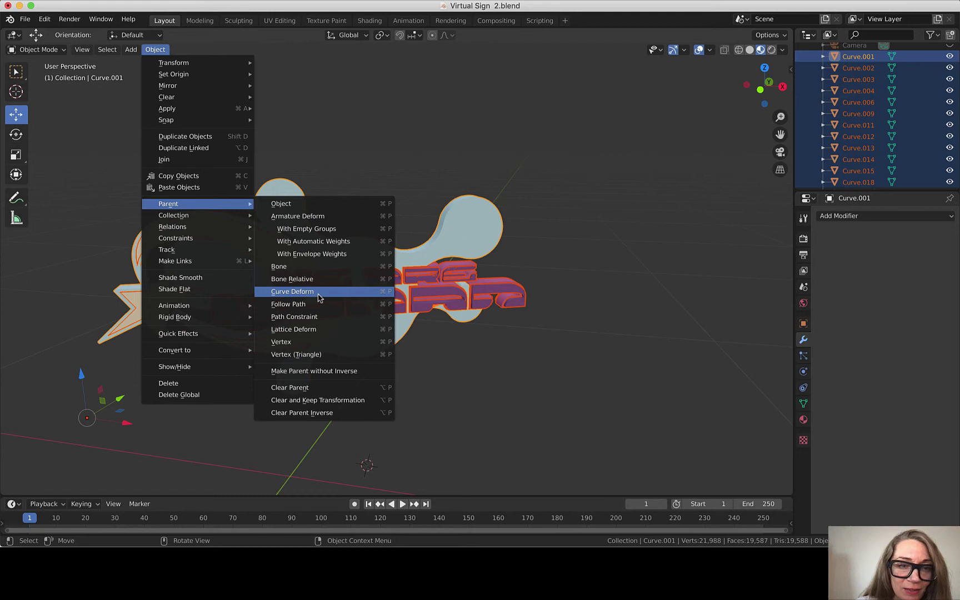
- Clear the pieces' parents with Clear and Keep Transformation, then select only Curve.001
{"action": "mouse_move", "coordinate": [217, 239]}
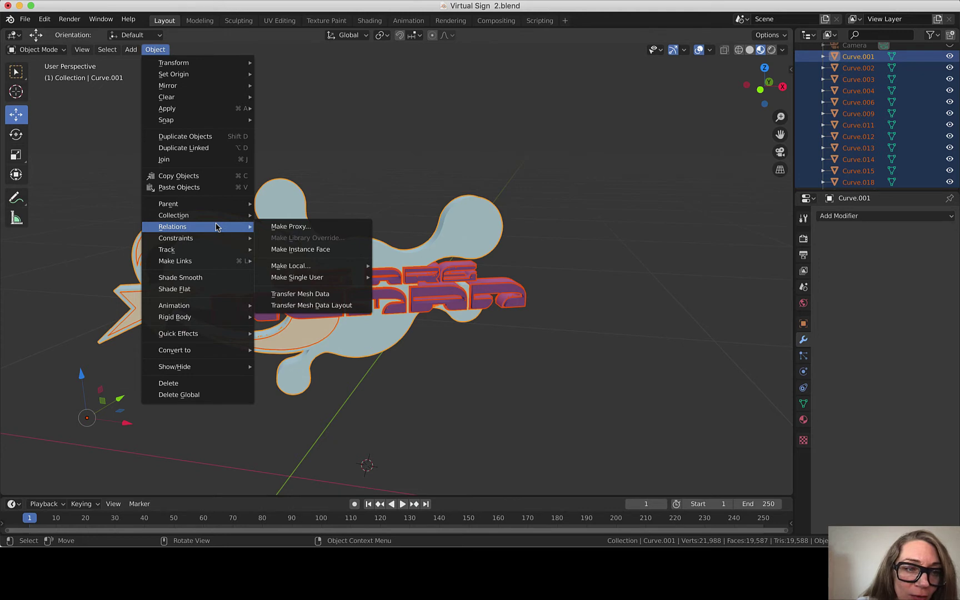
{"action": "mouse_move", "coordinate": [234, 205]}
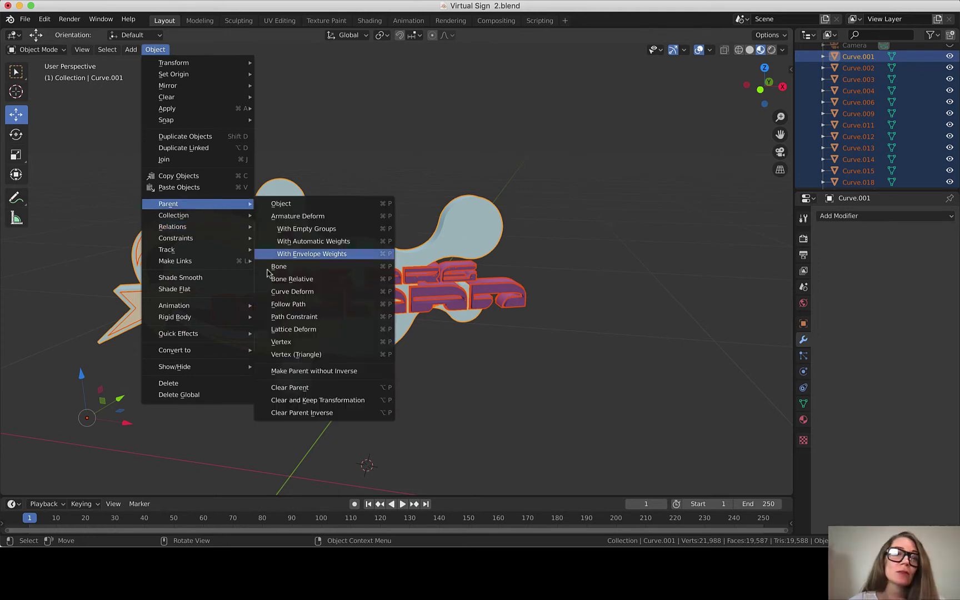
{"action": "left_click", "coordinate": [321, 392]}
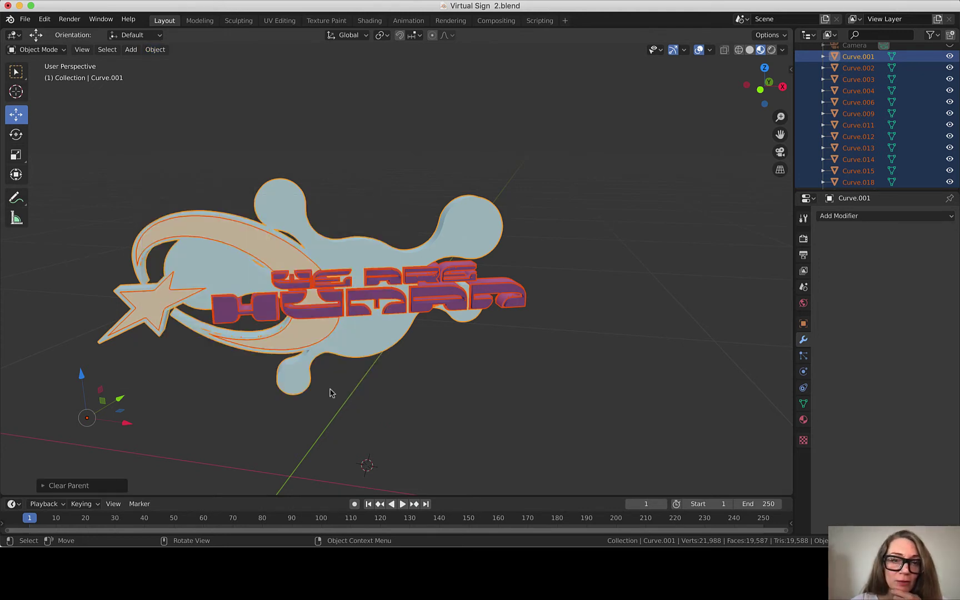
{"action": "left_click", "coordinate": [156, 49]}
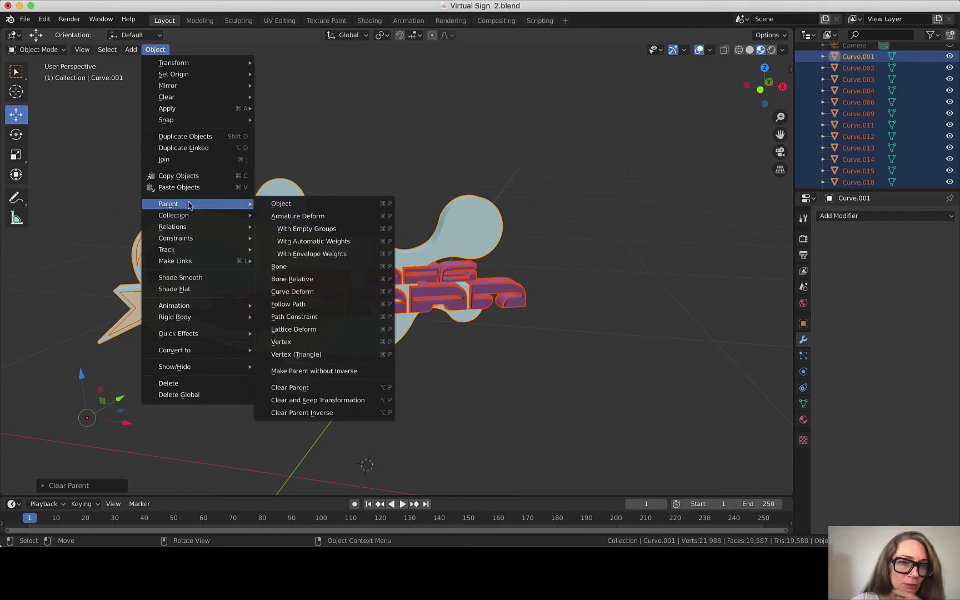
{"action": "left_click", "coordinate": [321, 402]}
{"action": "left_click", "coordinate": [156, 49]}
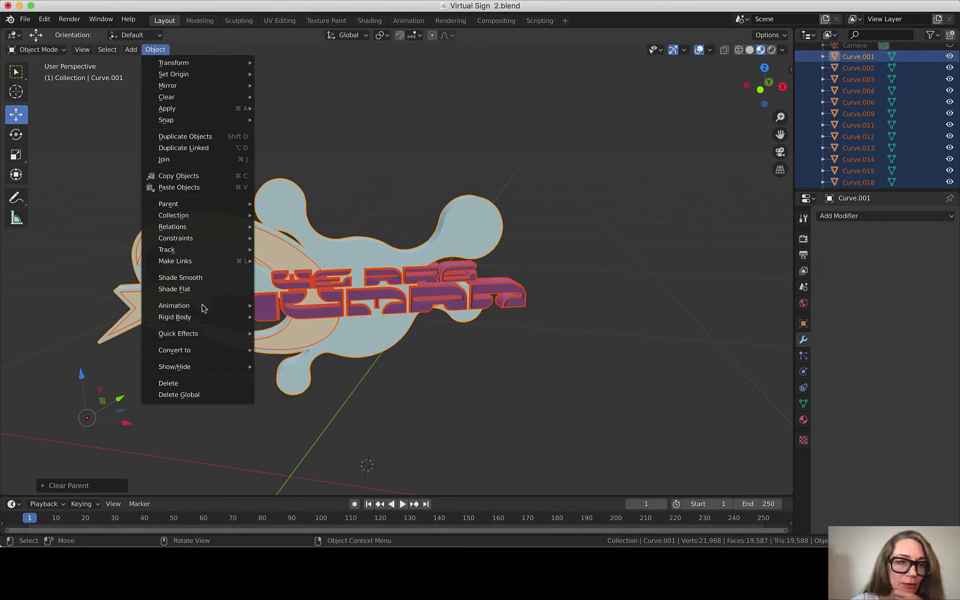
{"action": "mouse_move", "coordinate": [194, 205]}
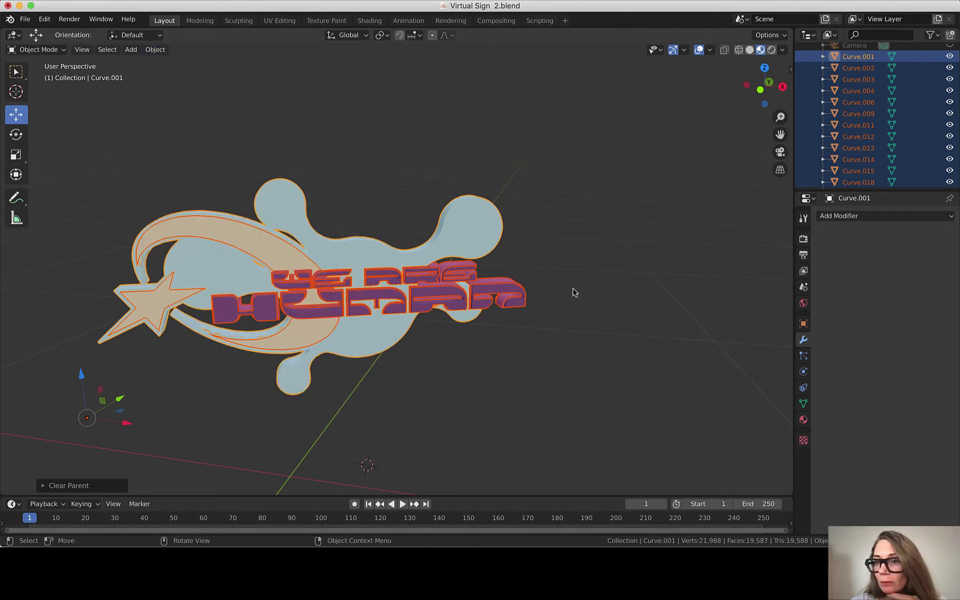
{"action": "left_click", "coordinate": [574, 292]}
- Try selecting the sign pieces with the blob Curve.001 as the active object
{"action": "left_click", "coordinate": [466, 244]}
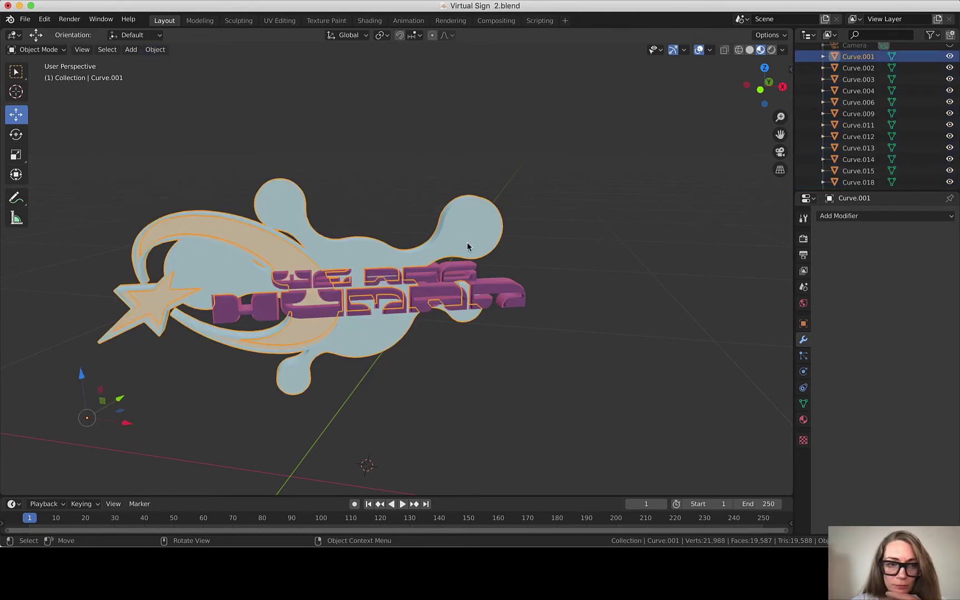
{"action": "middle_click_drag", "start_coordinate": [210, 274], "coordinate": [220, 270]}
{"action": "left_click", "coordinate": [226, 309], "text": "shift"}
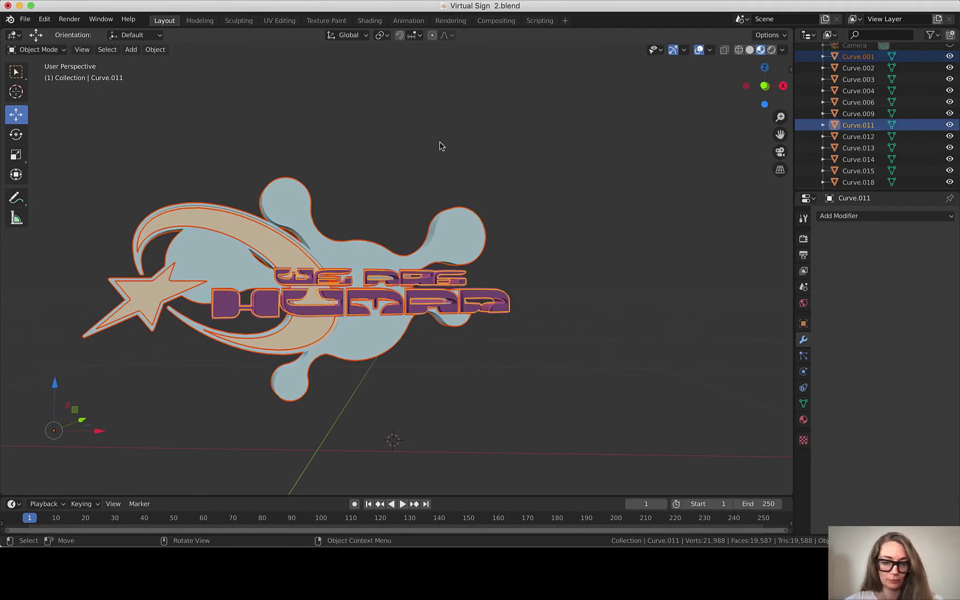
{"action": "left_click_drag", "start_coordinate": [558, 110], "coordinate": [64, 453]}
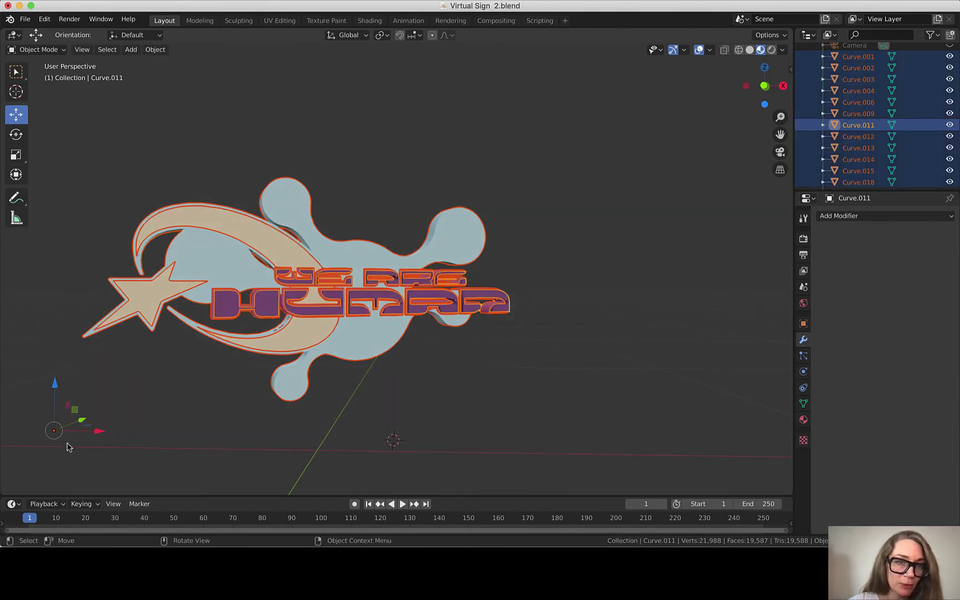
{"action": "left_click", "coordinate": [300, 200], "text": "shift"}
{"action": "left_click", "coordinate": [303, 197], "text": "shift"}
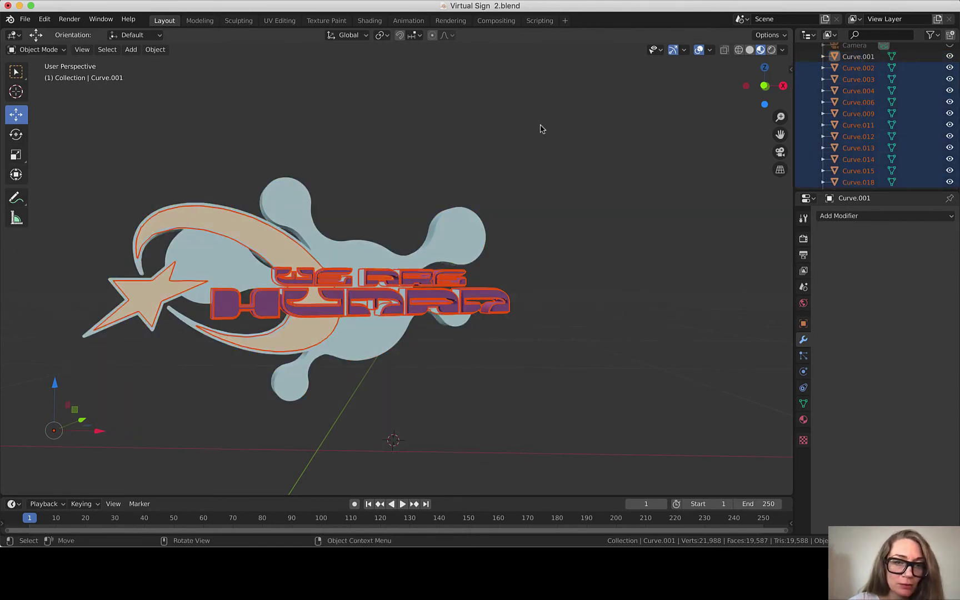
- Box-select all sign pieces and parent them to Curve.001 with Object (Without Inverse)
{"action": "key", "text": "b"}
{"action": "left_click_drag", "start_coordinate": [540, 137], "coordinate": [72, 485]}
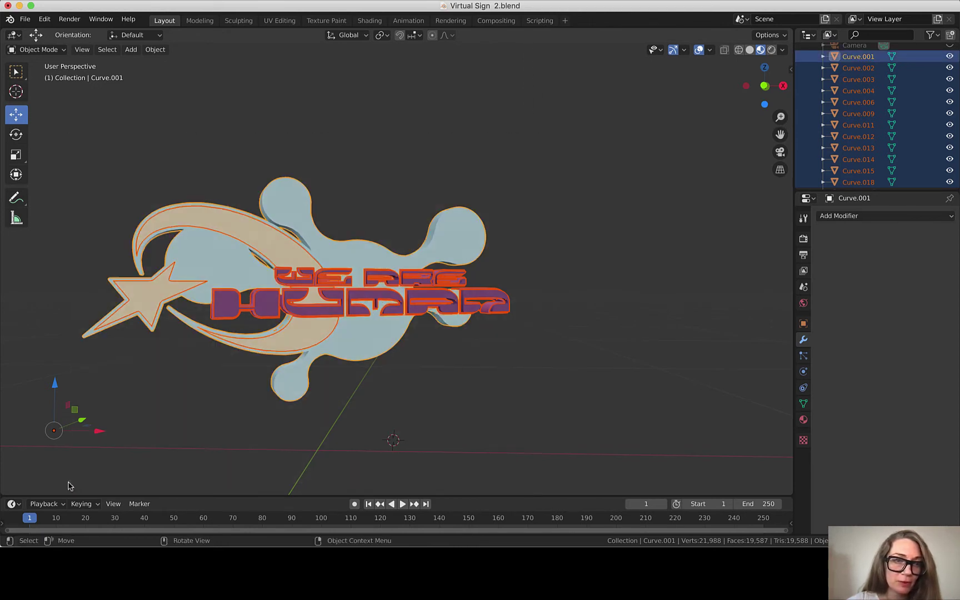
{"action": "scroll", "coordinate": [287, 184], "scroll_direction": "up", "scroll_amount": 3}
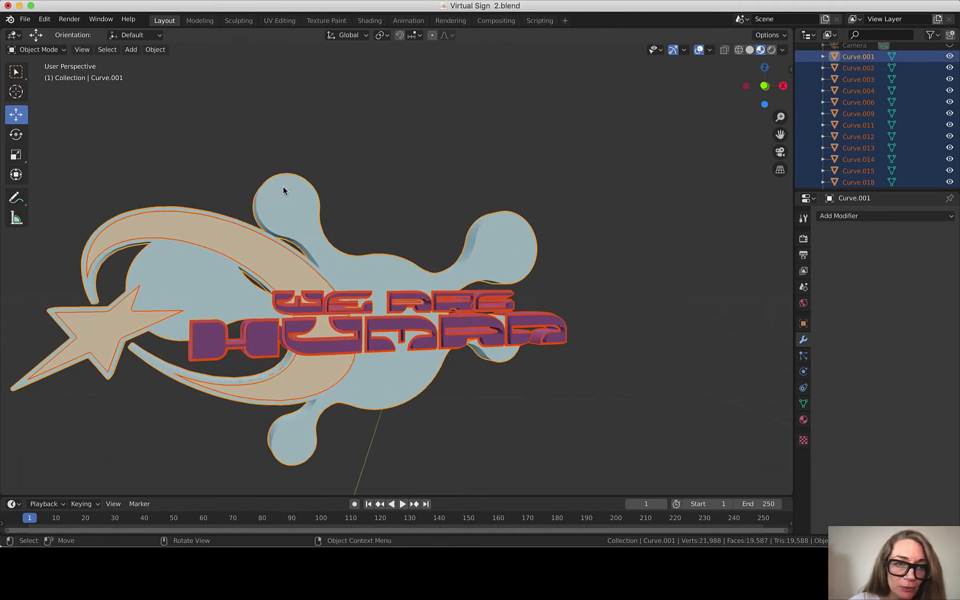
{"action": "key", "text": "ctrl+p"}
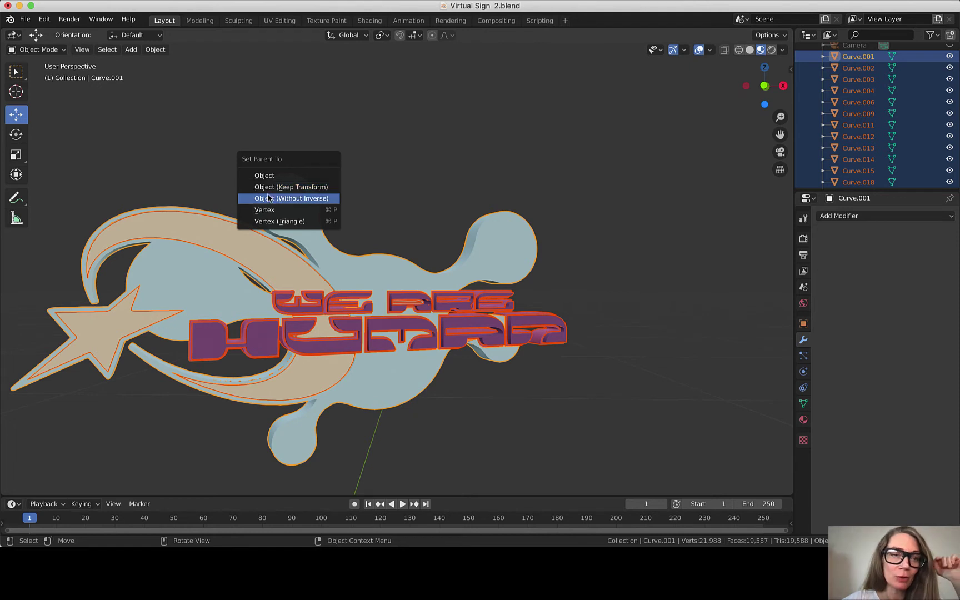
{"action": "left_click", "coordinate": [271, 198]}
{"action": "left_click", "coordinate": [450, 156]}
- Frame the whole scene and box-select every curve piece of the logo again
{"action": "key", "text": "Home"}
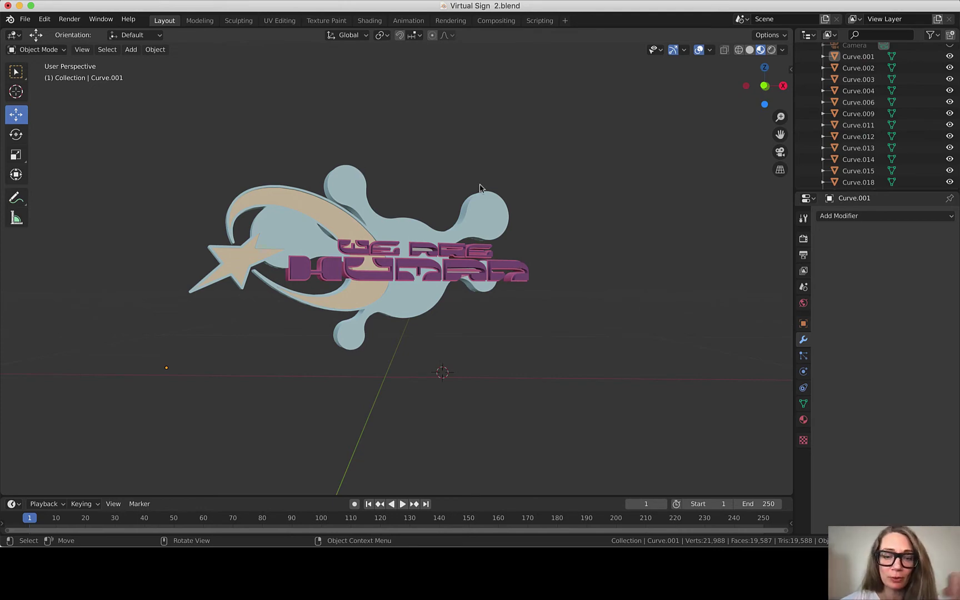
{"action": "key", "text": "b"}
{"action": "left_click_drag", "start_coordinate": [559, 127], "coordinate": [168, 408]}
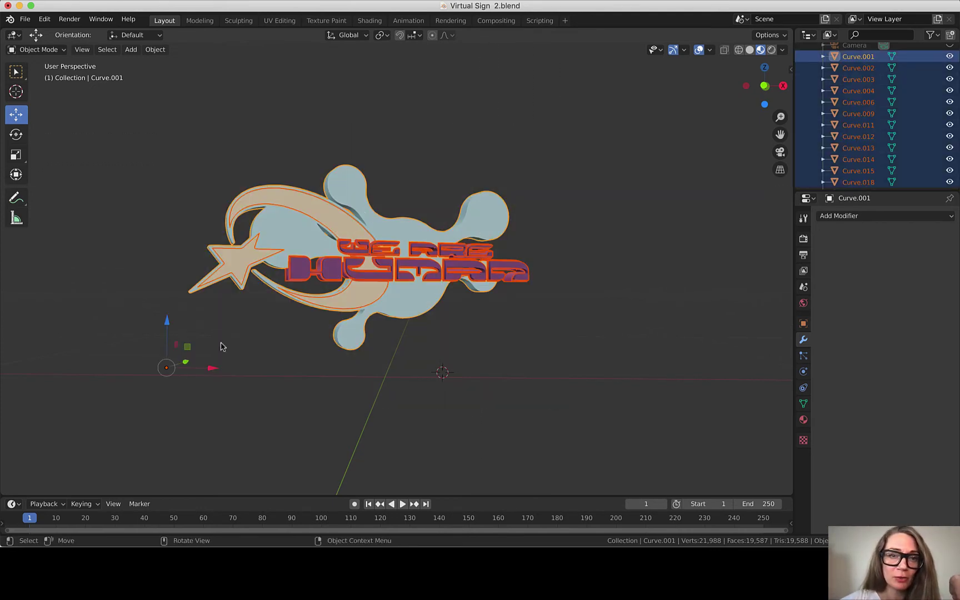
{"action": "scroll", "coordinate": [351, 168], "scroll_direction": "up", "scroll_amount": 6}
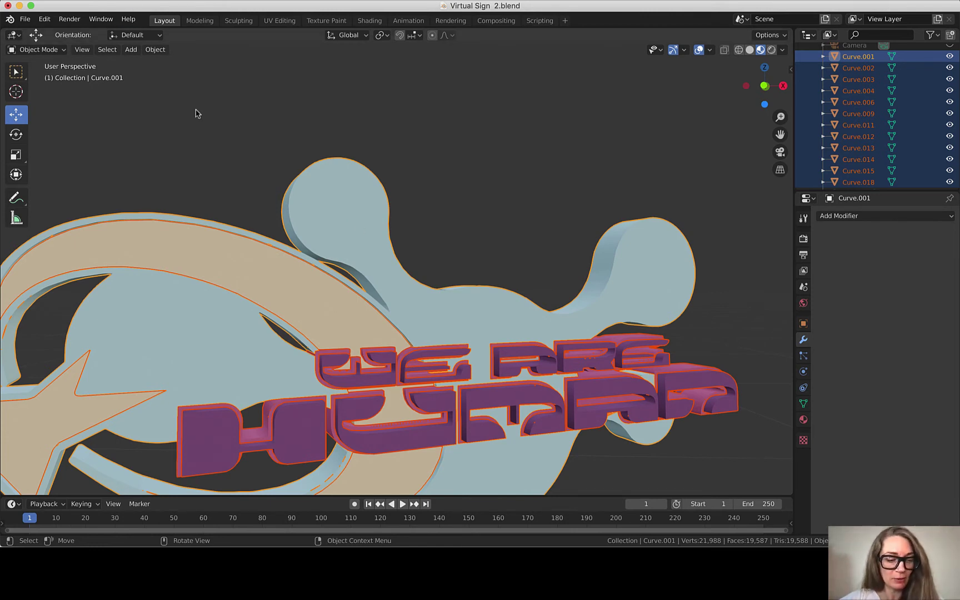
- Parent the curve pieces to Curve.001 with Object (Keep Transform)
{"action": "key", "text": "ctrl+p"}
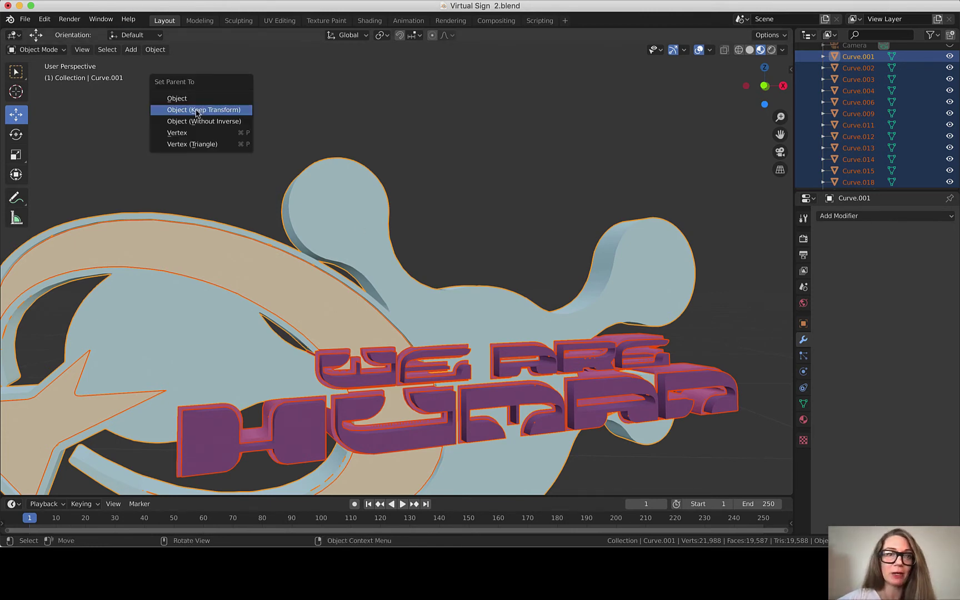
{"action": "left_click", "coordinate": [196, 110]}
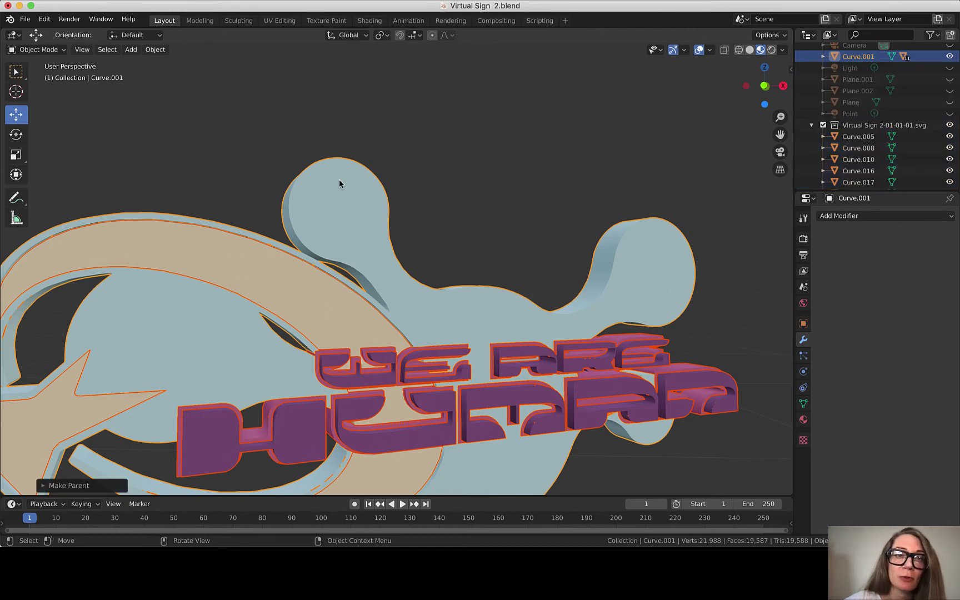
{"action": "middle_click_drag", "start_coordinate": [339, 183], "coordinate": [342, 198]}
- Move the whole sign to the left as a single unit
{"action": "key", "text": "g"}
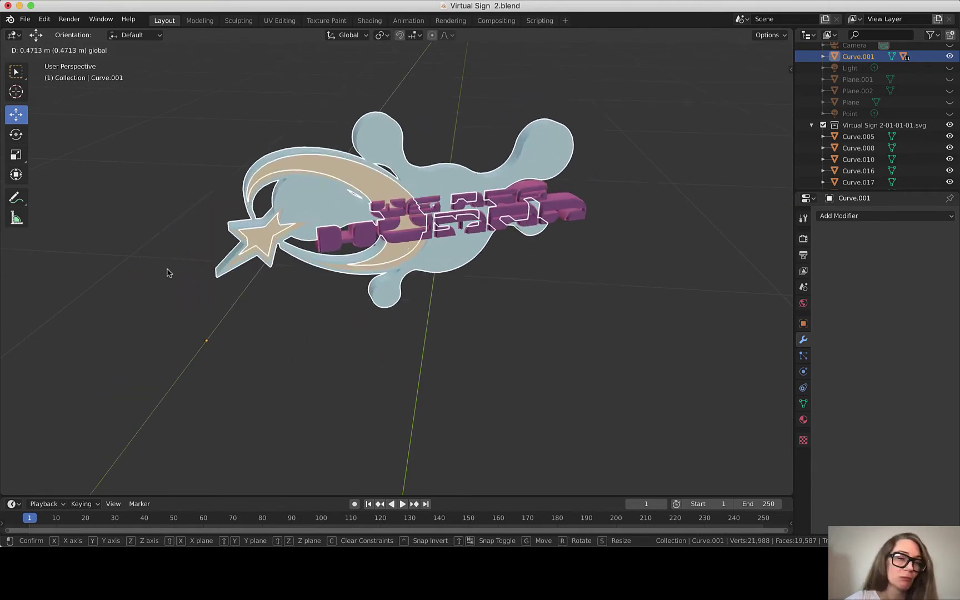
{"action": "left_click", "coordinate": [169, 273]}
{"action": "key", "text": "g"}
{"action": "left_click", "coordinate": [241, 366]}
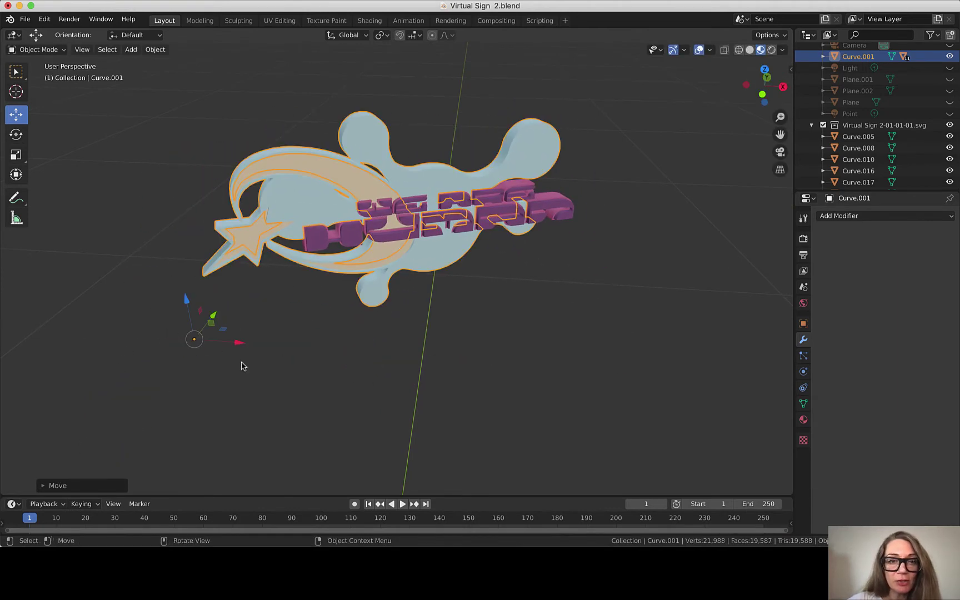
{"action": "middle_click_drag", "start_coordinate": [241, 365], "coordinate": [242, 367]}
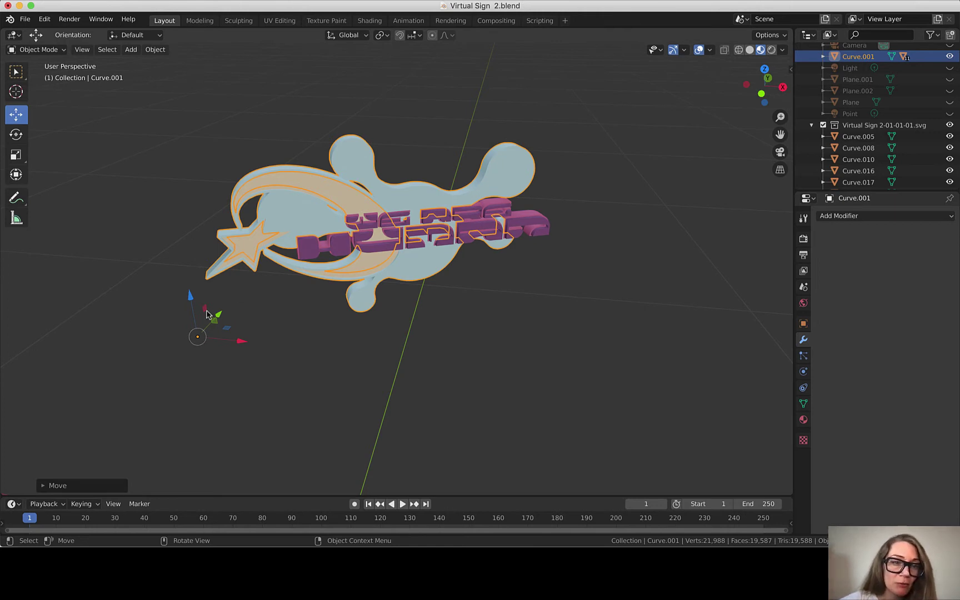
- With the Rotate tool, trial-rotate the sign, undo it, and reselect Curve.001
{"action": "left_click", "coordinate": [16, 133]}
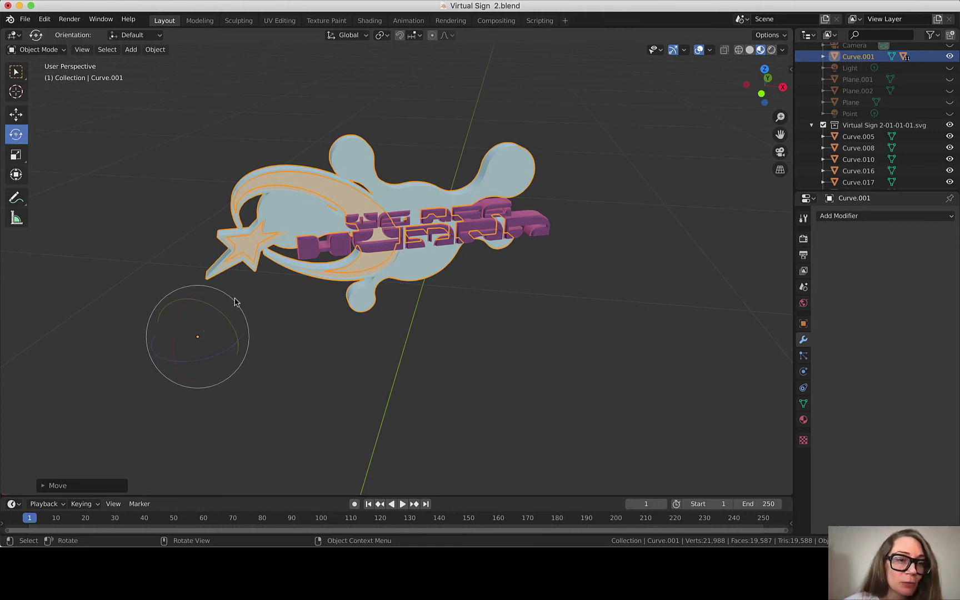
{"action": "mouse_move", "coordinate": [222, 348]}
{"action": "left_mouse_down"}
{"action": "mouse_move", "coordinate": [158, 288]}
{"action": "mouse_move", "coordinate": [139, 334]}
{"action": "mouse_move", "coordinate": [217, 367]}
{"action": "mouse_move", "coordinate": [161, 398]}
{"action": "mouse_move", "coordinate": [328, 327]}
{"action": "mouse_move", "coordinate": [213, 341]}
{"action": "left_mouse_up"}
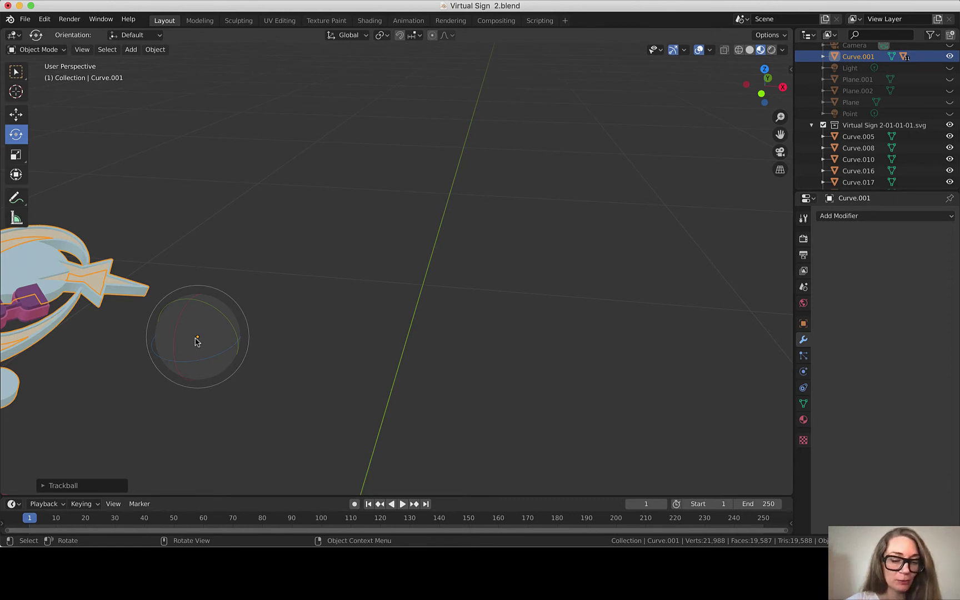
{"action": "key", "text": "ctrl+z"}
{"action": "key", "text": "ctrl+z"}
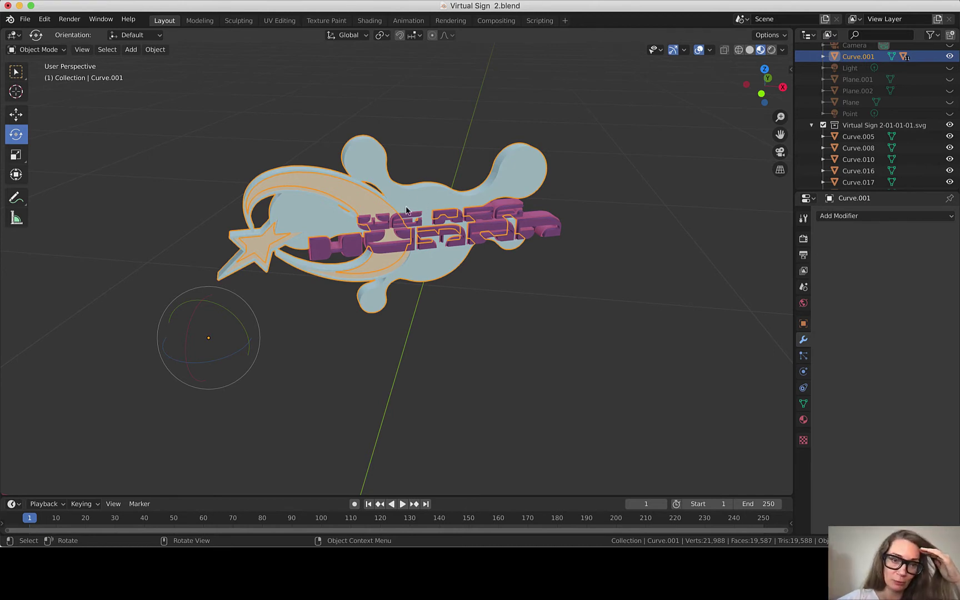
{"action": "left_click", "coordinate": [480, 315]}
{"action": "left_click", "coordinate": [413, 189]}
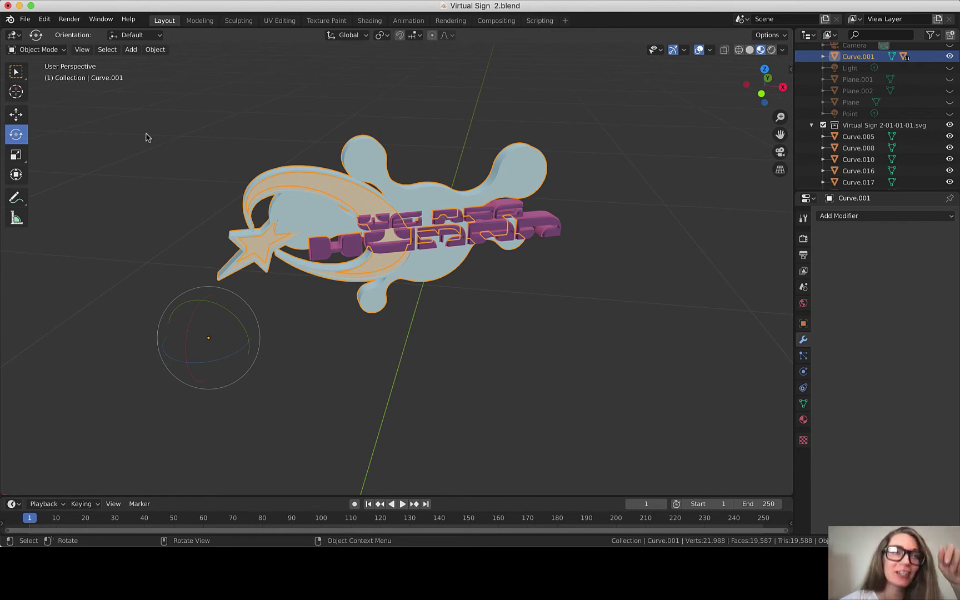
- Set the sign's origin to its geometry from the Object menu
{"action": "left_click", "coordinate": [155, 50]}
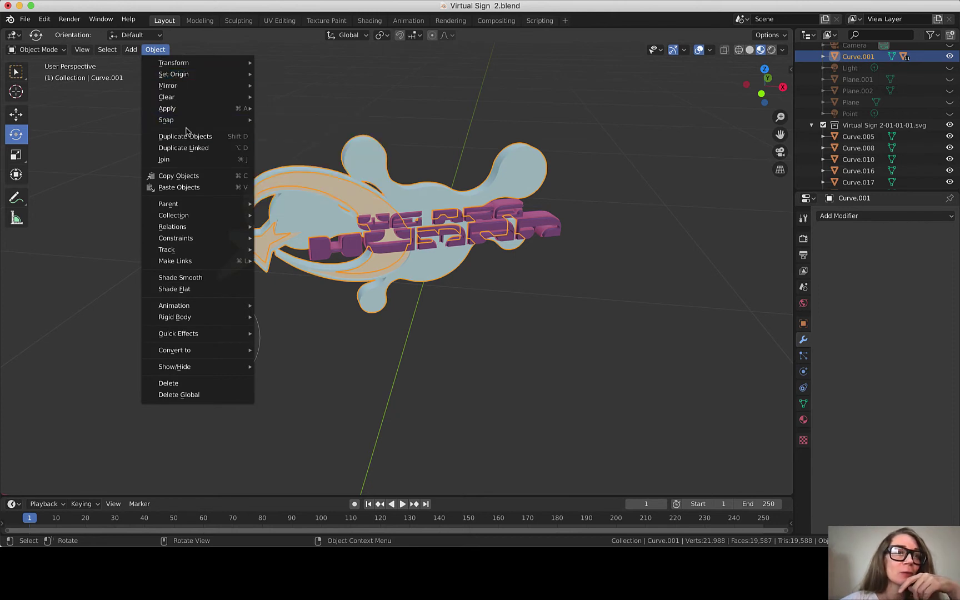
{"action": "mouse_move", "coordinate": [177, 78]}
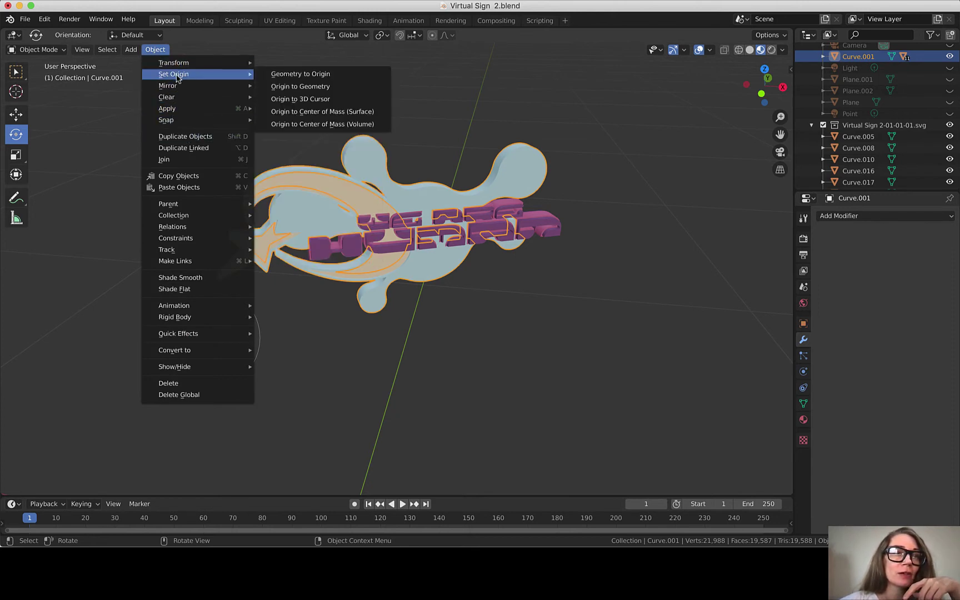
{"action": "left_click", "coordinate": [339, 86]}
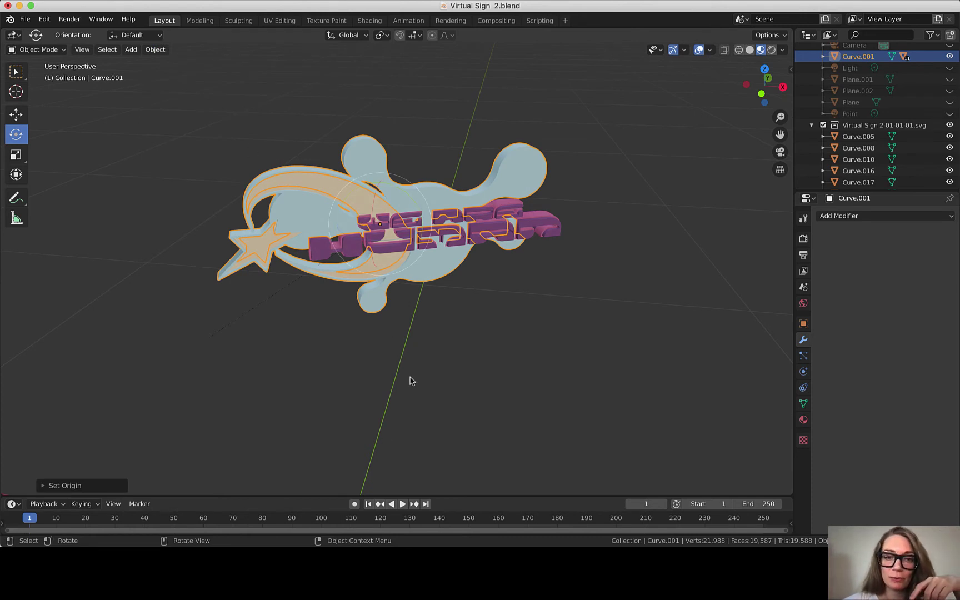
{"action": "scroll", "coordinate": [411, 381], "scroll_direction": "down", "scroll_amount": 5}
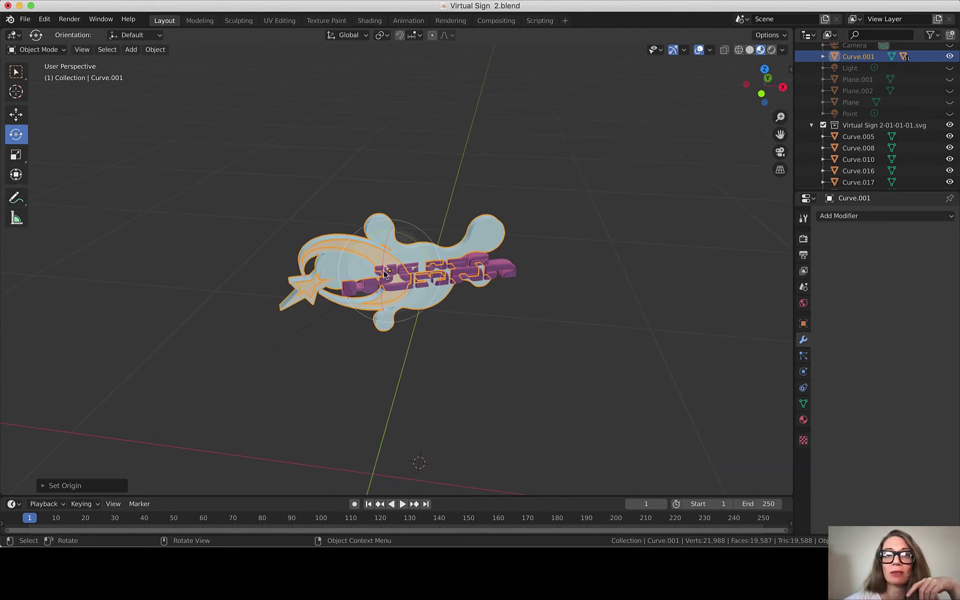
{"action": "scroll", "coordinate": [384, 273], "scroll_direction": "up", "scroll_amount": 3}
{"action": "scroll", "coordinate": [385, 273], "scroll_direction": "up", "scroll_amount": 2}
- Snap the 3D cursor to the selected sign, then box-select every piece including the lettering
{"action": "left_click", "coordinate": [155, 50]}
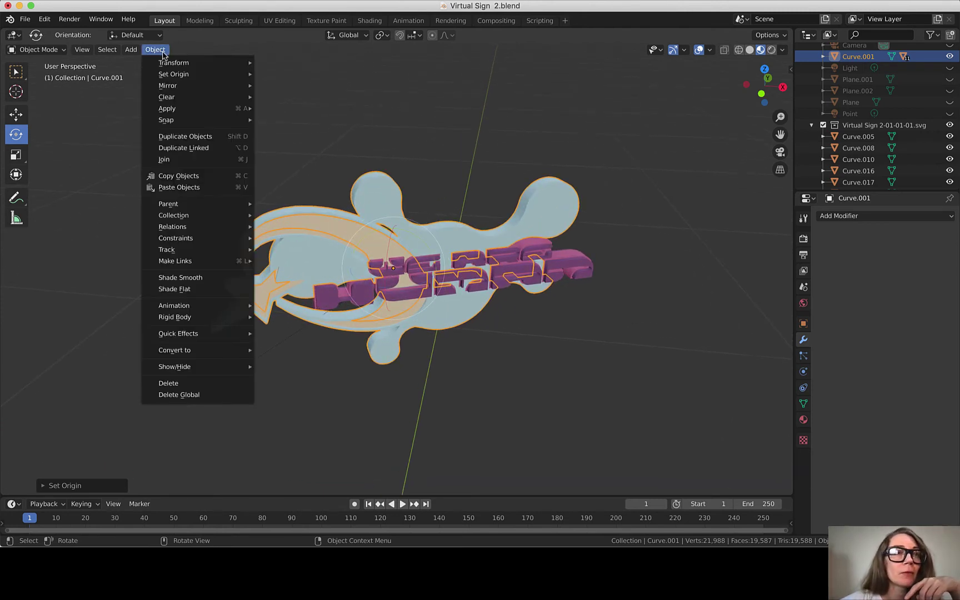
{"action": "mouse_move", "coordinate": [183, 120]}
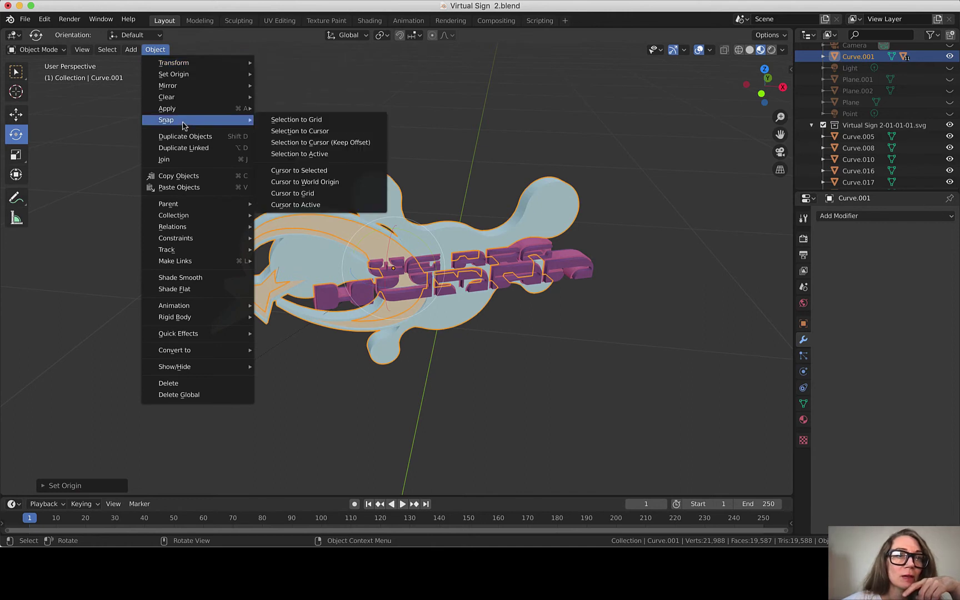
{"action": "left_click", "coordinate": [310, 173]}
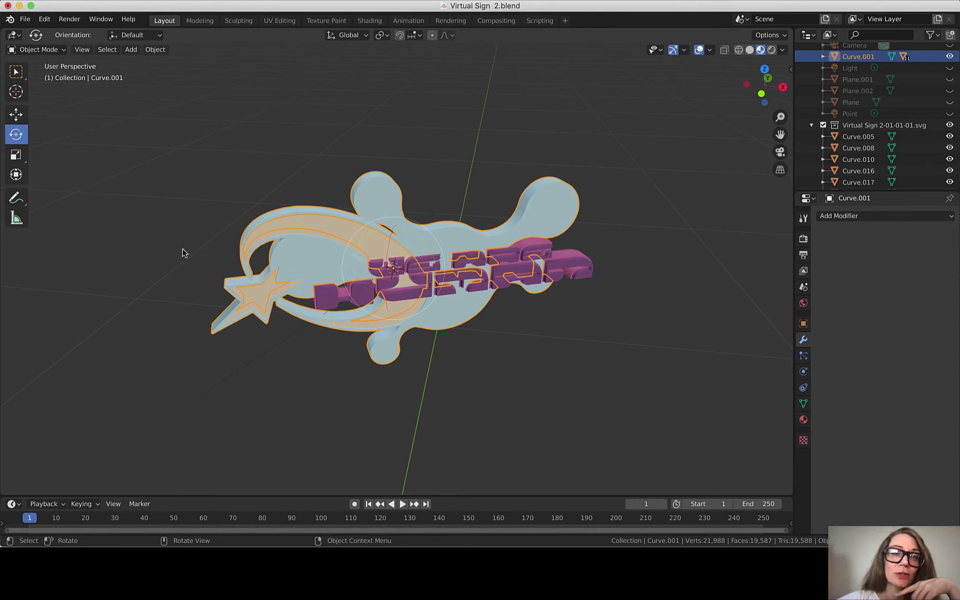
{"action": "key", "text": "b"}
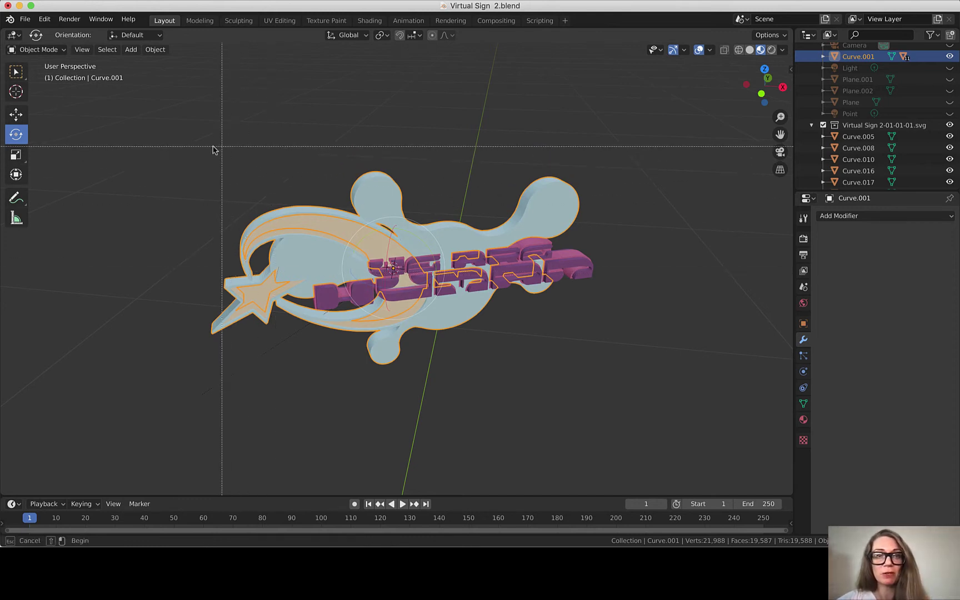
{"action": "left_click_drag", "start_coordinate": [254, 175], "coordinate": [637, 401]}
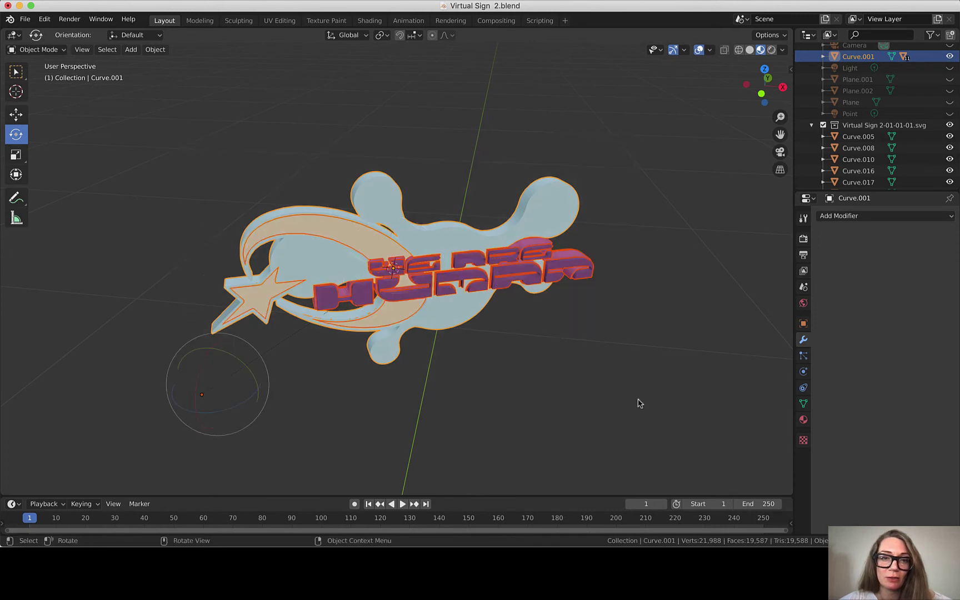
- Set the selected pieces' origins to the 3D cursor with Object > Set Origin
{"action": "left_click", "coordinate": [155, 49]}
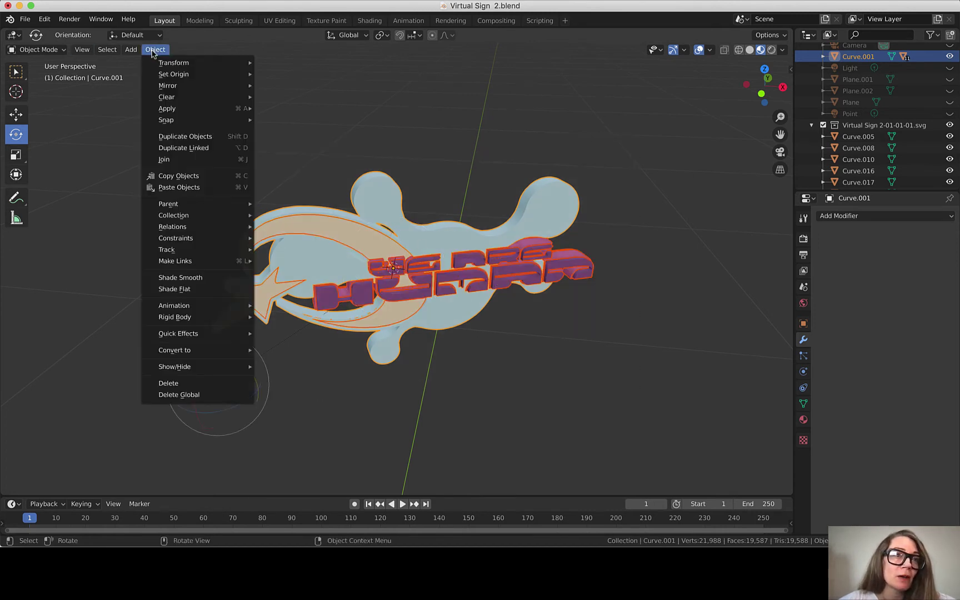
{"action": "mouse_move", "coordinate": [174, 107]}
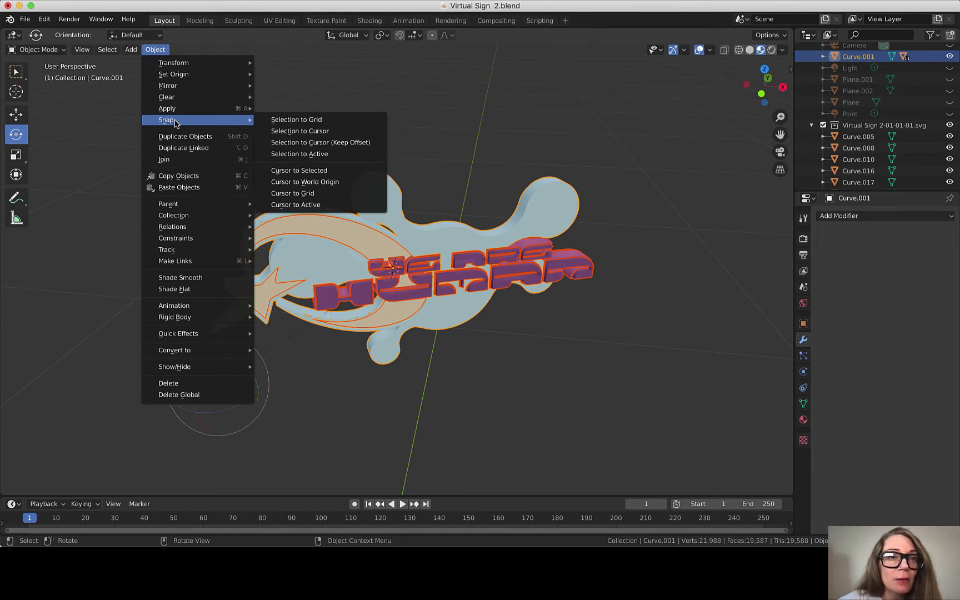
{"action": "mouse_move", "coordinate": [176, 74]}
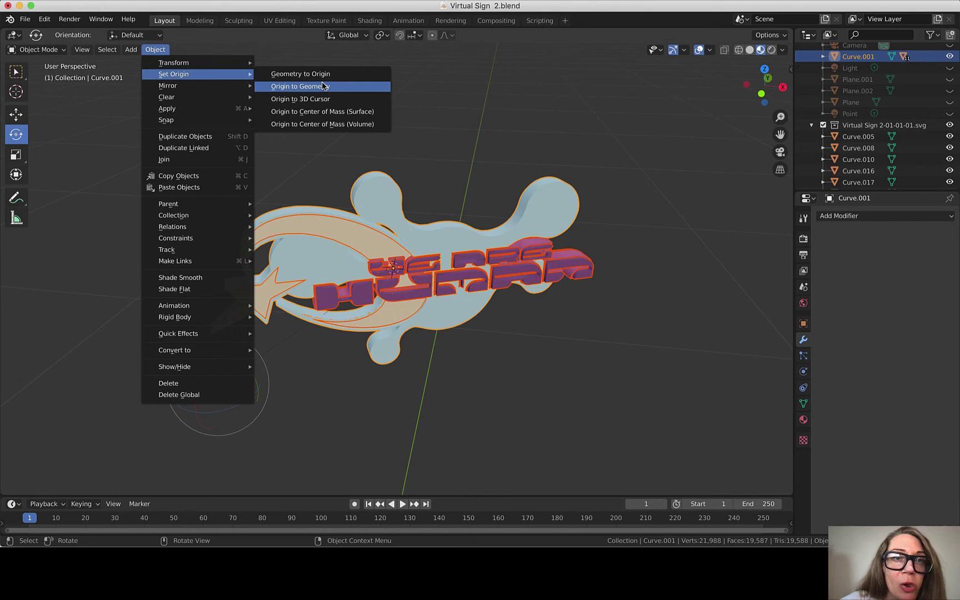
{"action": "left_click", "coordinate": [325, 104]}
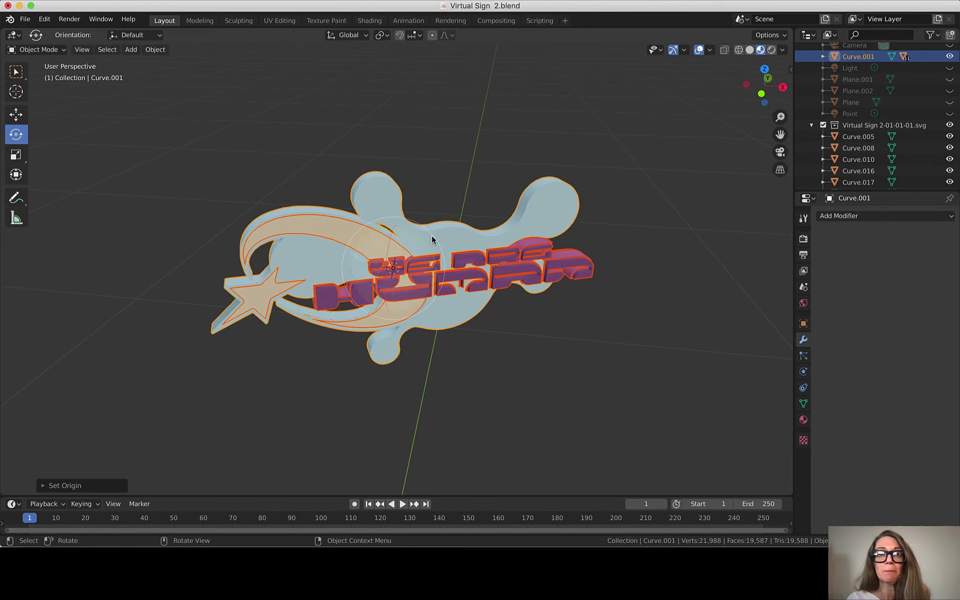
- Rotate the whole sign slightly about the vertical Z axis
{"action": "scroll", "coordinate": [412, 222], "scroll_direction": "right", "scroll_amount": 10}
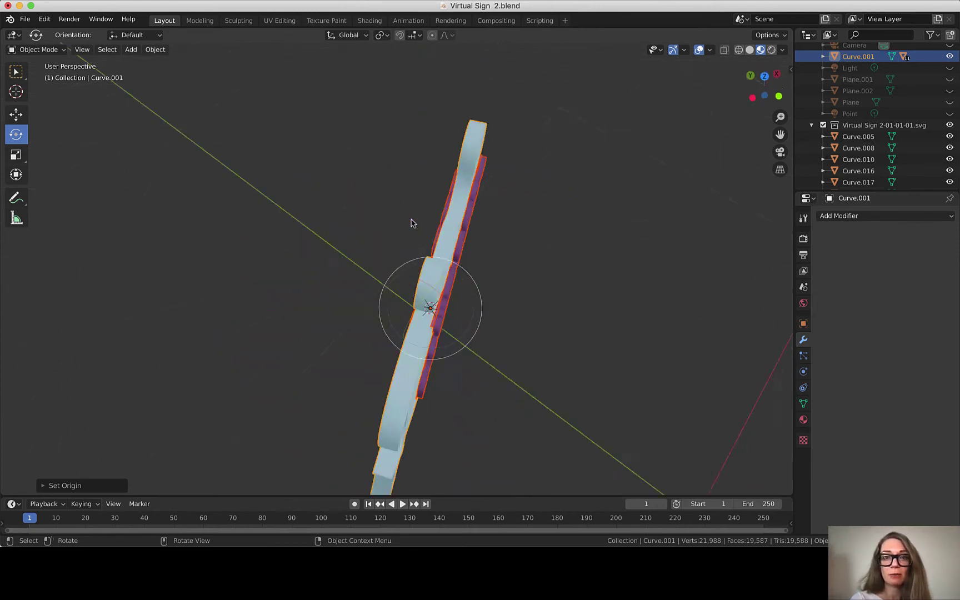
{"action": "scroll", "coordinate": [411, 222], "scroll_direction": "right", "scroll_amount": 5}
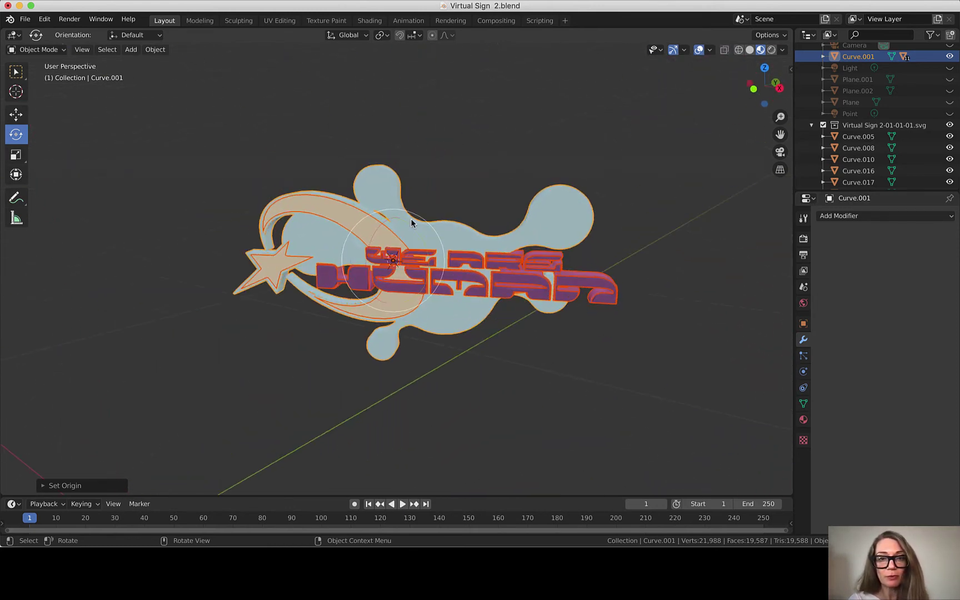
{"action": "scroll", "coordinate": [439, 200], "scroll_direction": "down", "scroll_amount": 10}
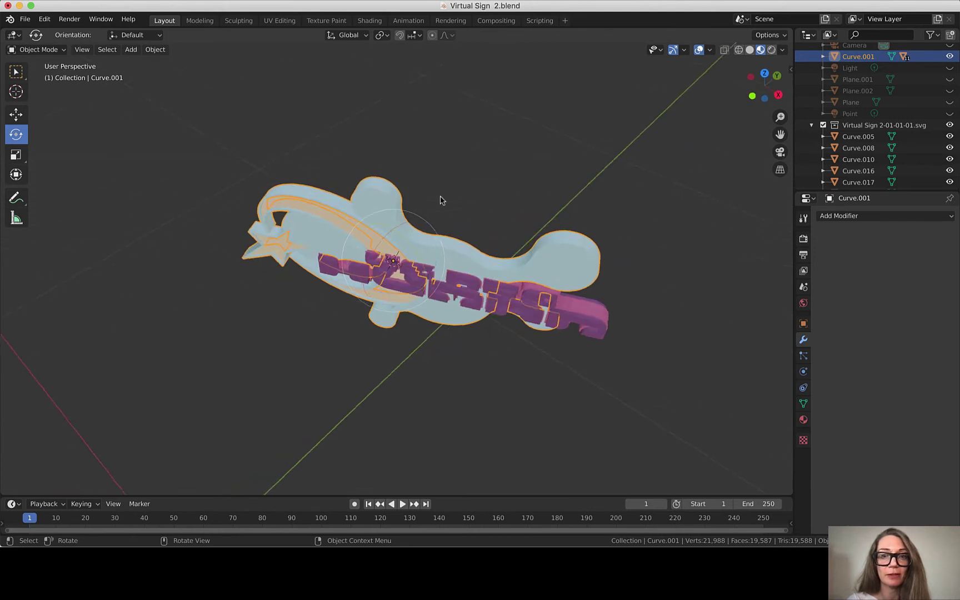
{"action": "scroll", "coordinate": [415, 295], "scroll_direction": "up", "scroll_amount": 10}
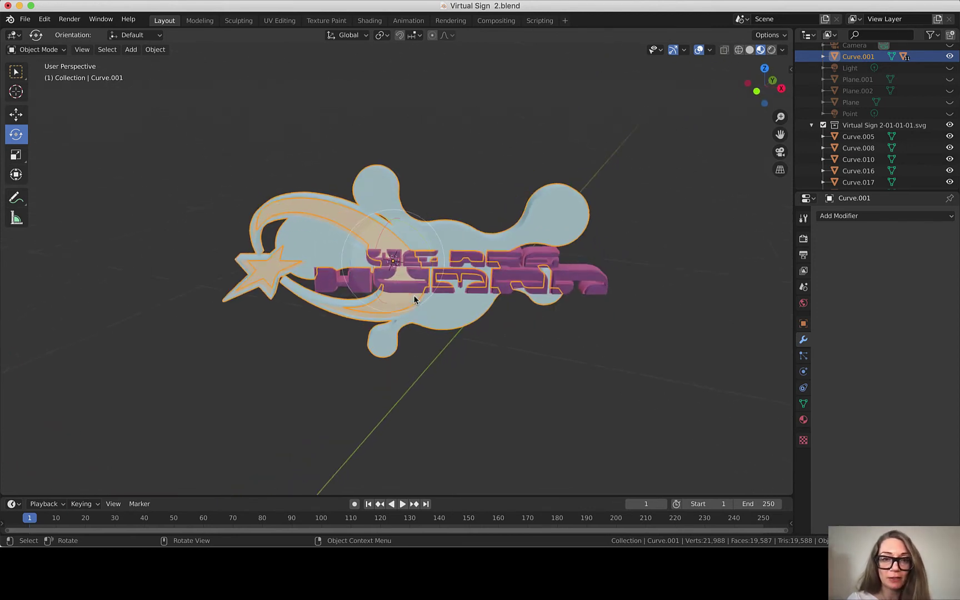
{"action": "key", "text": "r"}
{"action": "key", "text": "z"}
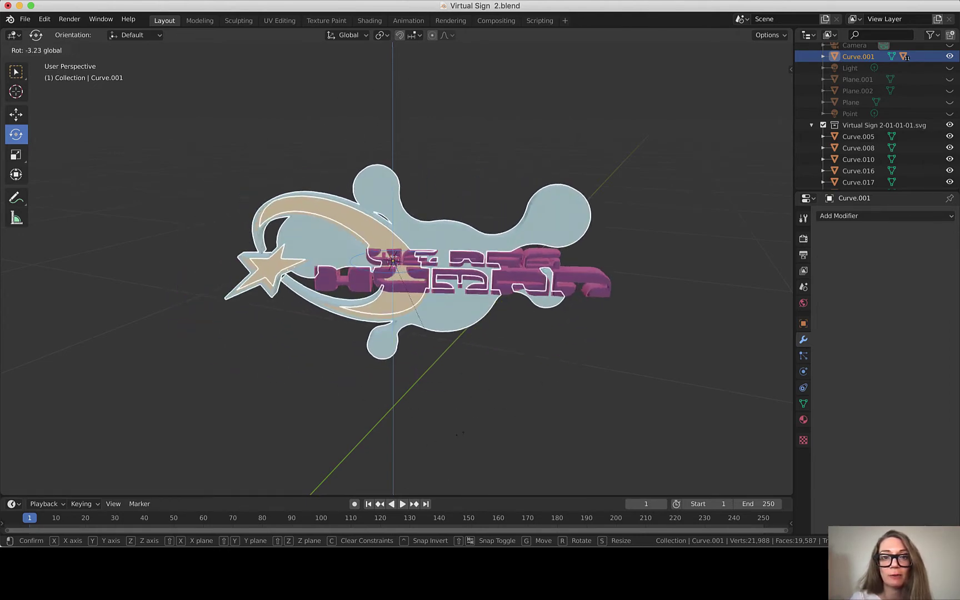
{"action": "left_click", "coordinate": [419, 448]}
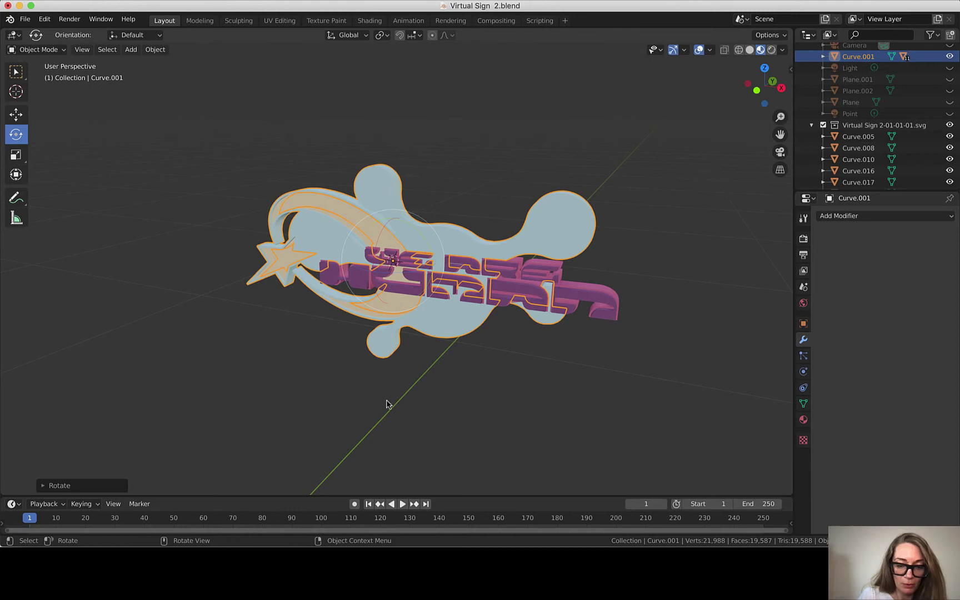
- Show the N-panel and set Curve.001's rotation mode to XYZ Euler
{"action": "key", "text": "n"}
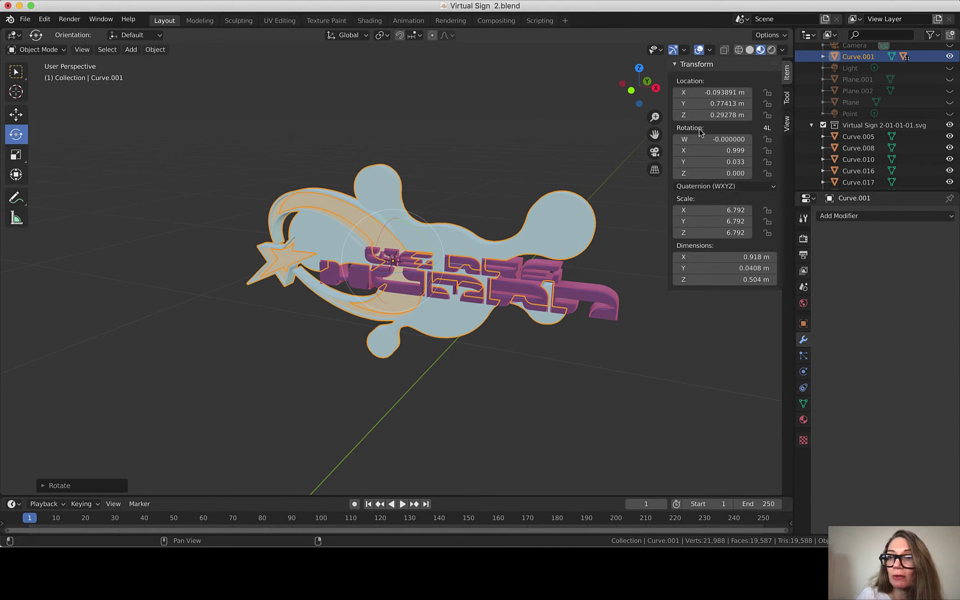
{"action": "left_click", "coordinate": [702, 188]}
{"action": "left_click", "coordinate": [703, 187]}
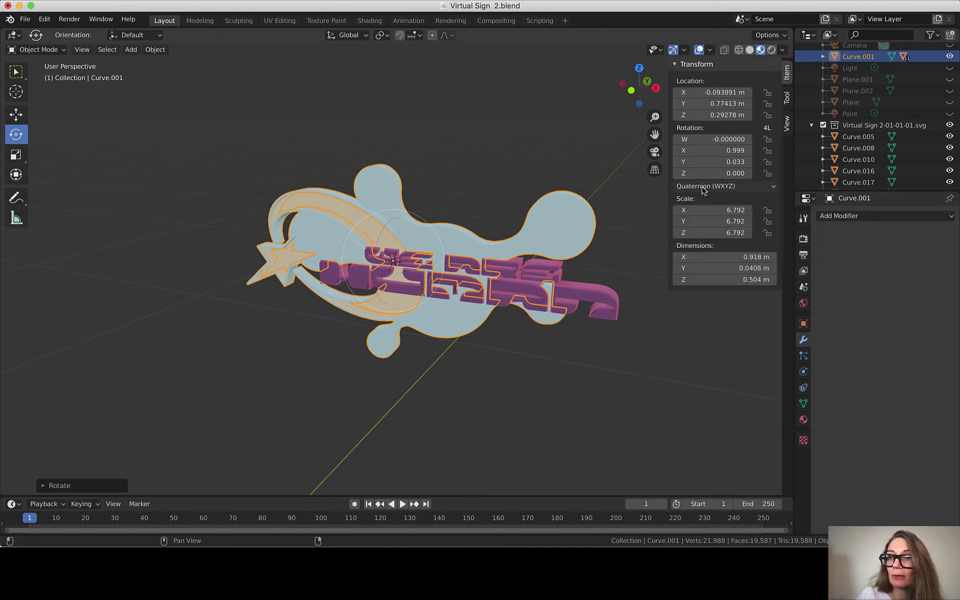
{"action": "left_click", "coordinate": [703, 188]}
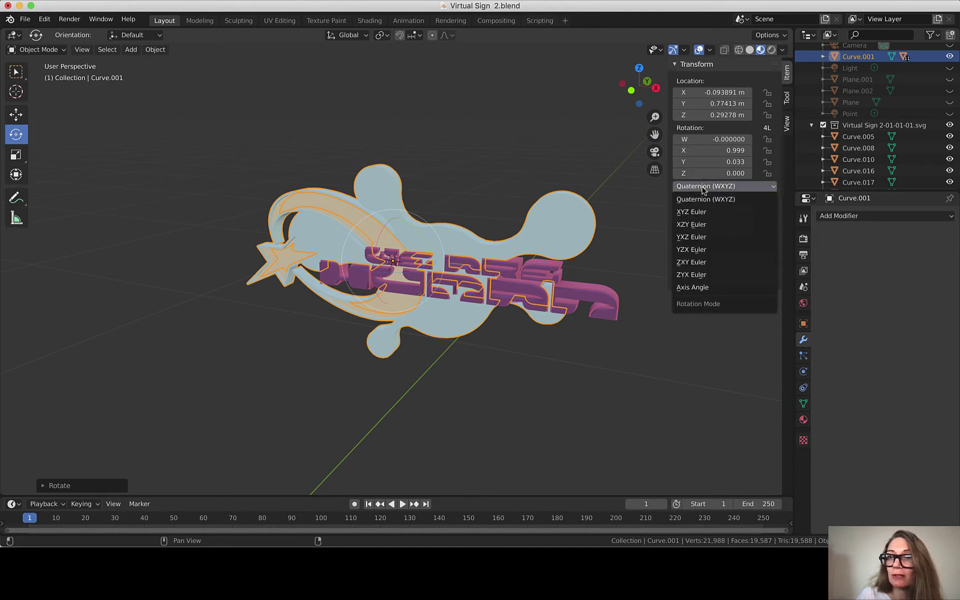
{"action": "left_click", "coordinate": [719, 217]}
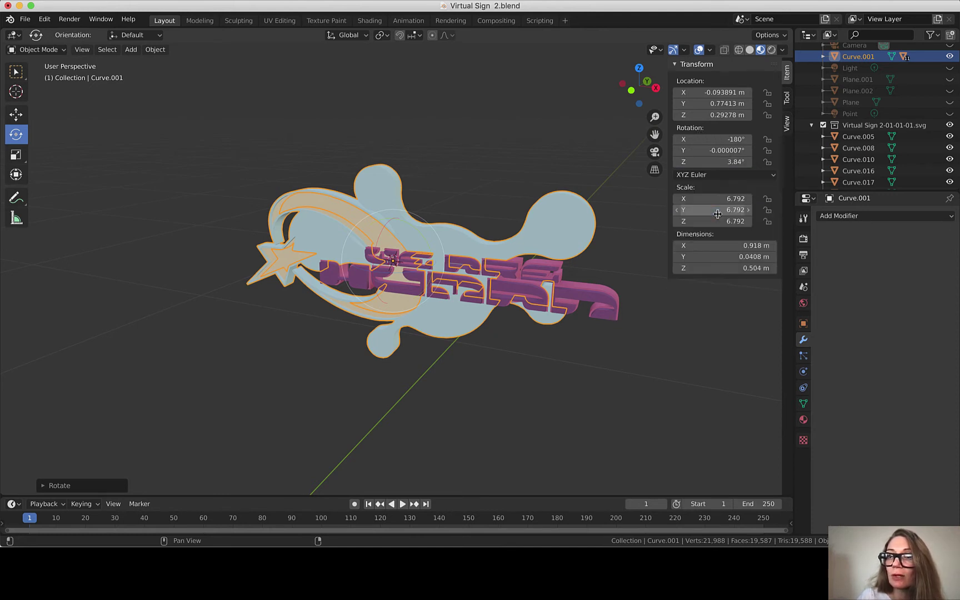
- Set Curve.001's X, Y and Z rotation values all to 0°
{"action": "left_click", "coordinate": [716, 139]}
{"action": "type", "text": "p"}
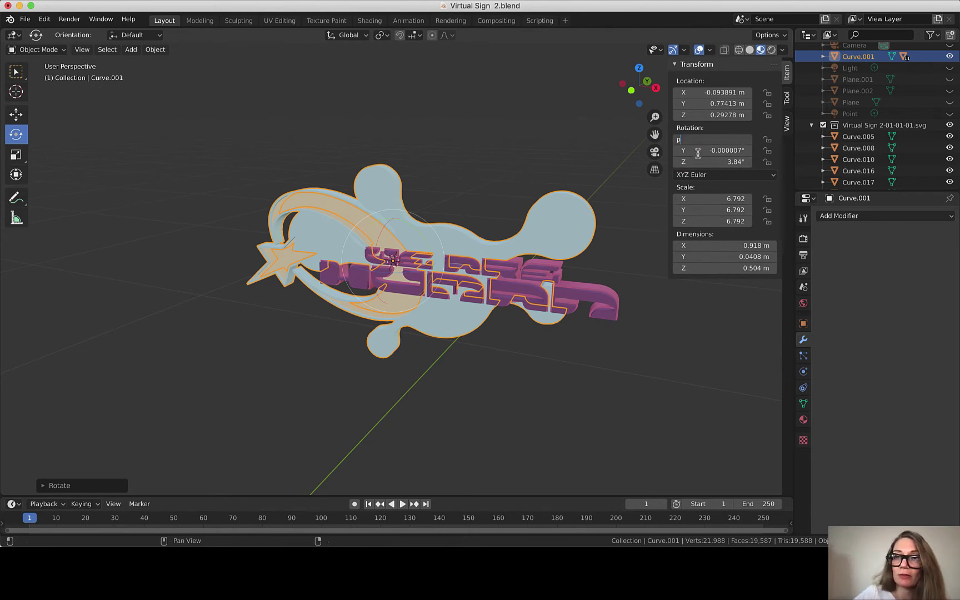
{"action": "key", "text": "Return"}
{"action": "left_click", "coordinate": [699, 139]}
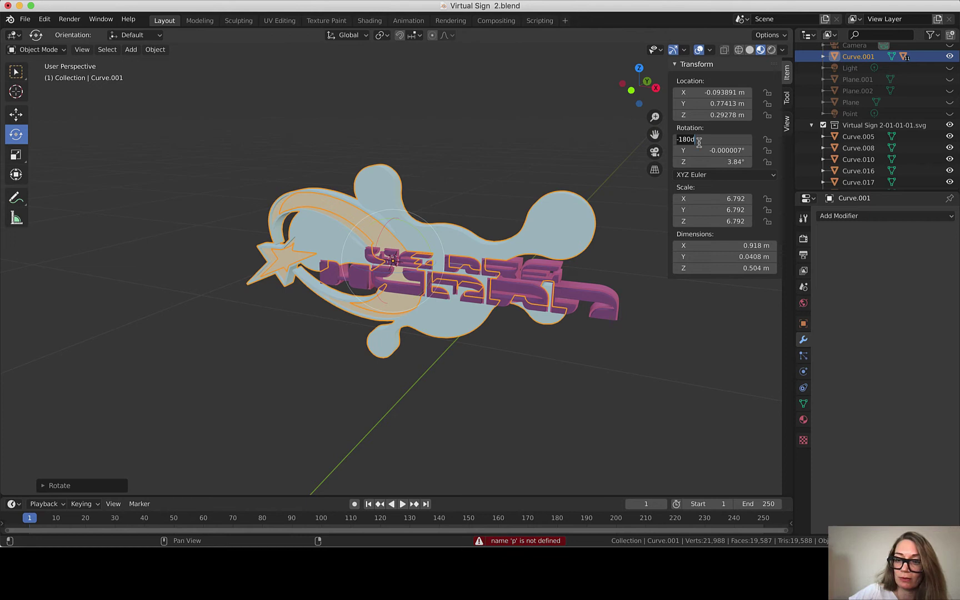
{"action": "type", "text": "0"}
{"action": "left_click", "coordinate": [697, 151]}
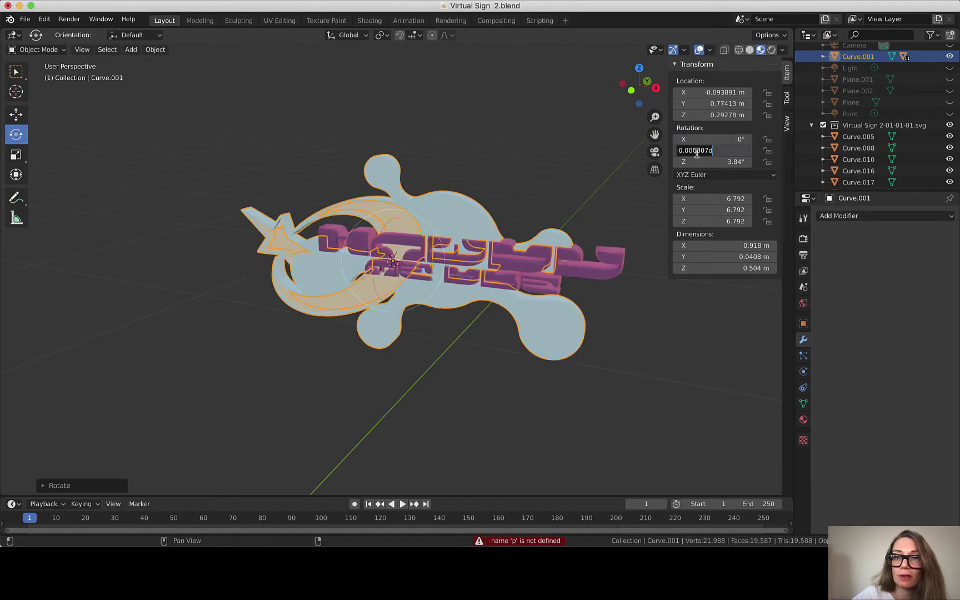
{"action": "type", "text": "0"}
{"action": "left_click", "coordinate": [696, 162]}
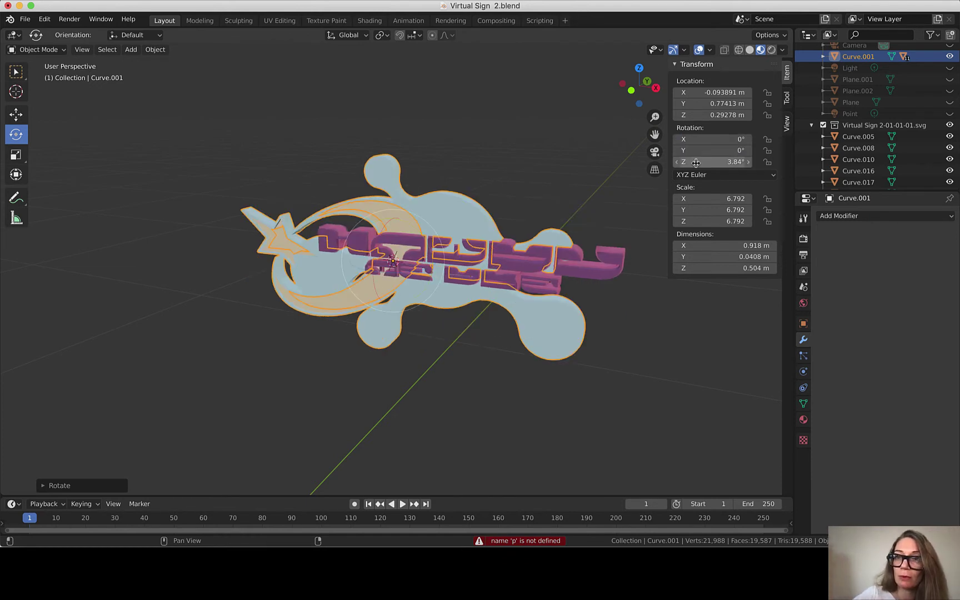
{"action": "type", "text": "0"}
{"action": "key", "text": "Return"}
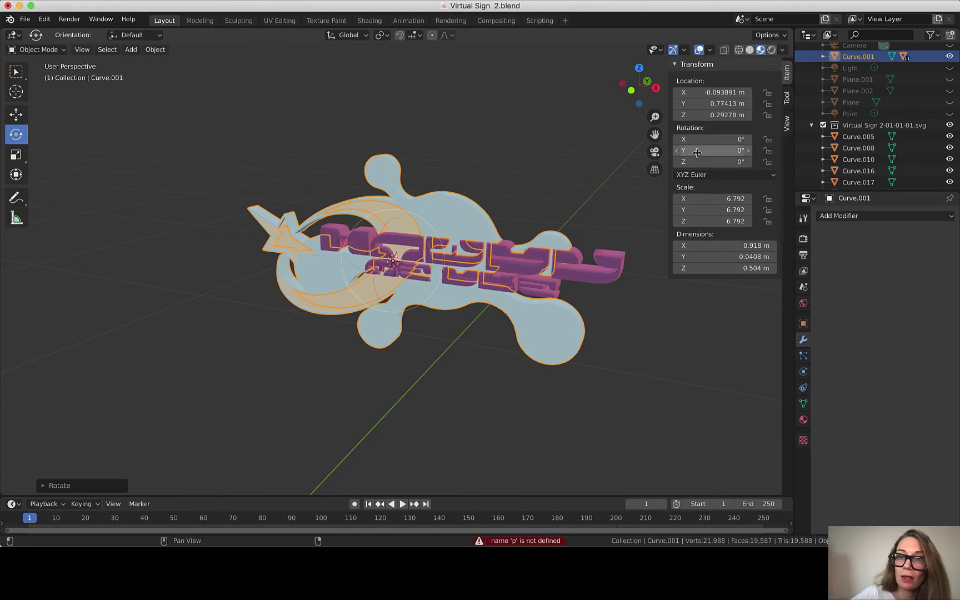
- Pan the view and select the purple lettering object Curve.011
{"action": "scroll", "coordinate": [460, 247], "scroll_direction": "left", "scroll_amount": 5}
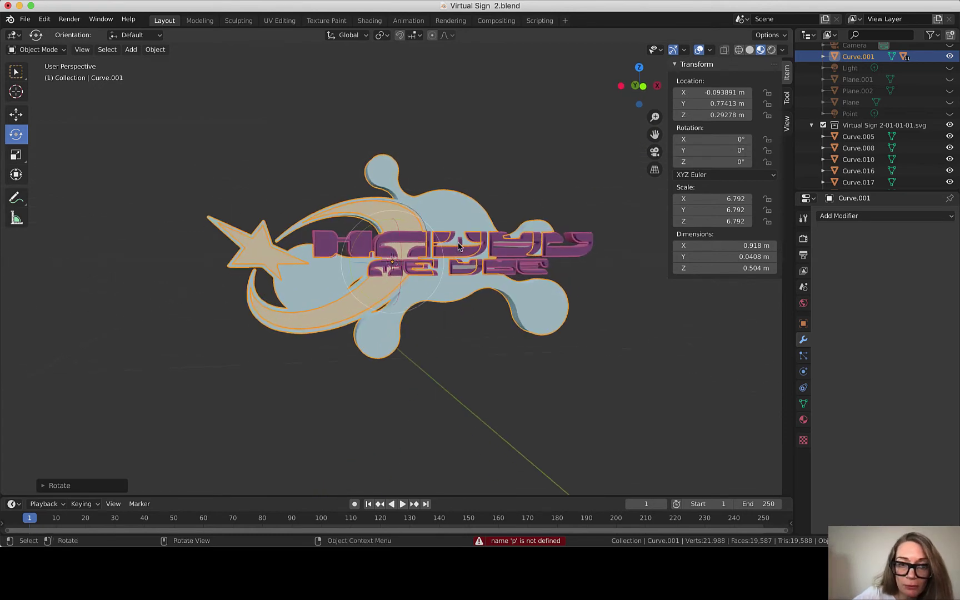
{"action": "scroll", "coordinate": [460, 247], "scroll_direction": "left", "scroll_amount": 10}
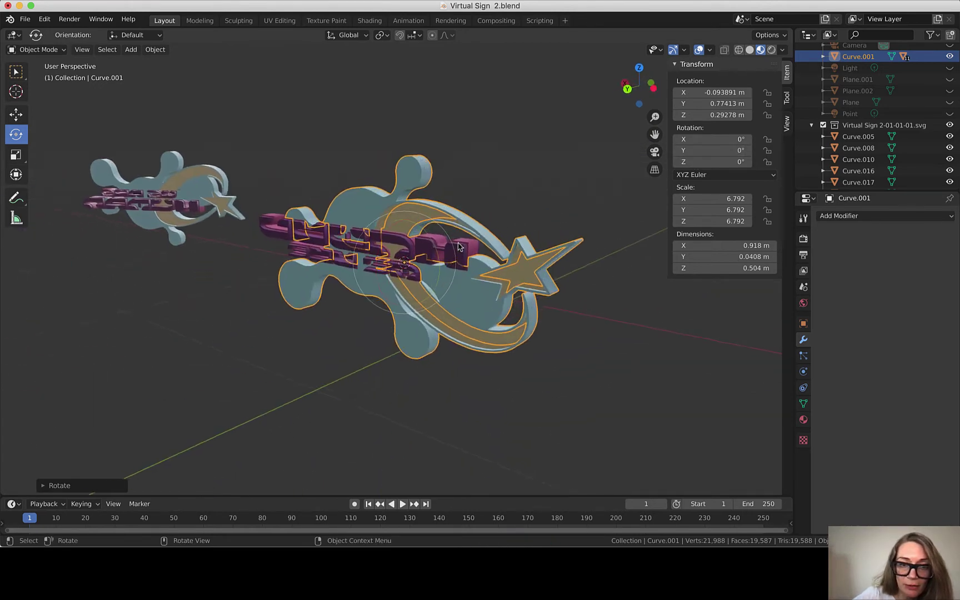
{"action": "scroll", "coordinate": [460, 247], "scroll_direction": "left", "scroll_amount": 10}
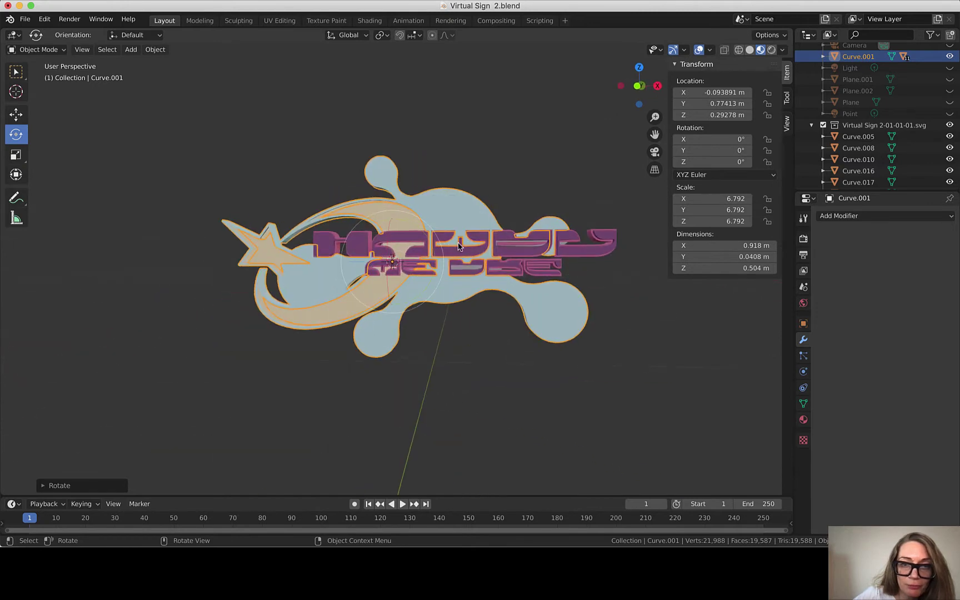
{"action": "left_click", "coordinate": [459, 246]}
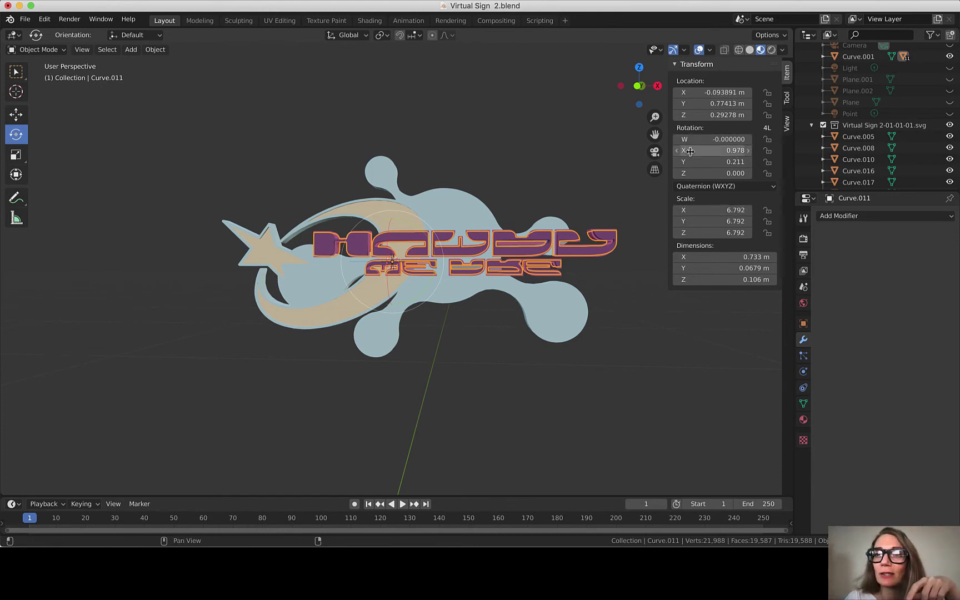
- Set Curve.011 to XYZ Euler with X rotation -180°, undoing a trial rotation
{"action": "left_click", "coordinate": [690, 192]}
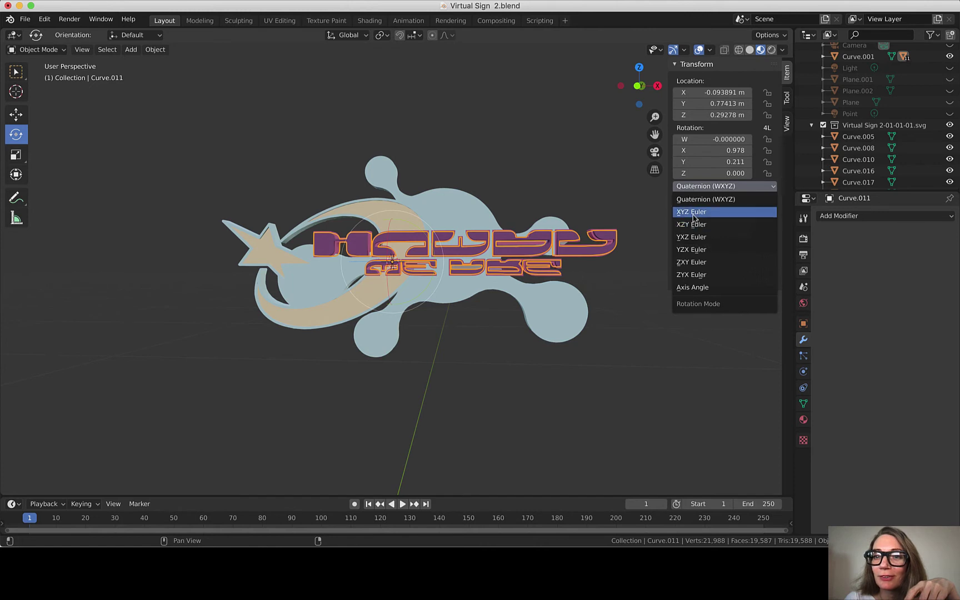
{"action": "left_click", "coordinate": [694, 215]}
{"action": "left_click", "coordinate": [711, 140]}
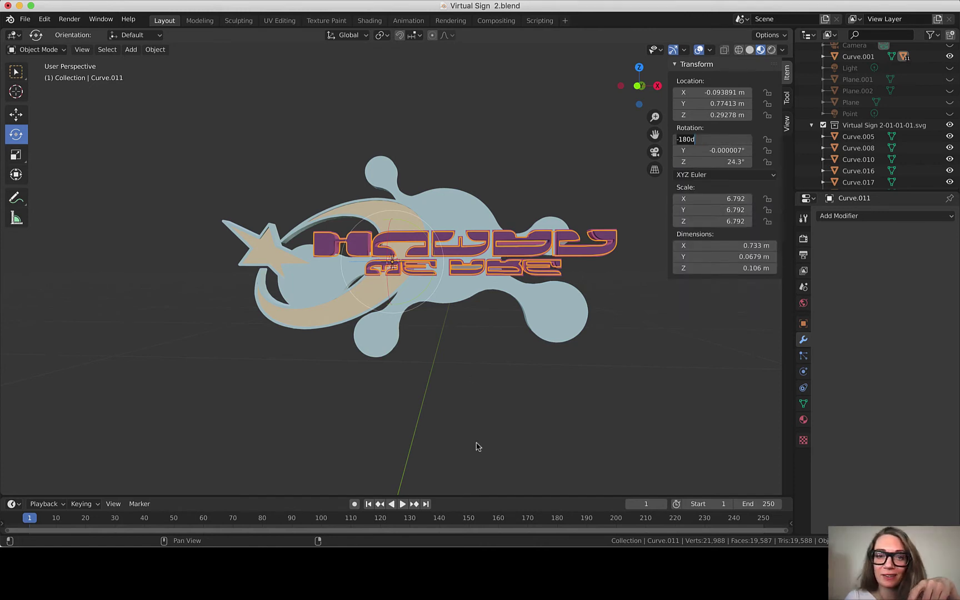
{"action": "key", "text": "Return"}
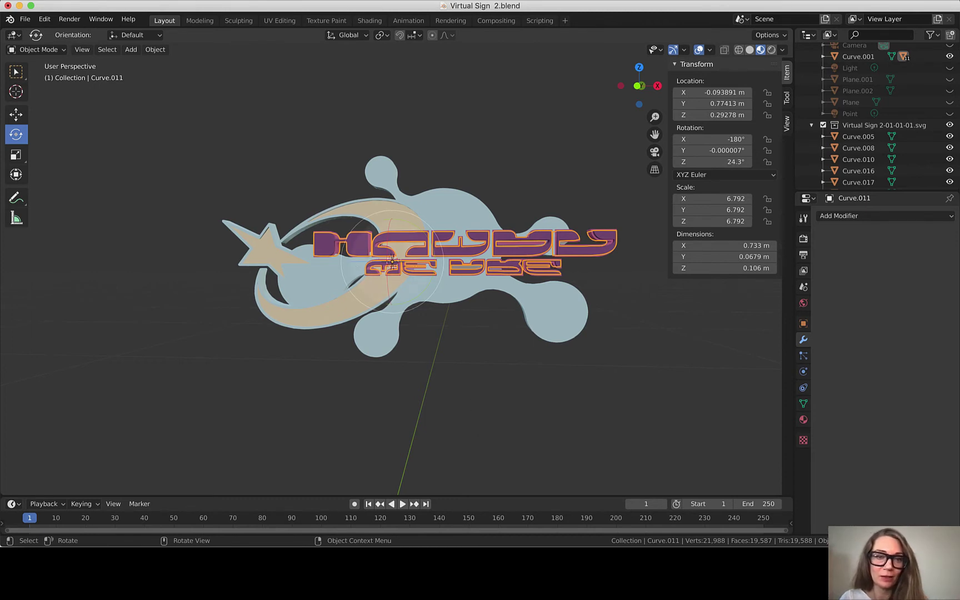
{"action": "left_click_drag", "start_coordinate": [433, 233], "coordinate": [442, 259]}
{"action": "key", "text": "ctrl+z"}
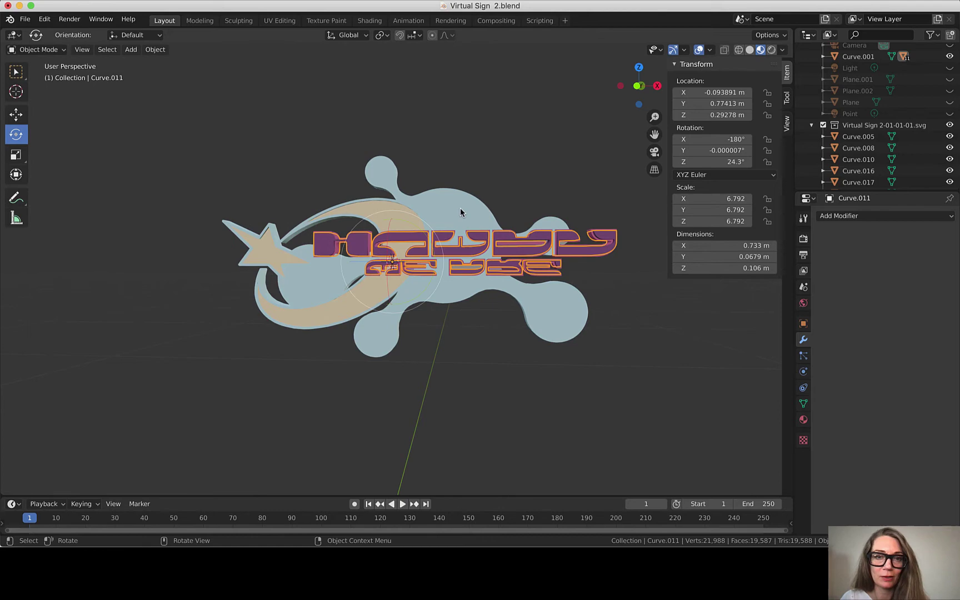
- Select Curve.001 and flip it about X with the rotate gizmo to about -183°
{"action": "left_click", "coordinate": [376, 260]}
{"action": "left_click_drag", "start_coordinate": [371, 264], "coordinate": [264, 269]}
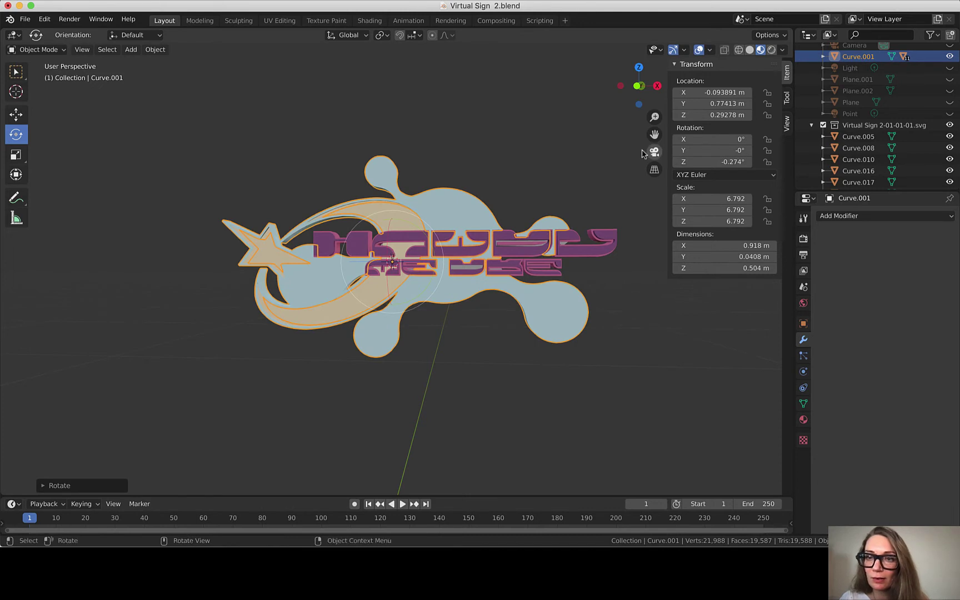
{"action": "left_click_drag", "start_coordinate": [389, 284], "coordinate": [403, 199]}
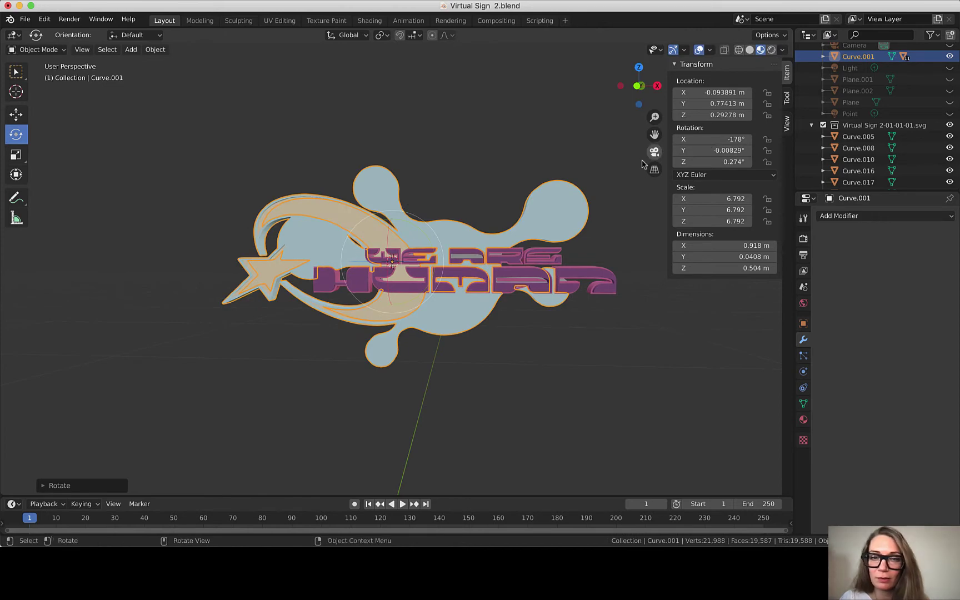
{"action": "left_click_drag", "start_coordinate": [383, 246], "coordinate": [391, 222]}
{"action": "left_click", "coordinate": [722, 176]}
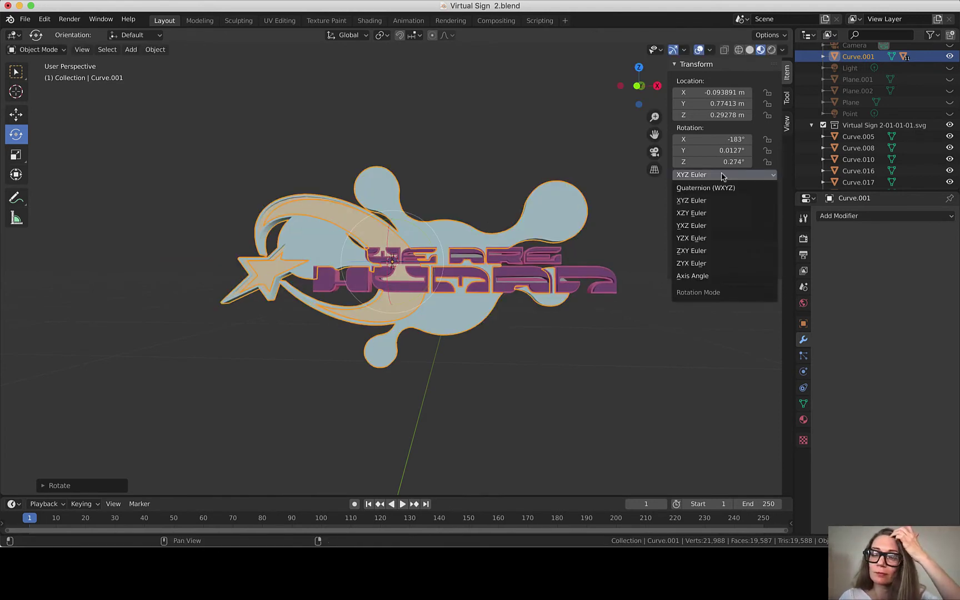
- Switch Curve.001's rotation mode to Quaternion (WXYZ), then back to XYZ Euler
{"action": "left_click", "coordinate": [718, 188]}
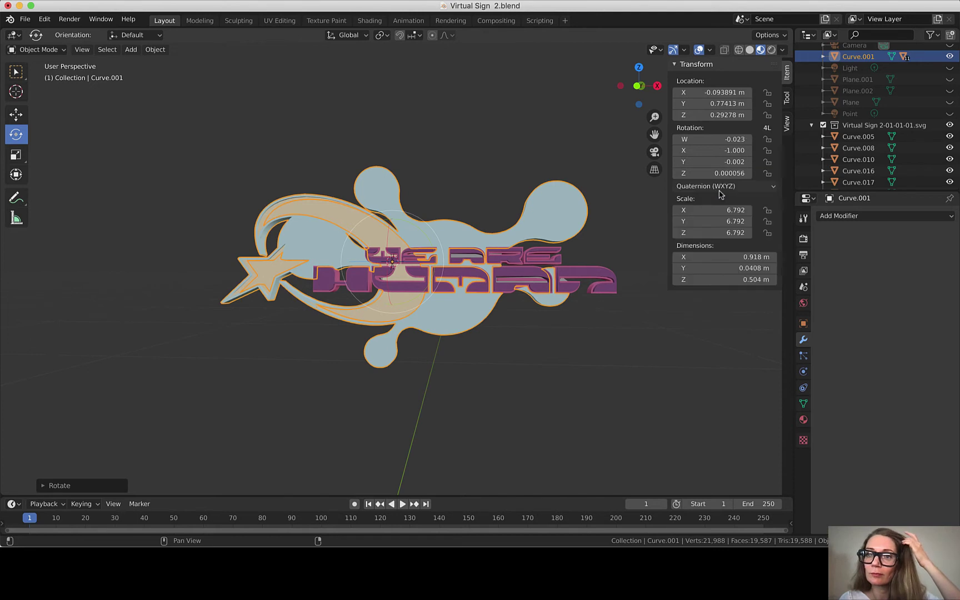
{"action": "left_click", "coordinate": [722, 187]}
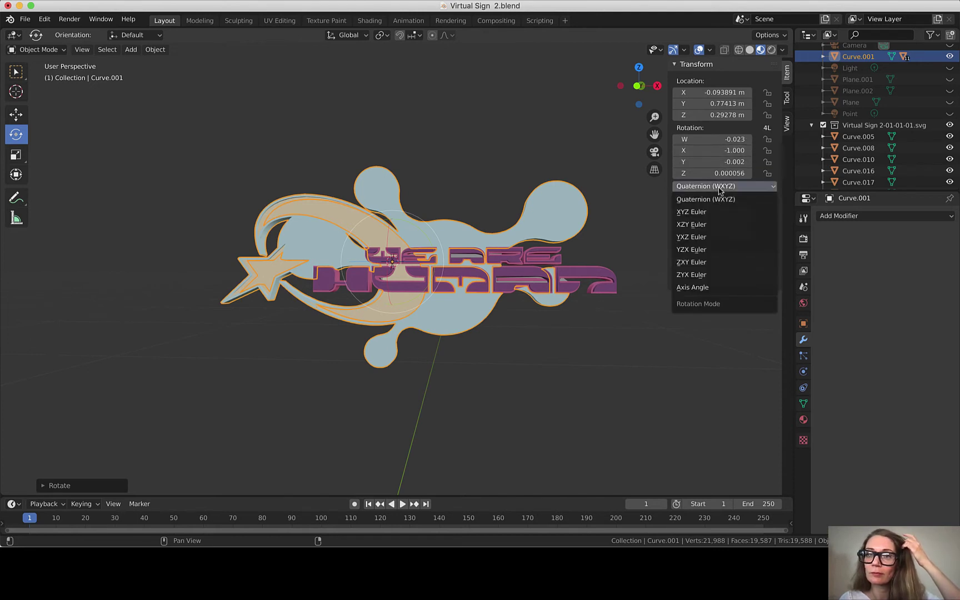
{"action": "left_click", "coordinate": [711, 212]}
- Enter exact rotation values X -180°, Y 0°, Z 0° for Curve.001
{"action": "left_click", "coordinate": [713, 140]}
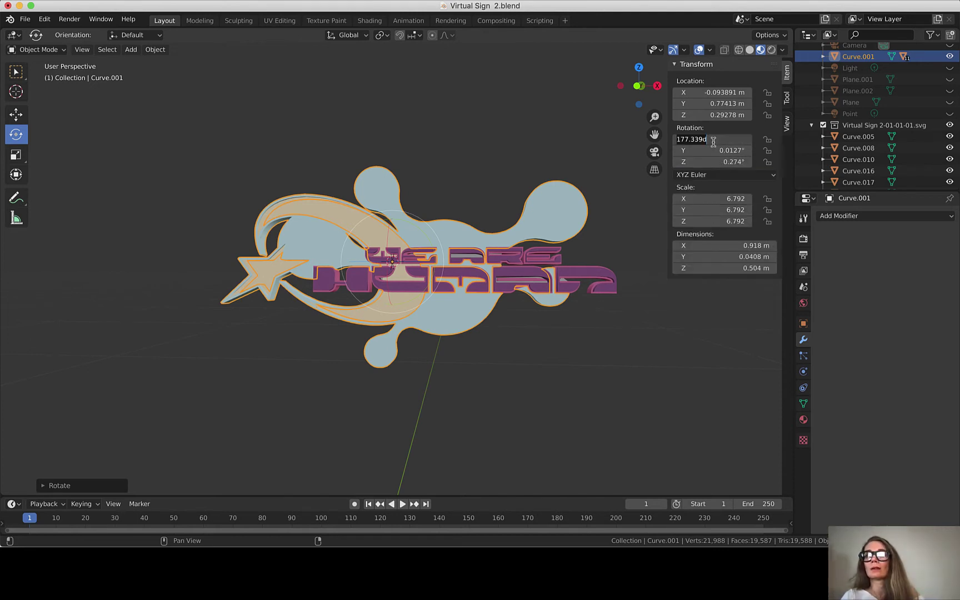
{"action": "type", "text": "-180"}
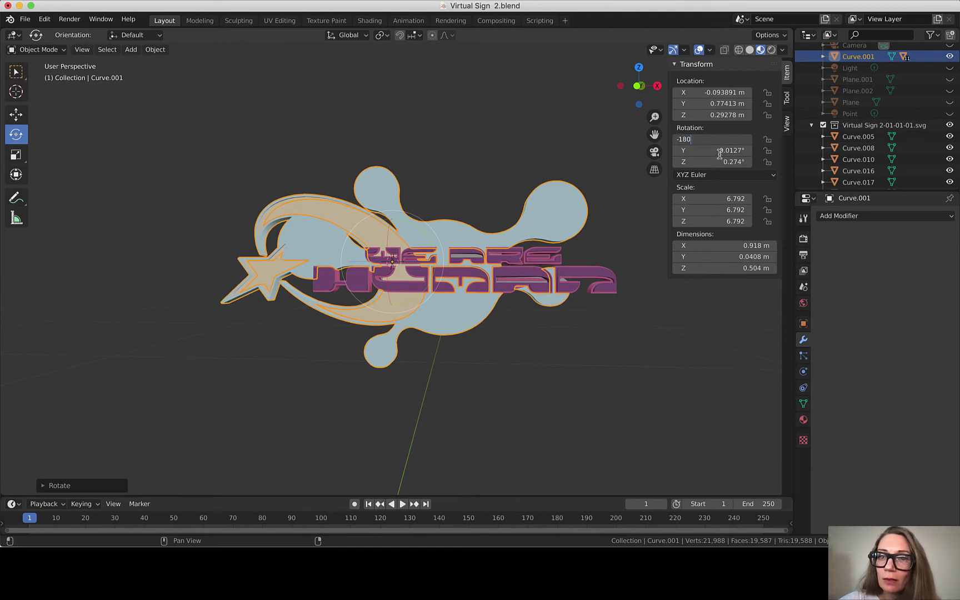
{"action": "key", "text": "Return"}
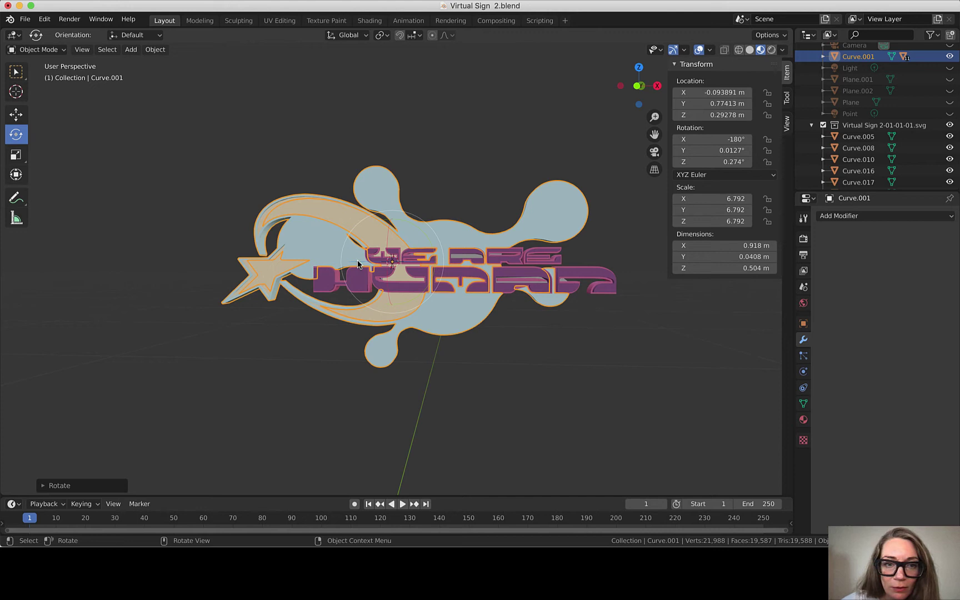
{"action": "left_click", "coordinate": [719, 153]}
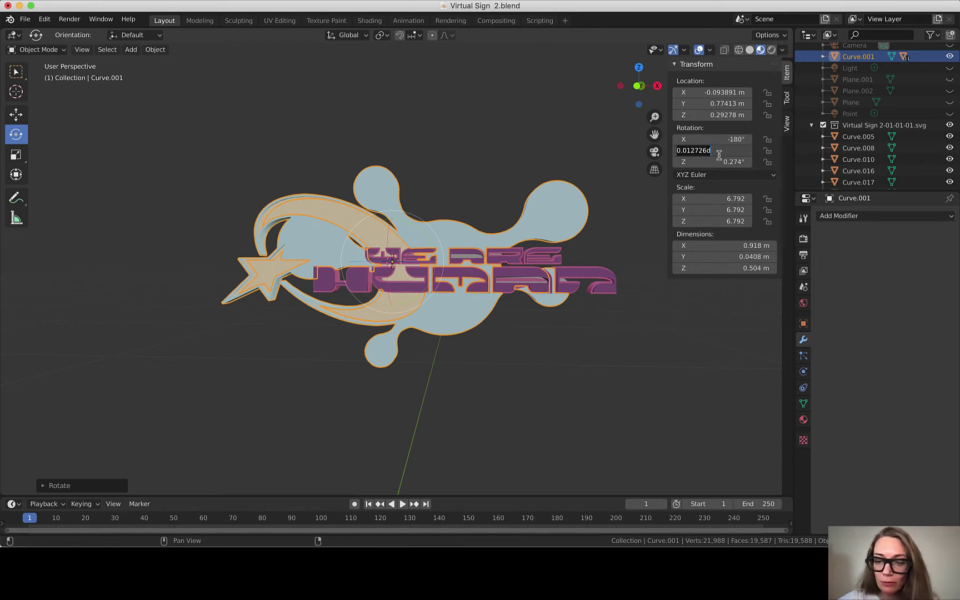
{"action": "type", "text": "0"}
{"action": "key", "text": "Tab"}
{"action": "type", "text": "0"}
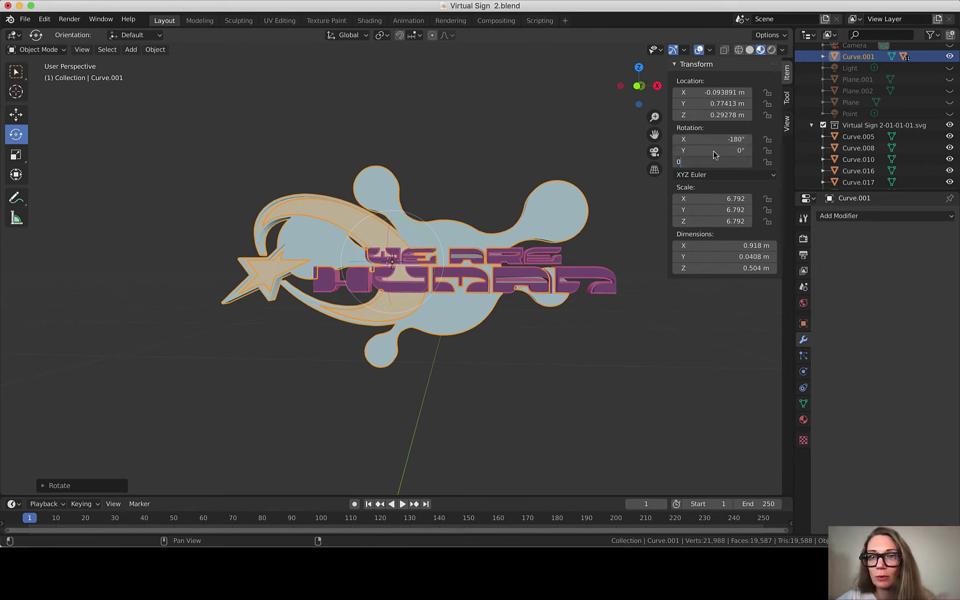
{"action": "key", "text": "Return"}
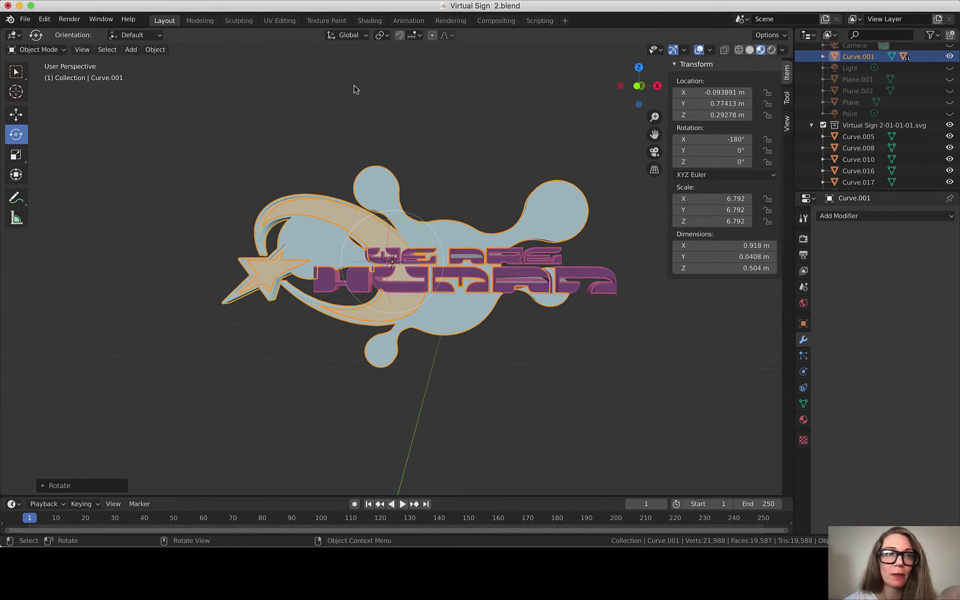
- Switch to Front orthographic view via View > Viewpoint and zoom out to fit the sign
{"action": "left_click", "coordinate": [91, 54]}
{"action": "mouse_move", "coordinate": [128, 182]}
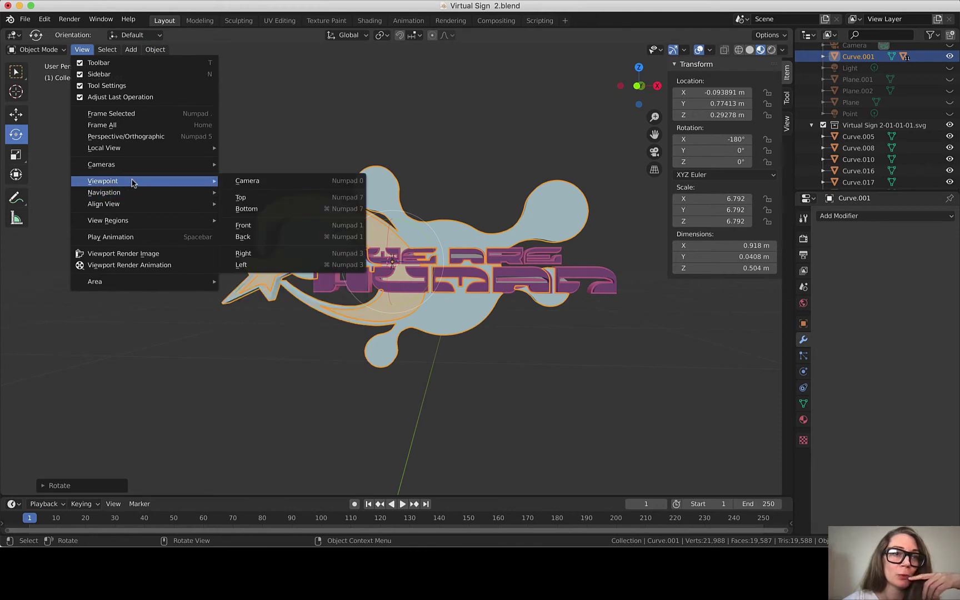
{"action": "left_click", "coordinate": [247, 225]}
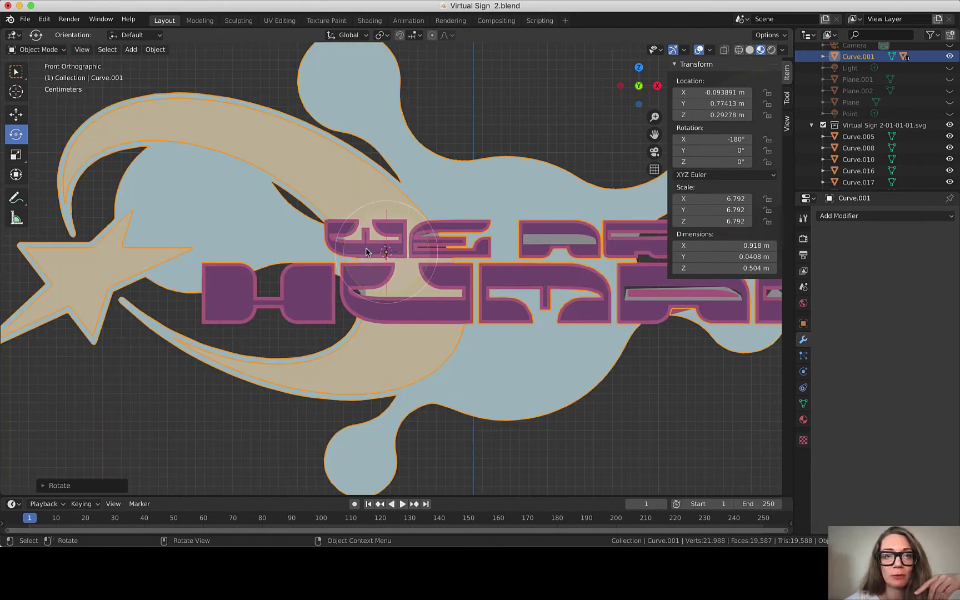
{"action": "scroll", "coordinate": [366, 251], "scroll_direction": "down", "scroll_amount": 8}
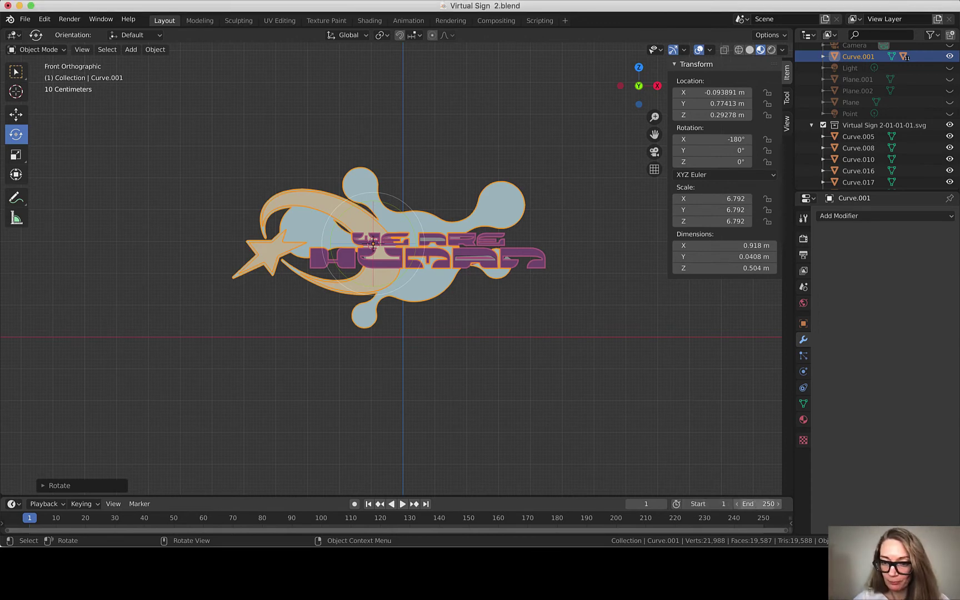
- Set the animation's End frame to 168
{"action": "left_click", "coordinate": [757, 503]}
{"action": "type", "text": "16"}
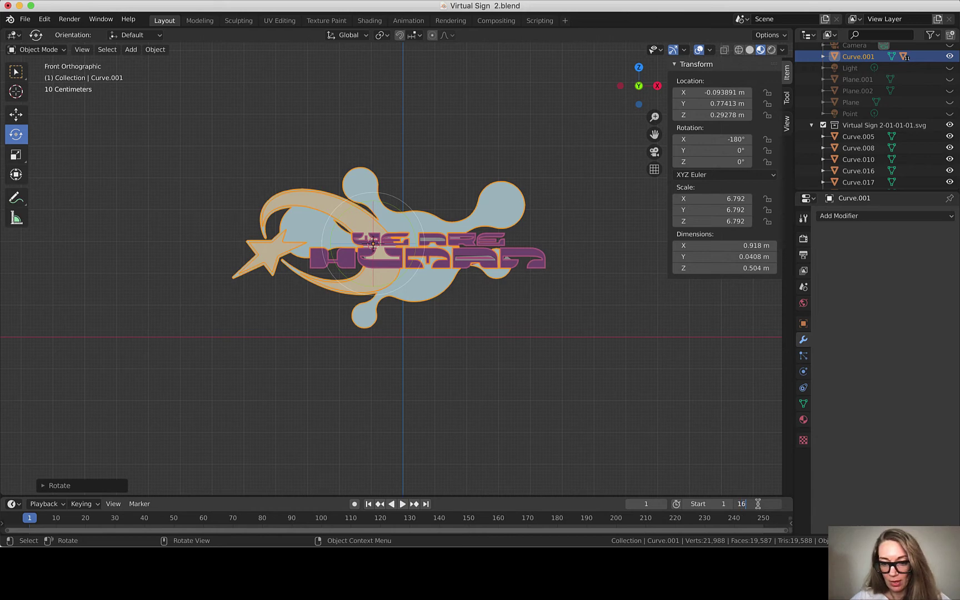
{"action": "type", "text": "8"}
{"action": "key", "text": "Return"}
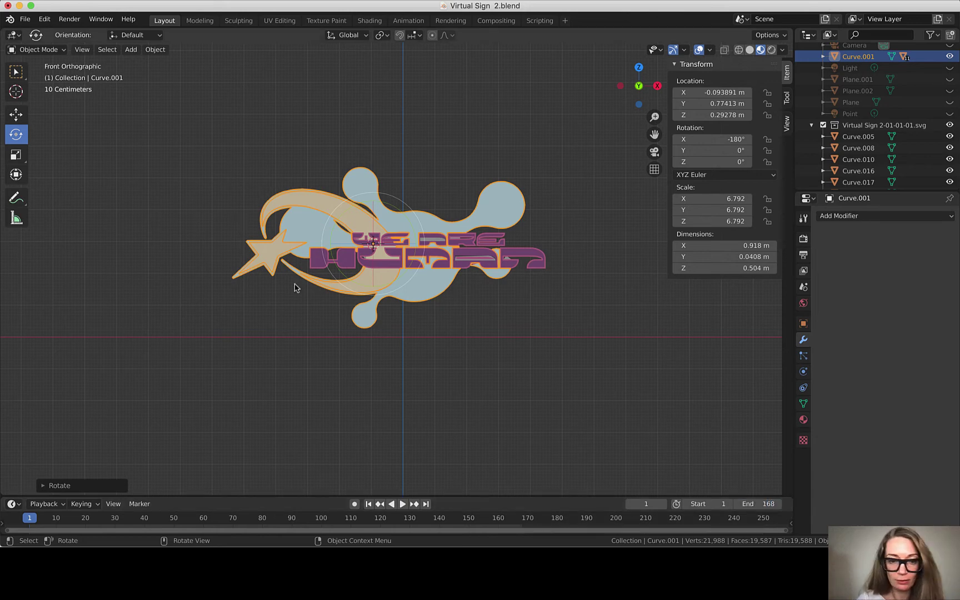
- Keyframe Curve.001's rotation (-180°, 0°, 0°) at frame 0
{"action": "key", "text": "Left"}
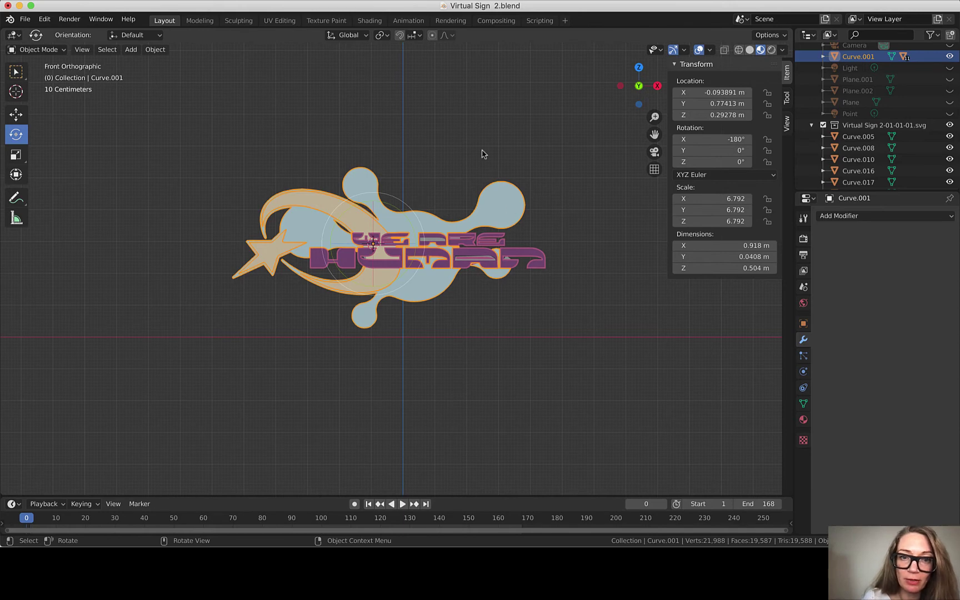
{"action": "key", "text": "i"}
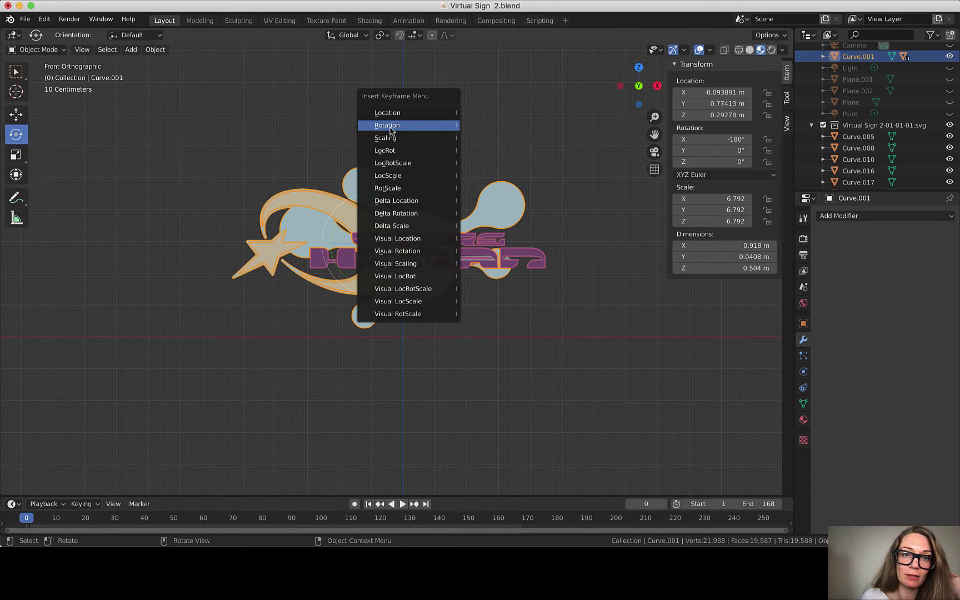
{"action": "left_click", "coordinate": [388, 125]}
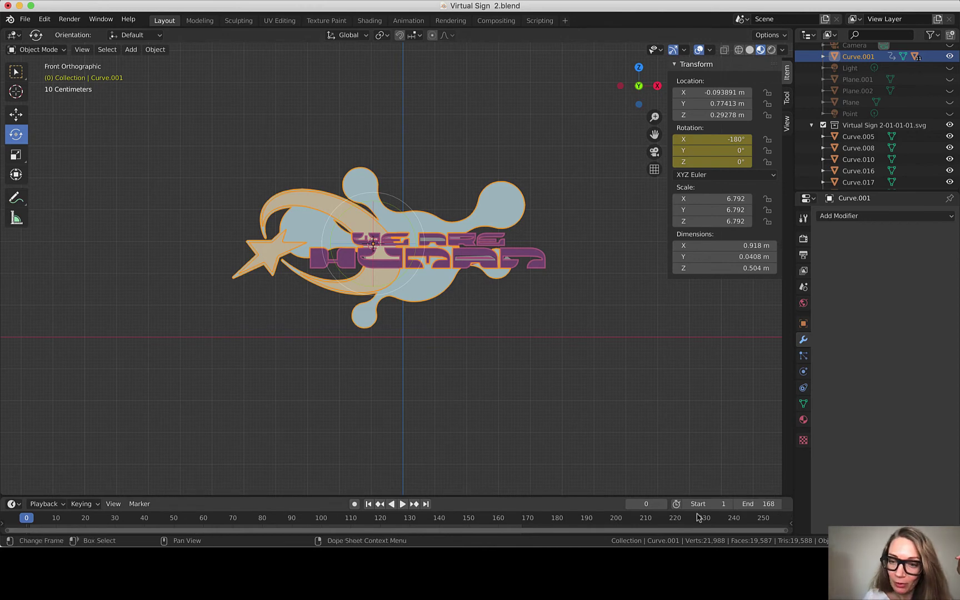
- At frame 84, turn Curve.001 to 180° about Z and keyframe its rotation
{"action": "left_click", "coordinate": [647, 504]}
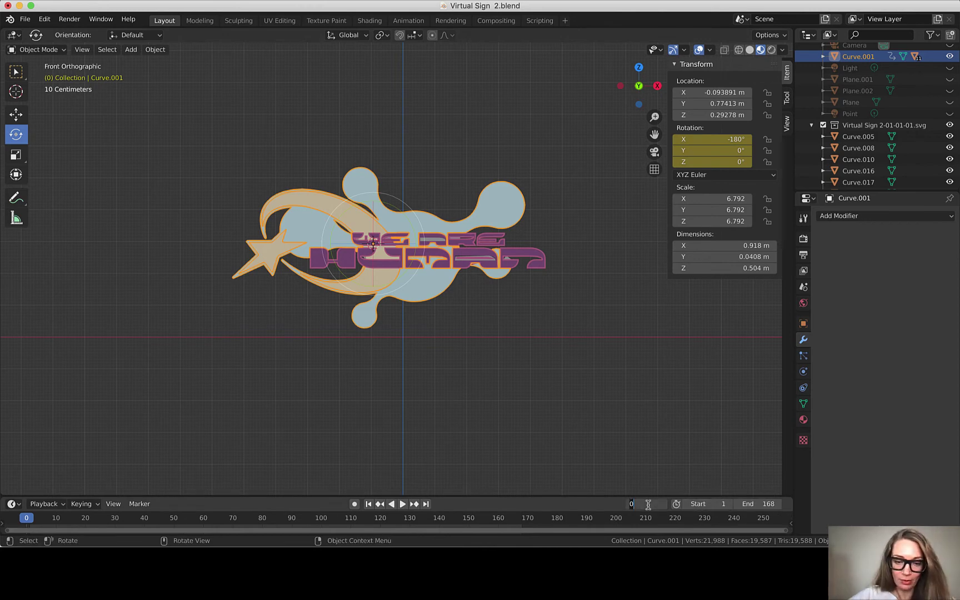
{"action": "key", "text": "Return"}
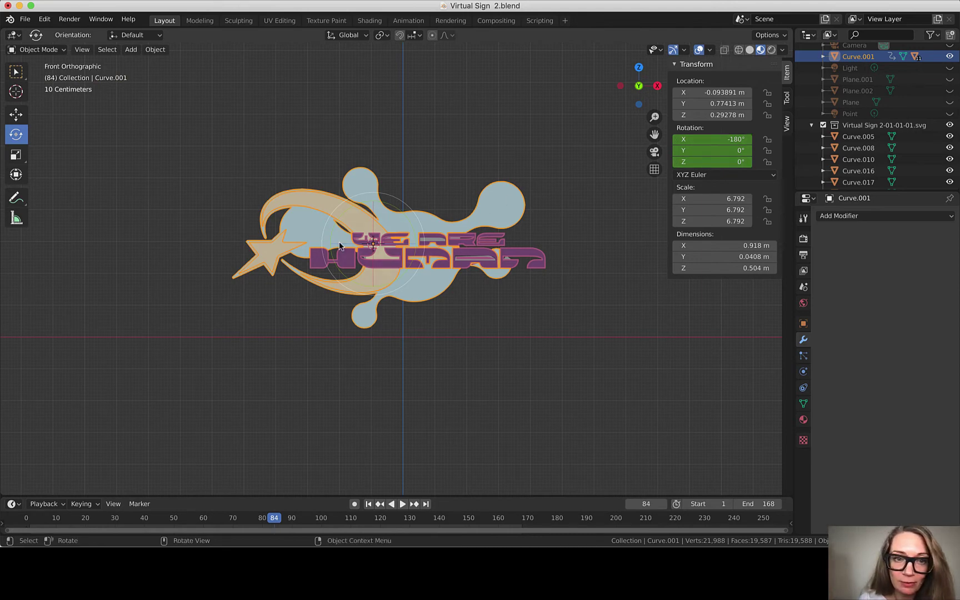
{"action": "left_click_drag", "start_coordinate": [418, 229], "coordinate": [489, 243]}
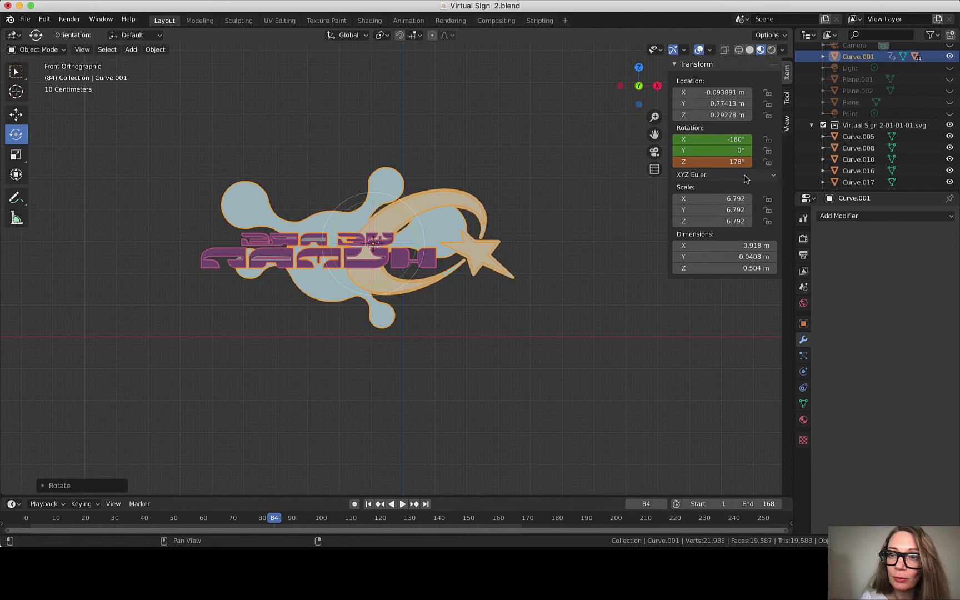
{"action": "left_click", "coordinate": [726, 161]}
{"action": "type", "text": "1"}
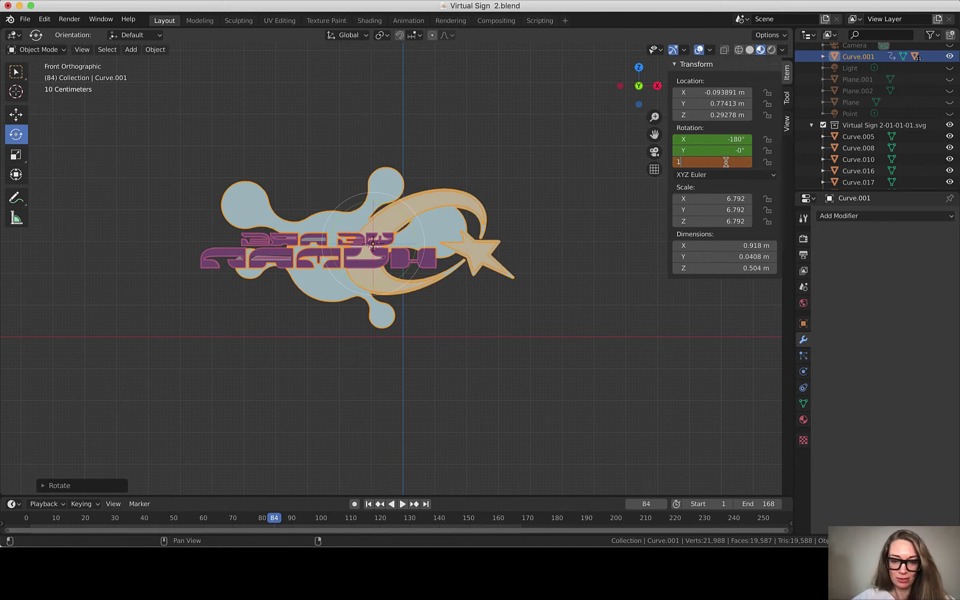
{"action": "key", "text": "Return"}
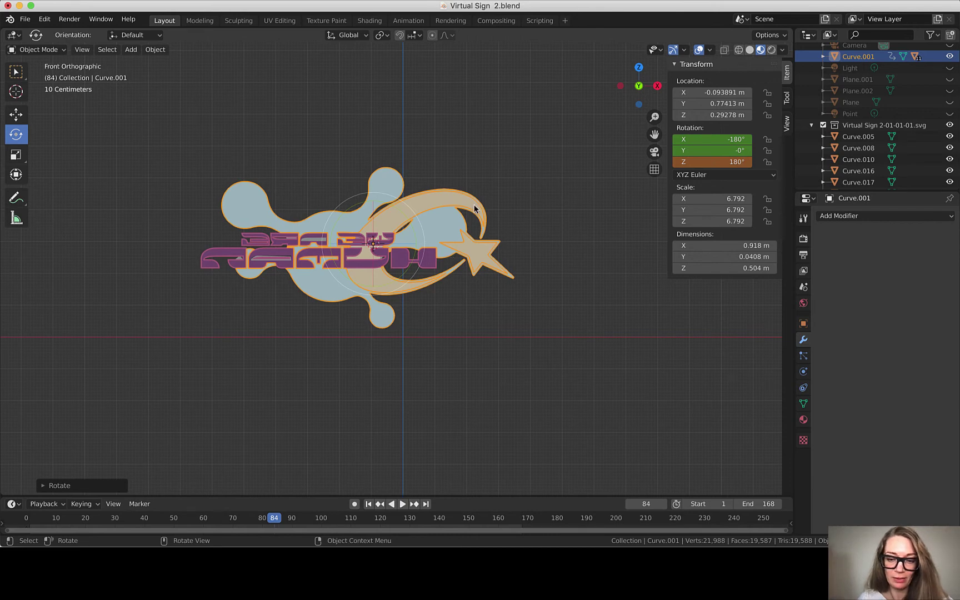
{"action": "key", "text": "i"}
{"action": "left_click", "coordinate": [485, 218]}
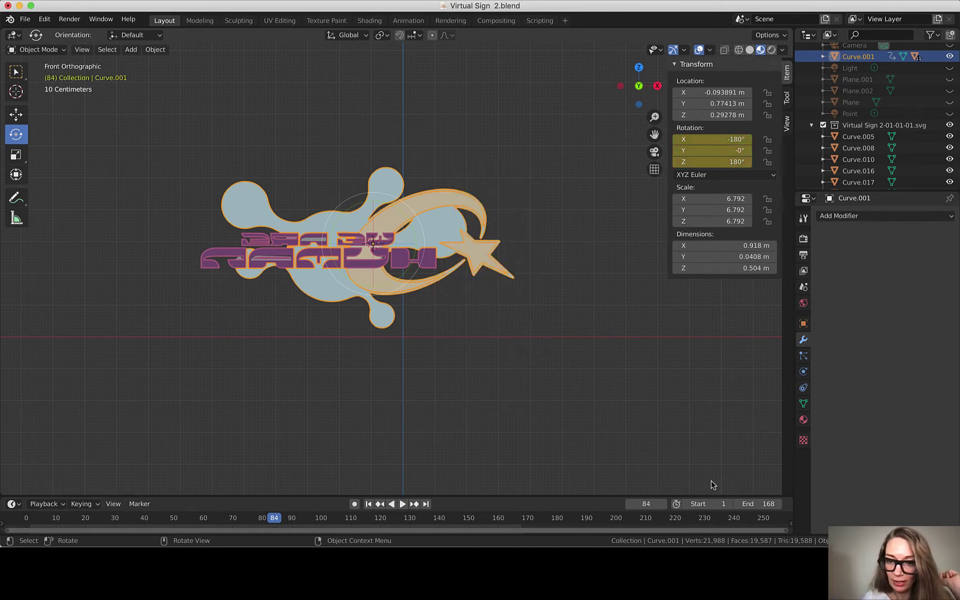
- Check the start pose at frame 0, then jump to the last frame, 168
{"action": "left_click", "coordinate": [646, 503]}
{"action": "type", "text": "0"}
{"action": "key", "text": "Return"}
{"action": "left_click", "coordinate": [649, 504]}
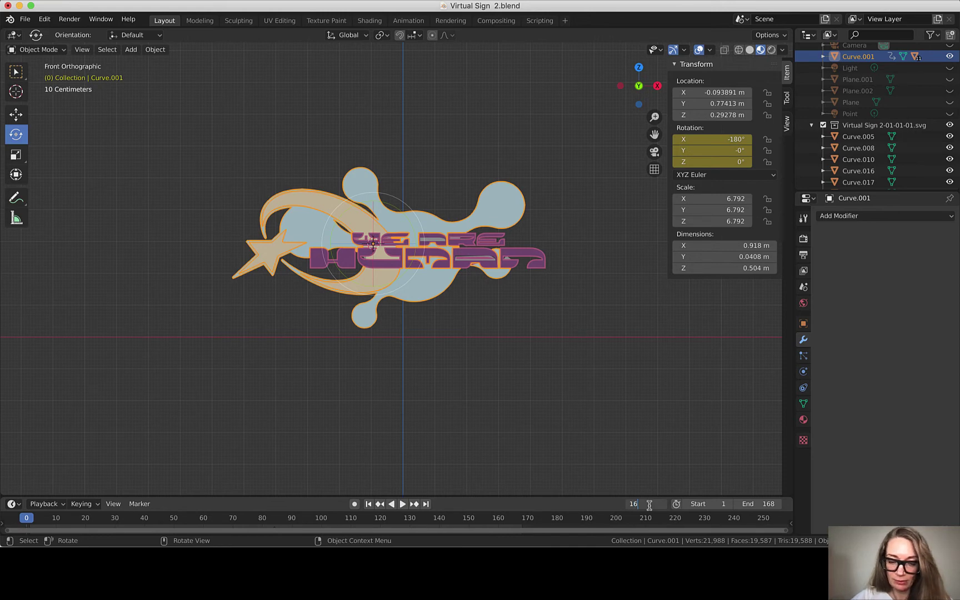
{"action": "type", "text": "168"}
{"action": "key", "text": "Return"}
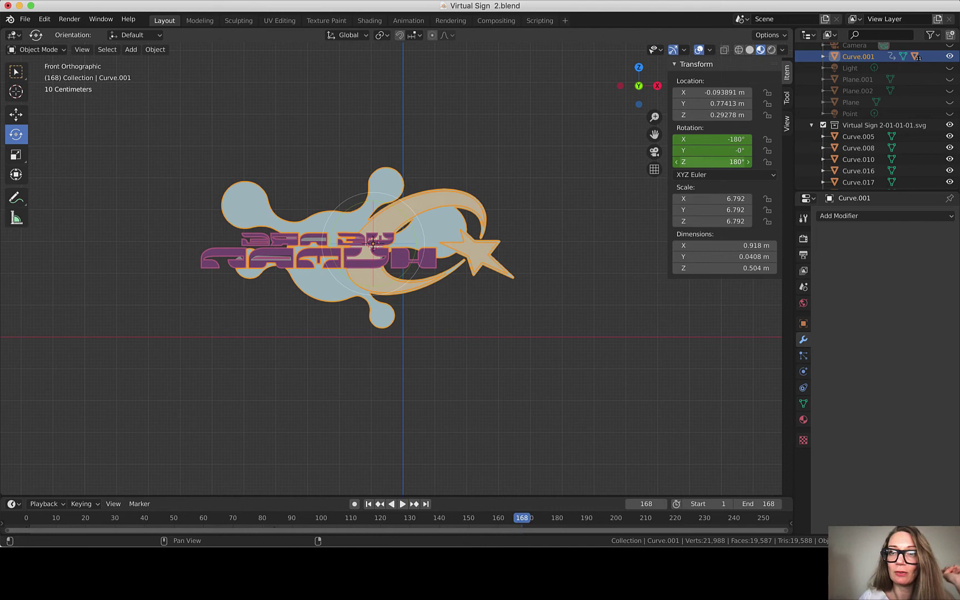
- Set Rotation Z to 359° and keyframe the sign's rotation at frame 168
{"action": "left_click", "coordinate": [705, 161]}
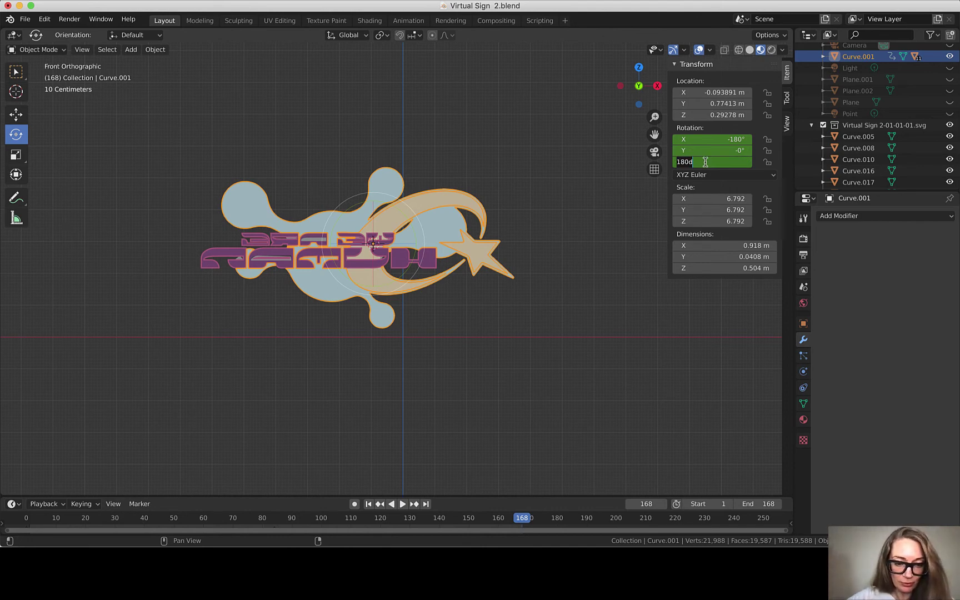
{"action": "type", "text": "1"}
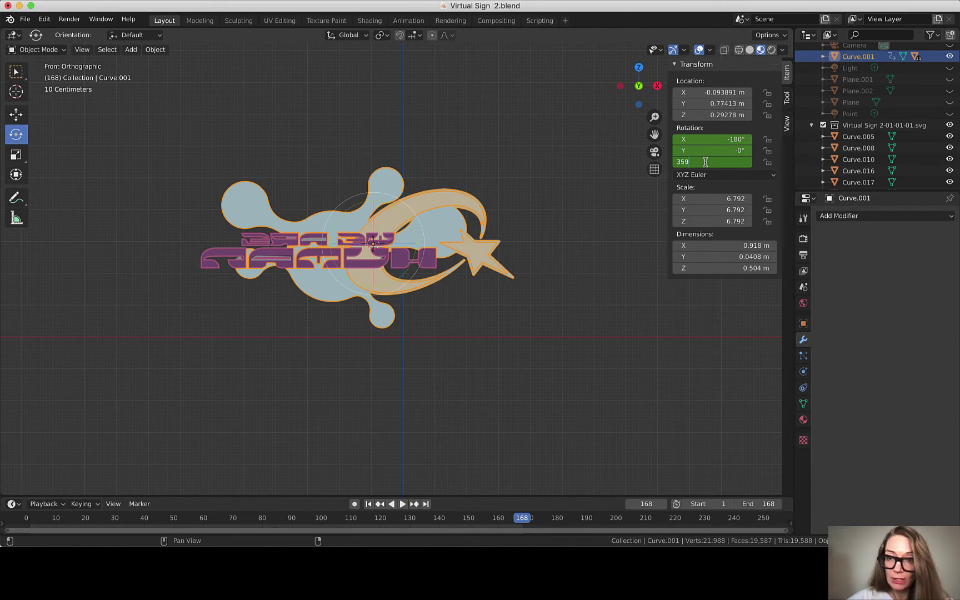
{"action": "key", "text": "Return"}
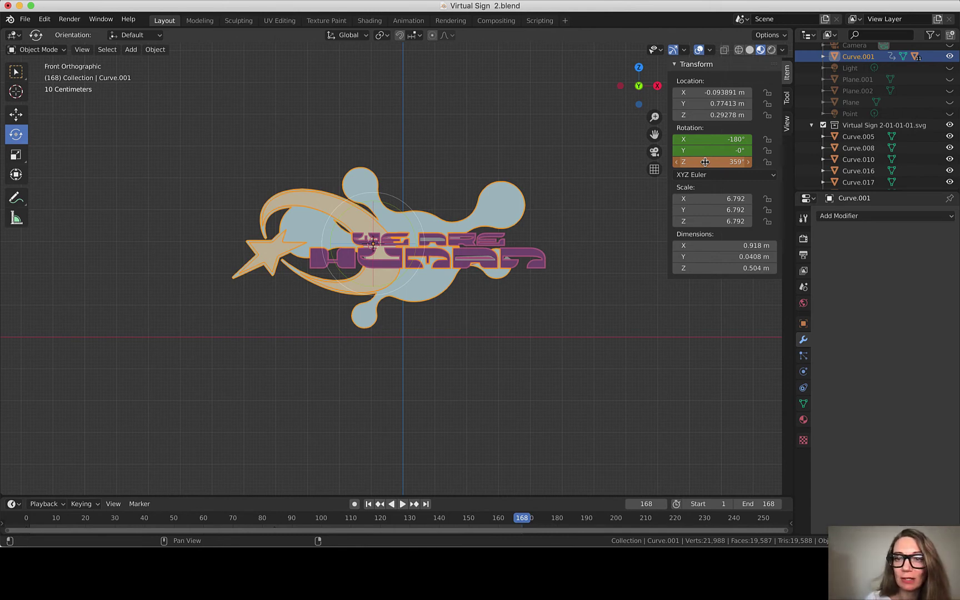
{"action": "key", "text": "i"}
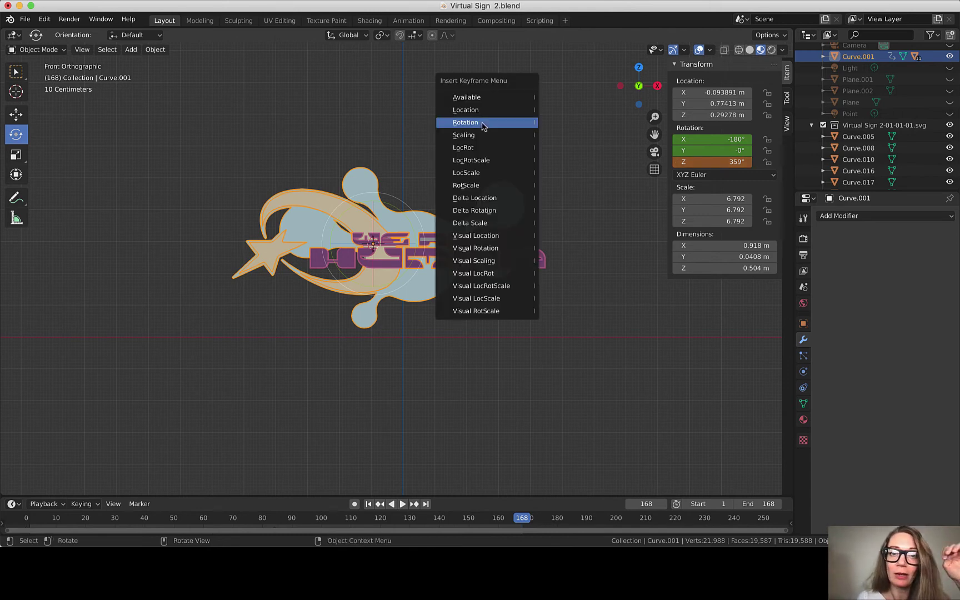
{"action": "left_click", "coordinate": [479, 123]}
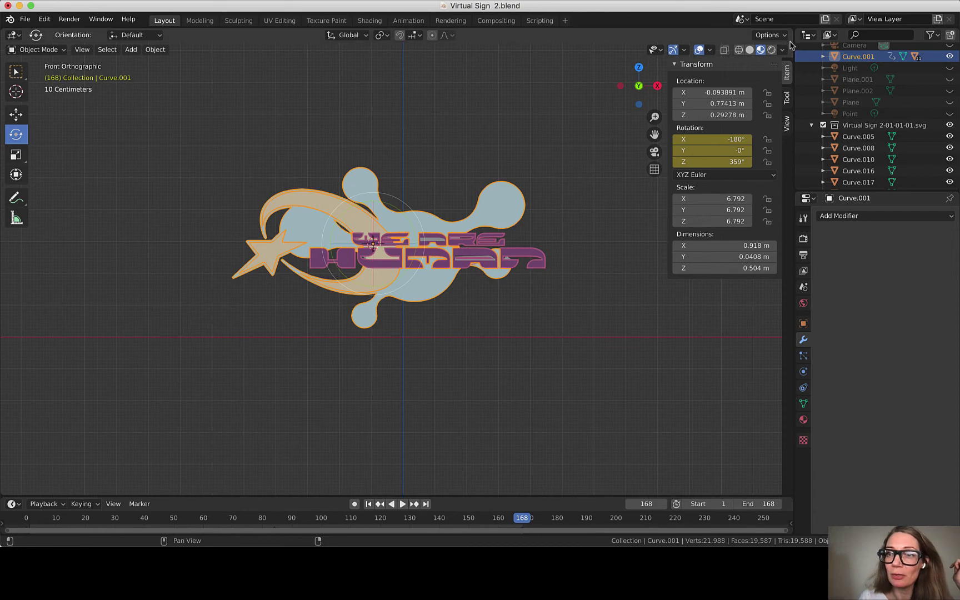
- Split the 3D view and make the upper area a Graph Editor framing all keys
{"action": "left_click_drag", "start_coordinate": [787, 30], "coordinate": [753, 230]}
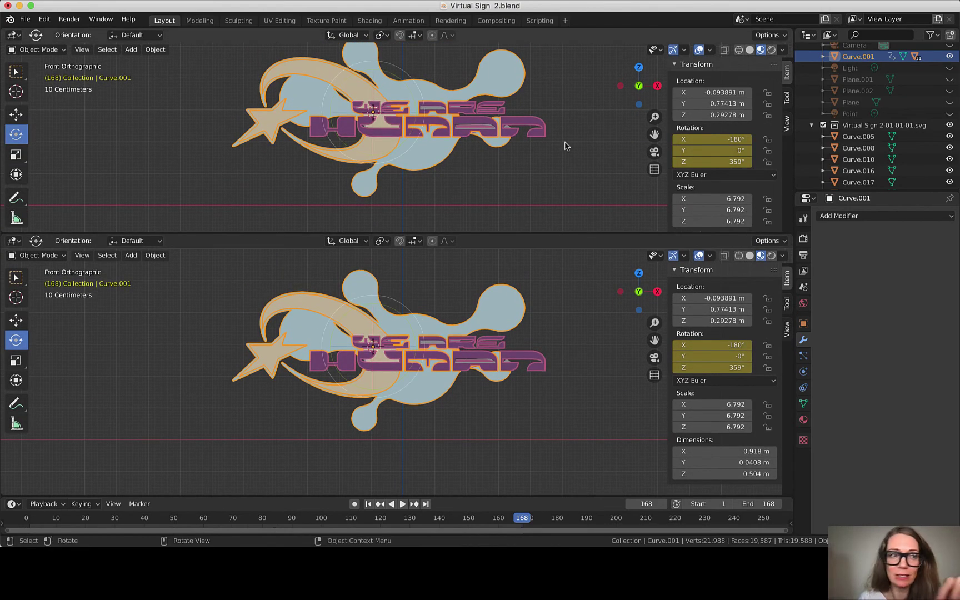
{"action": "left_click", "coordinate": [25, 20]}
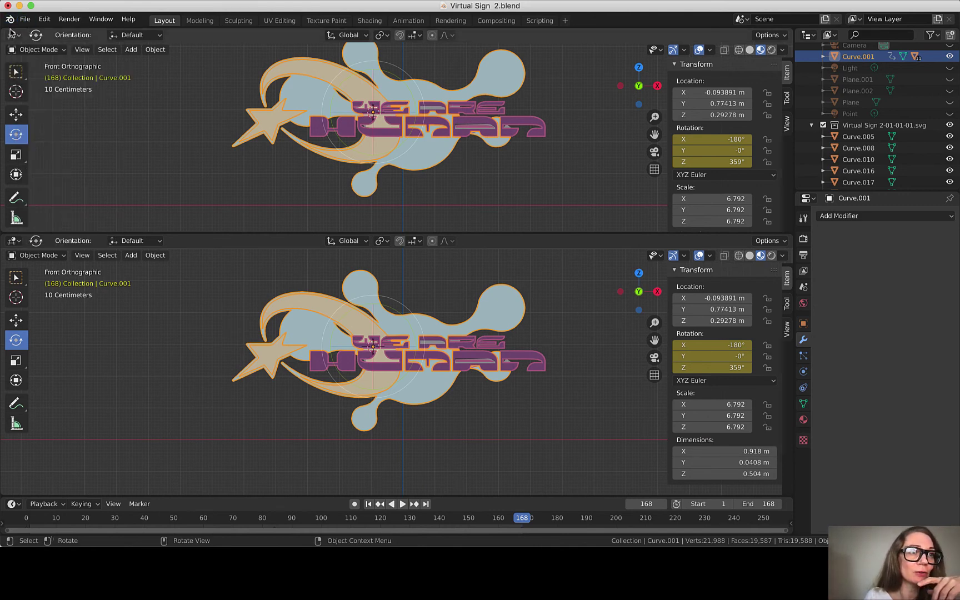
{"action": "left_click", "coordinate": [13, 35]}
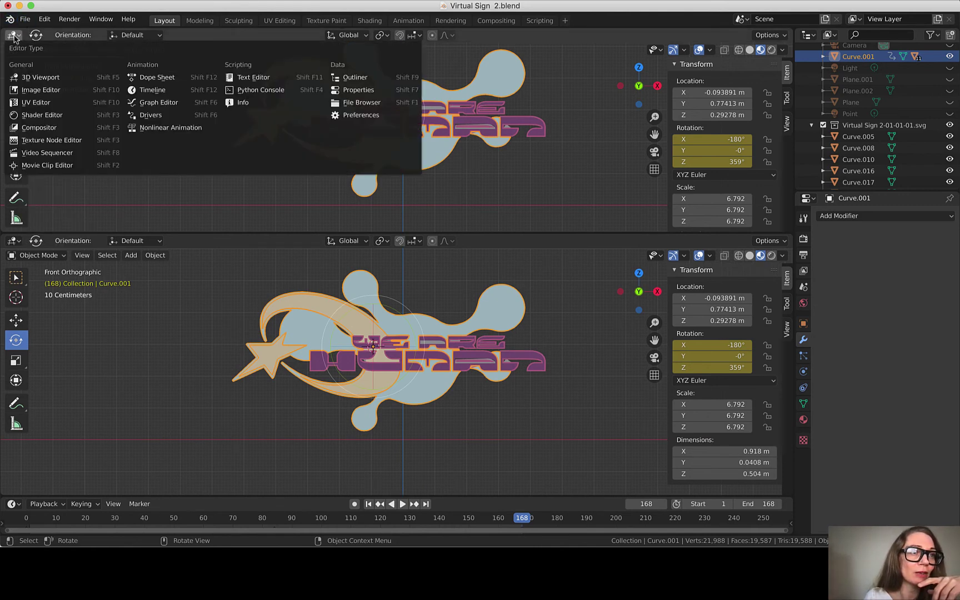
{"action": "left_click", "coordinate": [159, 102]}
{"action": "key", "text": "Home"}
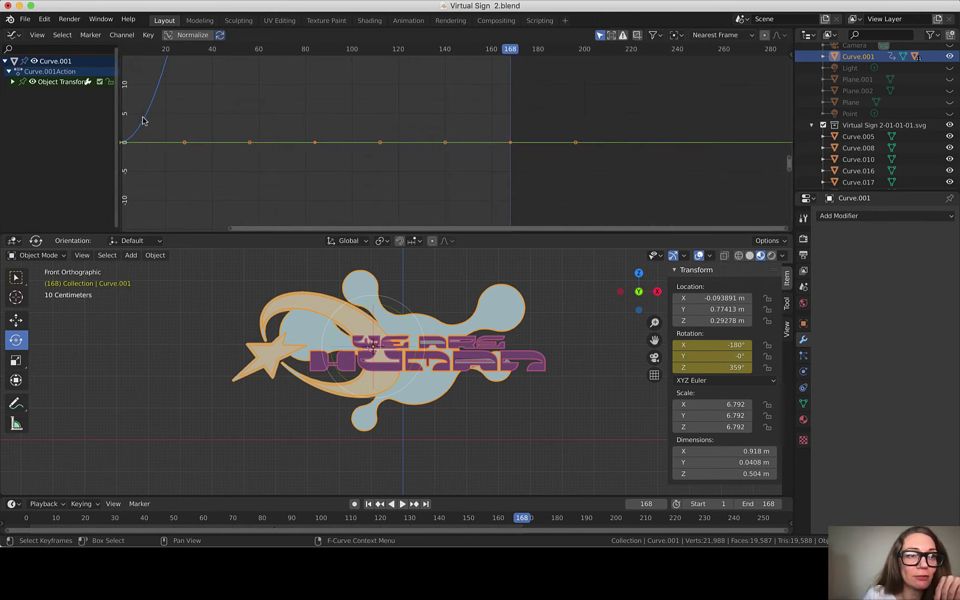
- Reshape the Bézier handle of the final rotation keyframe
{"action": "scroll", "coordinate": [170, 76], "scroll_direction": "up", "scroll_amount": 5}
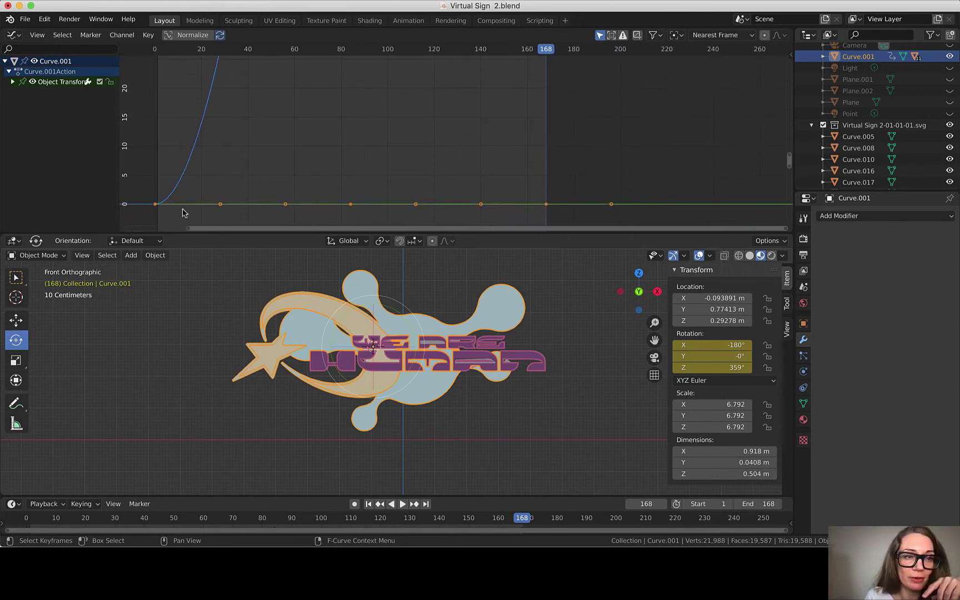
{"action": "scroll", "coordinate": [223, 162], "scroll_direction": "up", "scroll_amount": 15}
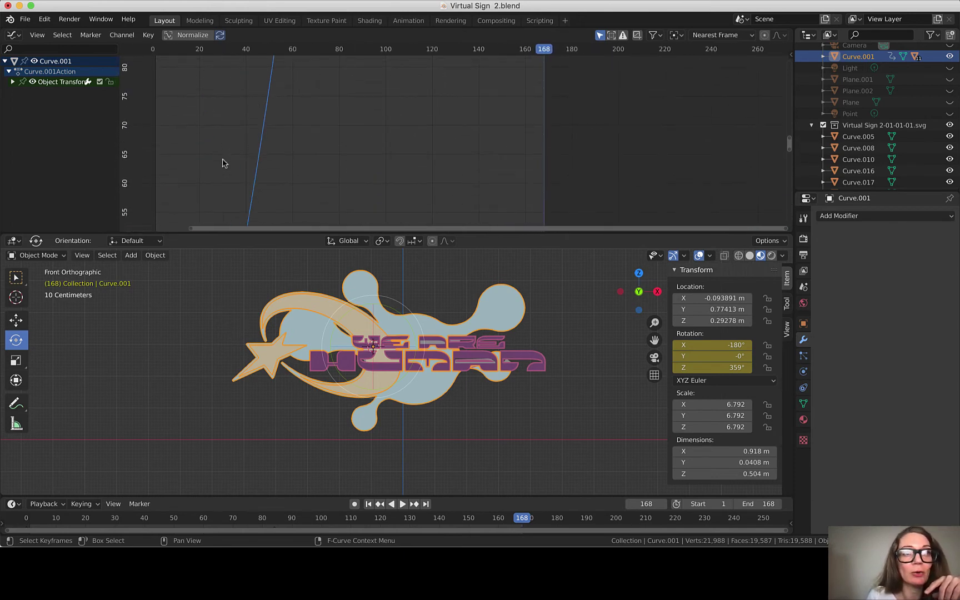
{"action": "scroll", "coordinate": [222, 163], "scroll_direction": "up", "scroll_amount": 15}
{"action": "scroll", "coordinate": [223, 163], "scroll_direction": "right", "scroll_amount": 3}
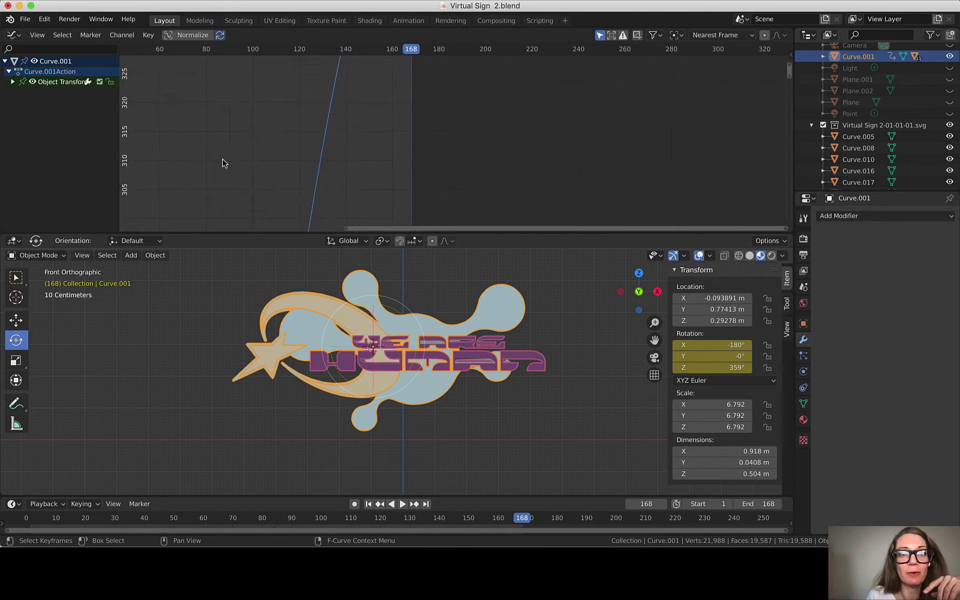
{"action": "scroll", "coordinate": [222, 162], "scroll_direction": "left", "scroll_amount": 1}
{"action": "scroll", "coordinate": [223, 161], "scroll_direction": "down", "scroll_amount": 4}
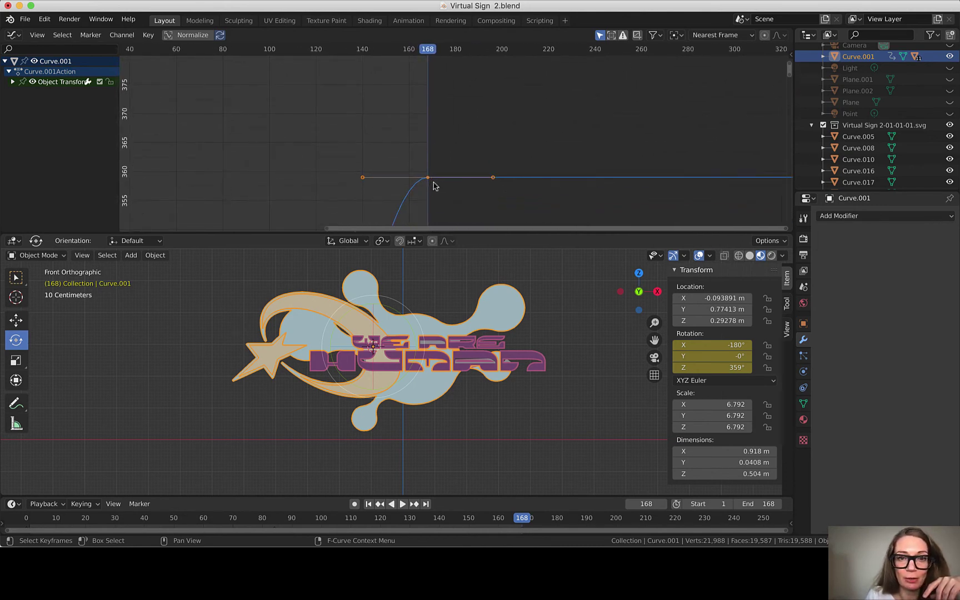
{"action": "scroll", "coordinate": [420, 169], "scroll_direction": "down", "scroll_amount": 2}
{"action": "scroll", "coordinate": [421, 169], "scroll_direction": "left", "scroll_amount": 1}
{"action": "scroll", "coordinate": [420, 169], "scroll_direction": "up", "scroll_amount": 1}
{"action": "scroll", "coordinate": [418, 135], "scroll_direction": "right", "scroll_amount": 1}
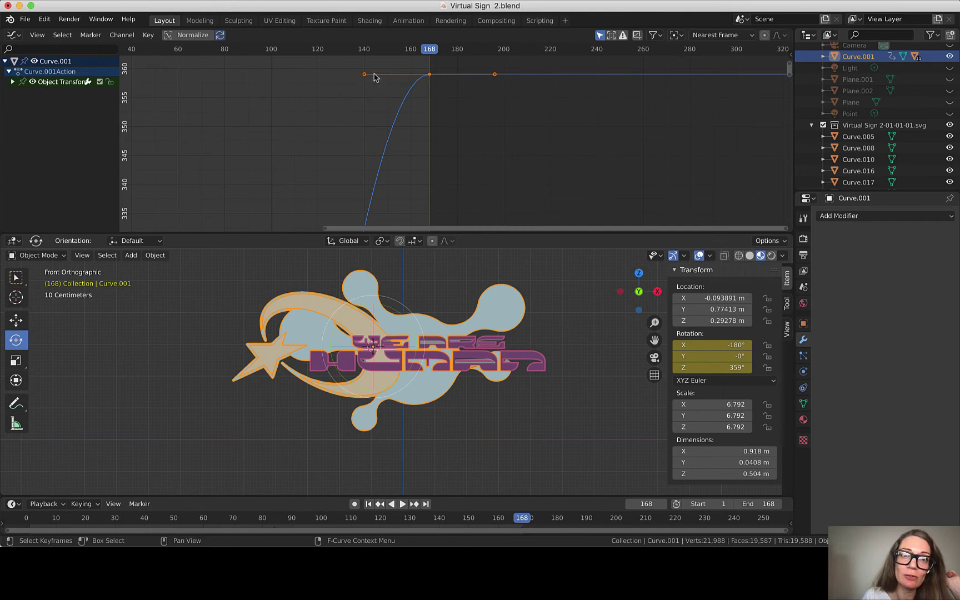
{"action": "left_click_drag", "start_coordinate": [363, 74], "coordinate": [411, 165]}
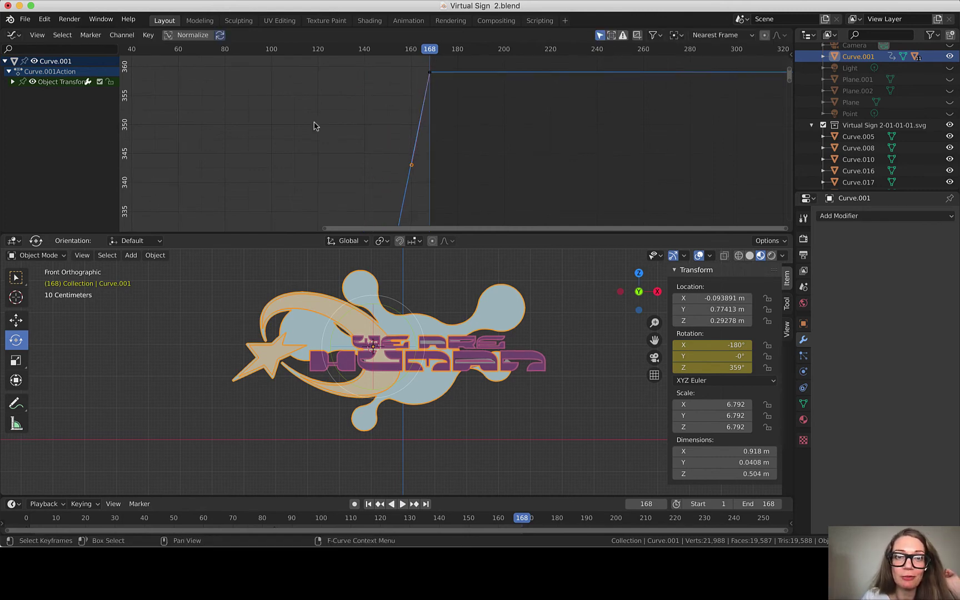
- Drag the frame-0 keyframe's handle to steepen the start of the rotation curve
{"action": "scroll", "coordinate": [314, 126], "scroll_direction": "down", "scroll_amount": 15}
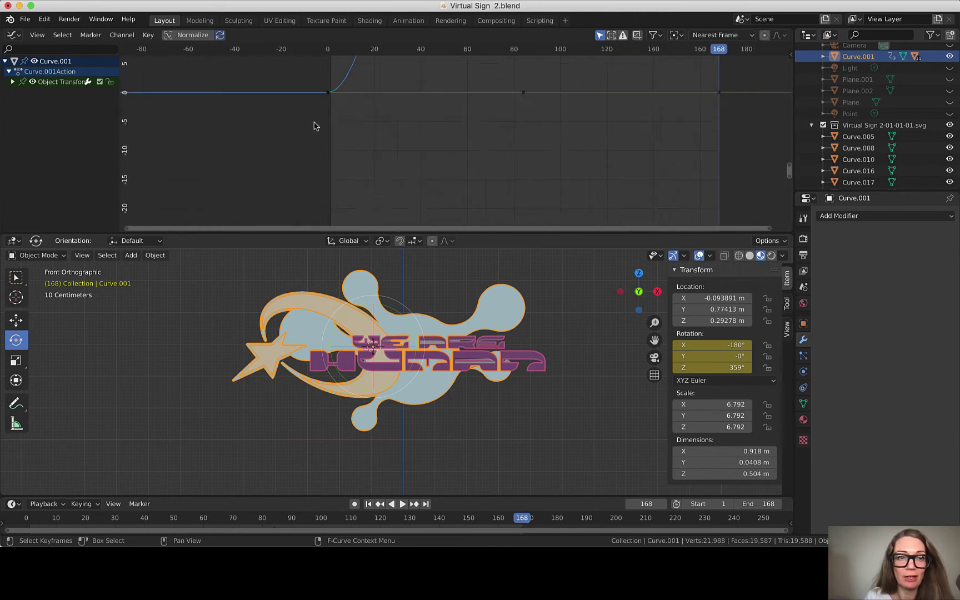
{"action": "scroll", "coordinate": [314, 127], "scroll_direction": "down", "scroll_amount": 15}
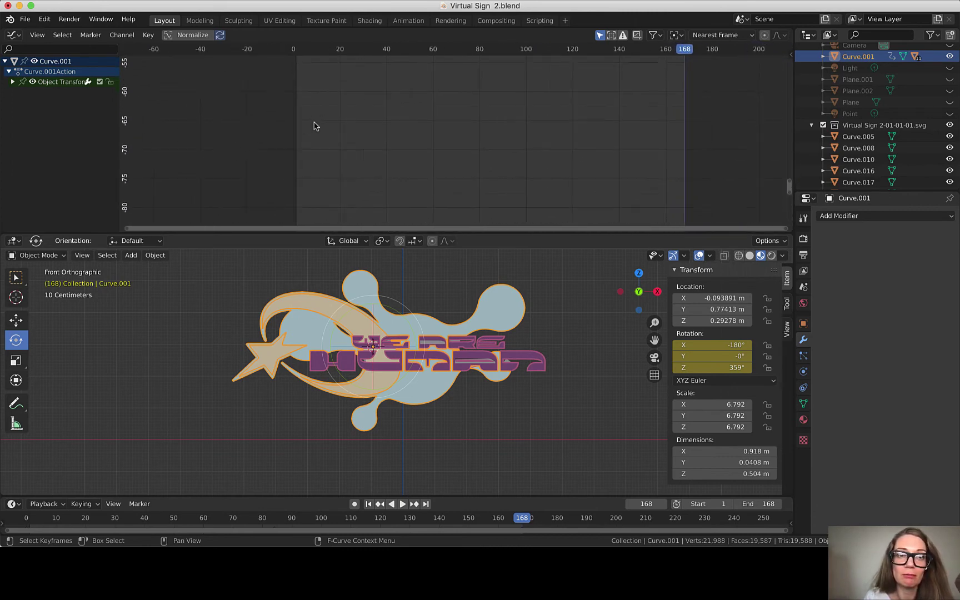
{"action": "scroll", "coordinate": [314, 126], "scroll_direction": "up", "scroll_amount": 15}
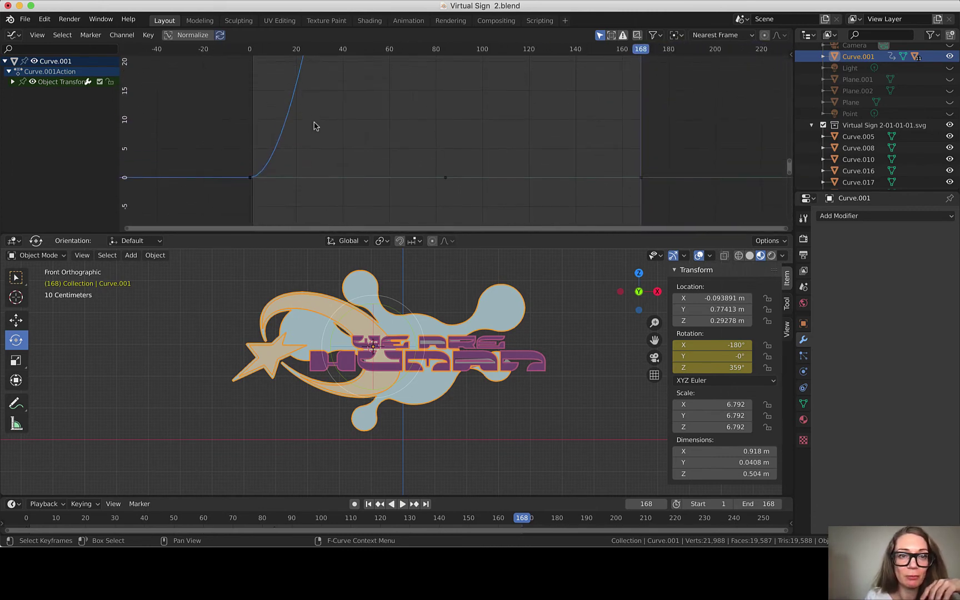
{"action": "left_click", "coordinate": [250, 177]}
{"action": "scroll", "coordinate": [364, 170], "scroll_direction": "up", "scroll_amount": 3}
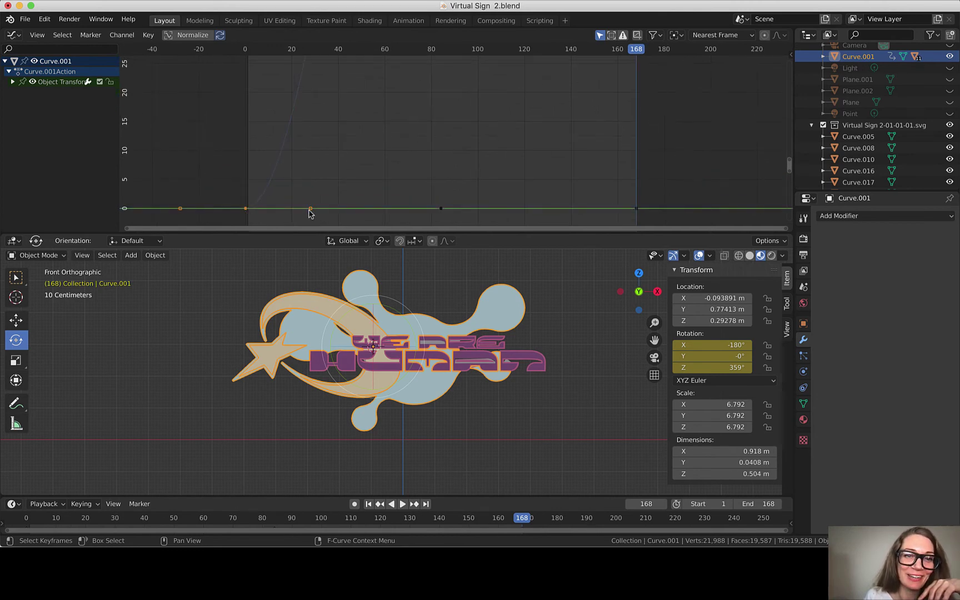
{"action": "left_click_drag", "start_coordinate": [310, 209], "coordinate": [315, 129]}
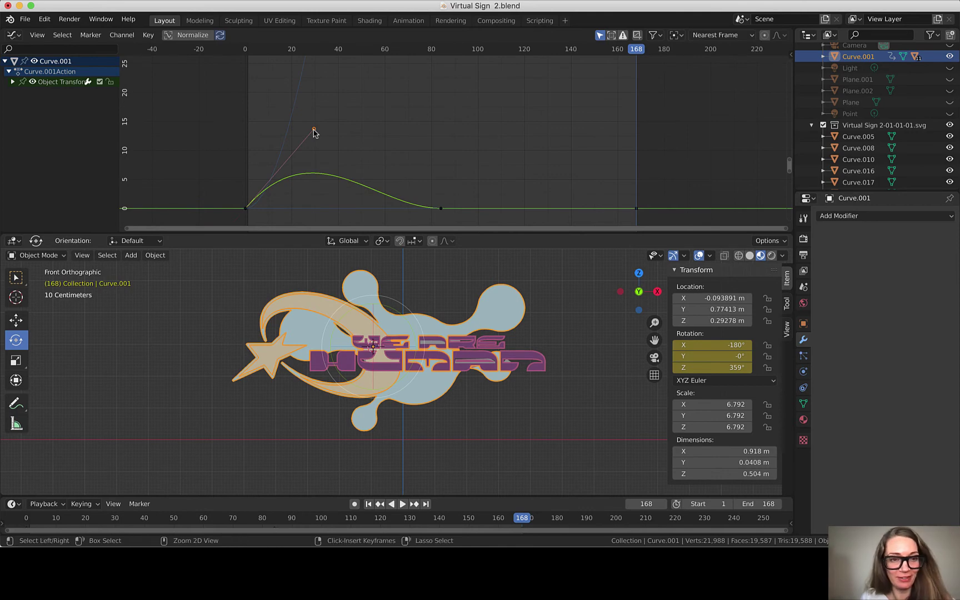
{"action": "key", "text": "Escape"}
{"action": "left_click", "coordinate": [246, 208]}
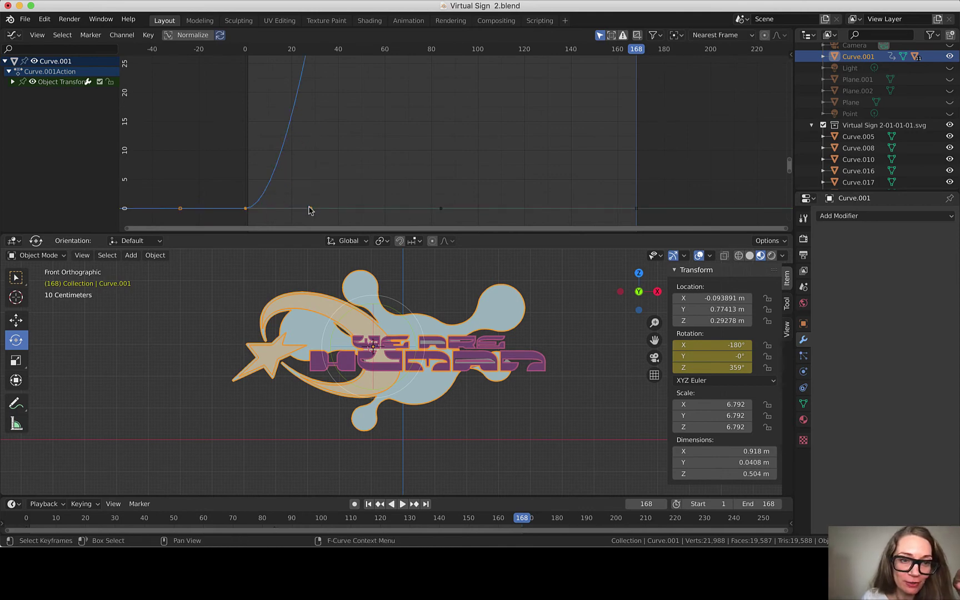
{"action": "left_click_drag", "start_coordinate": [310, 209], "coordinate": [271, 66]}
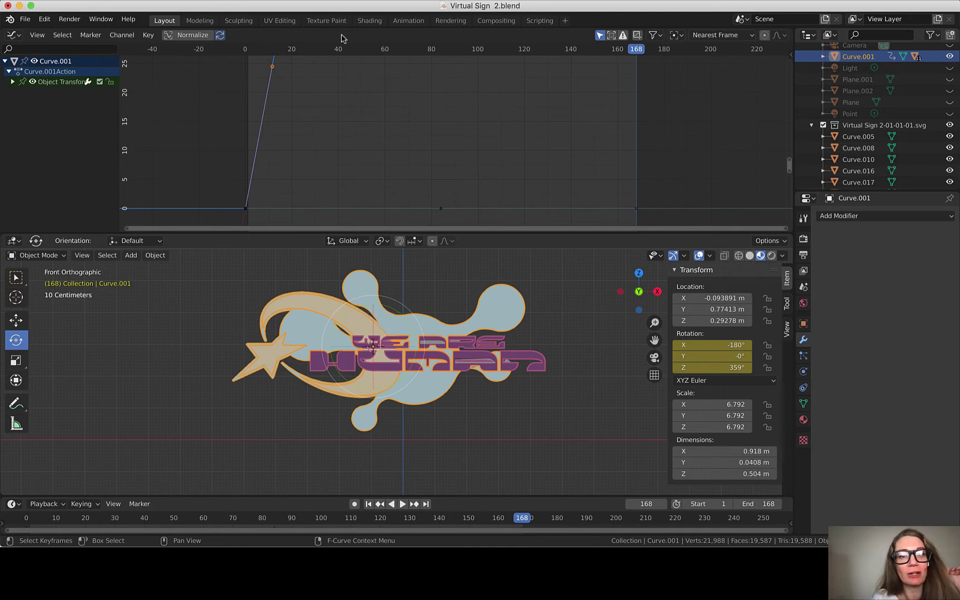
- Play and scrub the rotation animation, then return to frame 0
{"action": "key", "text": "space"}
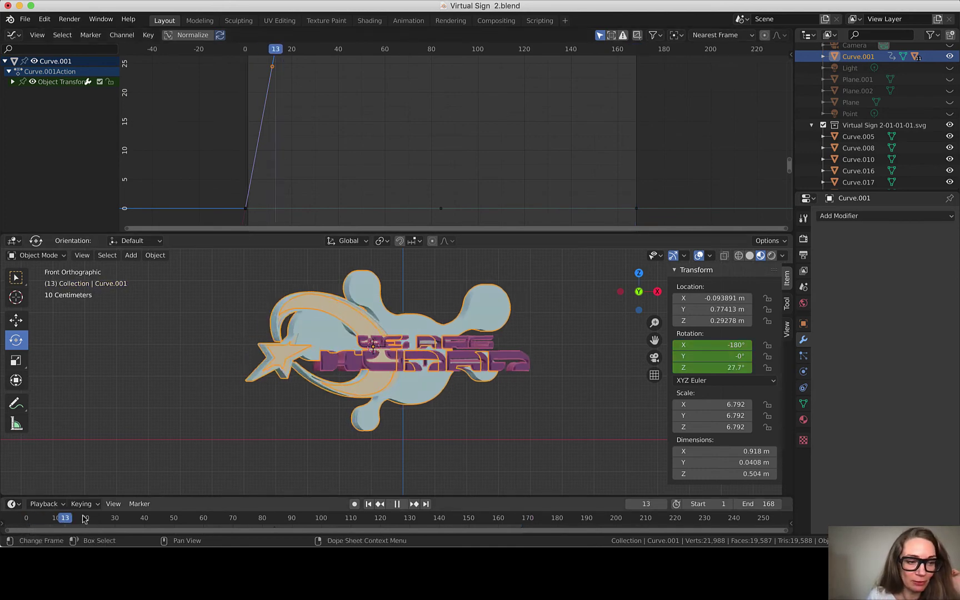
{"action": "left_click_drag", "start_coordinate": [298, 514], "coordinate": [26, 523]}
{"action": "key", "text": "space"}
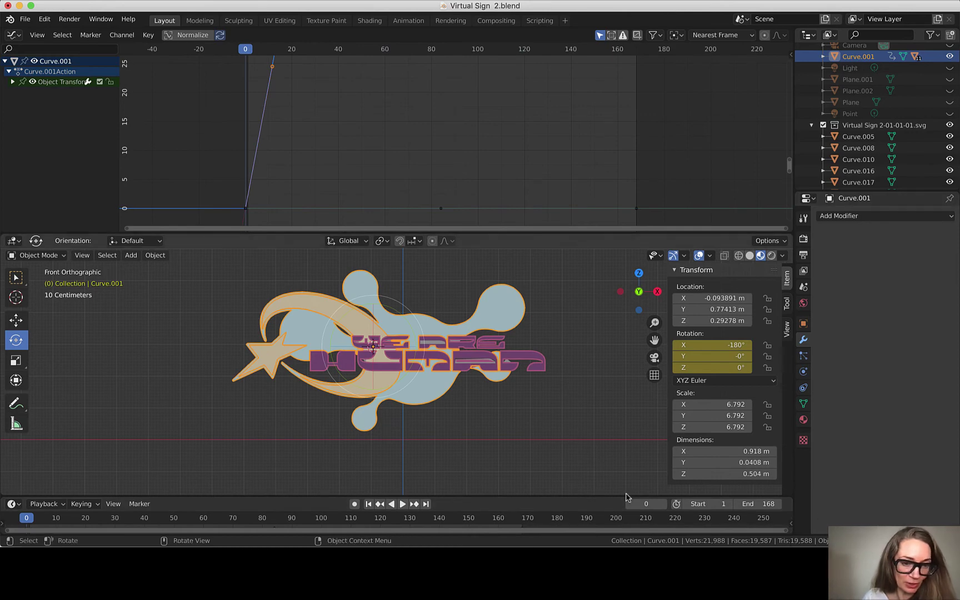
{"action": "key", "text": "space"}
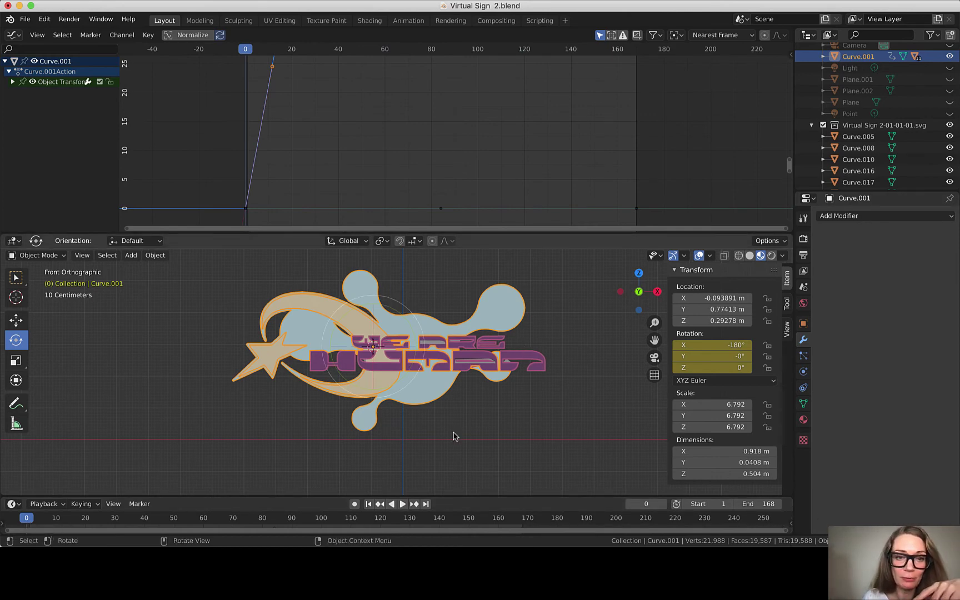
- Box-select every part of the sign in the viewport
{"action": "scroll", "coordinate": [453, 436], "scroll_direction": "down", "scroll_amount": 8}
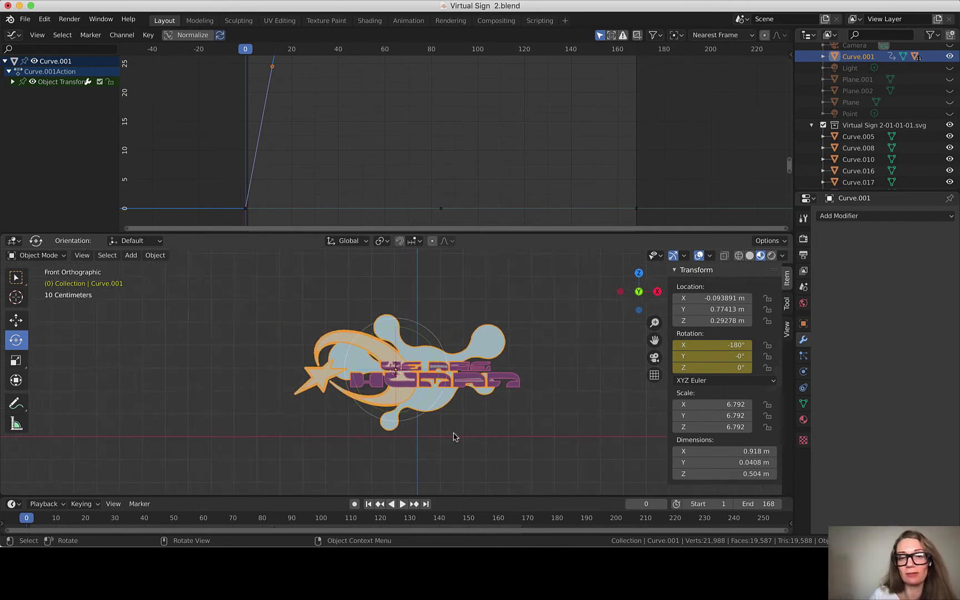
{"action": "middle_click_drag", "start_coordinate": [453, 436], "coordinate": [450, 420]}
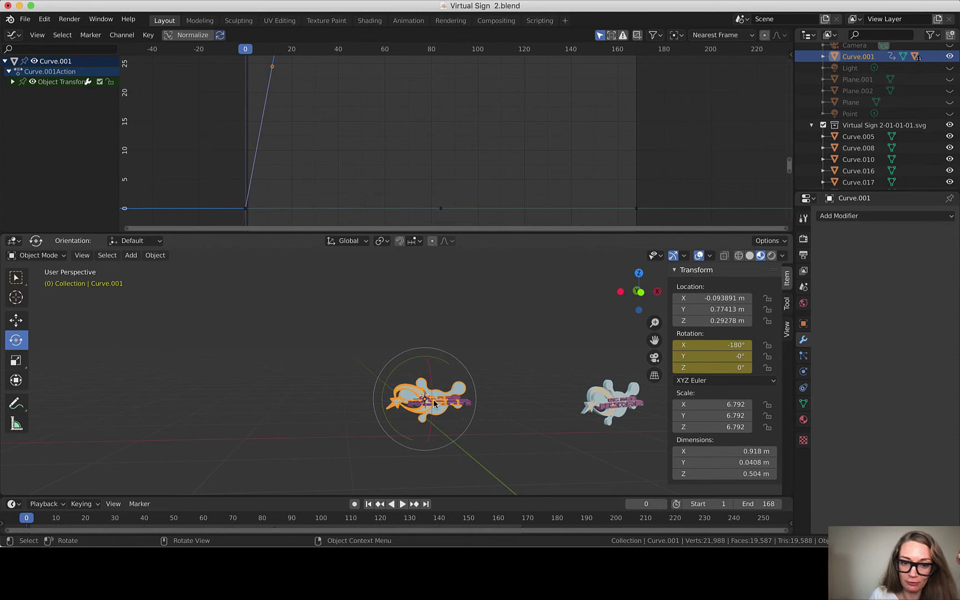
{"action": "scroll", "coordinate": [435, 404], "scroll_direction": "up", "scroll_amount": 8}
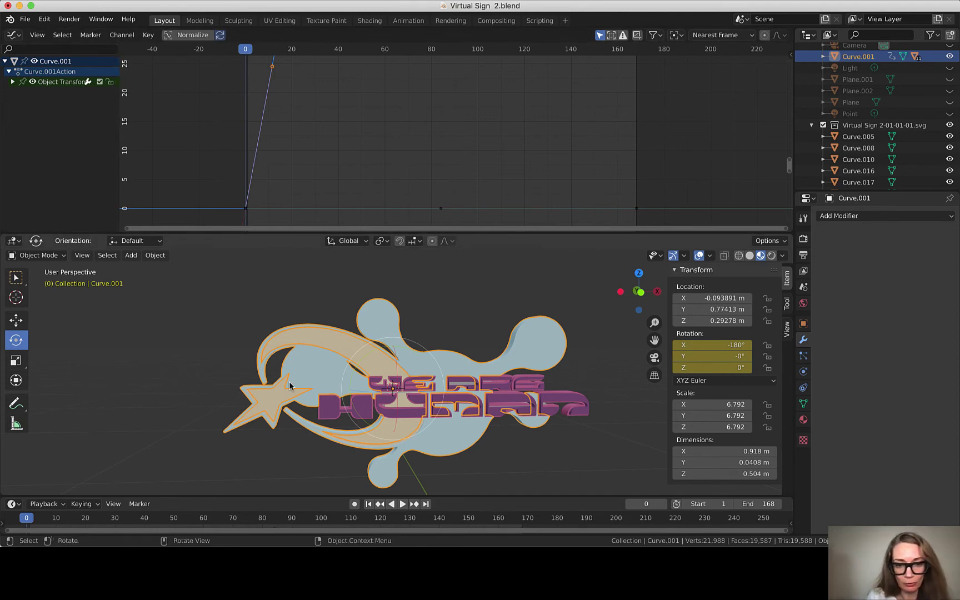
{"action": "scroll", "coordinate": [289, 381], "scroll_direction": "down", "scroll_amount": 2}
{"action": "key", "text": "b"}
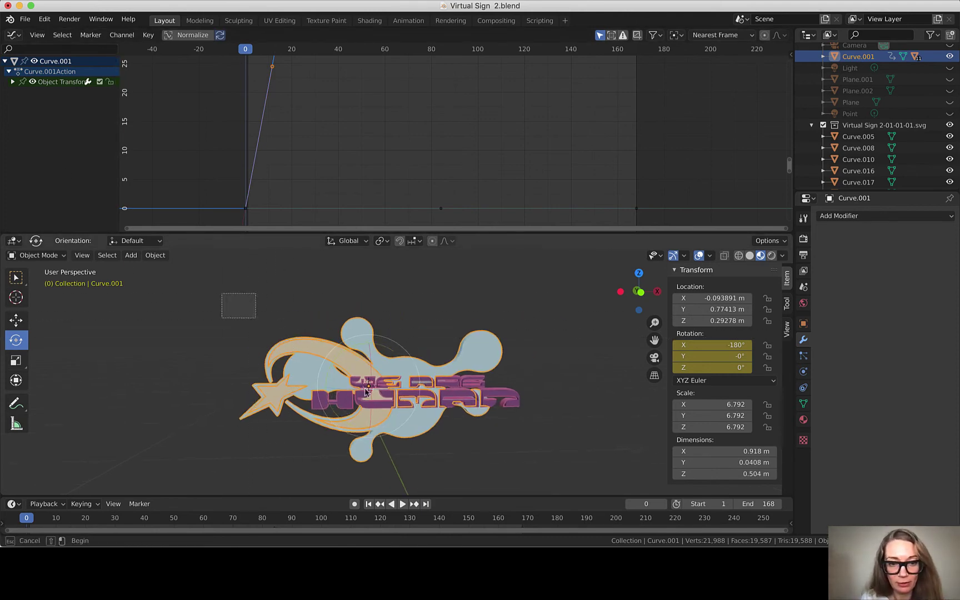
{"action": "left_click_drag", "start_coordinate": [366, 391], "coordinate": [547, 496]}
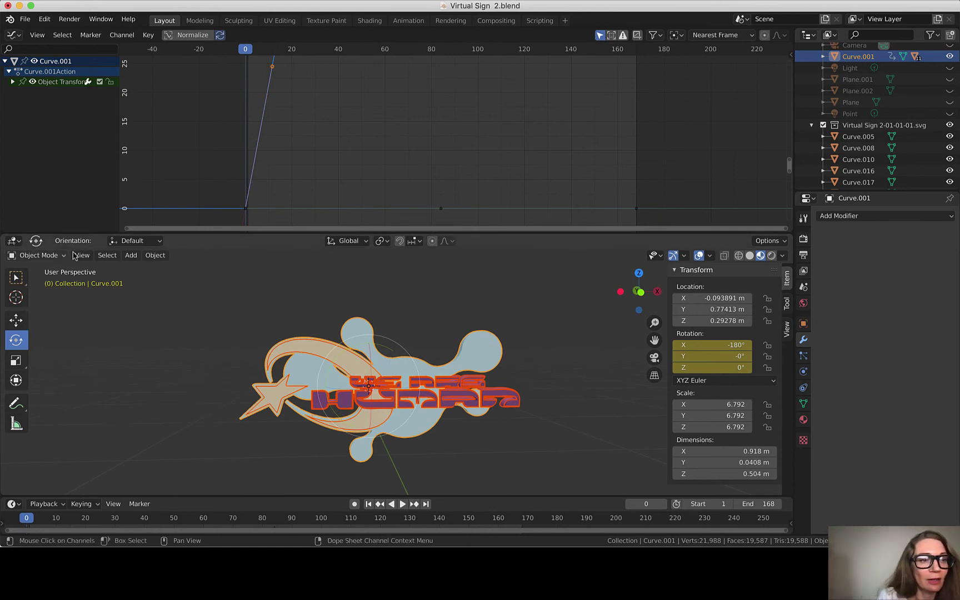
- Start a glTF 2.0 export named Virtual Sign 2-rh-animation in glTF Embedded format
{"action": "left_click", "coordinate": [25, 19]}
{"action": "mouse_move", "coordinate": [74, 189]}
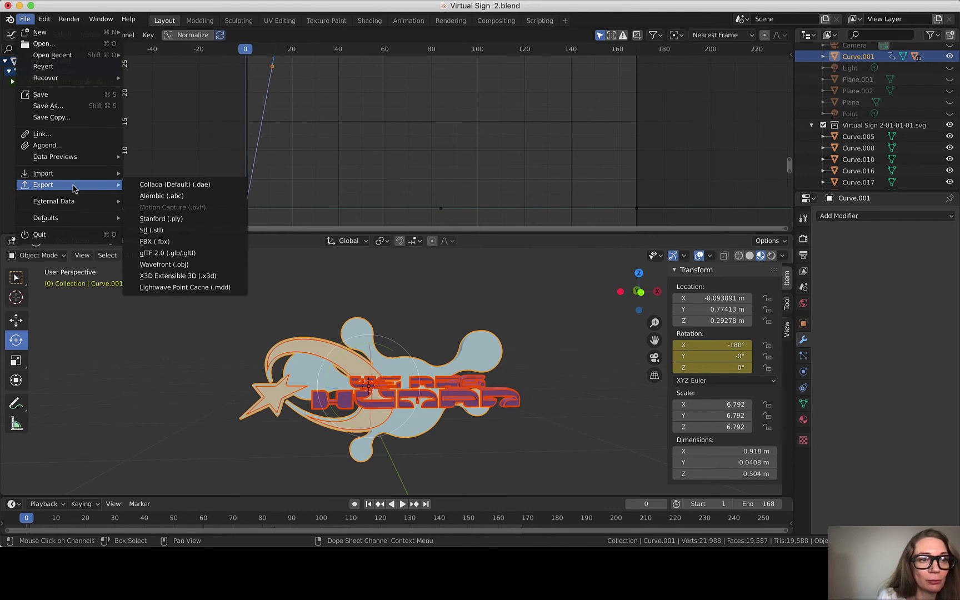
{"action": "left_click", "coordinate": [184, 252]}
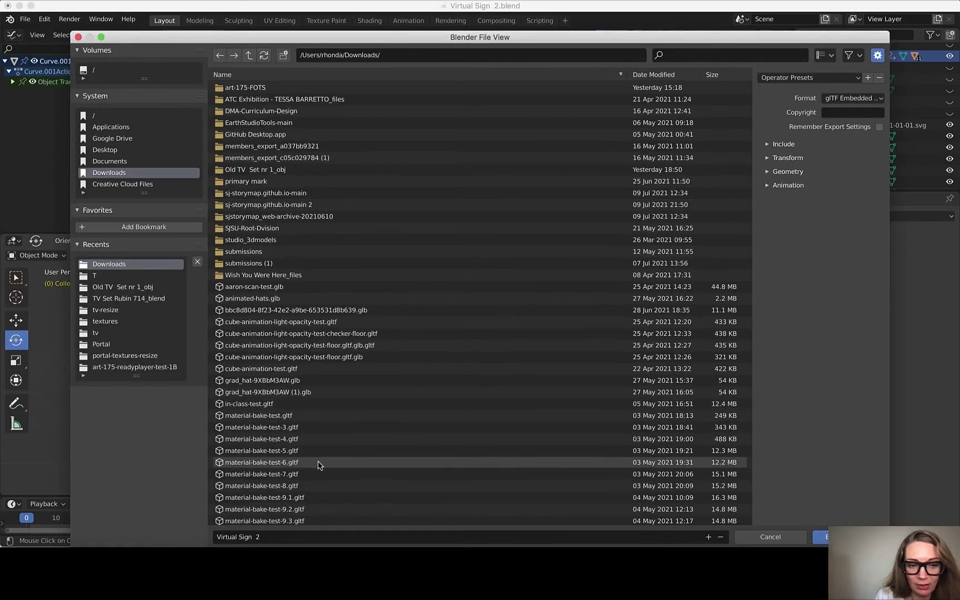
{"action": "scroll", "coordinate": [317, 465], "scroll_direction": "down", "scroll_amount": 5}
{"action": "left_click", "coordinate": [271, 541]}
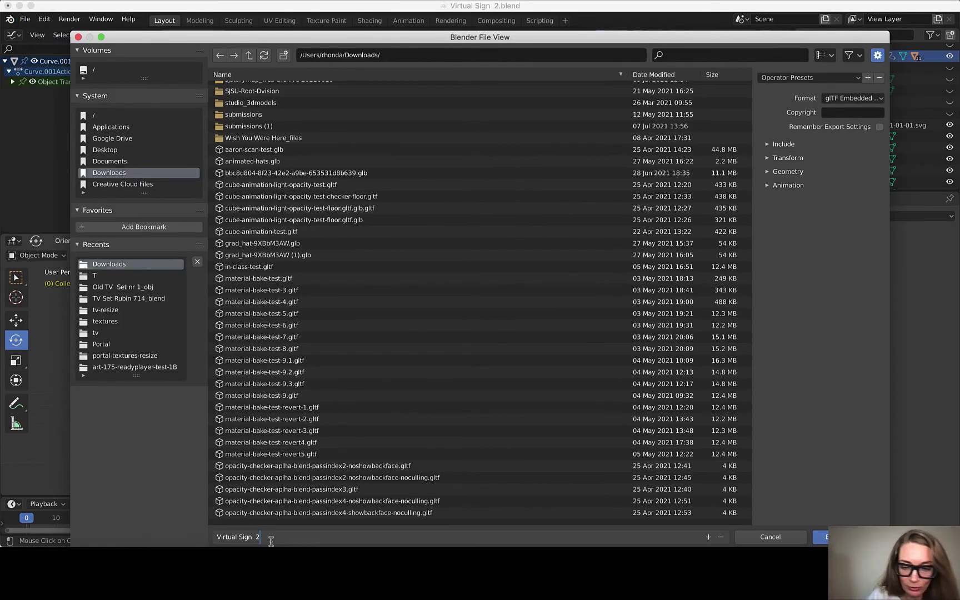
{"action": "type", "text": "-rh-animation"}
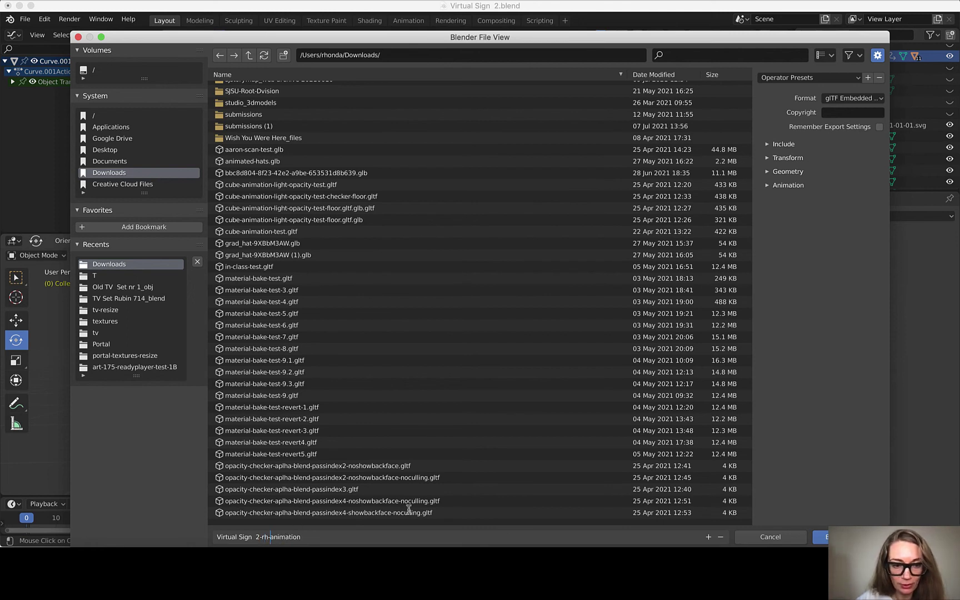
{"action": "left_click", "coordinate": [845, 105]}
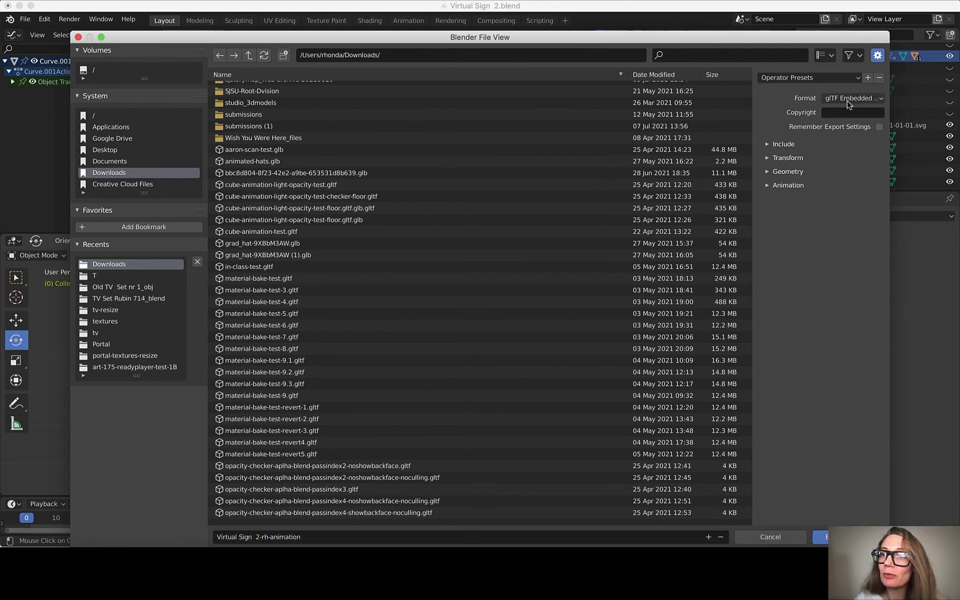
{"action": "left_click", "coordinate": [848, 100]}
{"action": "left_click", "coordinate": [808, 131]}
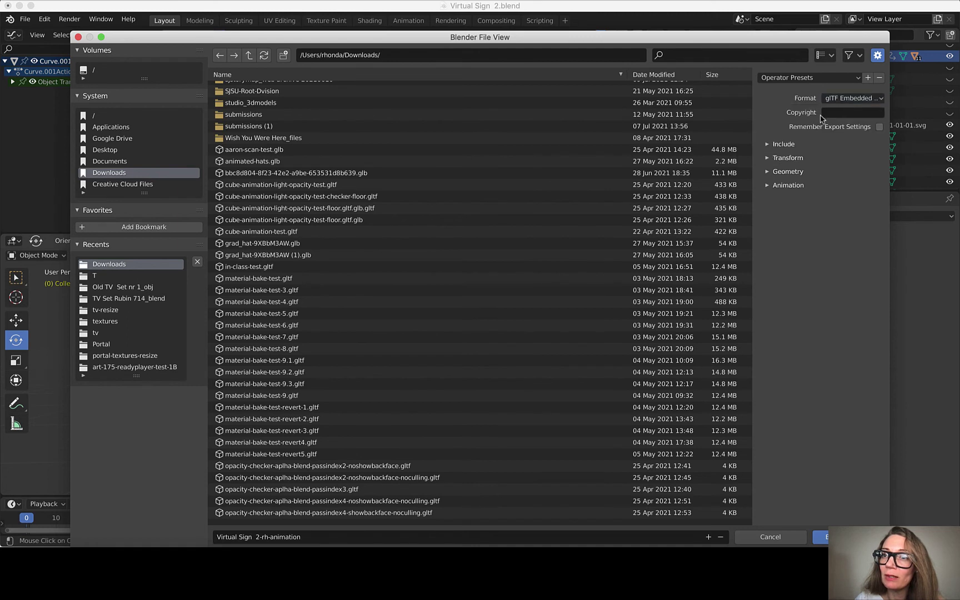
- Expand Include, Transform, Geometry and Animation options, keep Animation enabled, and export
{"action": "left_click", "coordinate": [771, 145]}
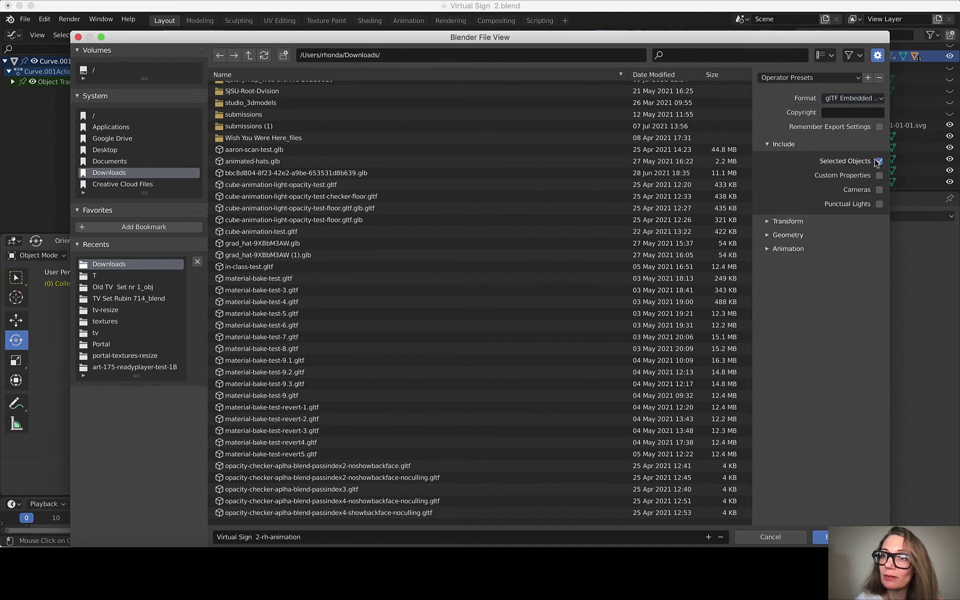
{"action": "left_click", "coordinate": [775, 221]}
{"action": "left_click", "coordinate": [836, 257]}
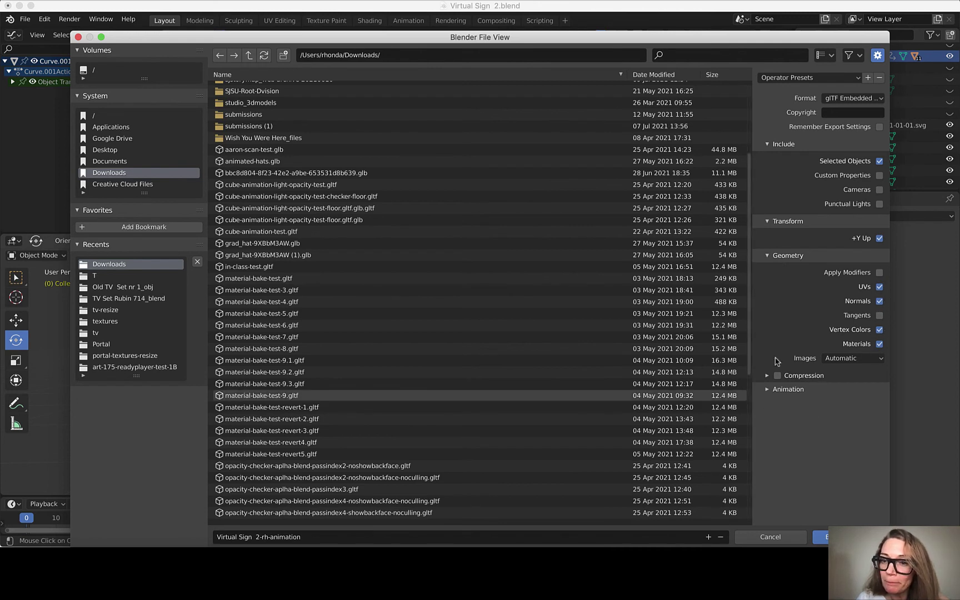
{"action": "left_click", "coordinate": [775, 390]}
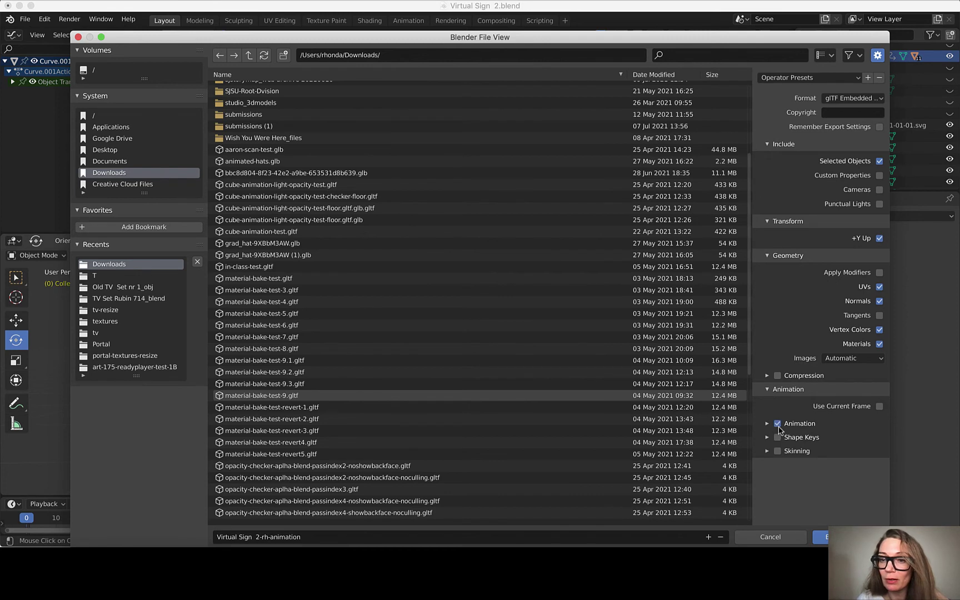
{"action": "left_click", "coordinate": [767, 424]}
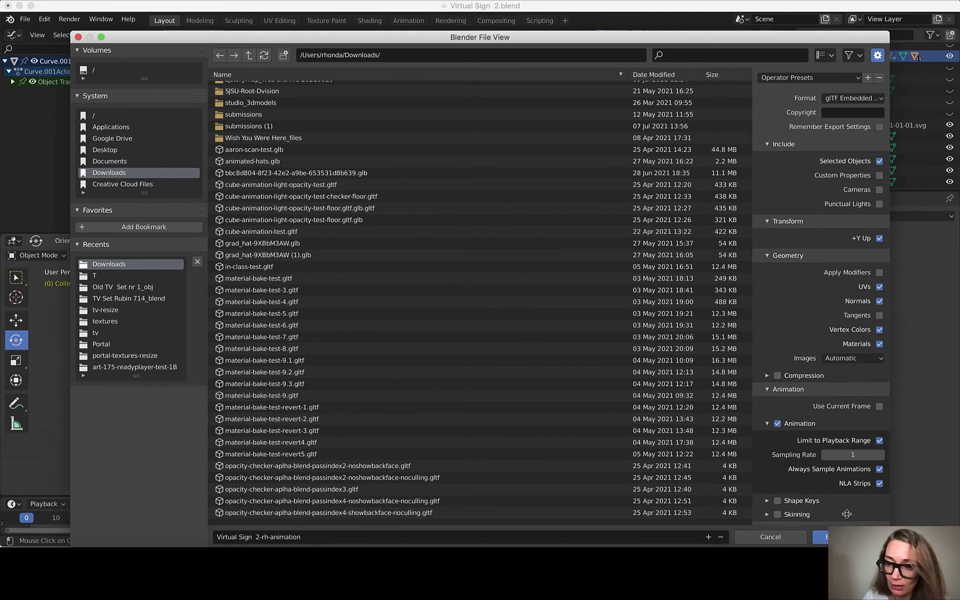
{"action": "key", "text": "Return"}
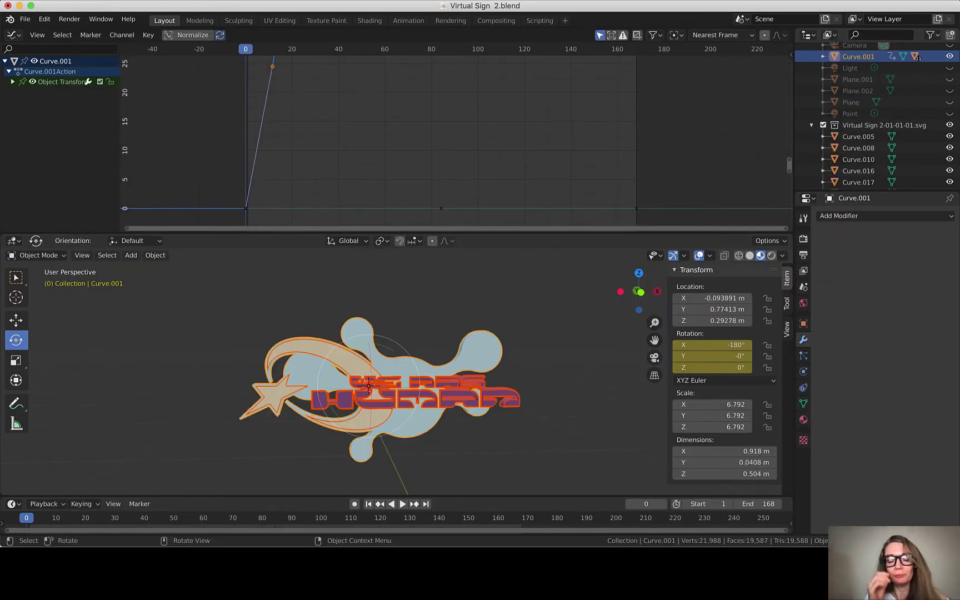
- Preview the exported Virtual Sign 2-rh-animation.gltf (704 KB) in Finder's Downloads folder
{"action": "key", "text": "super+Tab"}
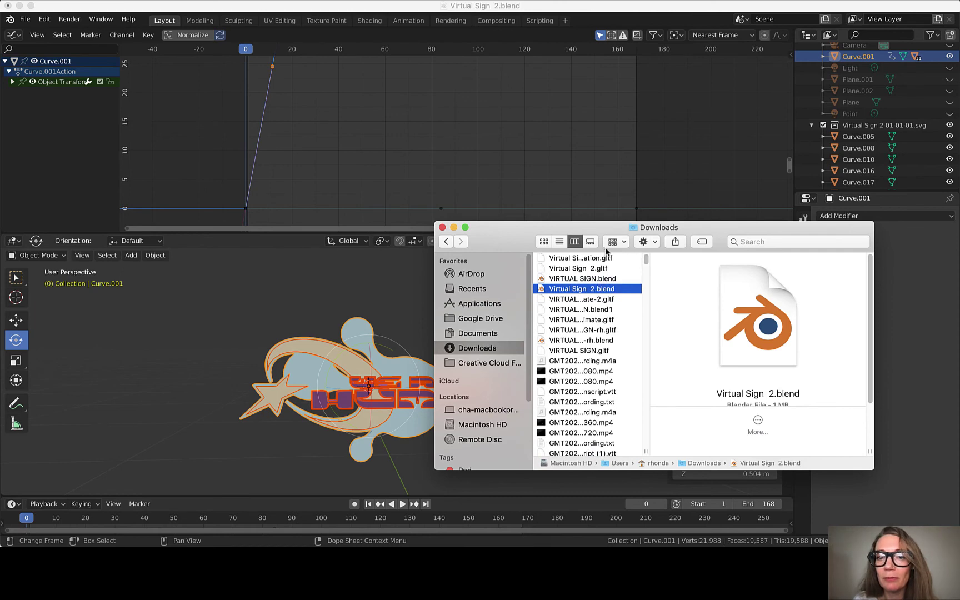
{"action": "left_click", "coordinate": [607, 258]}
{"action": "scroll", "coordinate": [794, 336], "scroll_direction": "down", "scroll_amount": 2}
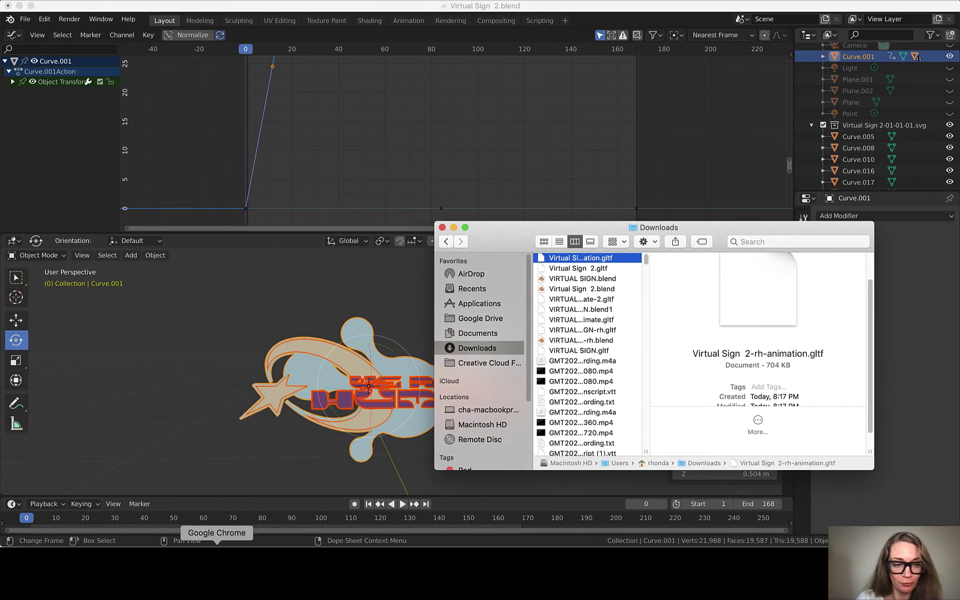
- In Chrome's New Art City tab, dismiss Publish Room and browse the FOTS - Sandbox 1 artworks
{"action": "left_click", "coordinate": [217, 555]}
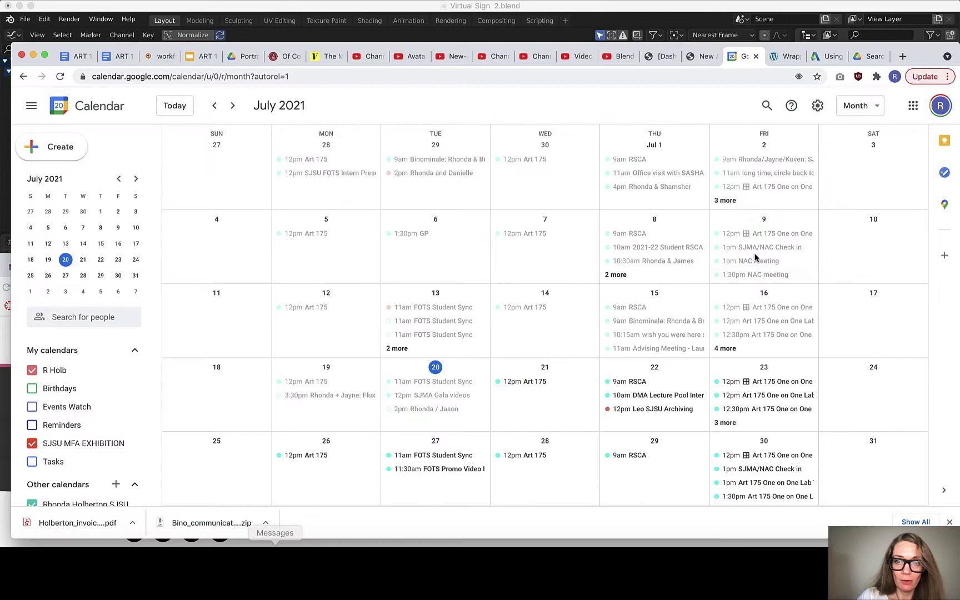
{"action": "left_click", "coordinate": [699, 56]}
{"action": "left_click", "coordinate": [760, 378]}
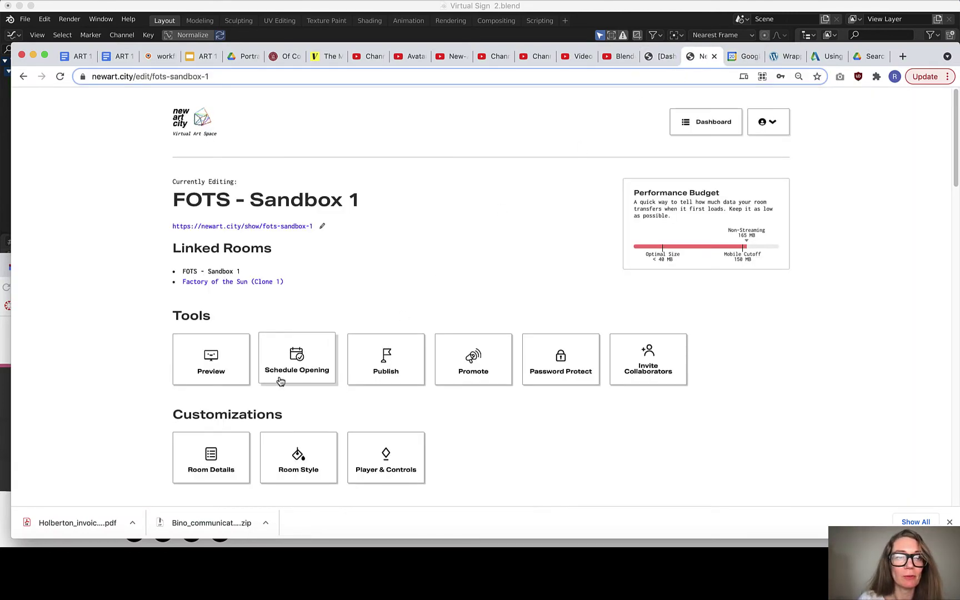
{"action": "scroll", "coordinate": [395, 231], "scroll_direction": "down", "scroll_amount": 4}
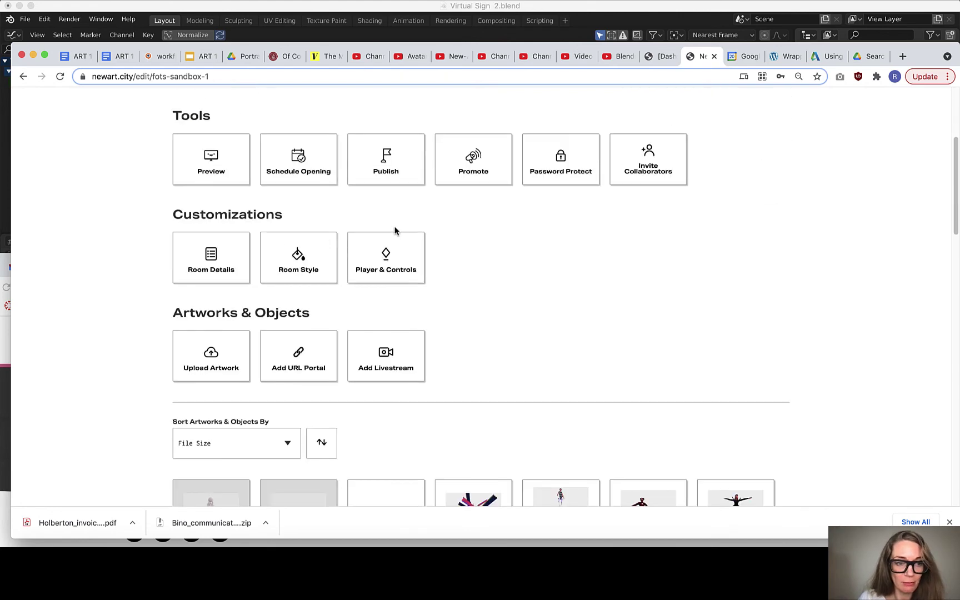
{"action": "scroll", "coordinate": [267, 374], "scroll_direction": "down", "scroll_amount": 7}
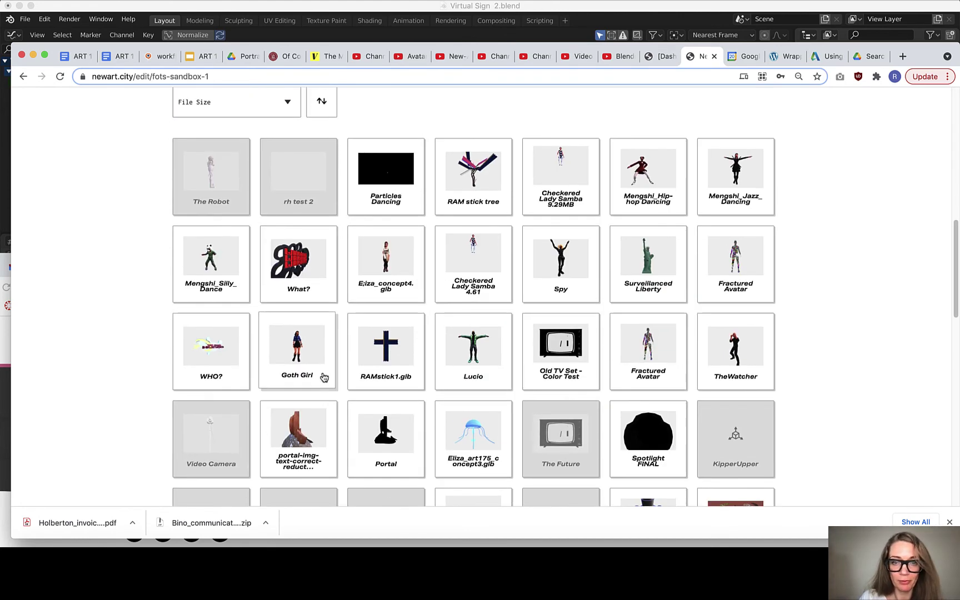
{"action": "scroll", "coordinate": [324, 378], "scroll_direction": "down", "scroll_amount": 15}
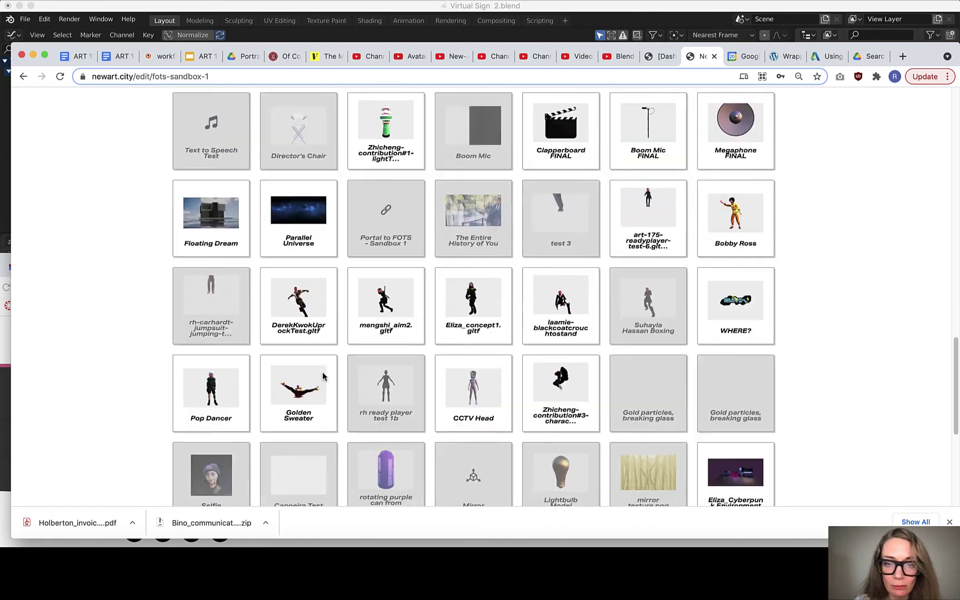
{"action": "scroll", "coordinate": [323, 376], "scroll_direction": "up", "scroll_amount": 4}
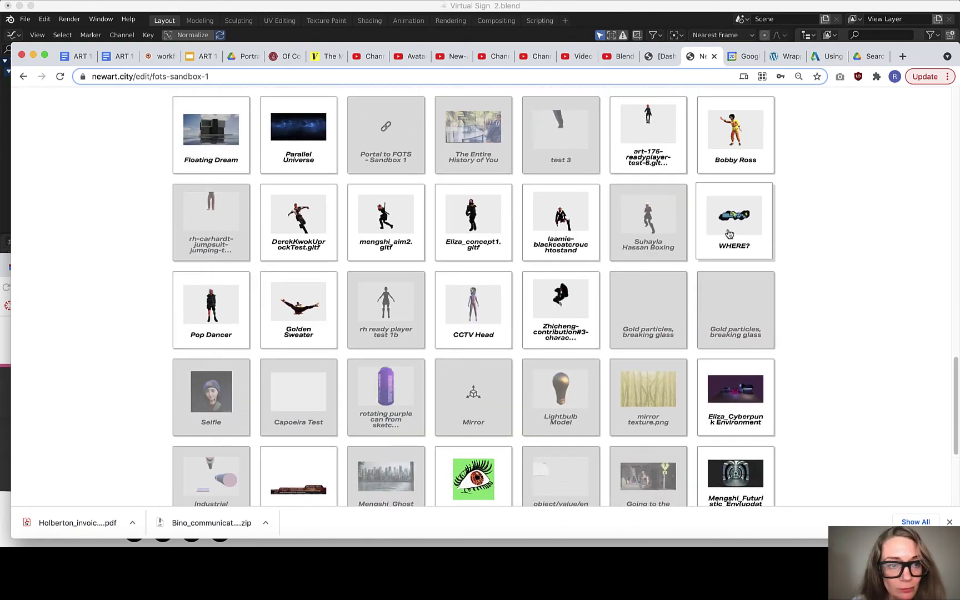
{"action": "scroll", "coordinate": [475, 338], "scroll_direction": "down", "scroll_amount": 5}
{"action": "scroll", "coordinate": [476, 337], "scroll_direction": "up", "scroll_amount": 6}
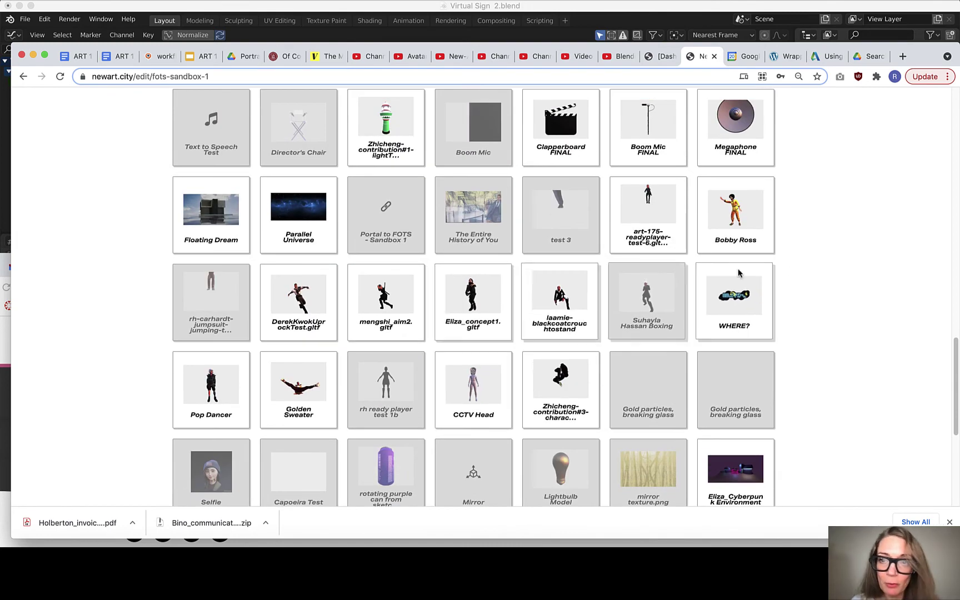
{"action": "left_click", "coordinate": [720, 300]}
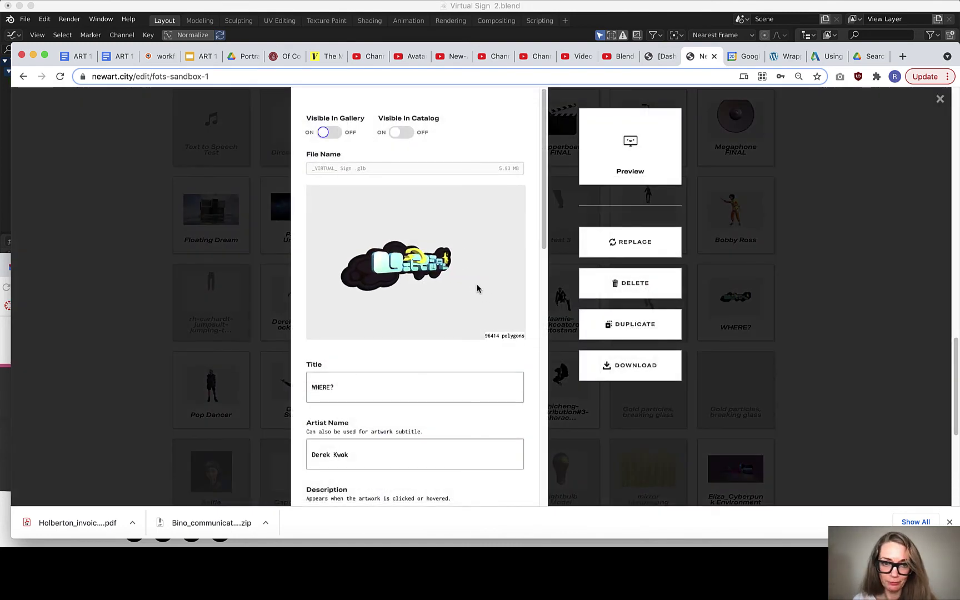
{"action": "scroll", "coordinate": [361, 428], "scroll_direction": "down", "scroll_amount": 3}
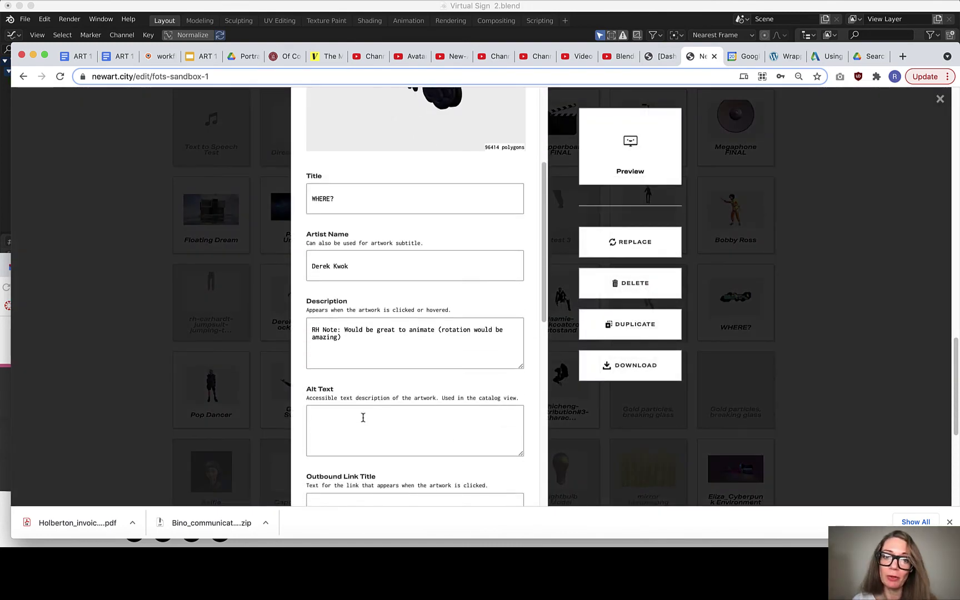
{"action": "left_click", "coordinate": [790, 288]}
{"action": "left_click", "coordinate": [754, 281]}
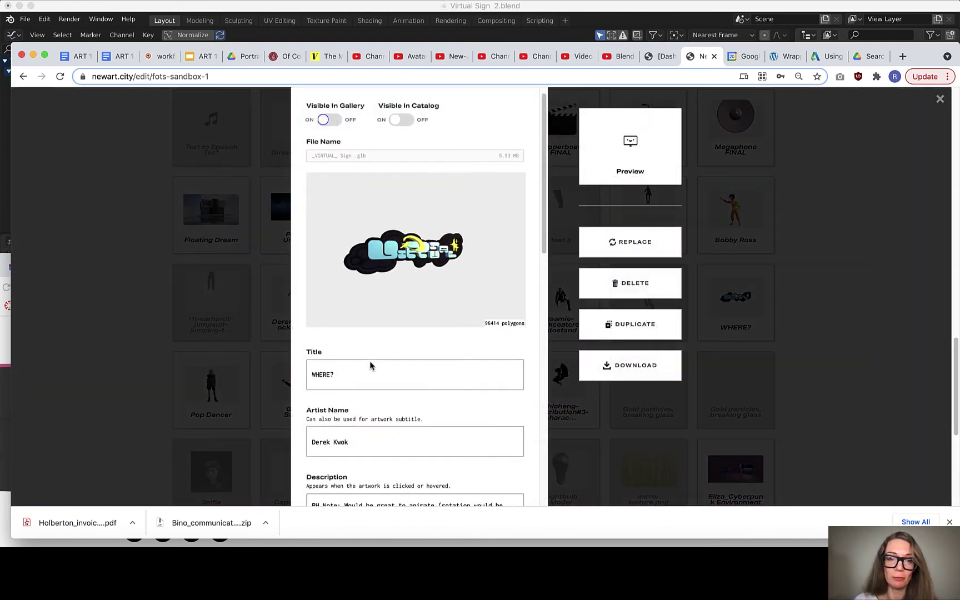
{"action": "scroll", "coordinate": [370, 365], "scroll_direction": "down", "scroll_amount": 10}
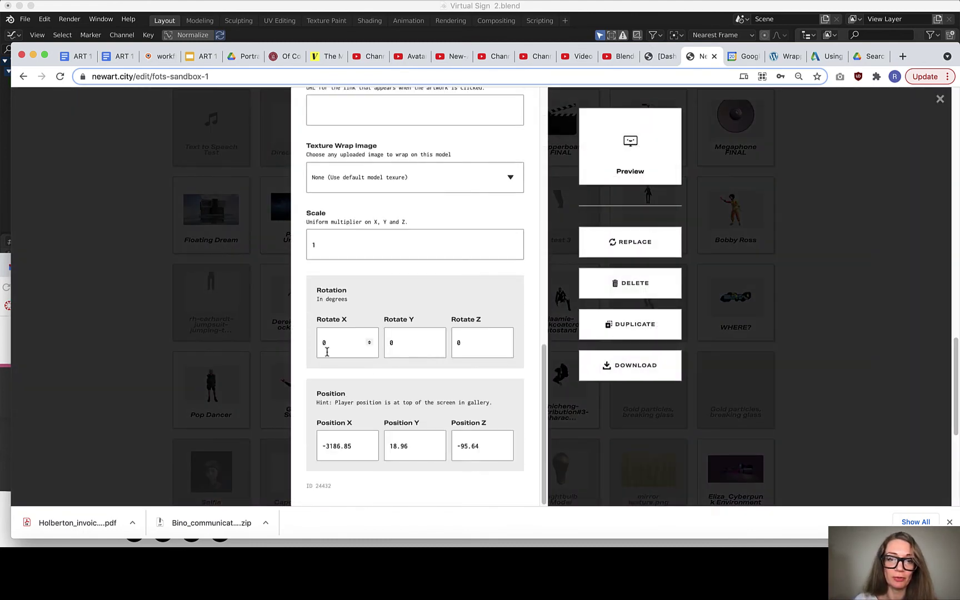
{"action": "left_click", "coordinate": [830, 400]}
{"action": "scroll", "coordinate": [600, 351], "scroll_direction": "up", "scroll_amount": 10}
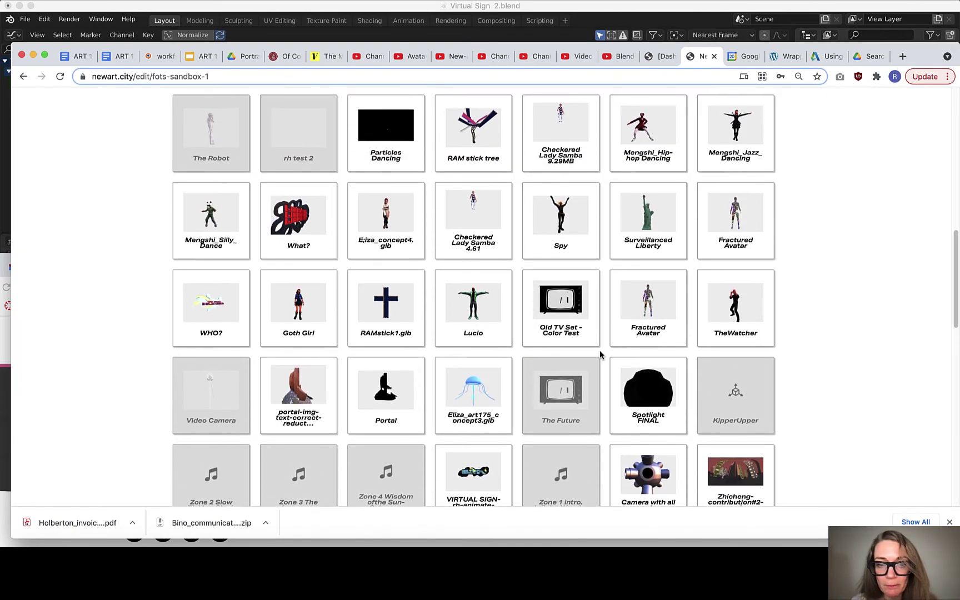
{"action": "scroll", "coordinate": [600, 350], "scroll_direction": "up", "scroll_amount": 3}
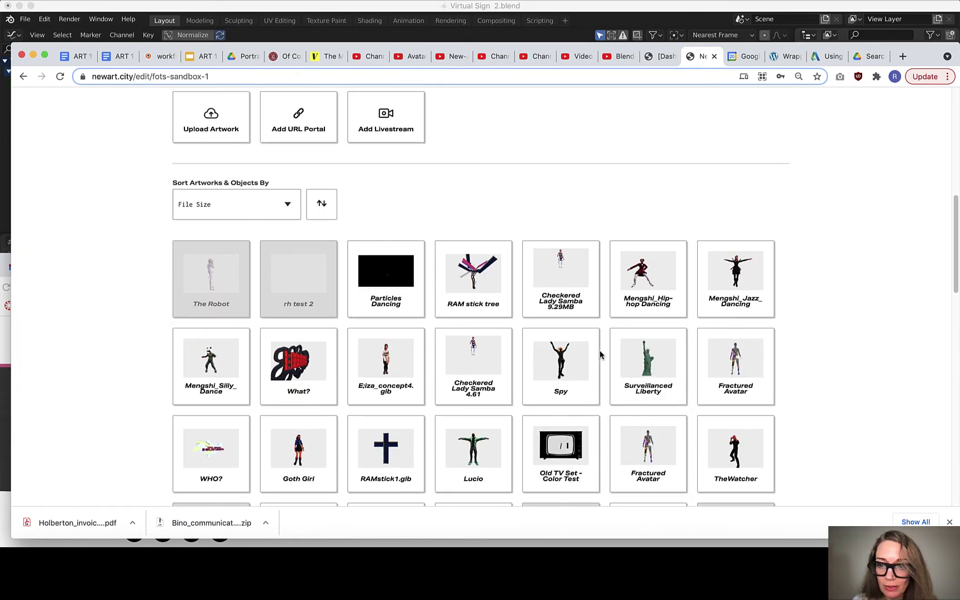
{"action": "scroll", "coordinate": [600, 354], "scroll_direction": "up", "scroll_amount": 5}
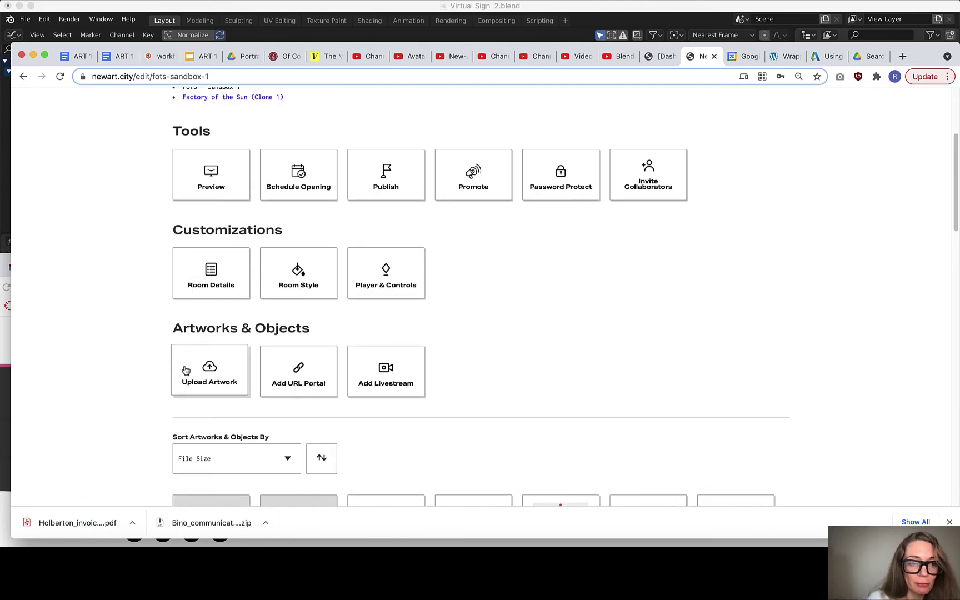
- Upload VIRTUAL SIGN-rh-animate-2.gltf from Downloads as a new room artwork
{"action": "left_click", "coordinate": [210, 369]}
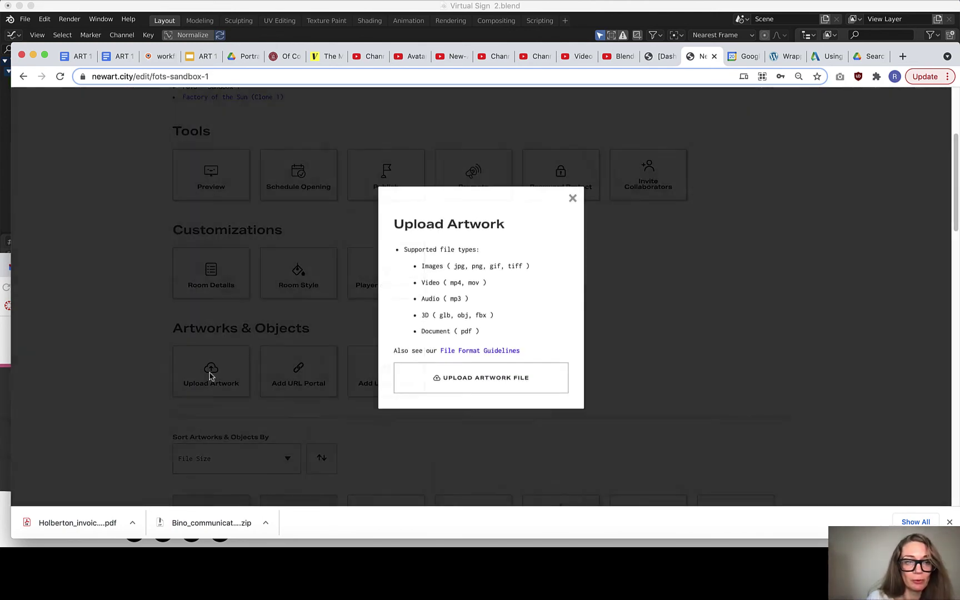
{"action": "left_click", "coordinate": [503, 372]}
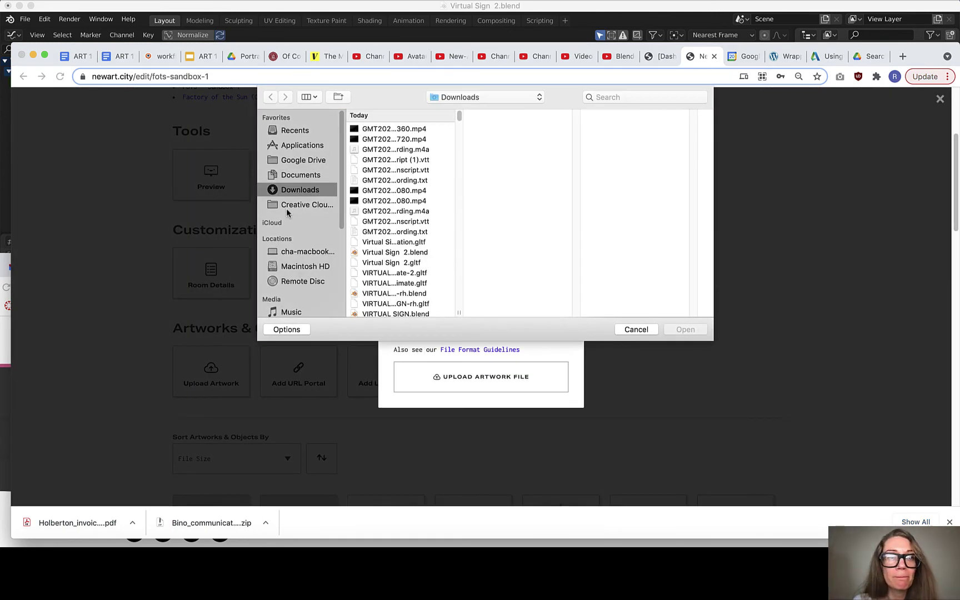
{"action": "scroll", "coordinate": [405, 228], "scroll_direction": "down", "scroll_amount": 10}
{"action": "scroll", "coordinate": [405, 228], "scroll_direction": "up", "scroll_amount": 6}
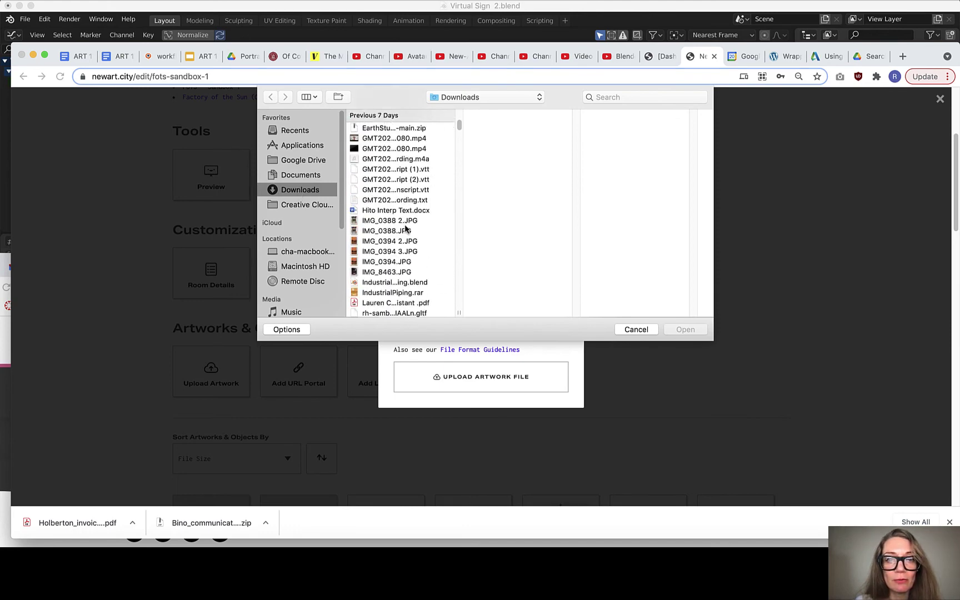
{"action": "scroll", "coordinate": [405, 228], "scroll_direction": "up", "scroll_amount": 8}
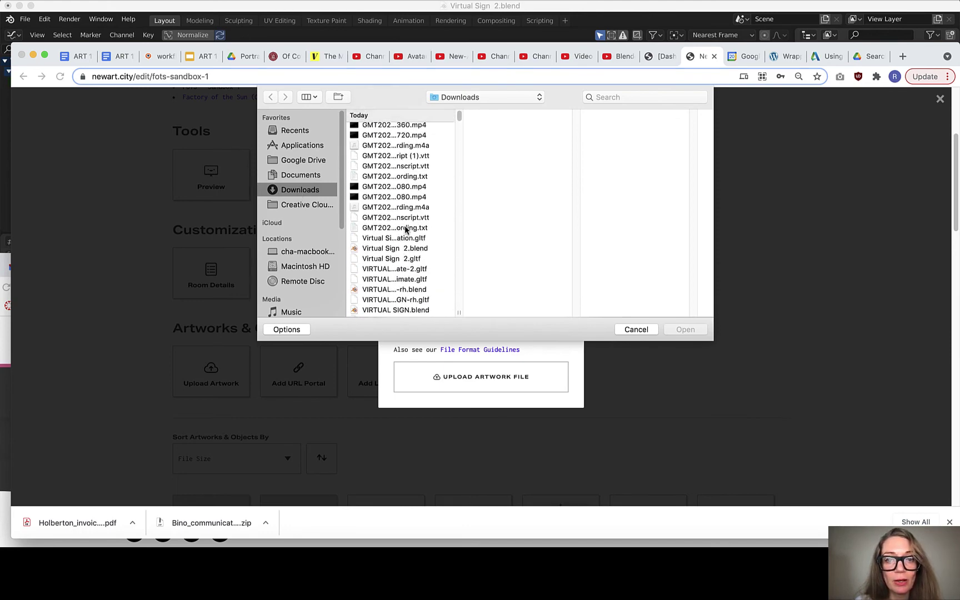
{"action": "left_click_drag", "start_coordinate": [460, 309], "coordinate": [650, 304]}
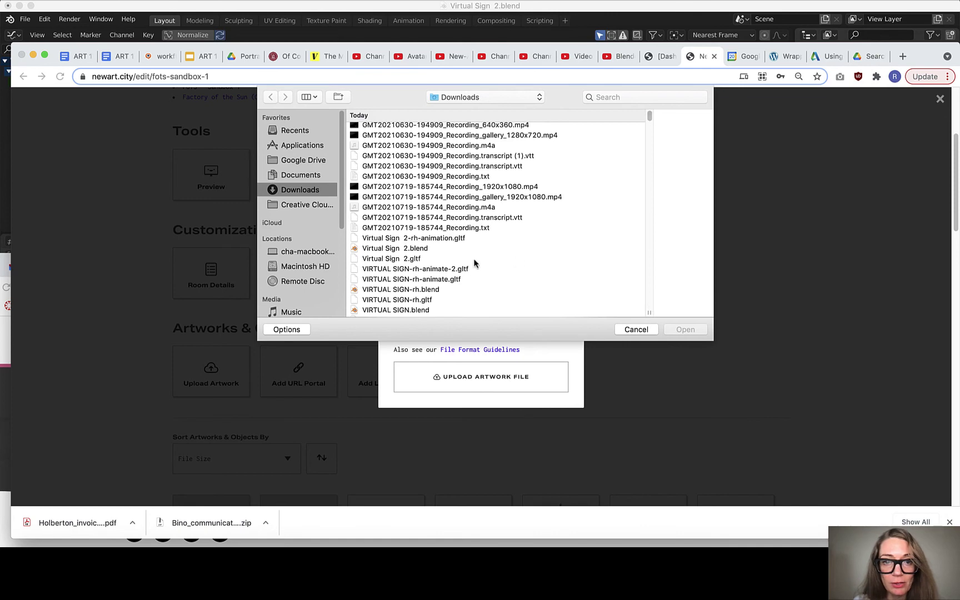
{"action": "left_click", "coordinate": [465, 270]}
{"action": "left_click", "coordinate": [693, 331]}
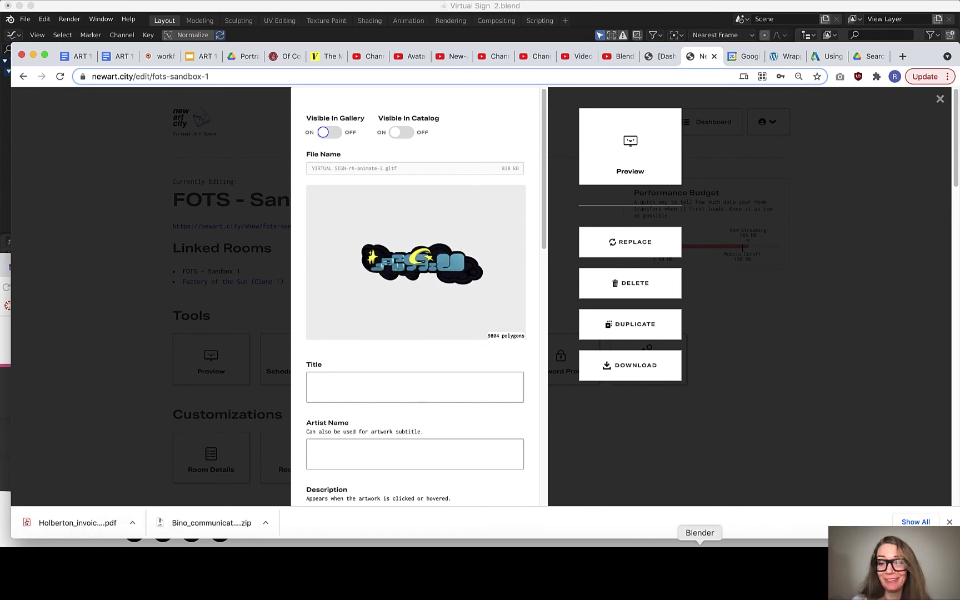
- Replace the uploaded artwork's file with Virtual Sign 2-rh-animation.gltf from Downloads
{"action": "left_click", "coordinate": [700, 546]}
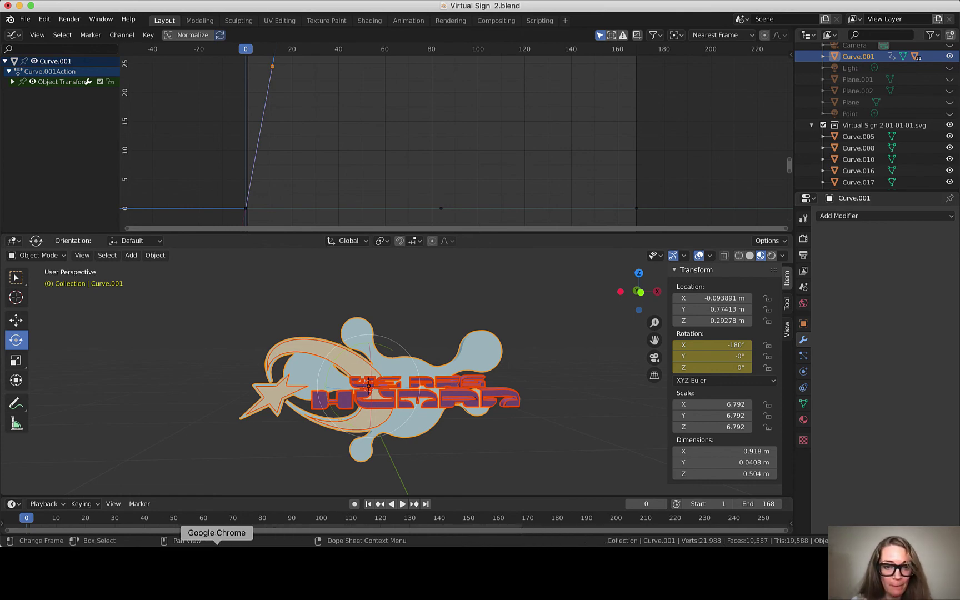
{"action": "left_click", "coordinate": [218, 545]}
{"action": "left_click", "coordinate": [640, 246]}
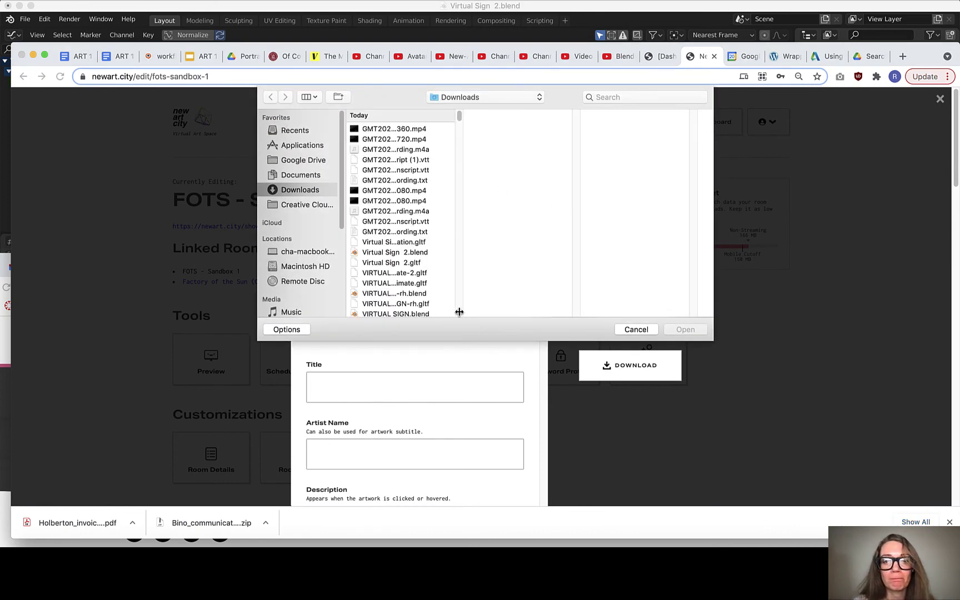
{"action": "left_click_drag", "start_coordinate": [459, 312], "coordinate": [598, 292]}
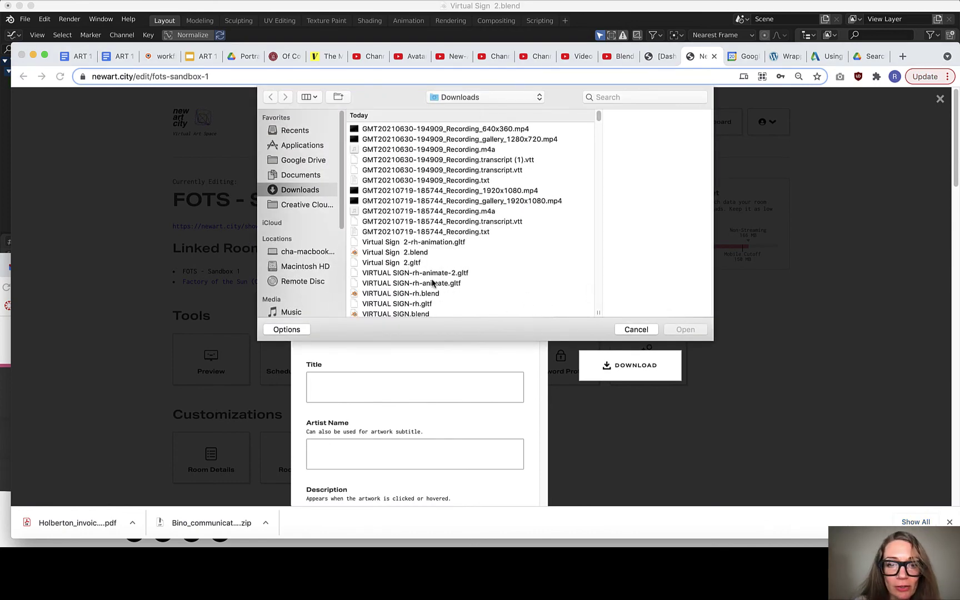
{"action": "left_click", "coordinate": [419, 243]}
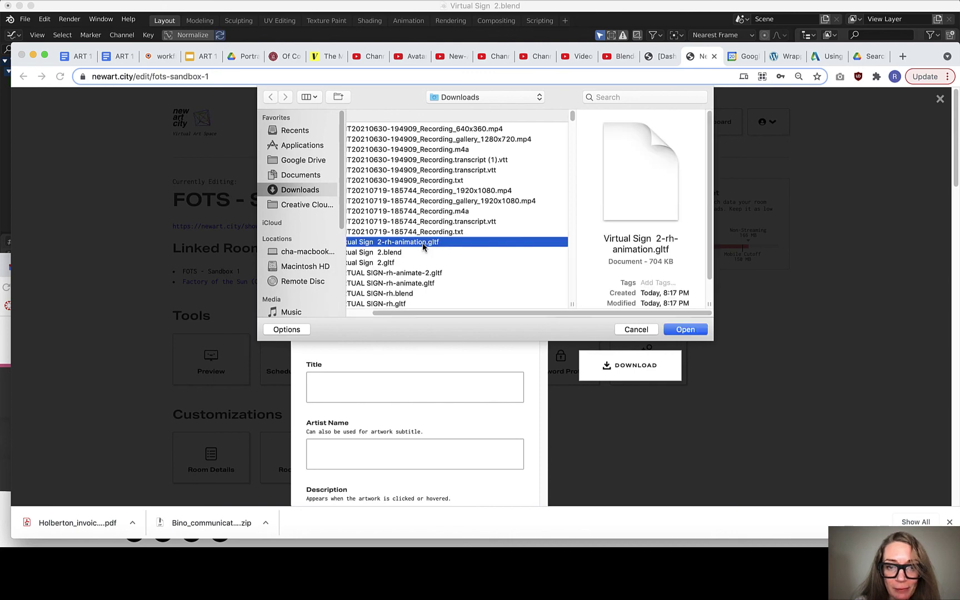
{"action": "left_click", "coordinate": [684, 330]}
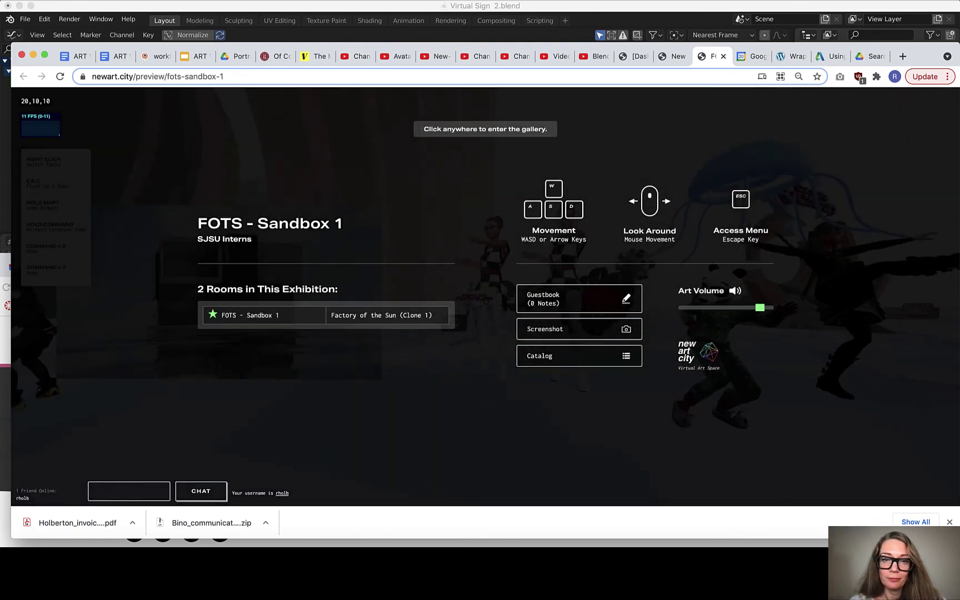
- Enter the gallery room and carry the sign forward toward the dancing avatars
{"action": "left_click", "coordinate": [543, 357]}
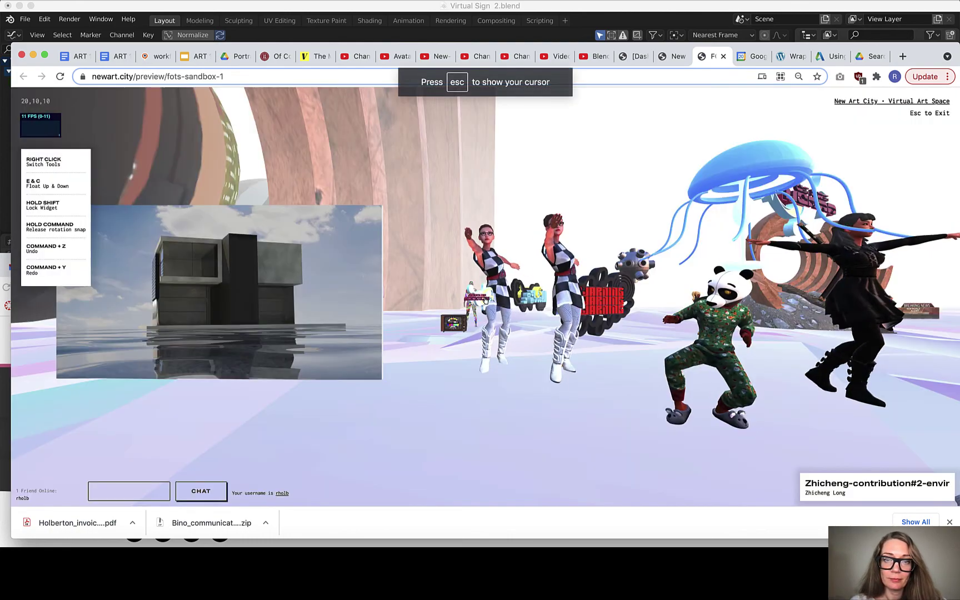
{"action": "key", "text": "w"}
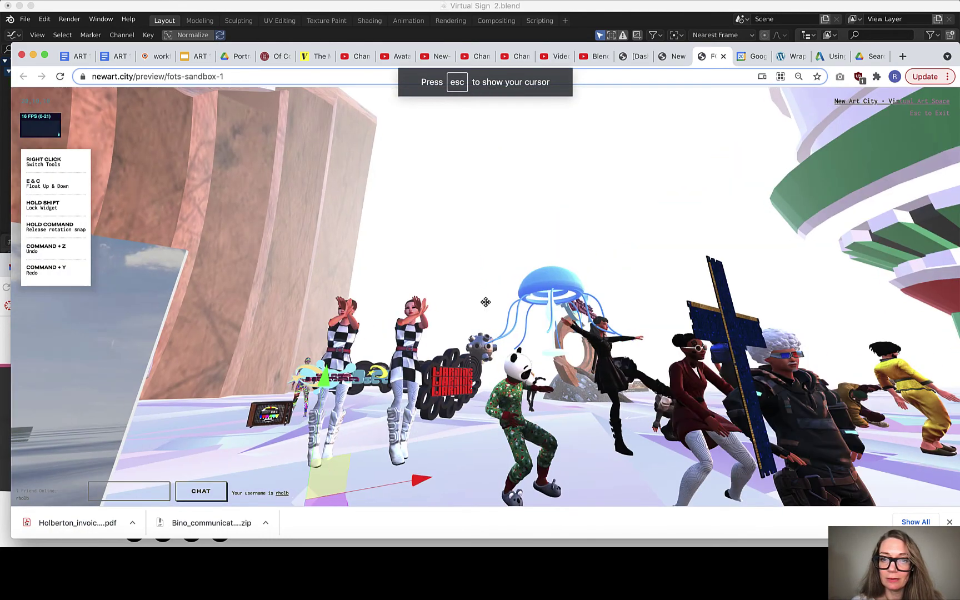
{"action": "key", "text": "w"}
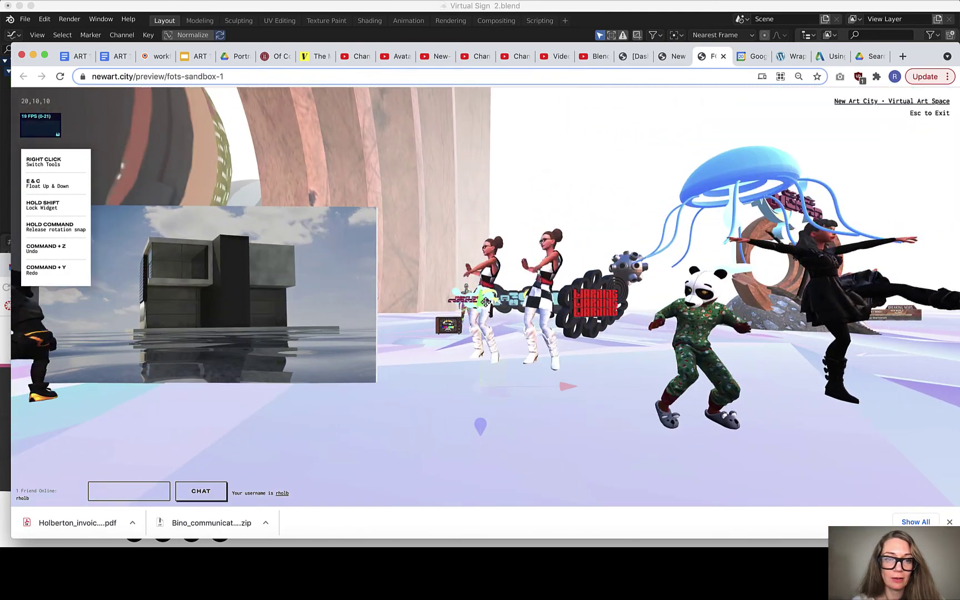
{"action": "key", "text": "w"}
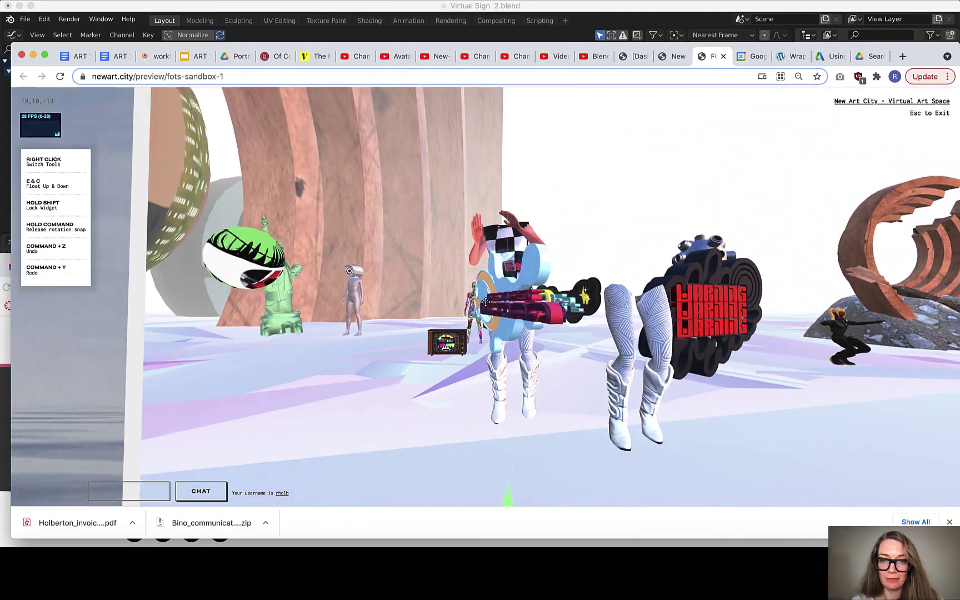
{"action": "key", "text": "w"}
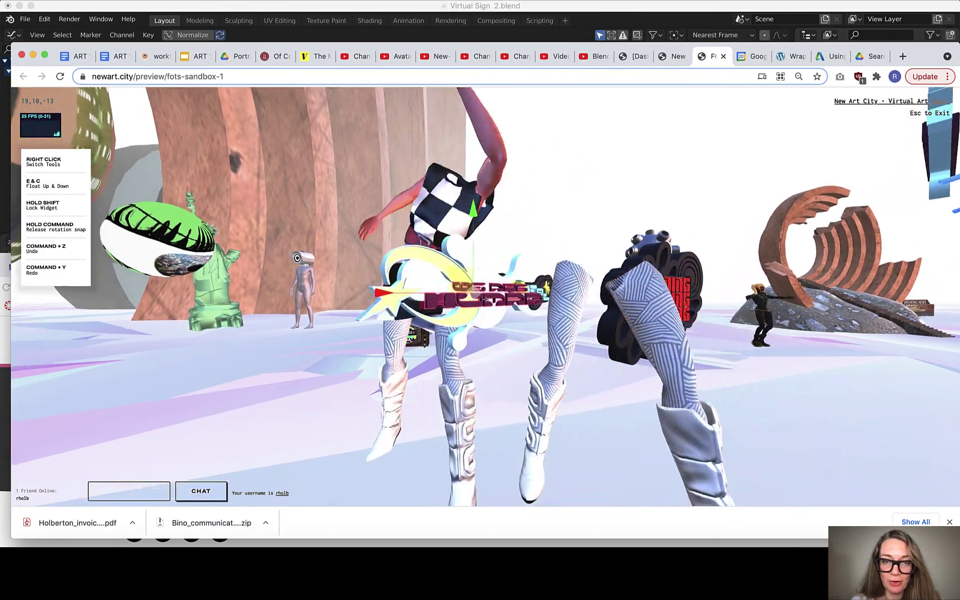
{"action": "key", "text": "w"}
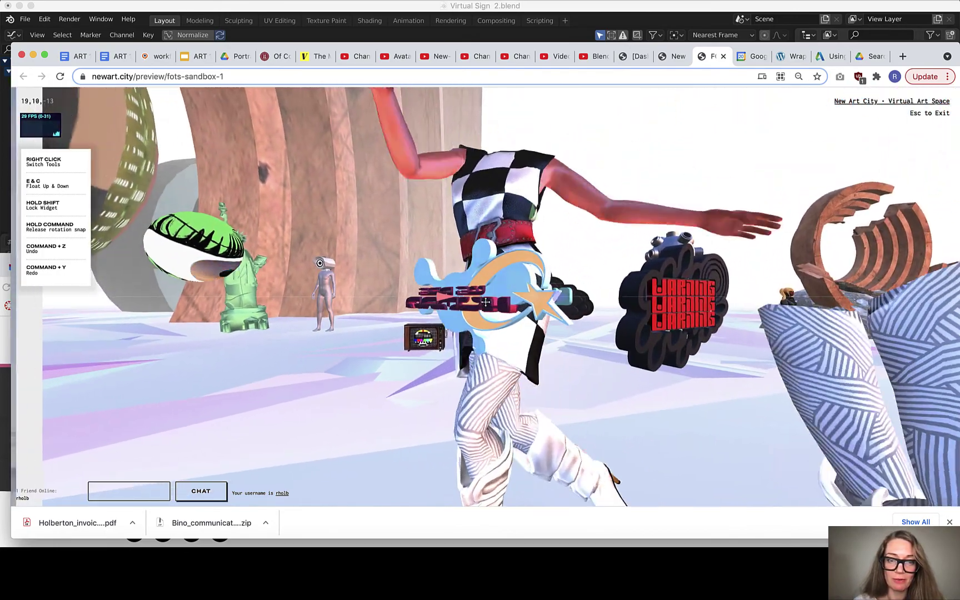
{"action": "key", "text": "w"}
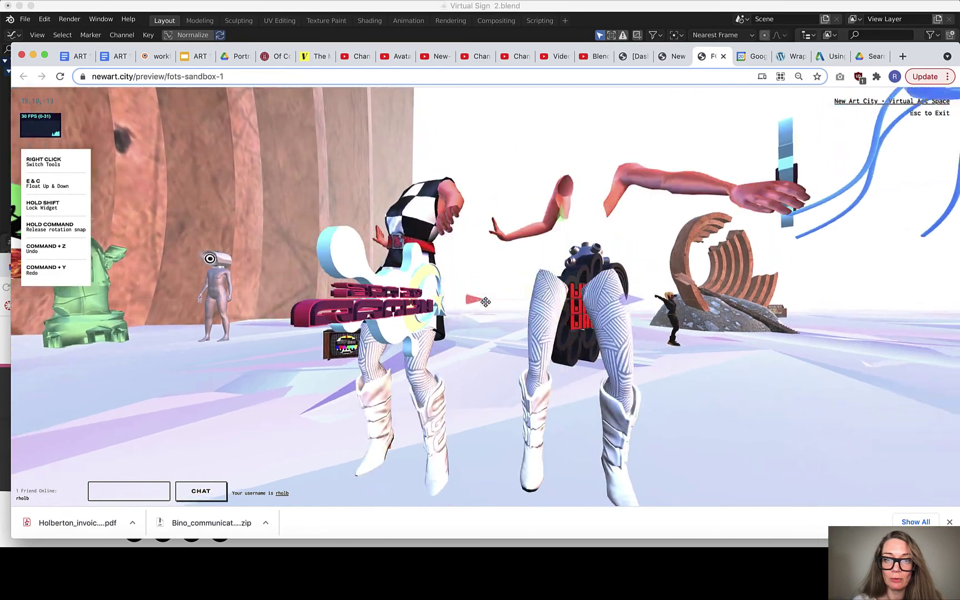
{"action": "key", "text": "w"}
- Steer the carried sign into position beside the patterned avatar near the vintage TV
{"action": "key", "text": "Left"}
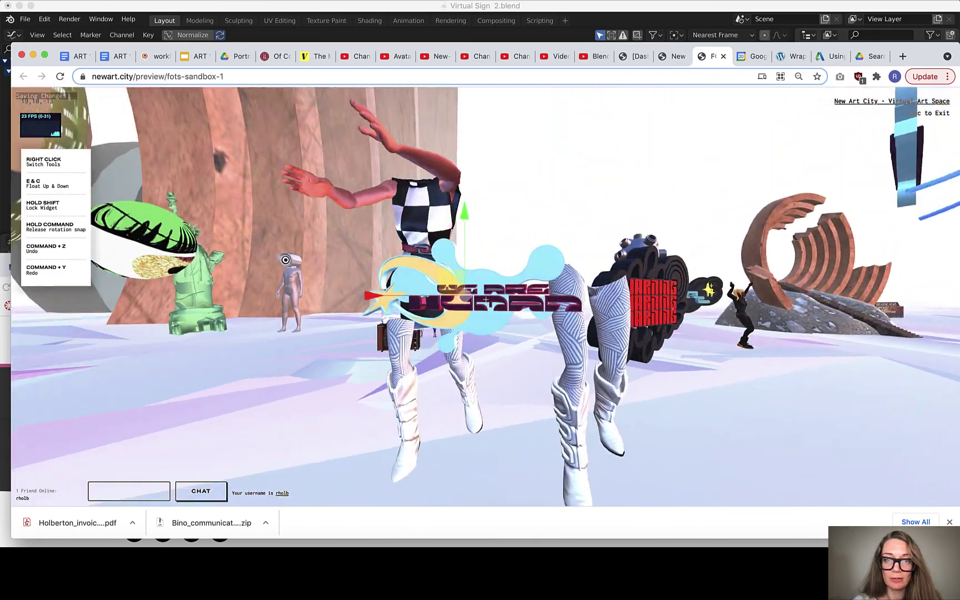
{"action": "key", "text": "Right"}
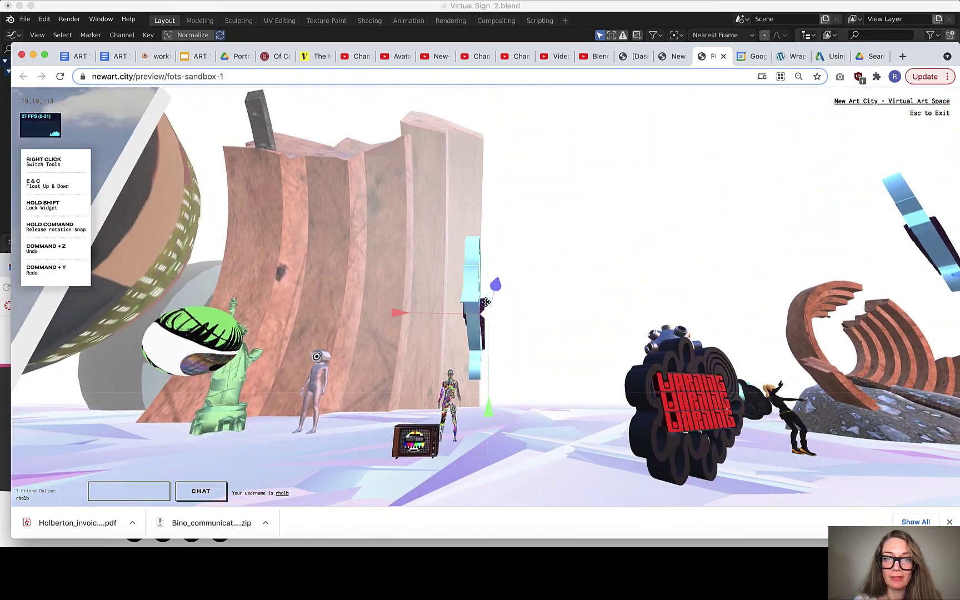
{"action": "key", "text": "w"}
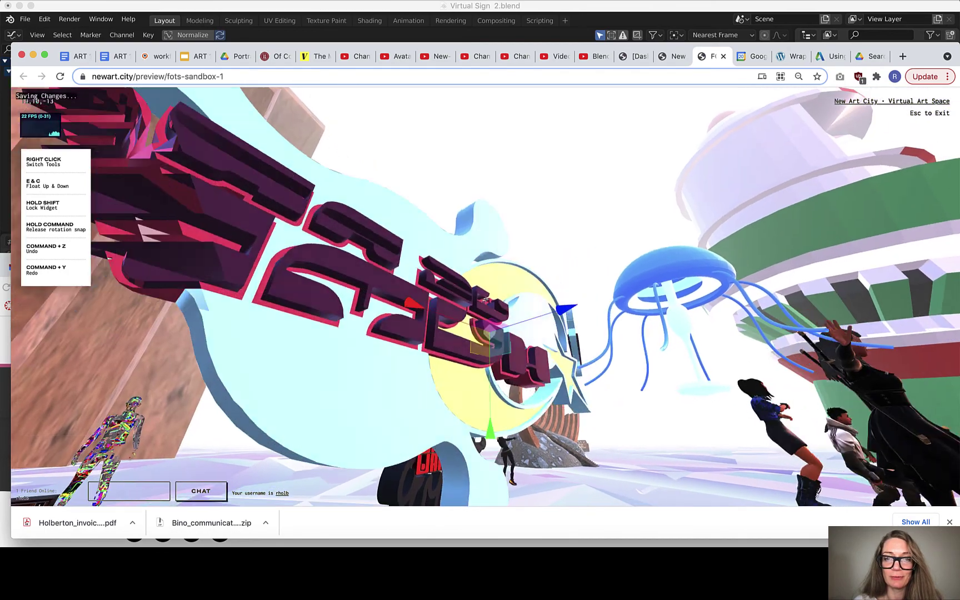
{"action": "key", "text": "s"}
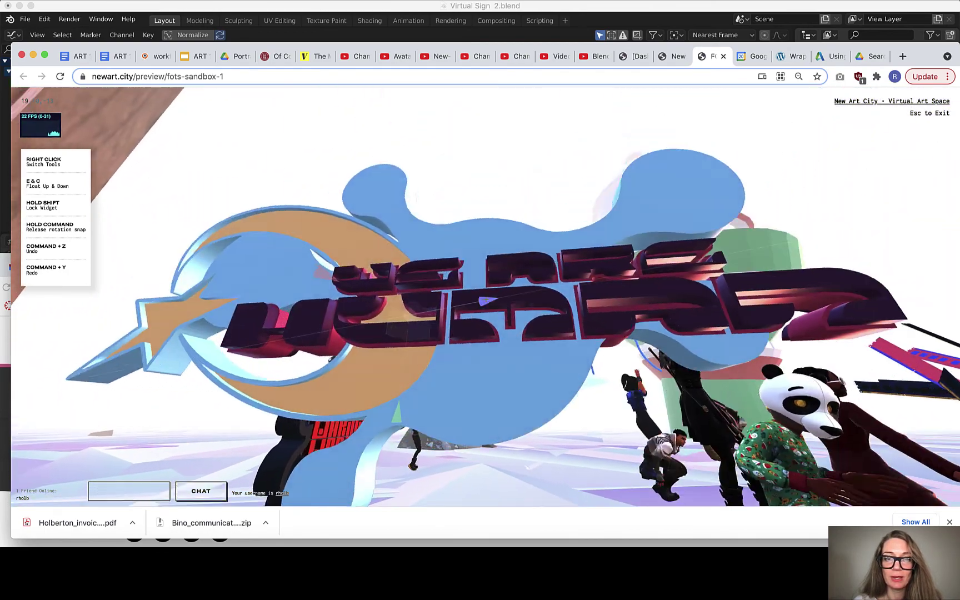
{"action": "key", "text": "s"}
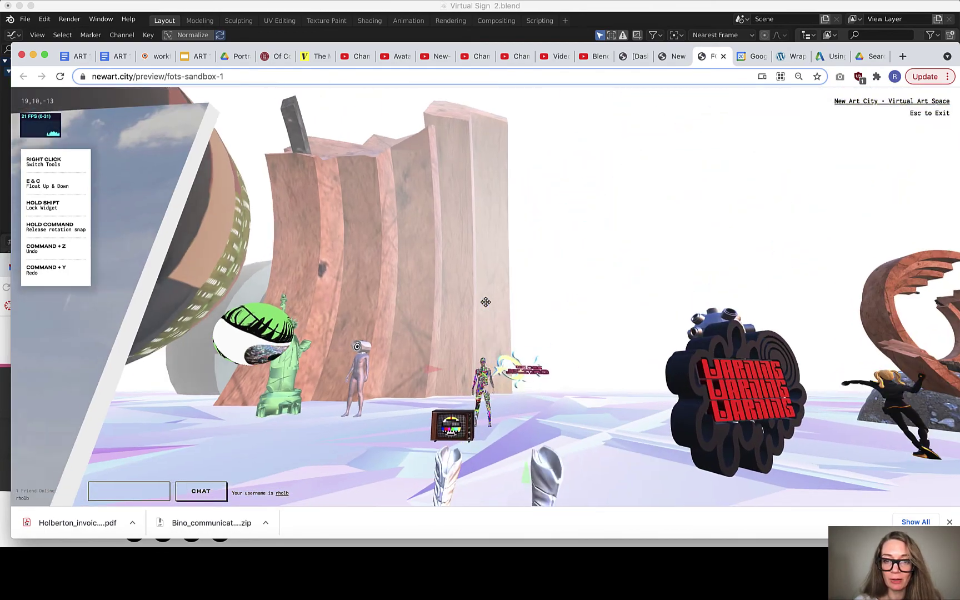
{"action": "key", "text": "w"}
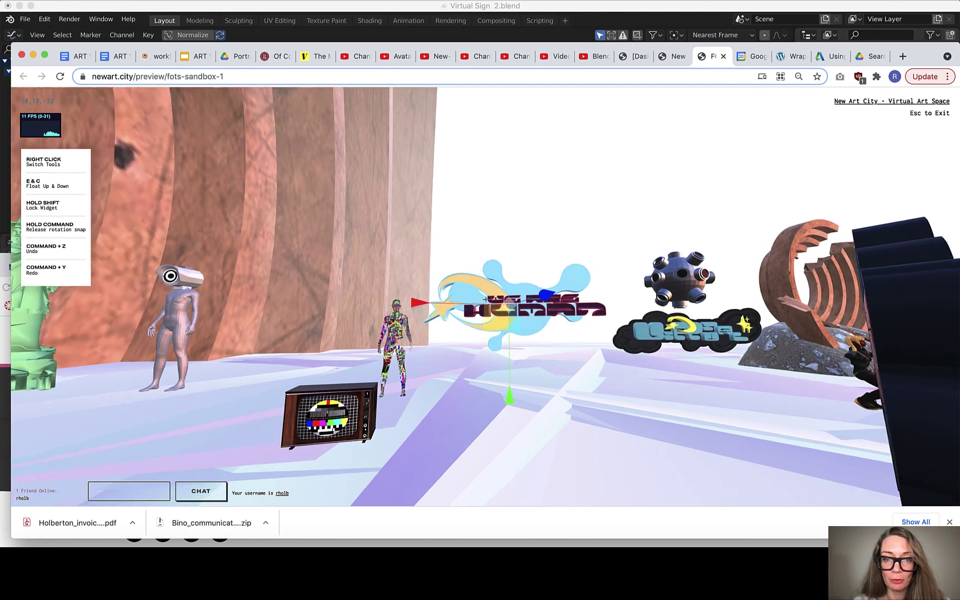
- Pick up the sign again and drop it between the patterned avatar and the spiky sphere sculpture
{"action": "key", "text": "w"}
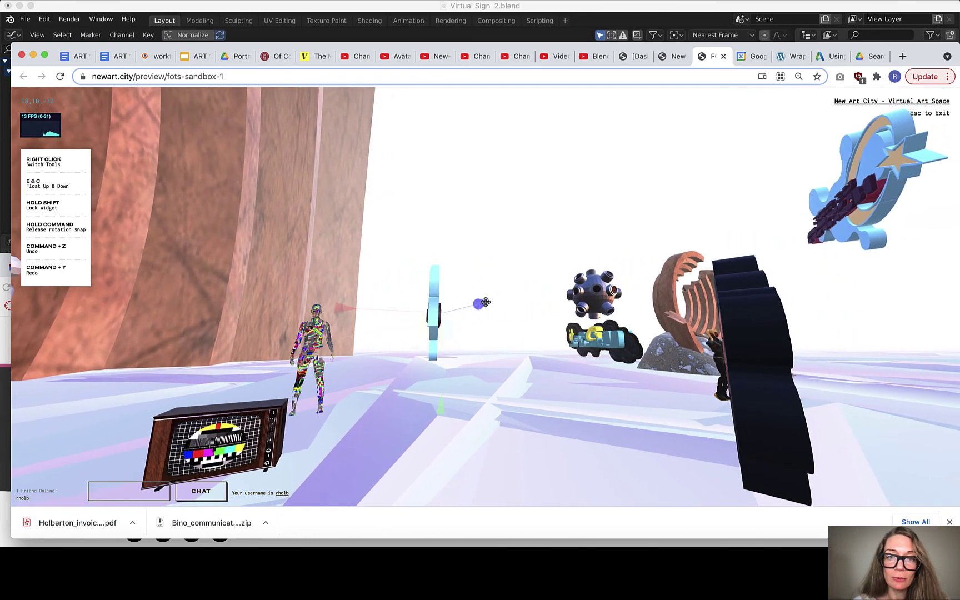
{"action": "key", "text": "s"}
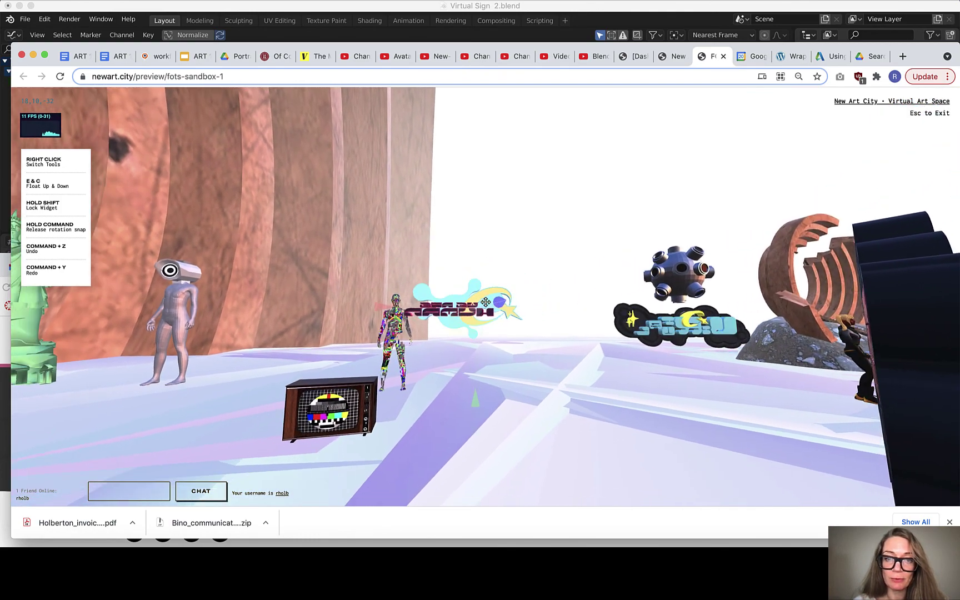
{"action": "key", "text": "s"}
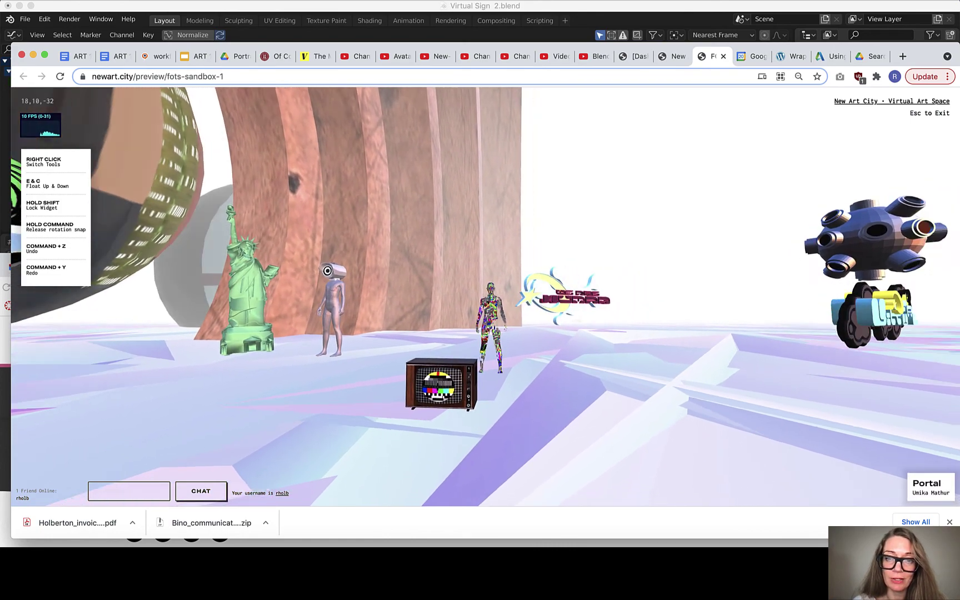
{"action": "key", "text": "w"}
{"action": "left_click", "coordinate": [485, 300]}
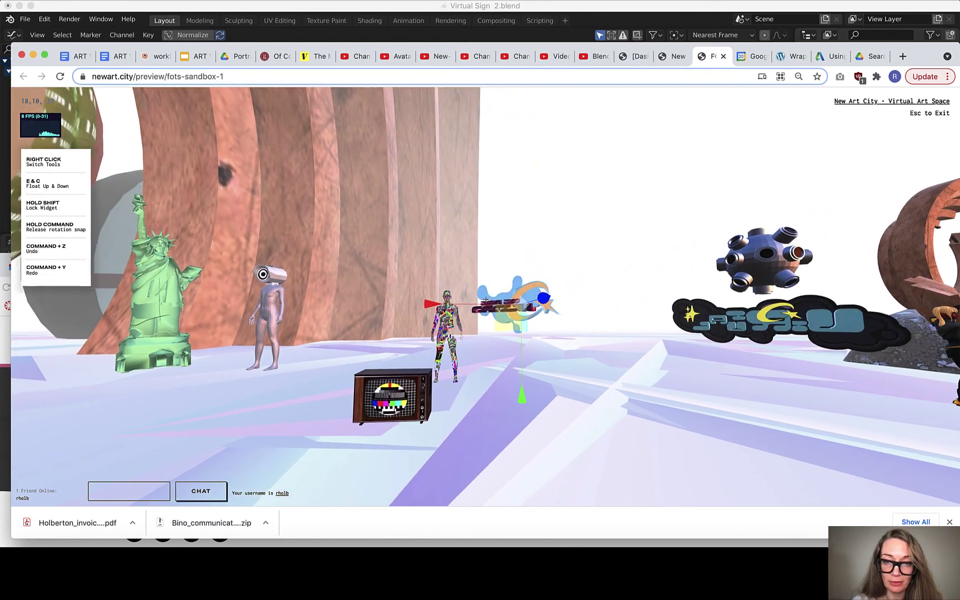
{"action": "key", "text": "w"}
{"action": "key", "text": "w"}
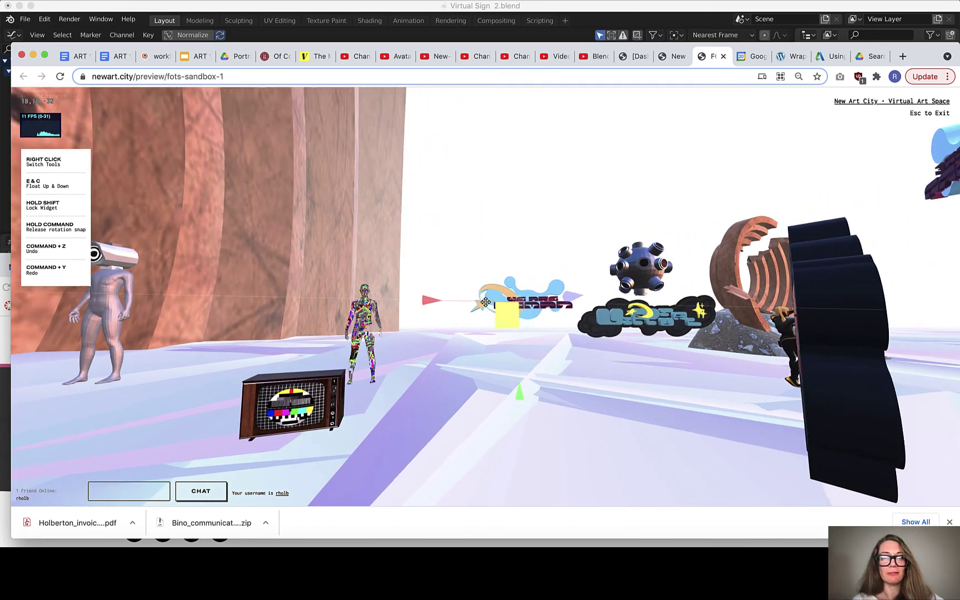
{"action": "left_click", "coordinate": [485, 300]}
- Back away to watch the WE ARE HUMAN sign spinning in place
{"action": "key", "text": "w"}
{"action": "key", "text": "s"}
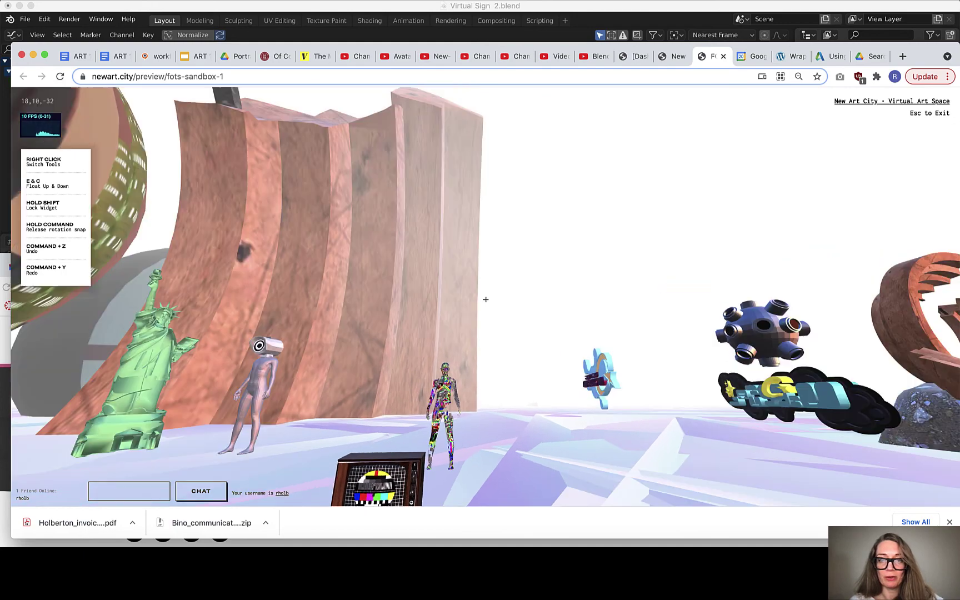
{"action": "key", "text": "s"}
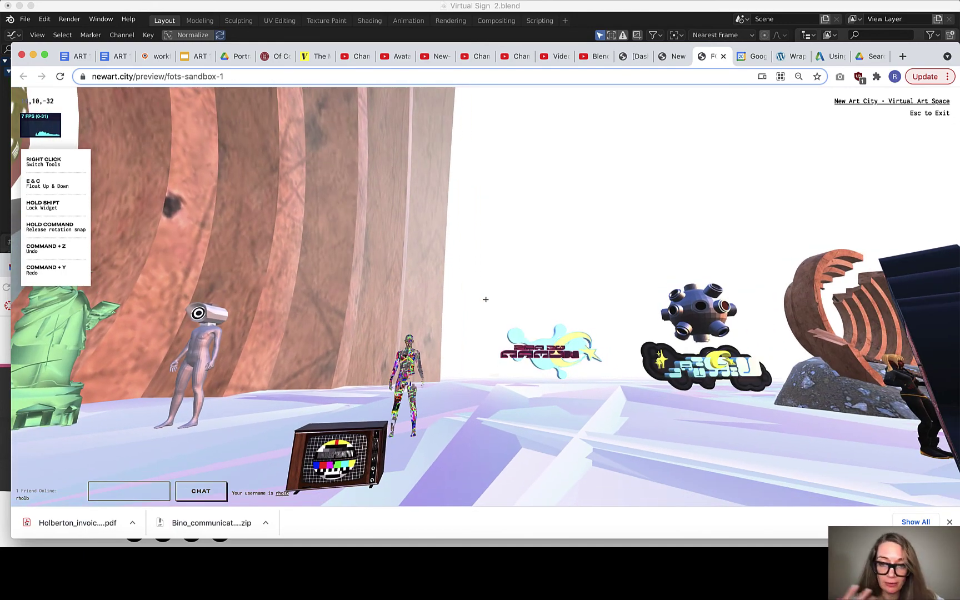